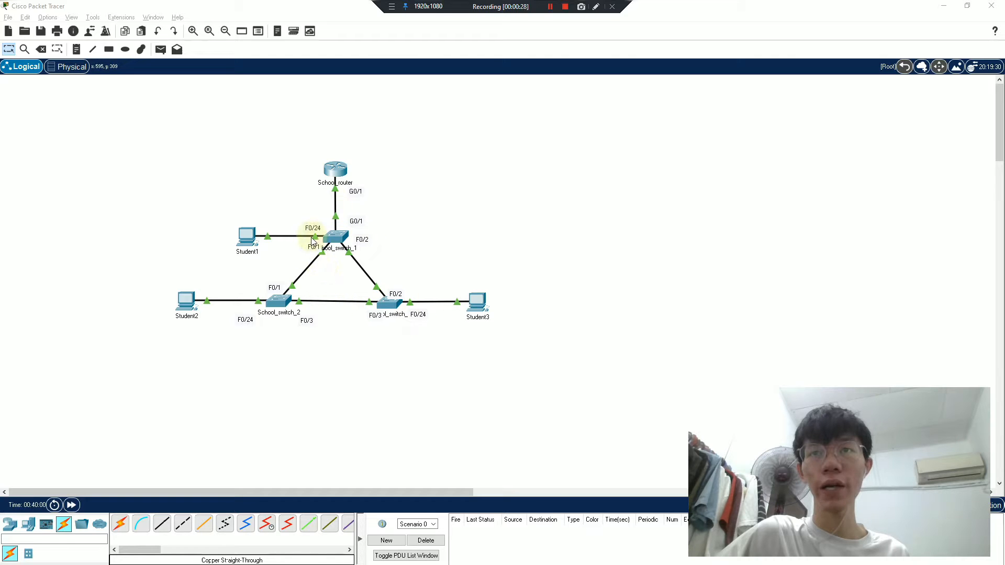
# - Reposition the F0/1 port label by School_switch_1 and the F0/3 and F0/24 labels by School_switch_3 so they clear the device names
pyautogui.moveTo(314, 245); pyautogui.dragTo(301, 245)
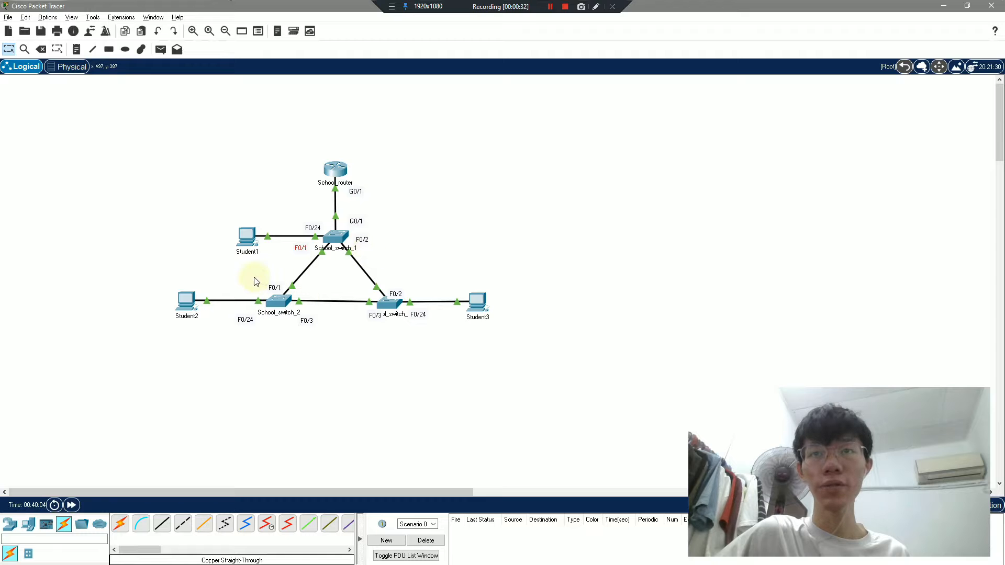
pyautogui.moveTo(376, 321)
pyautogui.mouseDown()
pyautogui.moveTo(367, 323)
pyautogui.moveTo(425, 320)
pyautogui.moveTo(366, 324)
pyautogui.mouseUp()
pyautogui.click(367, 325)
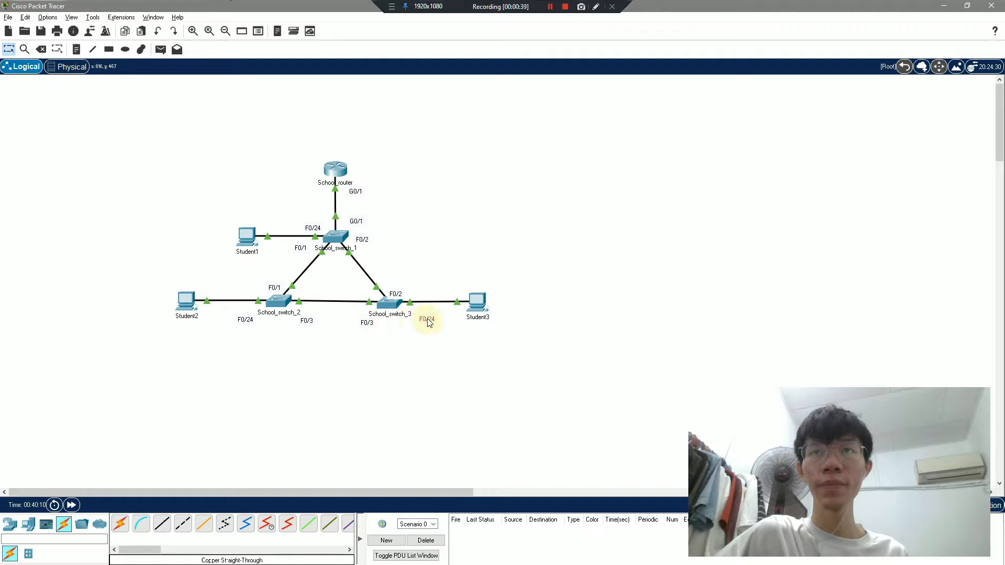
pyautogui.moveTo(429, 323); pyautogui.dragTo(428, 318)
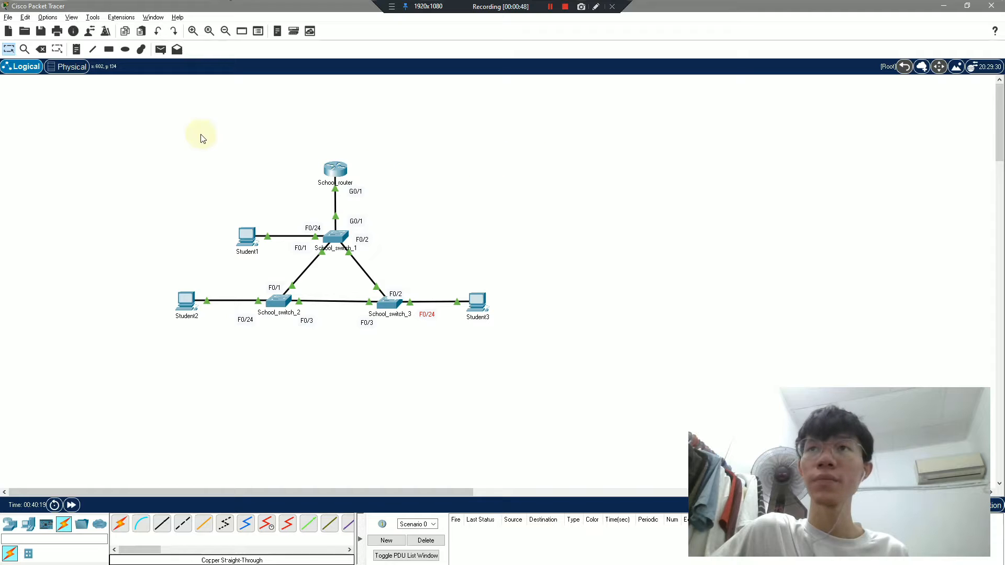
# - Switch to the physical view and examine the cabling and port details of the three school switches in the Main Wiring Closet rack
pyautogui.click(65, 71)
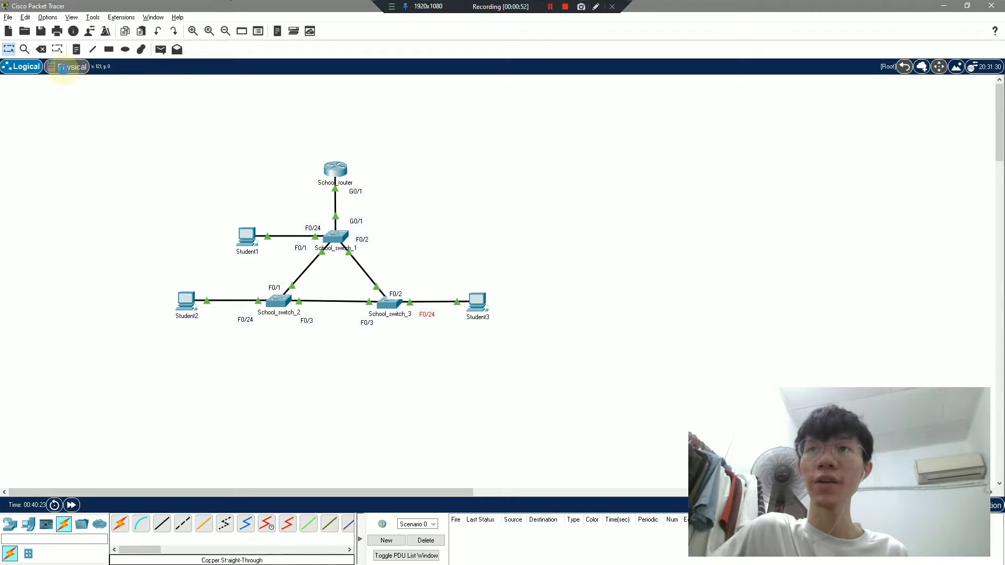
pyautogui.moveTo(486, 494); pyautogui.dragTo(169, 442)
pyautogui.scroll(5, 137, 330)
pyautogui.scroll(5, 137, 330)
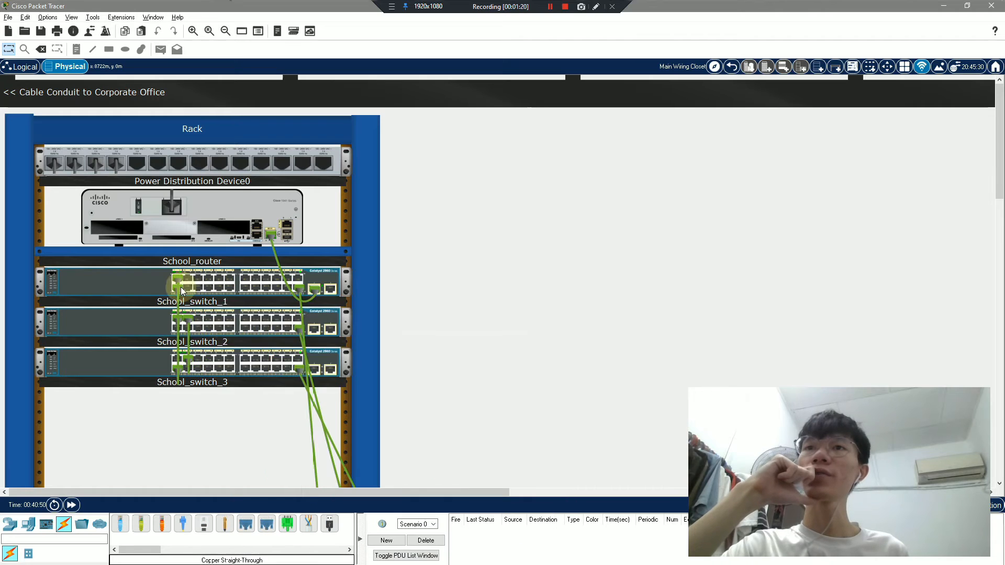
pyautogui.moveTo(181, 283)
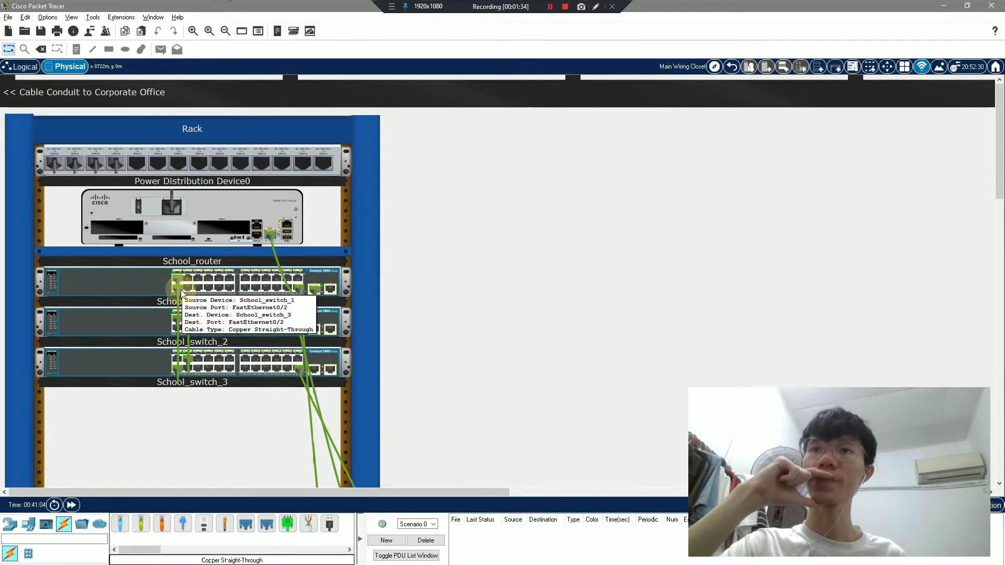
pyautogui.moveTo(270, 315)
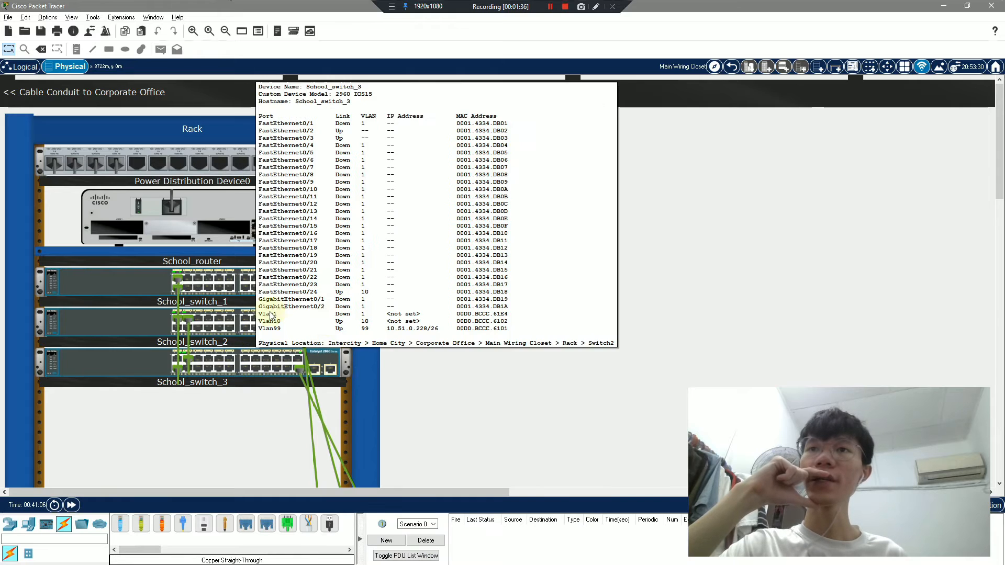
pyautogui.moveTo(225, 333)
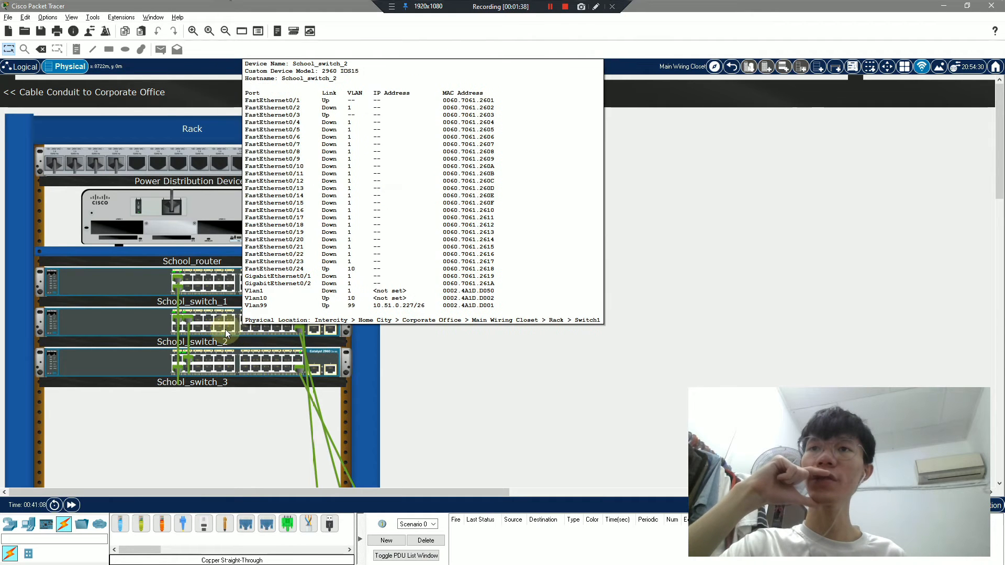
pyautogui.moveTo(229, 370)
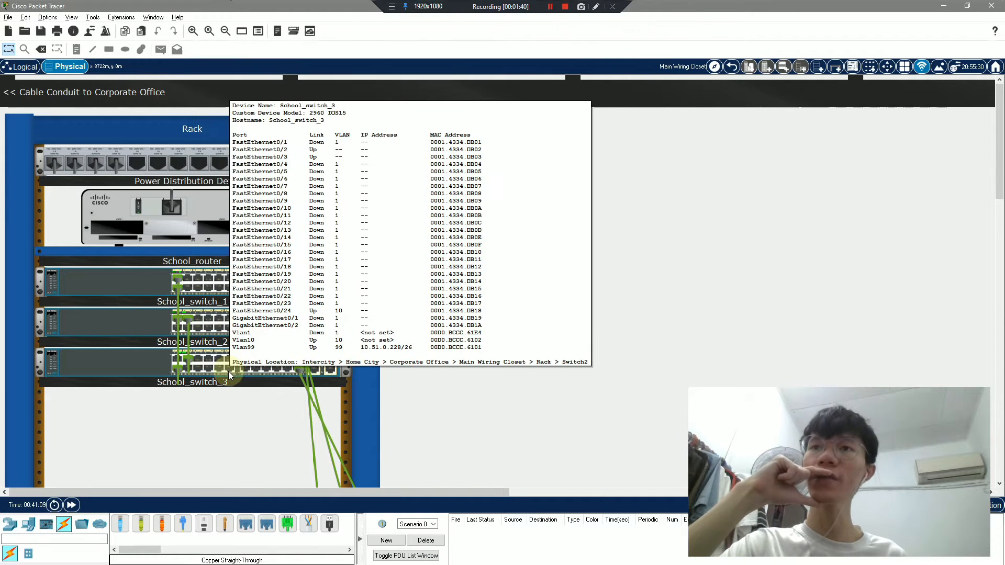
pyautogui.moveTo(193, 320)
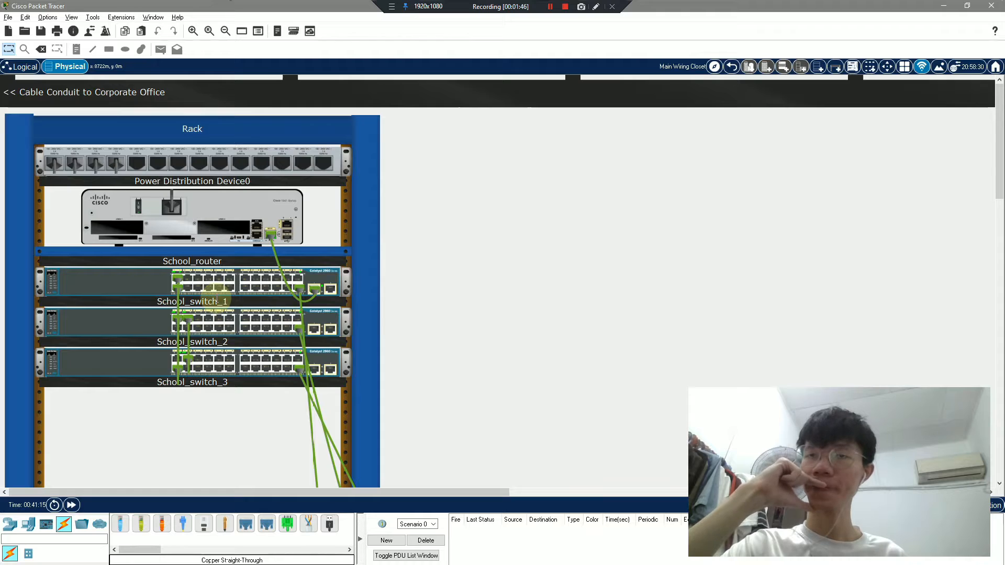
# - Trace the cables from the rack's switches to the Student1, Student2 and Student3 PCs and check their port connections
pyautogui.scroll(-3, 314, 275)
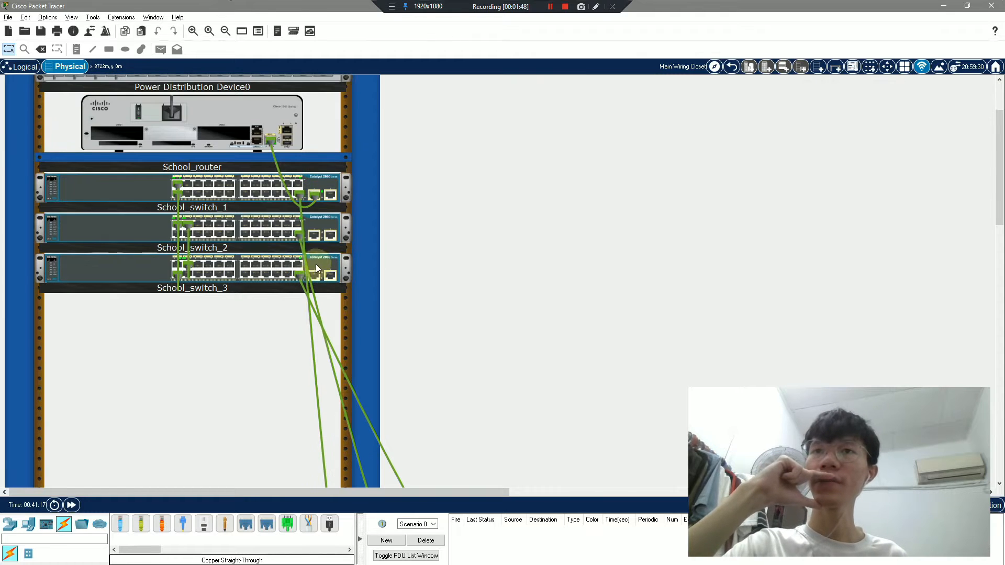
pyautogui.scroll(-2, 312, 215)
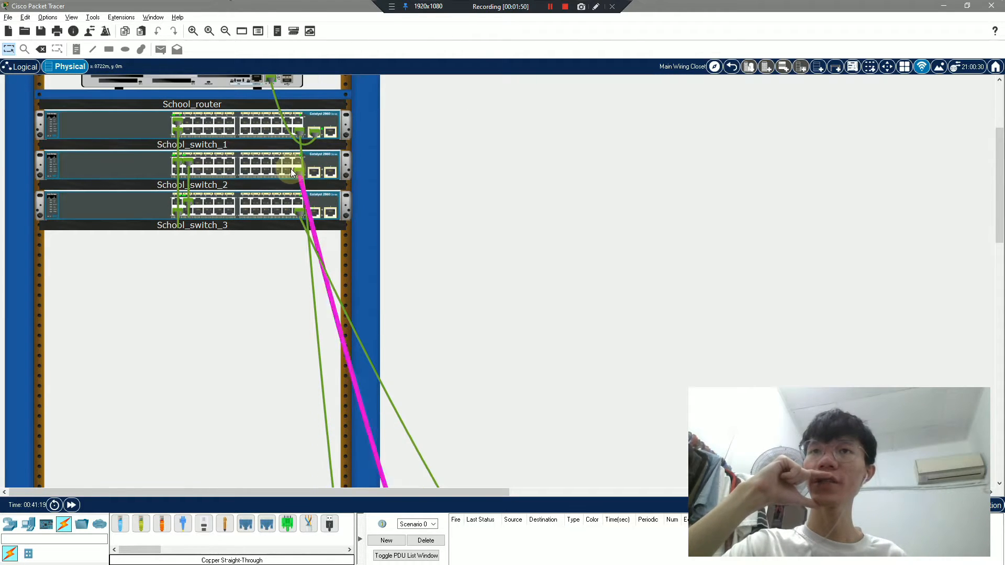
pyautogui.scroll(1, 290, 168)
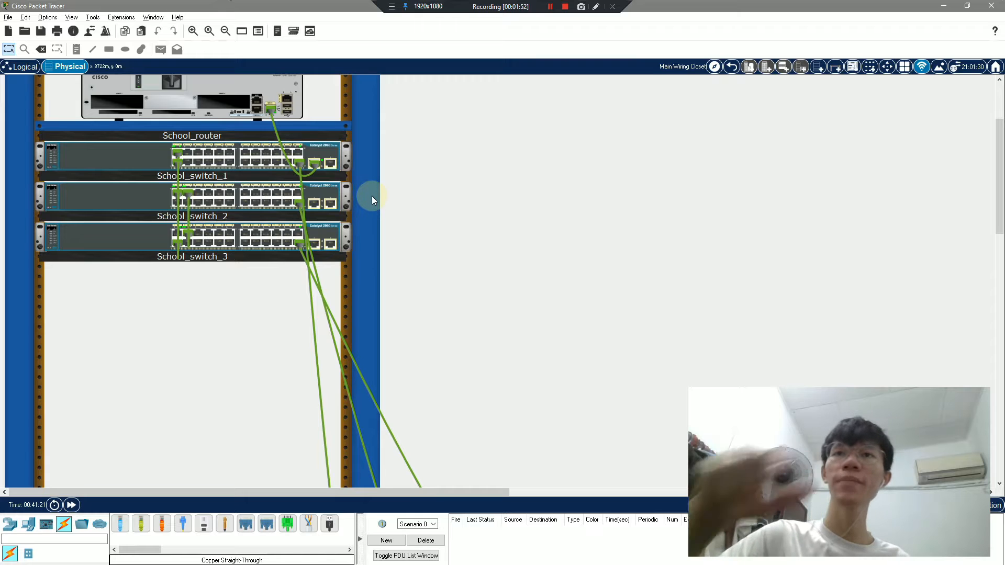
pyautogui.scroll(4, 371, 196)
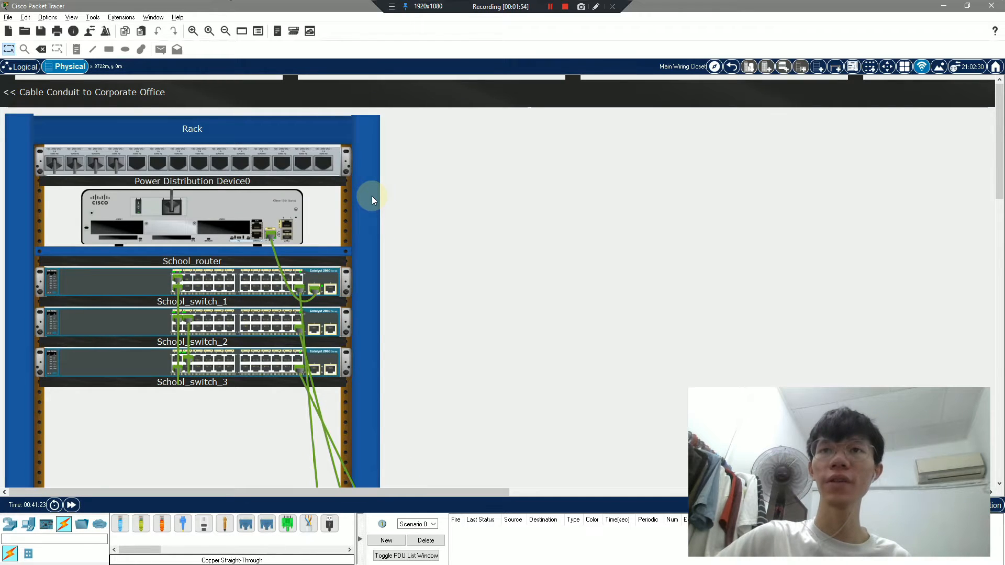
pyautogui.scroll(1, 508, 262)
pyautogui.scroll(-2, 505, 259)
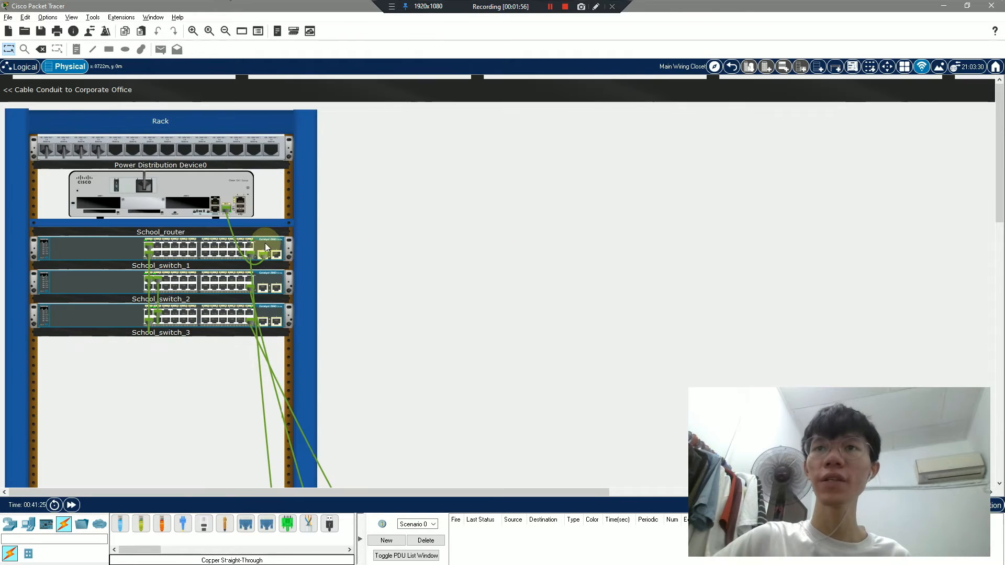
pyautogui.moveTo(250, 258)
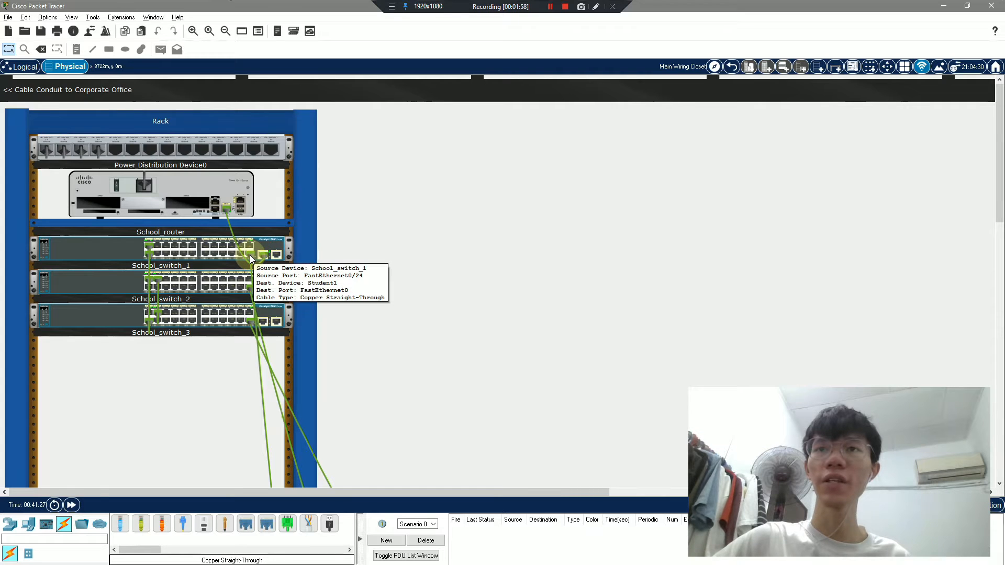
pyautogui.scroll(-3, 250, 259)
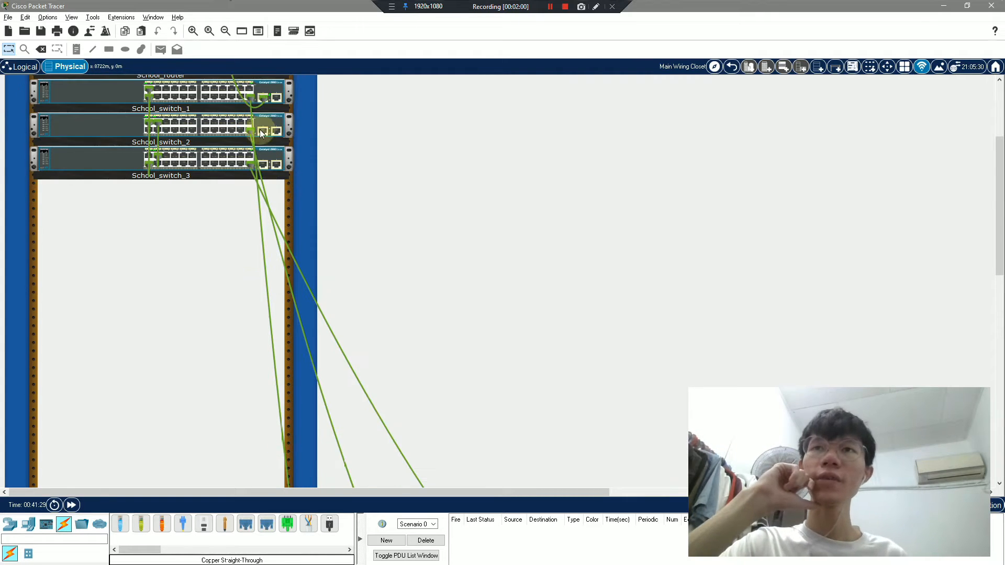
pyautogui.scroll(-1, 253, 107)
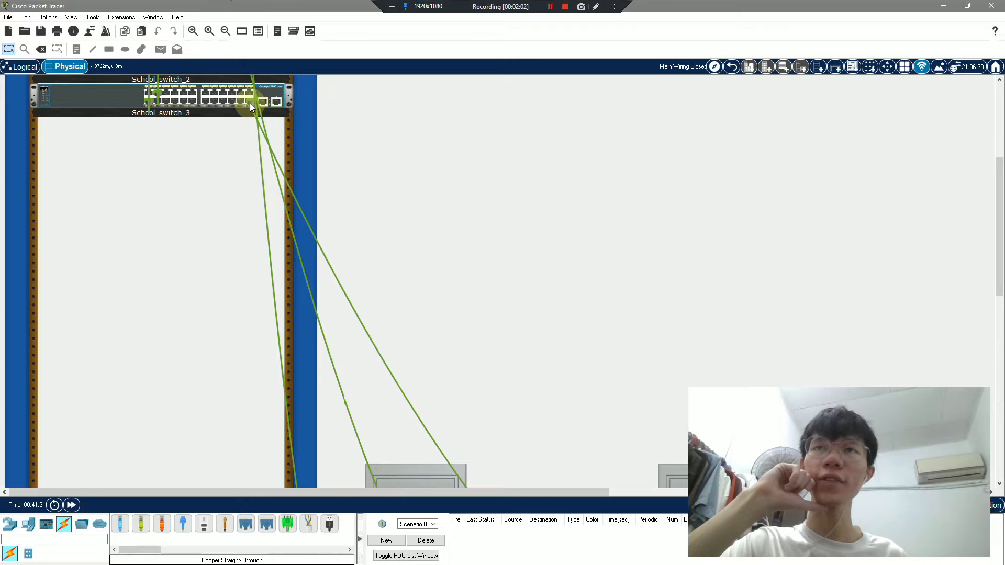
pyautogui.scroll(-5, 250, 104)
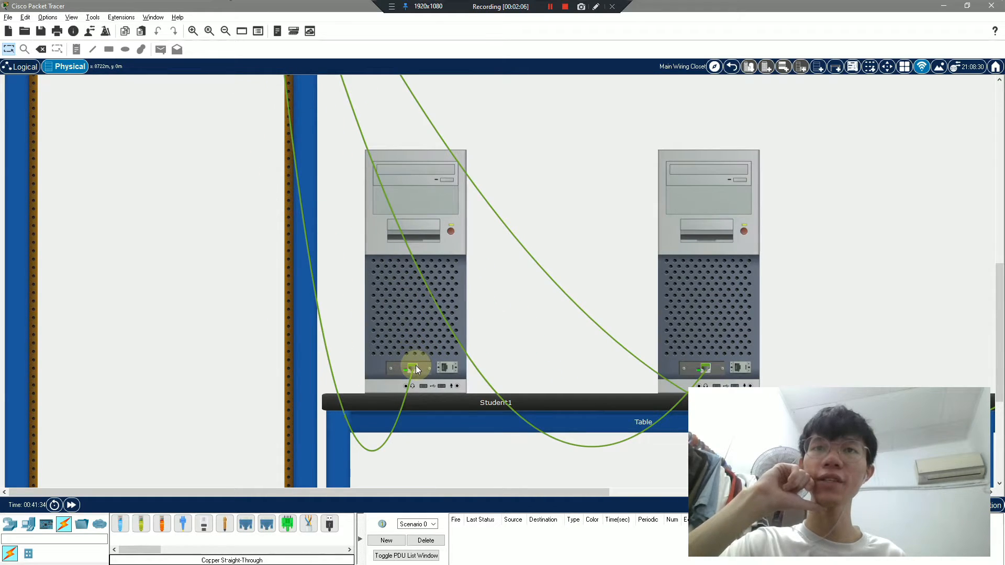
pyautogui.moveTo(416, 368)
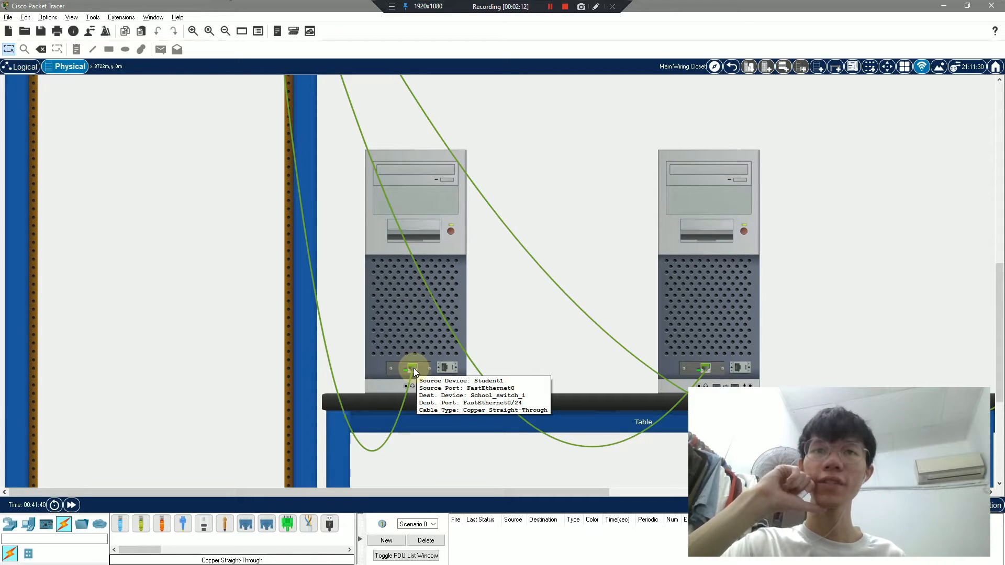
pyautogui.moveTo(436, 493); pyautogui.dragTo(580, 492)
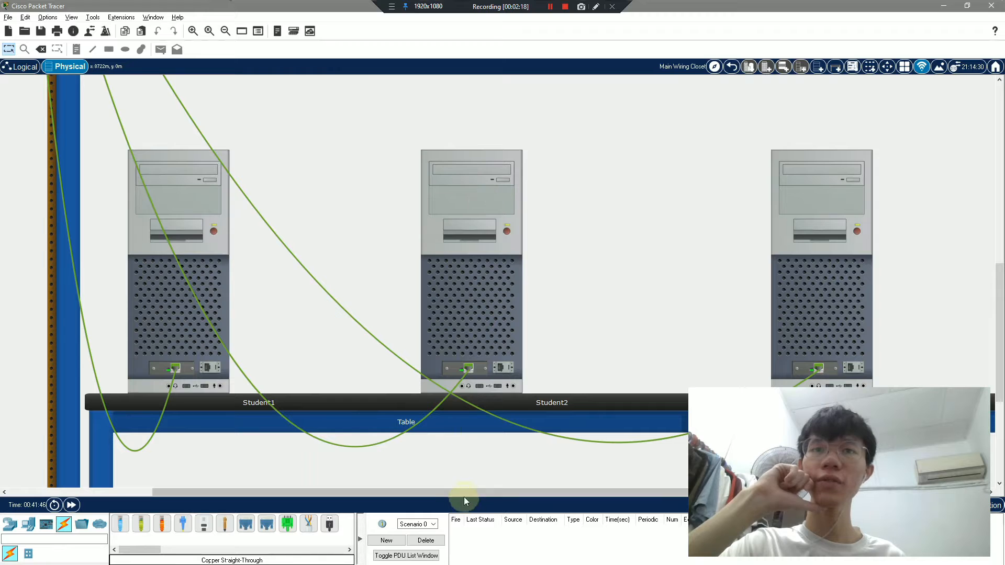
pyautogui.hscroll(5, 597, 475)
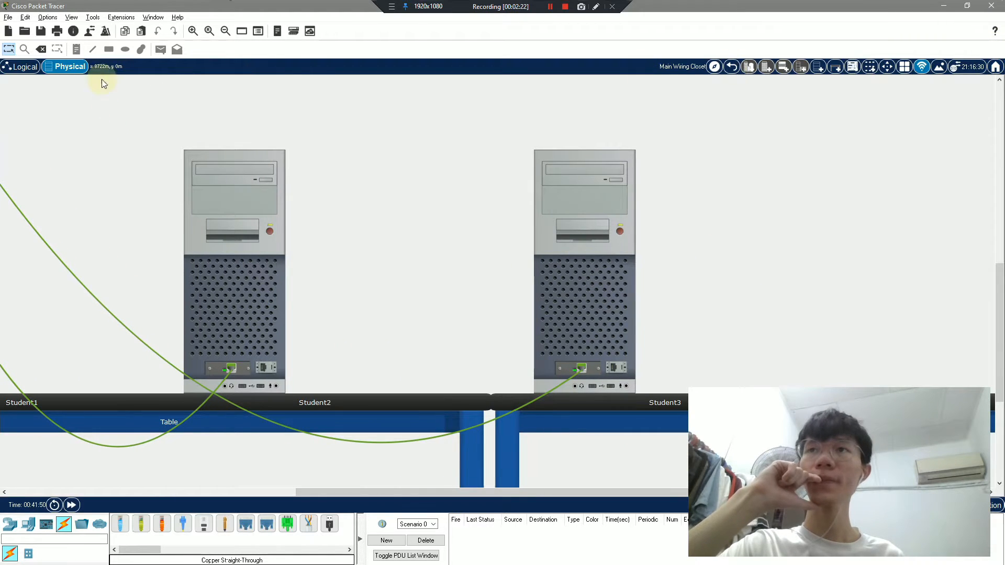
# - Return to the logical topology, switch to ip addr table.docx in WPS Office and place its window beside the topology
pyautogui.click(23, 68)
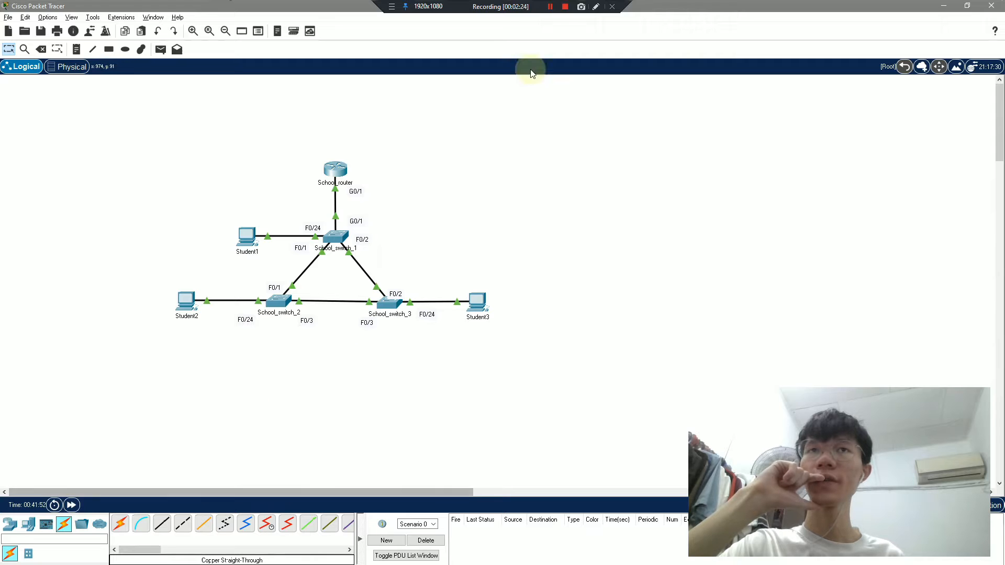
pyautogui.click(550, 7)
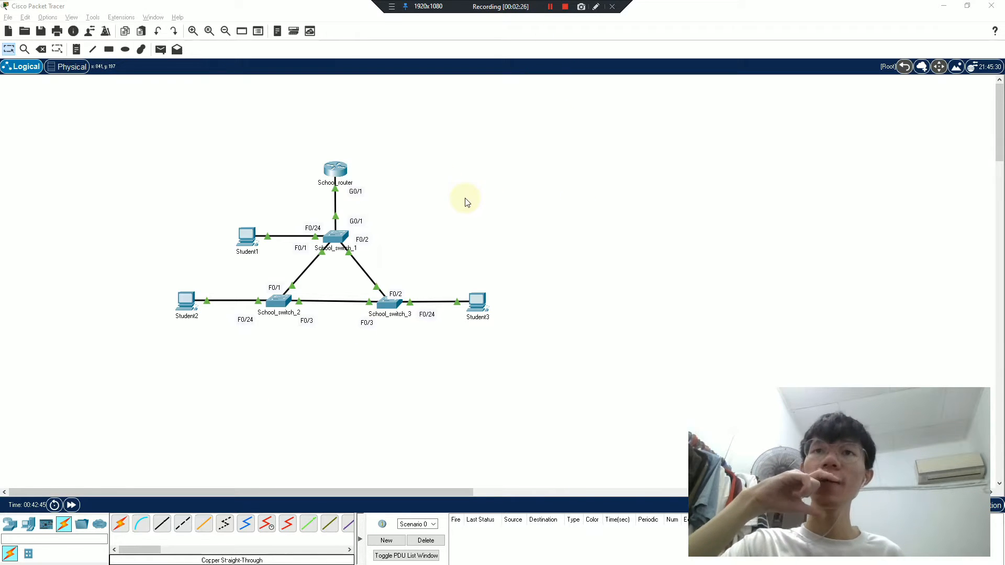
pyautogui.hotkey('alt', 'Tab')
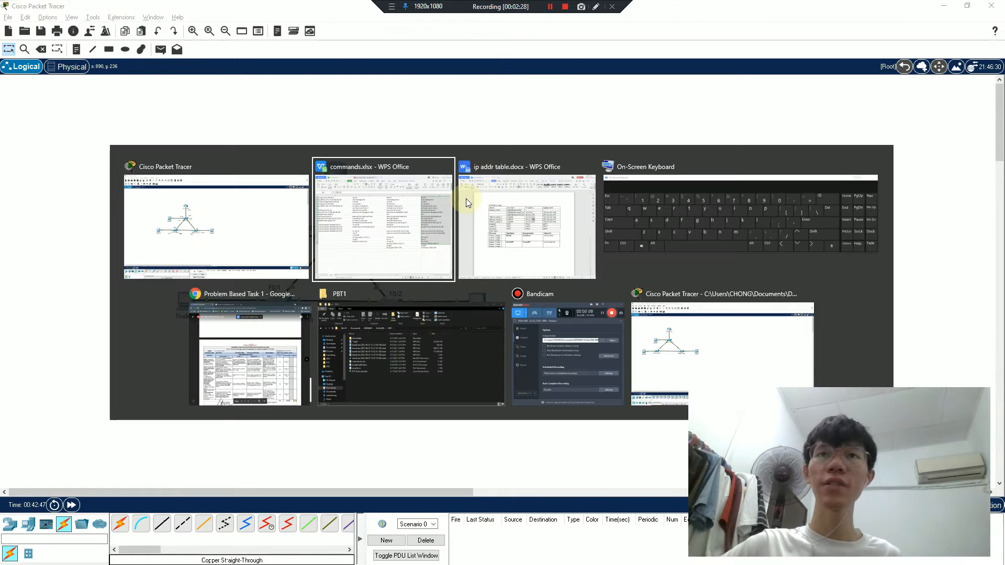
pyautogui.click(467, 200)
pyautogui.moveTo(456, 40); pyautogui.dragTo(651, 35)
pyautogui.click(708, 228)
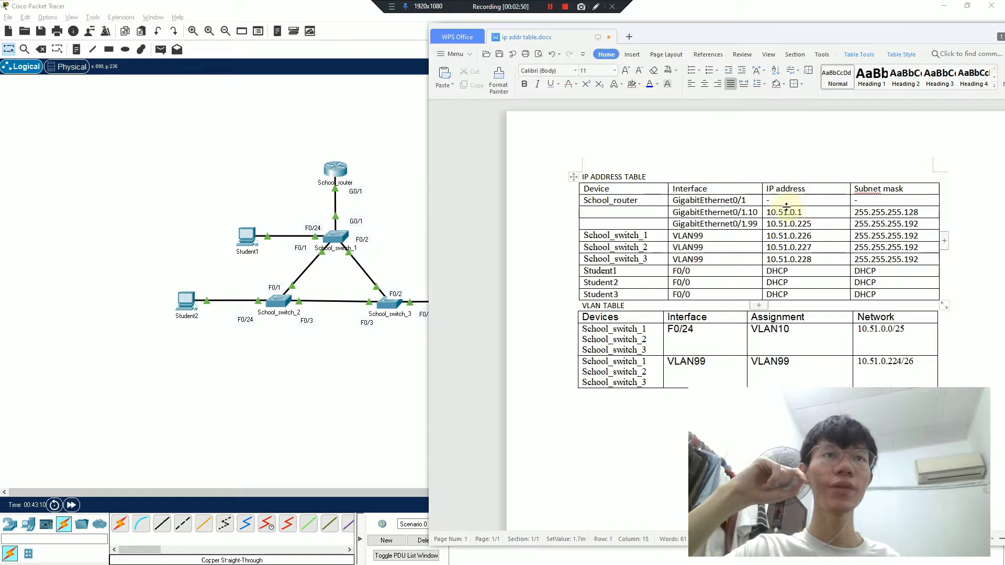
# - Review the IP addresses of School_router's GigabitEthernet0/1.10 and GigabitEthernet0/1.99 subinterfaces in the IP address table
pyautogui.moveTo(768, 212); pyautogui.dragTo(780, 213)
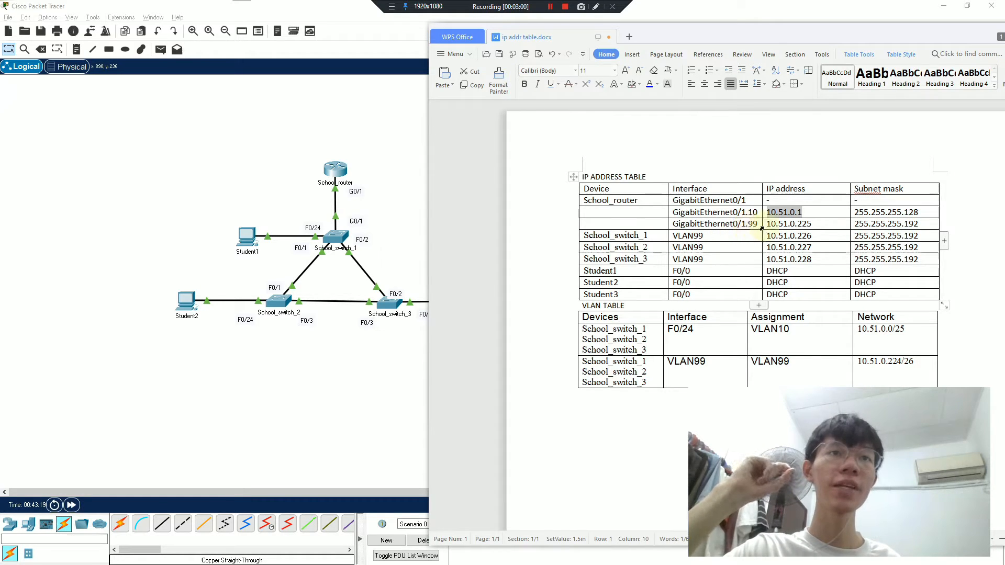
pyautogui.click(770, 224)
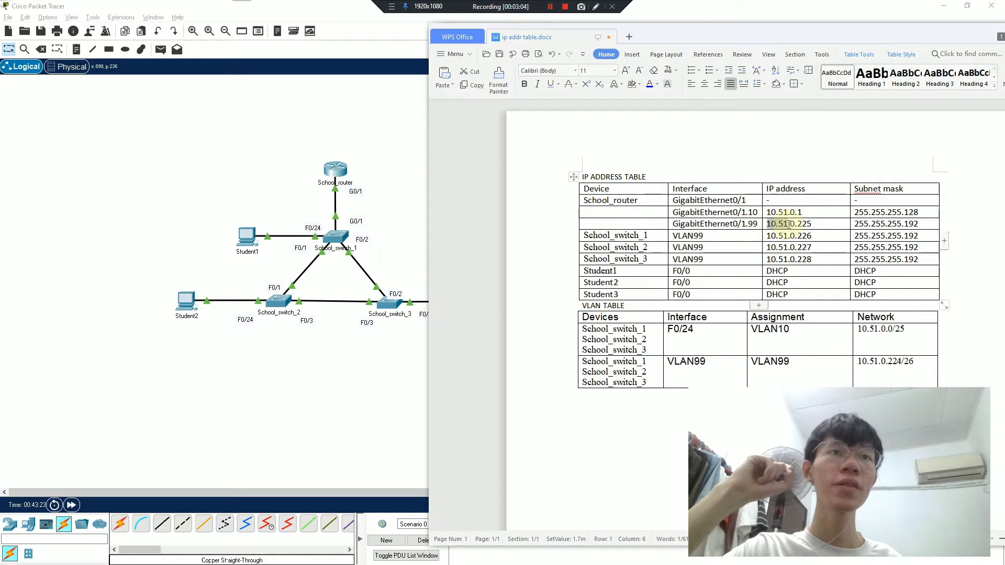
pyautogui.moveTo(790, 223); pyautogui.dragTo(805, 222)
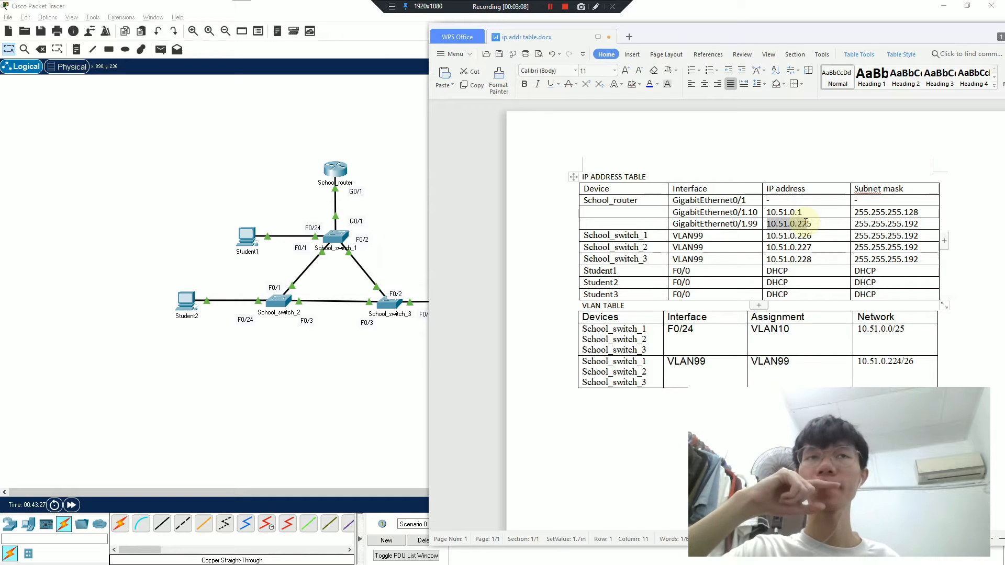
pyautogui.moveTo(811, 224); pyautogui.dragTo(814, 225)
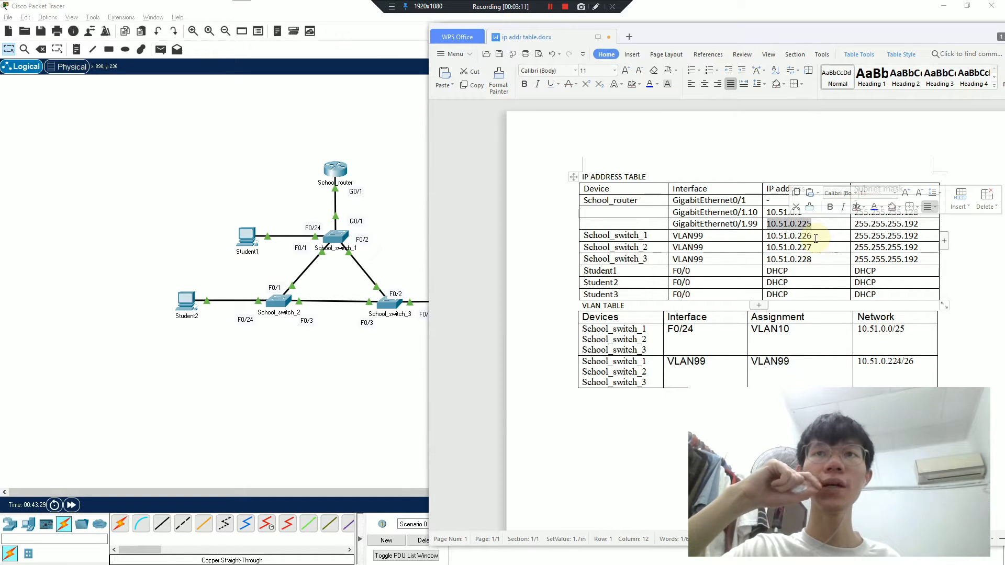
# - Review School_switch_1's VLAN99 IP address in the table and compare the addressing with the Packet Tracer topology
pyautogui.click(815, 239)
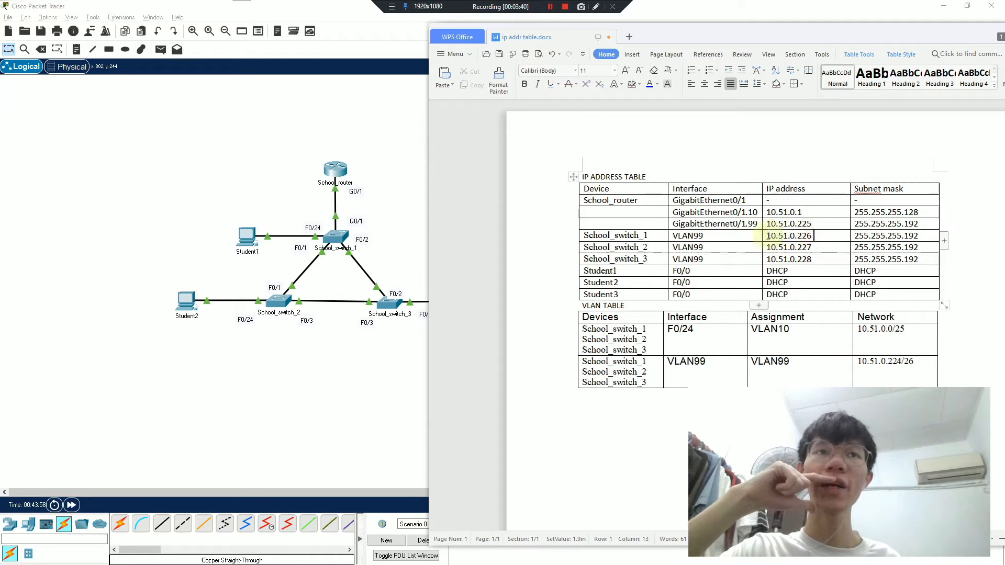
pyautogui.moveTo(768, 236); pyautogui.dragTo(813, 236)
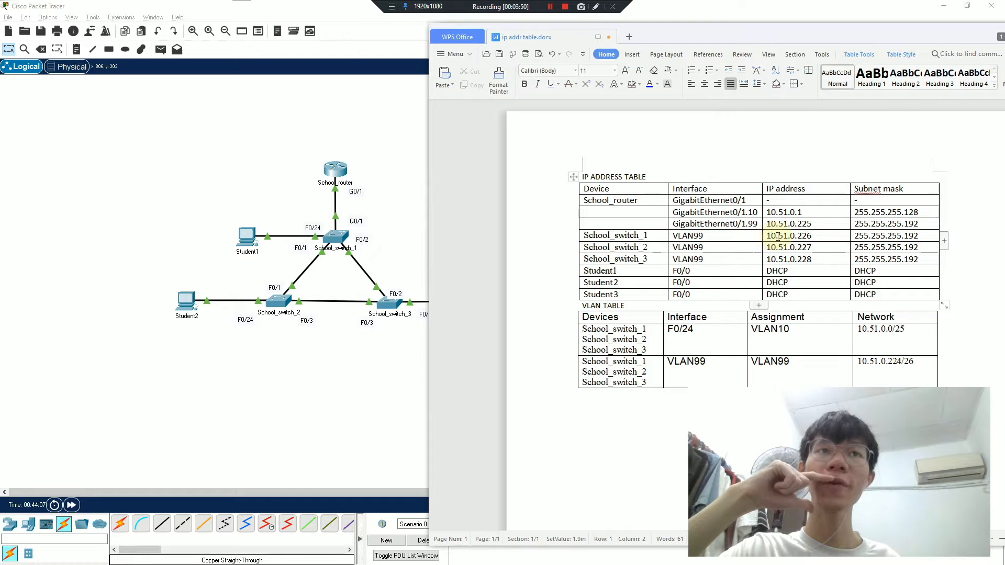
pyautogui.moveTo(767, 236); pyautogui.dragTo(798, 237)
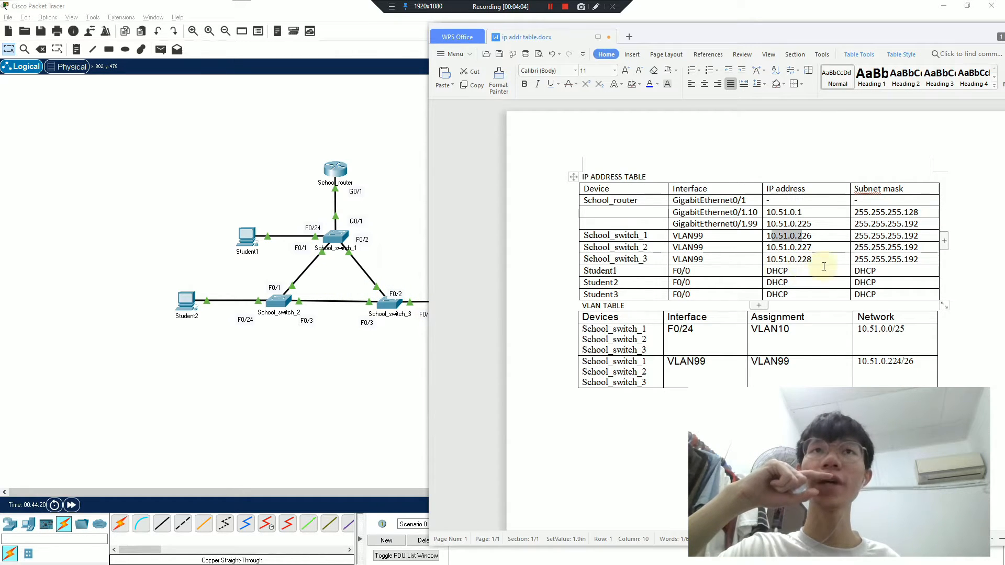
pyautogui.click(400, 235)
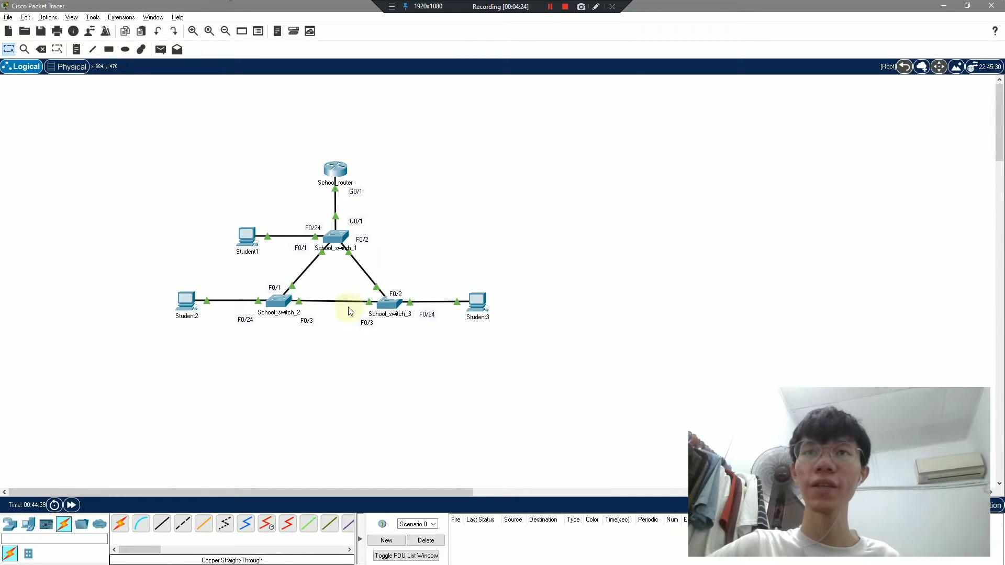
pyautogui.hotkey('alt', 'Tab')
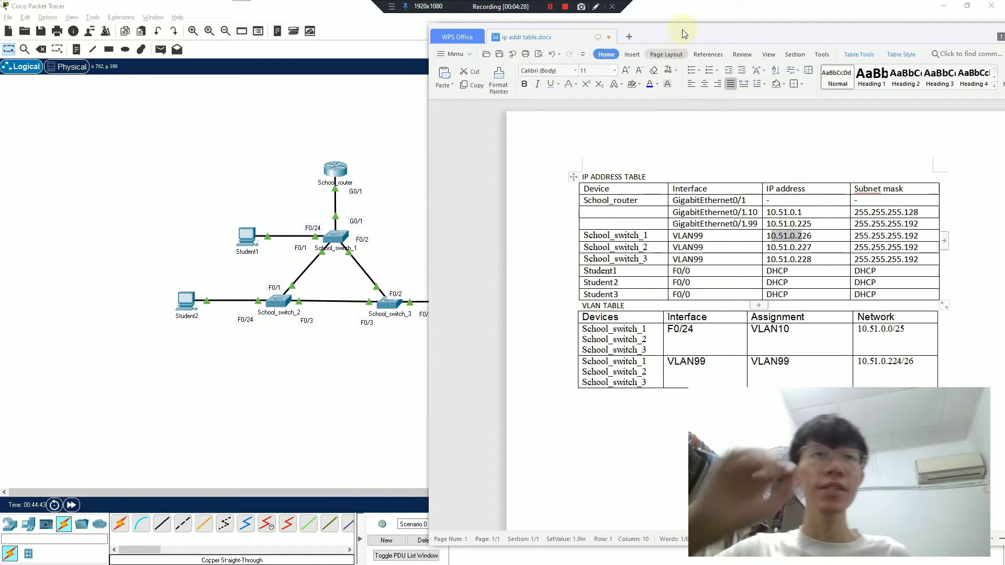
# - Review the IP address and VLAN tables beside the topology, and minimize the document to return to Packet Tracer
pyautogui.moveTo(682, 31); pyautogui.dragTo(757, 24)
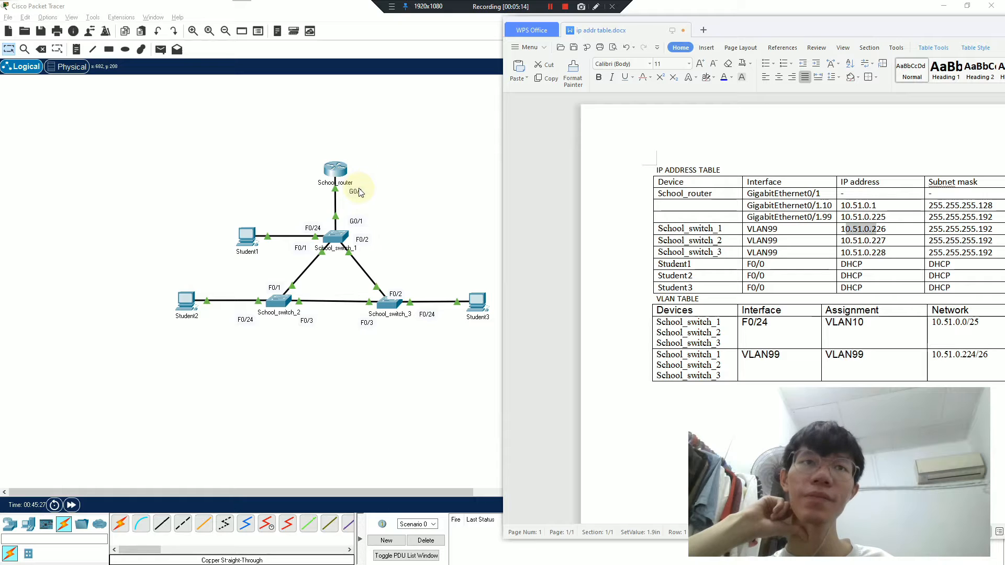
pyautogui.scroll(-3, 736, 236)
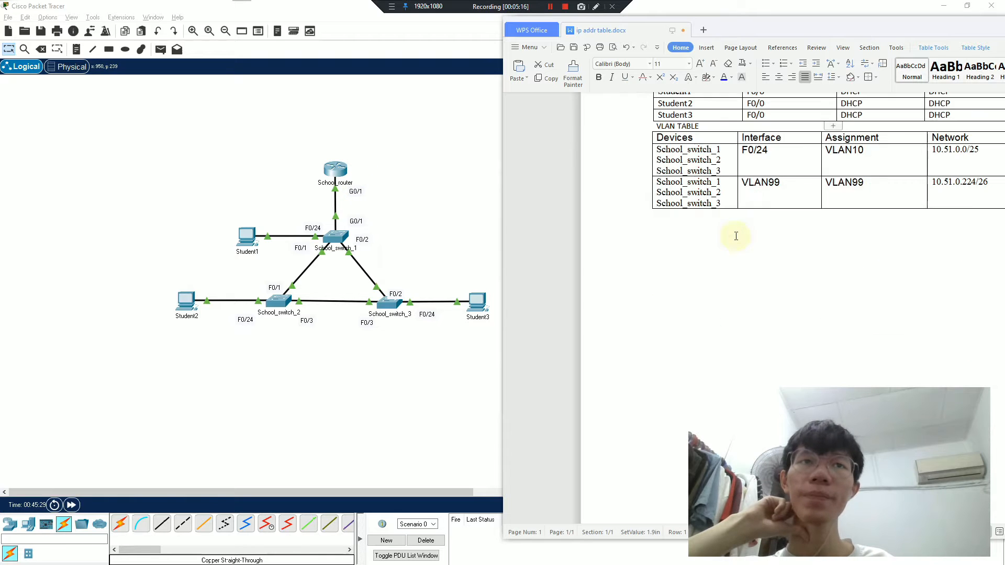
pyautogui.scroll(2, 746, 232)
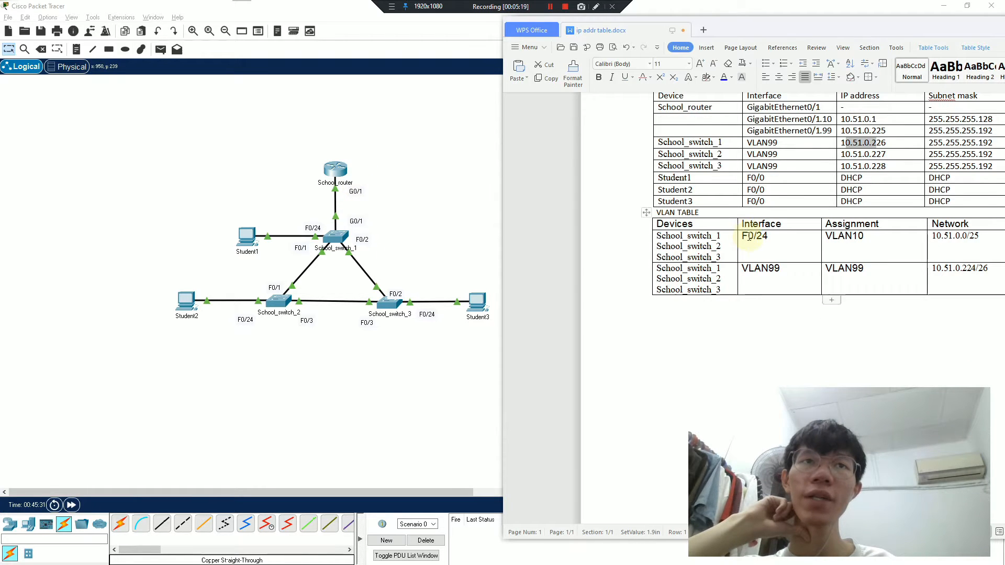
pyautogui.scroll(2, 703, 383)
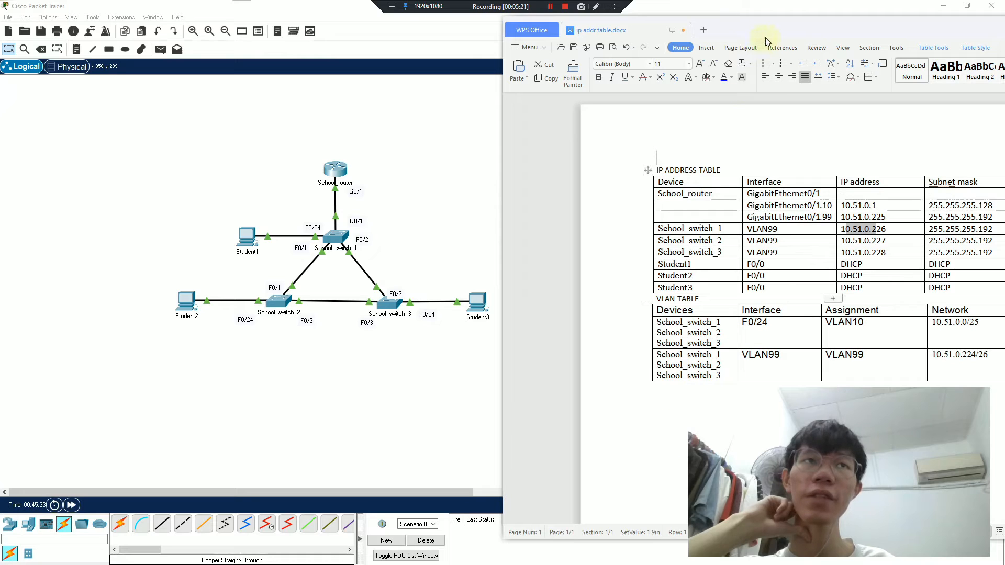
pyautogui.moveTo(748, 32); pyautogui.dragTo(718, 31)
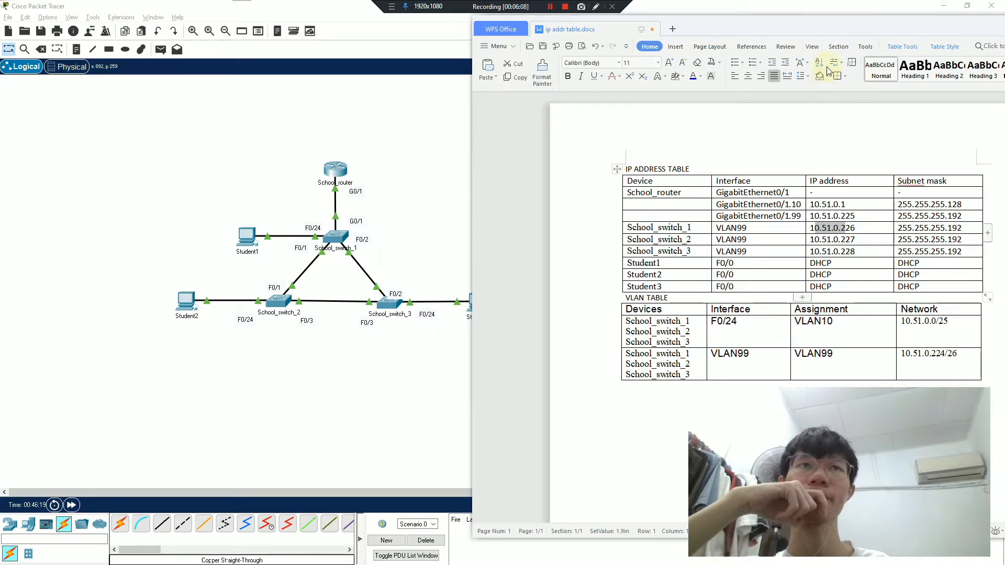
pyautogui.moveTo(743, 27); pyautogui.dragTo(518, 67)
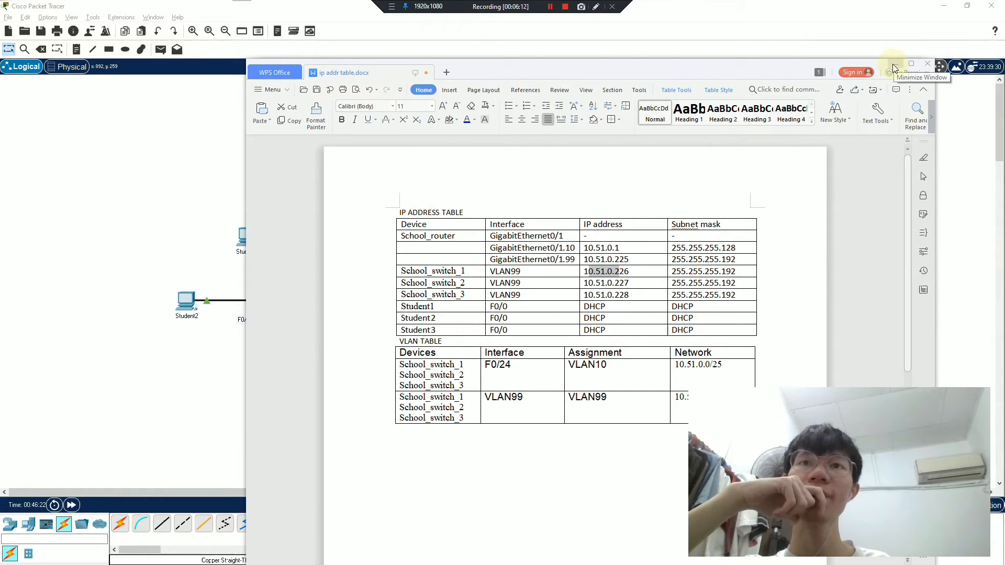
pyautogui.click(892, 64)
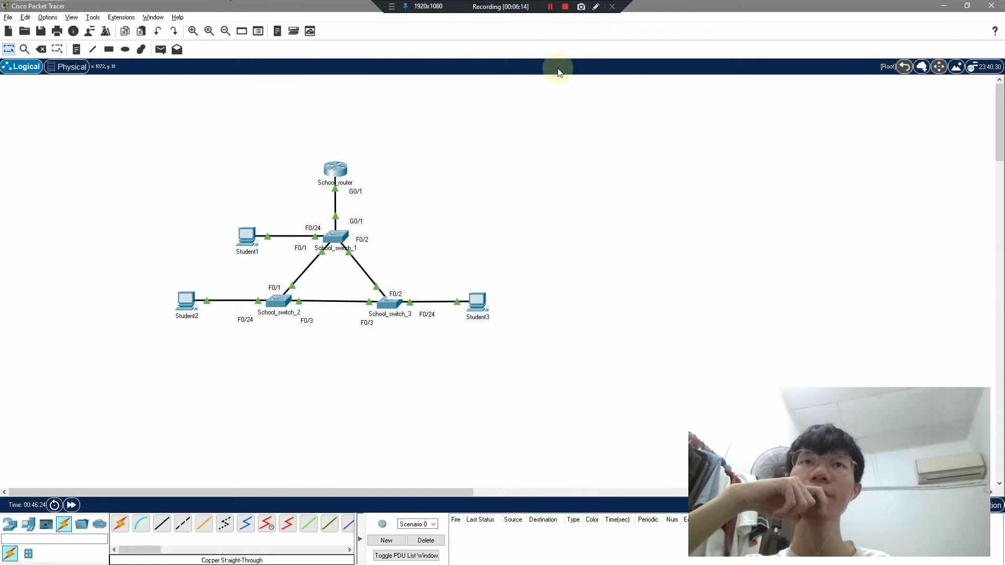
# - Switch Student1's FastEthernet0 IP configuration to Static and back to DHCP to request a new IPv4 address
pyautogui.click(246, 237)
pyautogui.moveTo(437, 105); pyautogui.dragTo(664, 97)
pyautogui.click(520, 167)
pyautogui.click(661, 180)
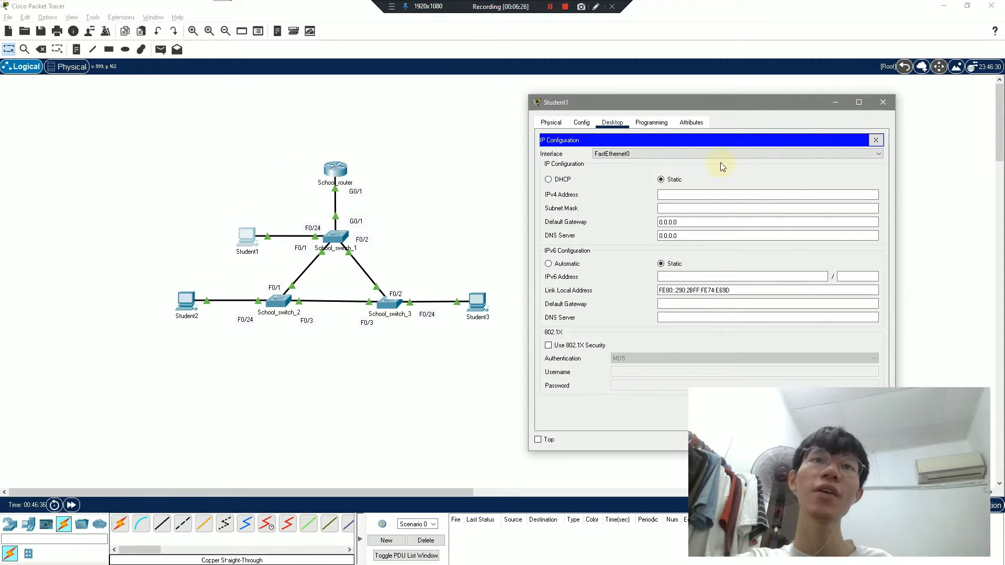
pyautogui.click(567, 182)
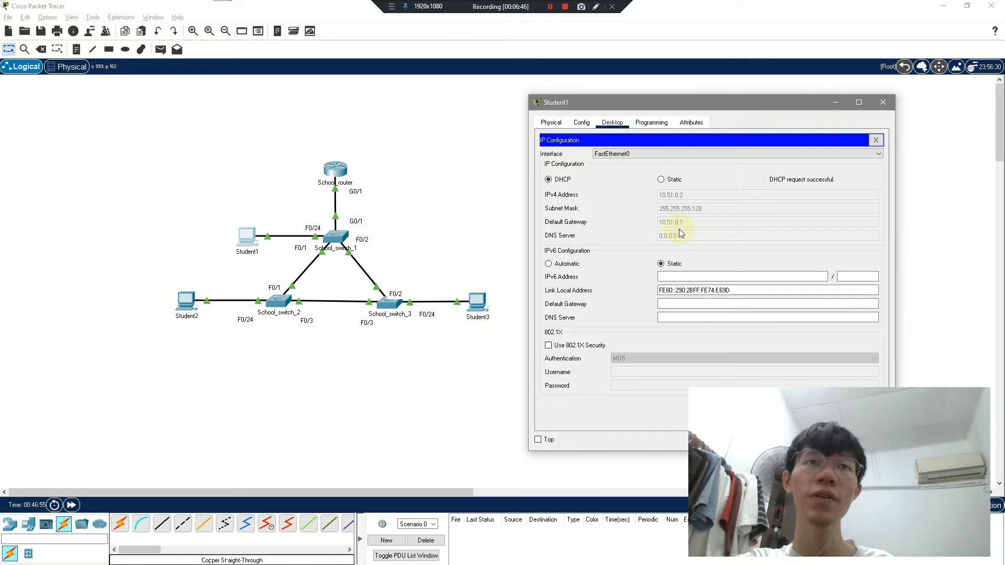
# - Ping the default gateway 10.51.0.1 from Student1's Command Prompt, review the replies and close the device window
pyautogui.click(876, 140)
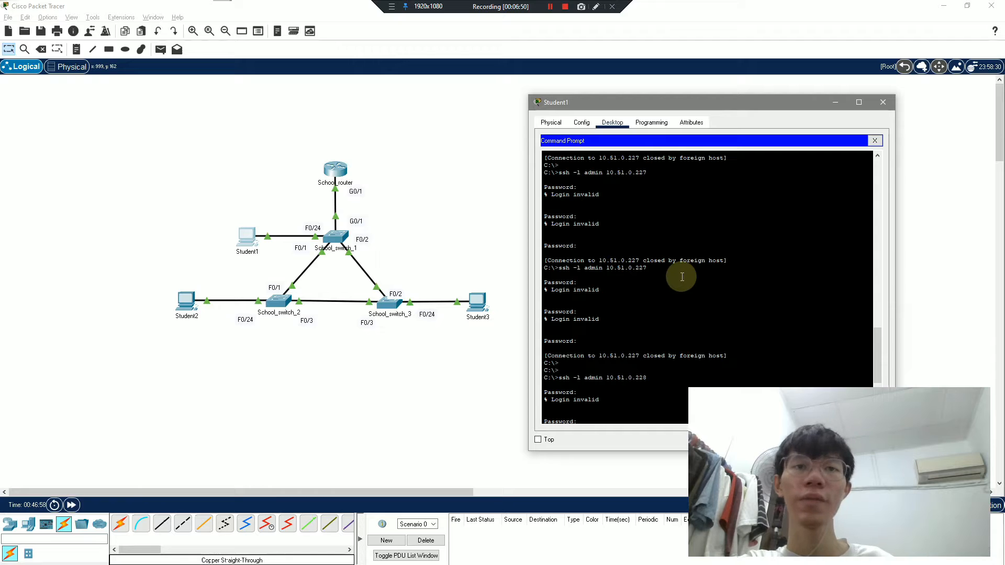
pyautogui.press('Return')
pyautogui.press('Return')
pyautogui.write('ping 10.51.')
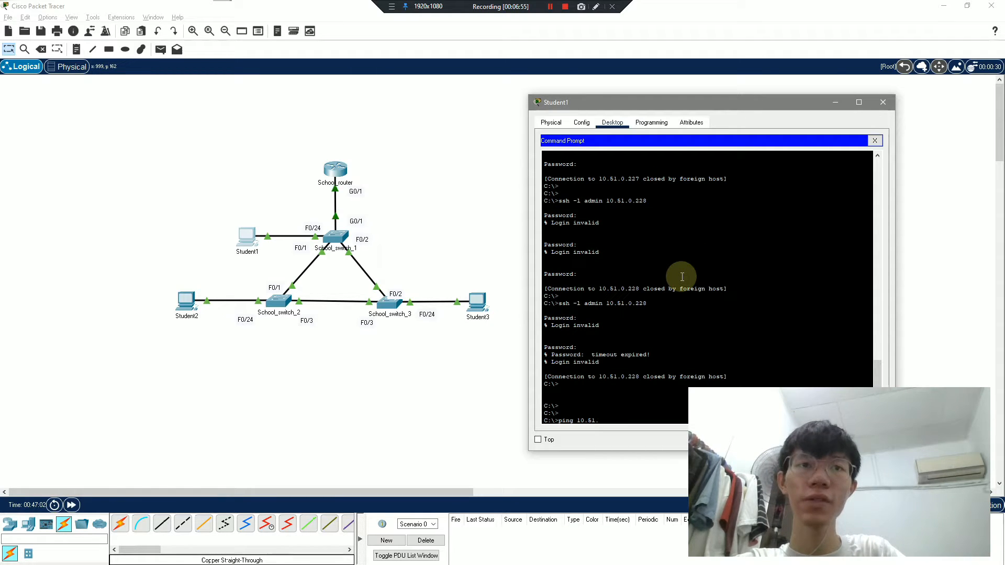
pyautogui.write('0.1')
pyautogui.press('Return')
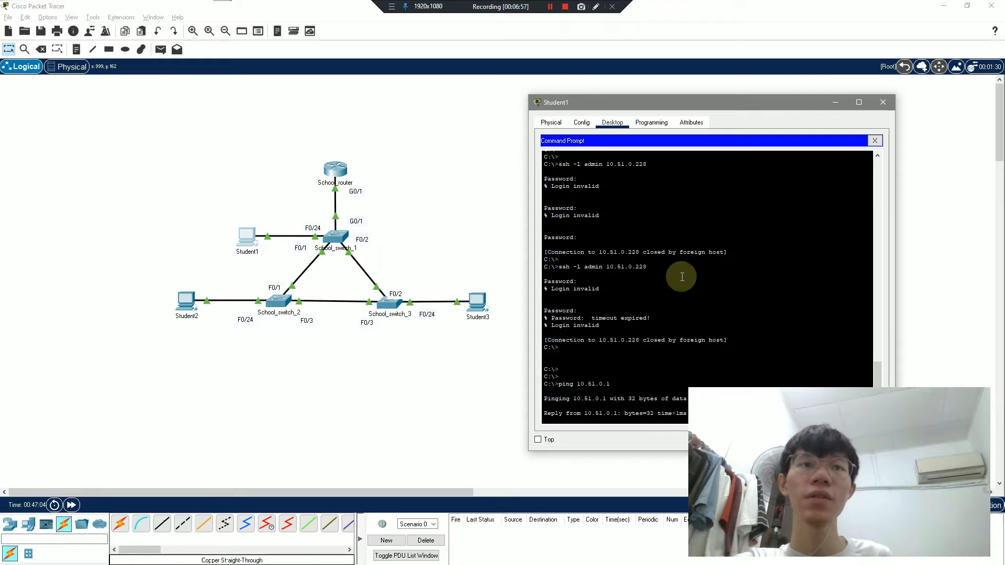
pyautogui.moveTo(631, 103); pyautogui.dragTo(492, 83)
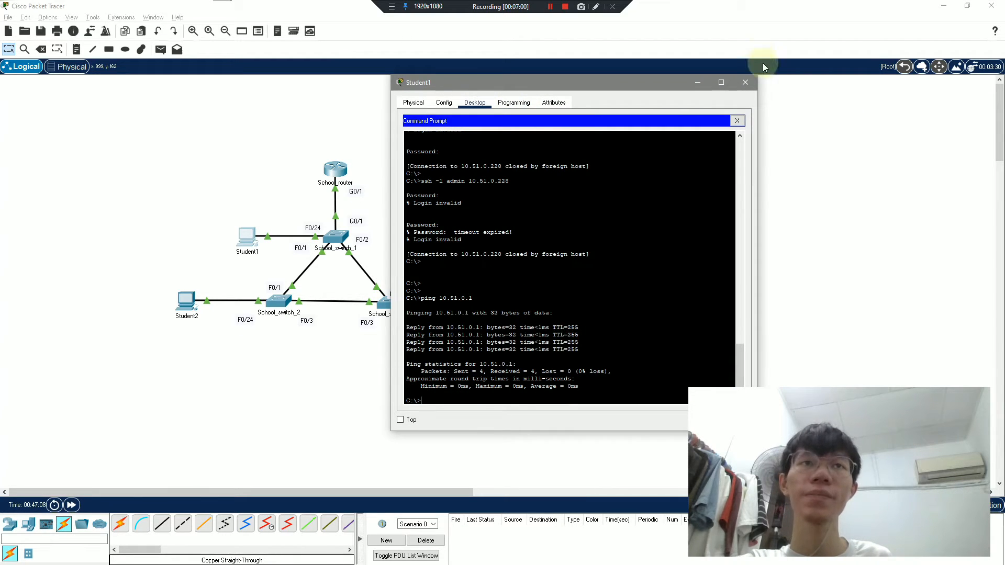
pyautogui.click(745, 84)
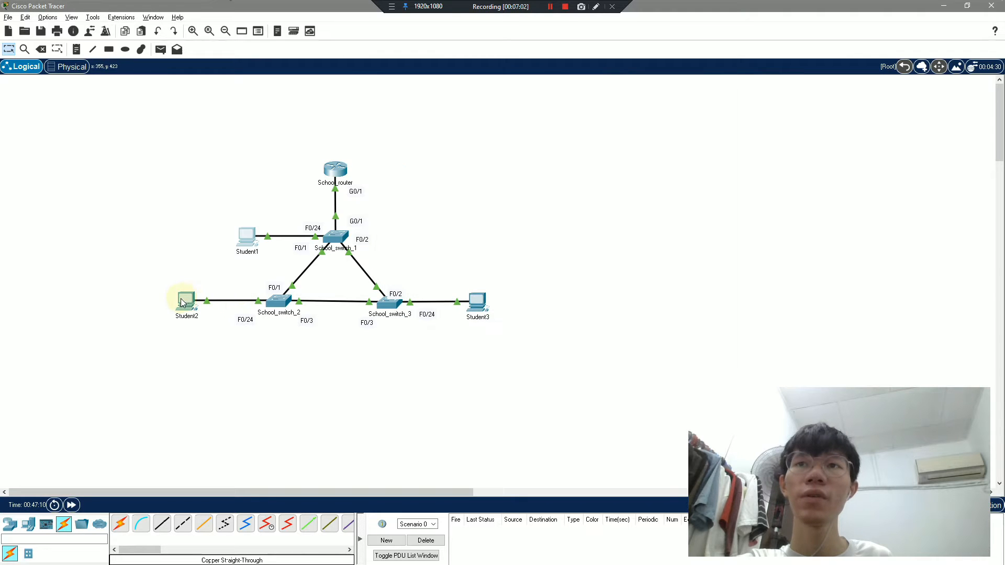
# - Renew Student2's IPv4 addressing by switching its FastEthernet0 configuration to Static and back to DHCP
pyautogui.click(186, 299)
pyautogui.click(379, 177)
pyautogui.moveTo(455, 104); pyautogui.dragTo(493, 92)
pyautogui.click(501, 170)
pyautogui.click(392, 171)
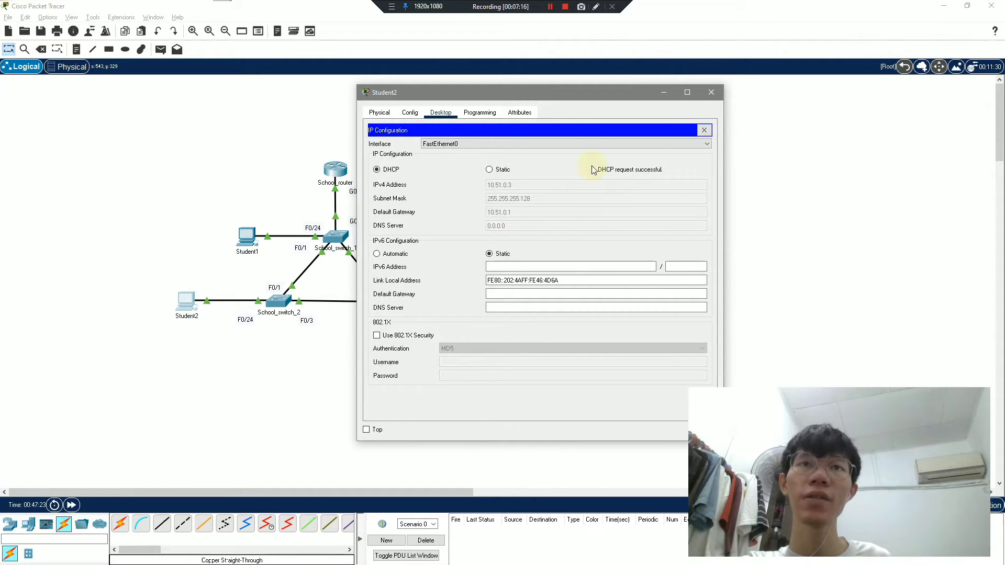
# - Ping the gateway 10.51.0.1 from Student2's Command Prompt and close the Student2 window
pyautogui.click(704, 131)
pyautogui.click(604, 171)
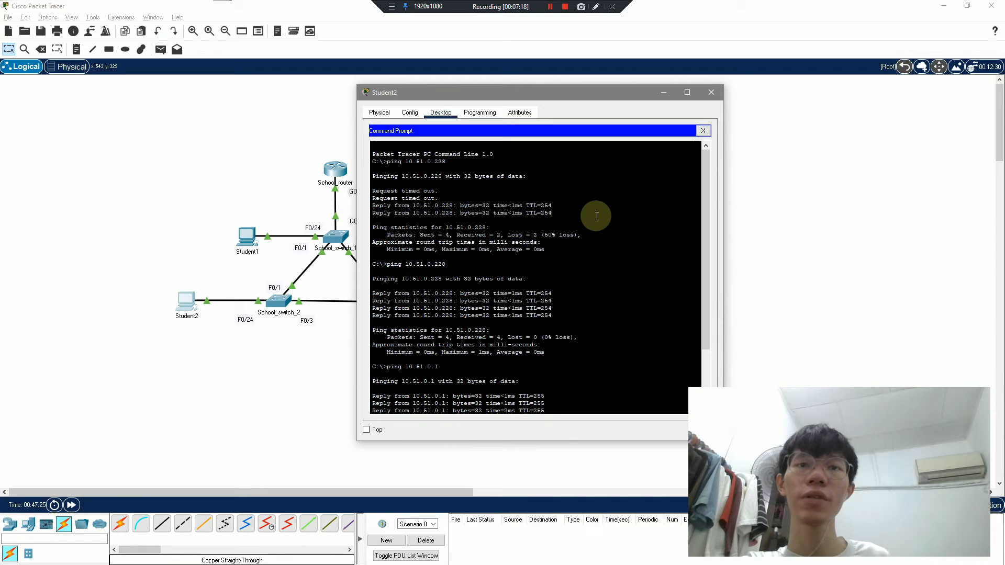
pyautogui.press('Return')
pyautogui.press('Return')
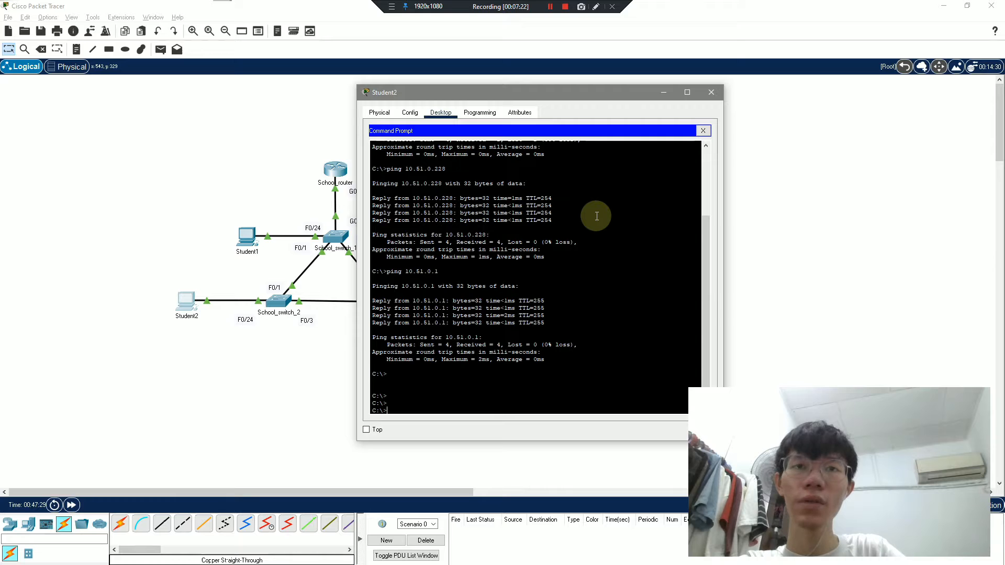
pyautogui.write('ping 10.51.0.1')
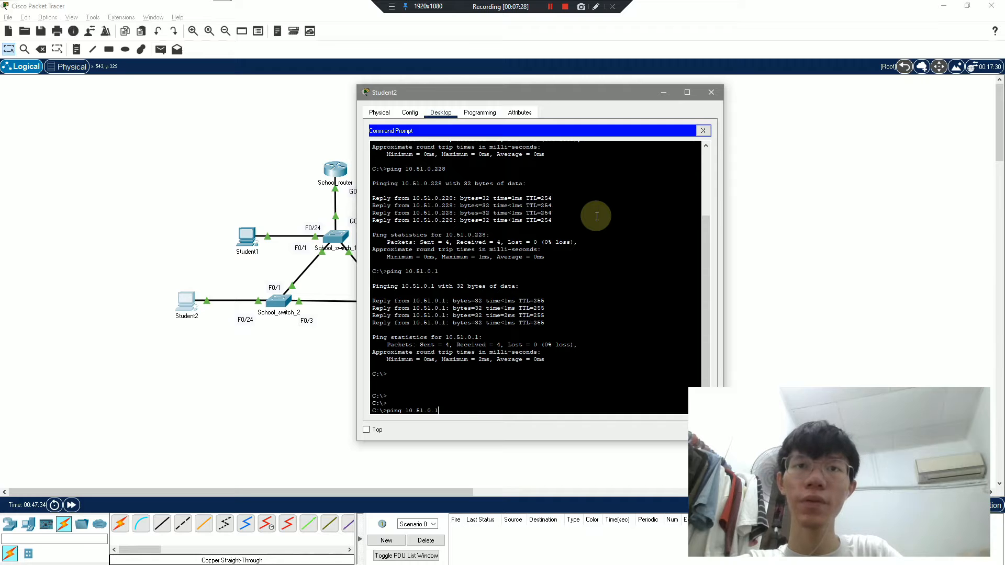
pyautogui.press('Return')
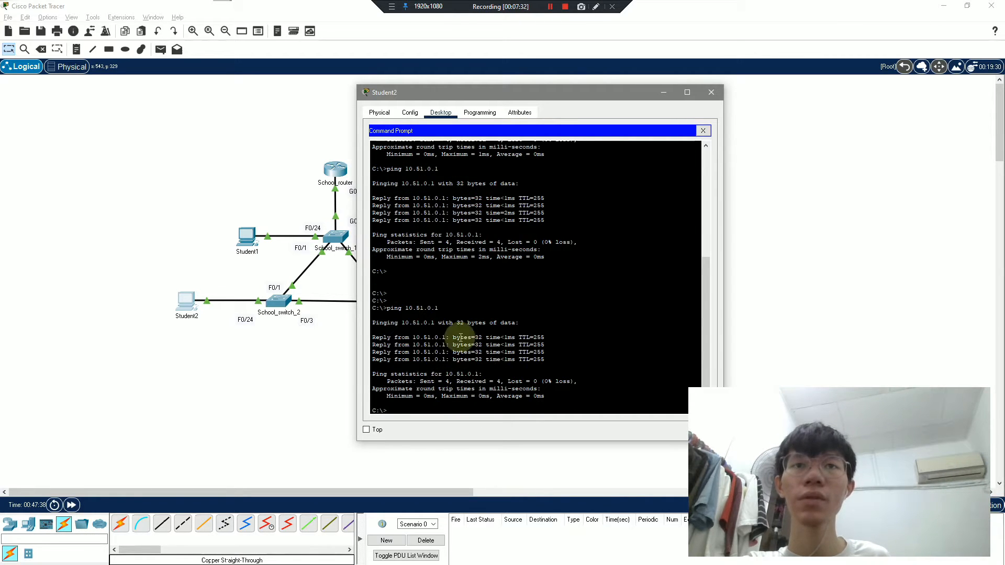
pyautogui.click(709, 93)
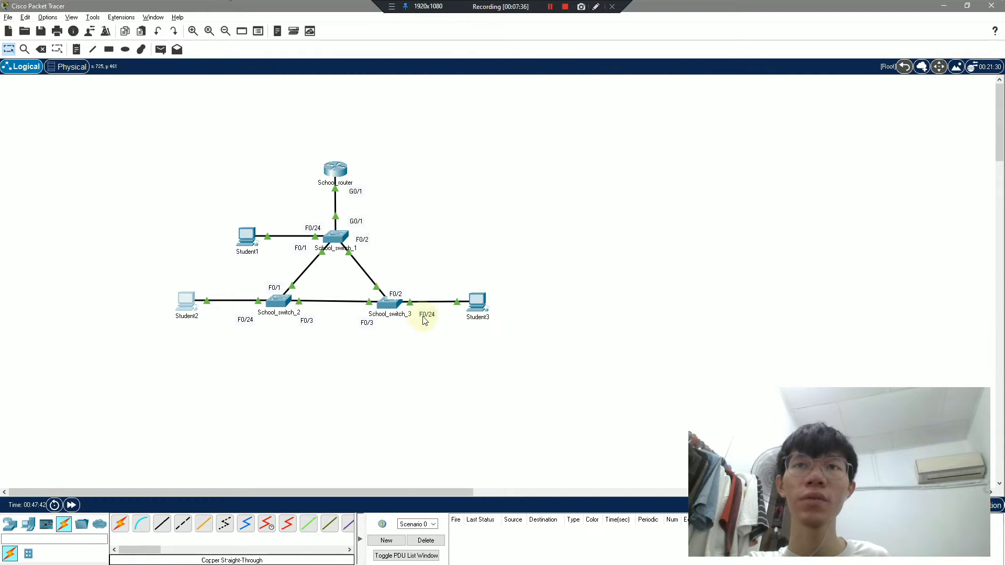
# - Set Student3's IP configuration to Static and back to DHCP so it requests its address again
pyautogui.click(475, 303)
pyautogui.click(545, 150)
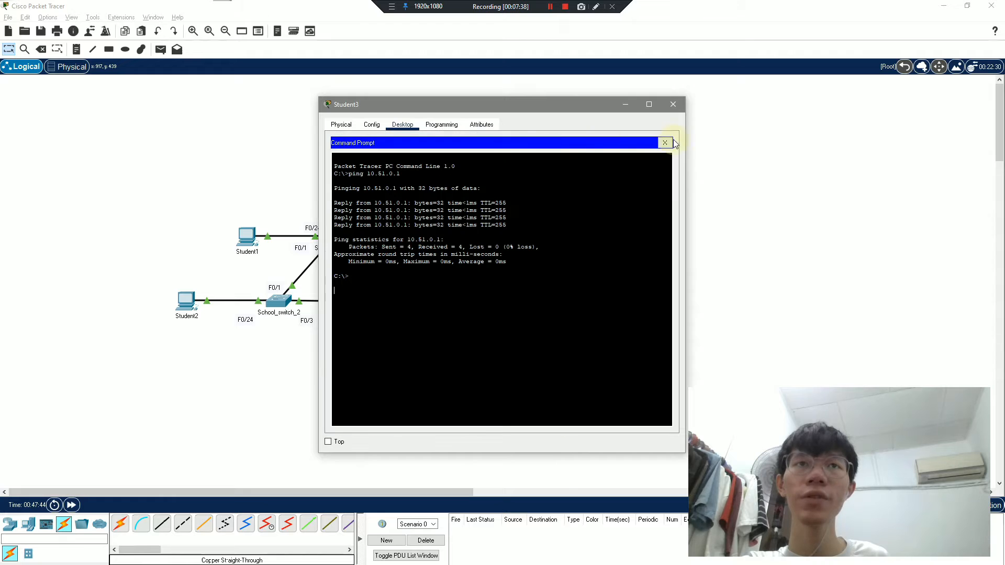
pyautogui.click(666, 142)
pyautogui.click(369, 176)
pyautogui.click(452, 182)
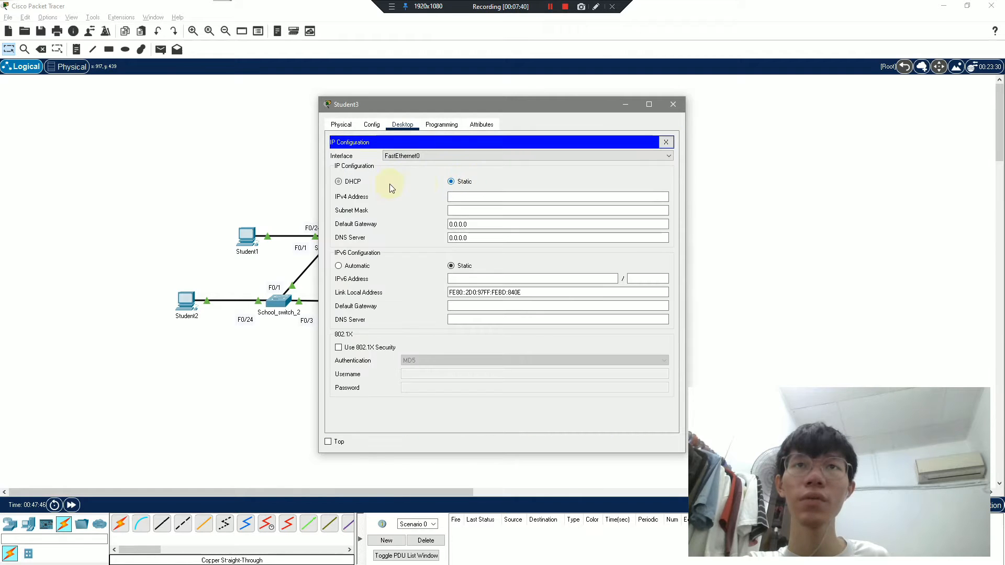
pyautogui.click(343, 182)
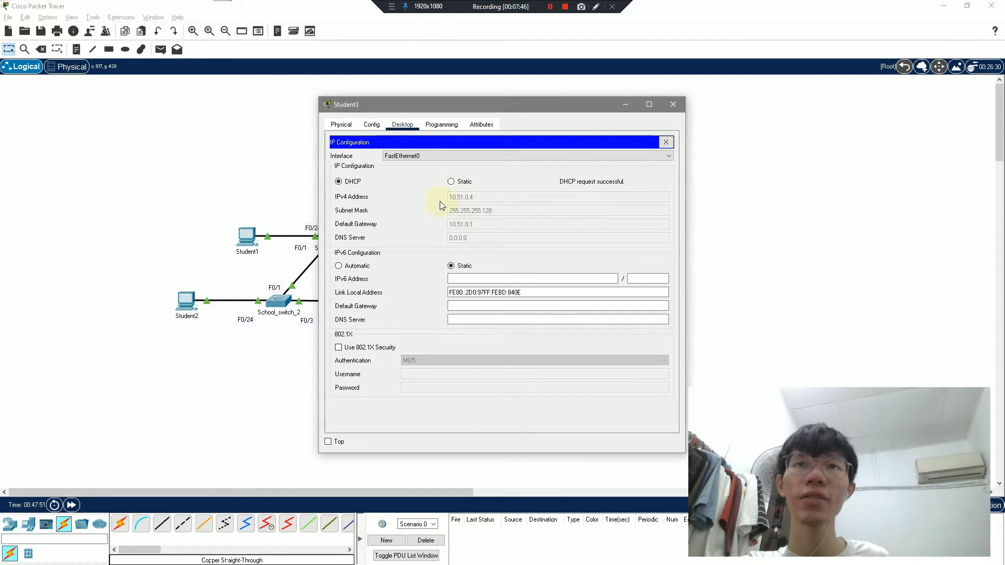
# - Test Student3's gateway connectivity with ping 10.51.0.1 in its Command Prompt and close the device window
pyautogui.click(666, 142)
pyautogui.click(540, 171)
pyautogui.write('p')
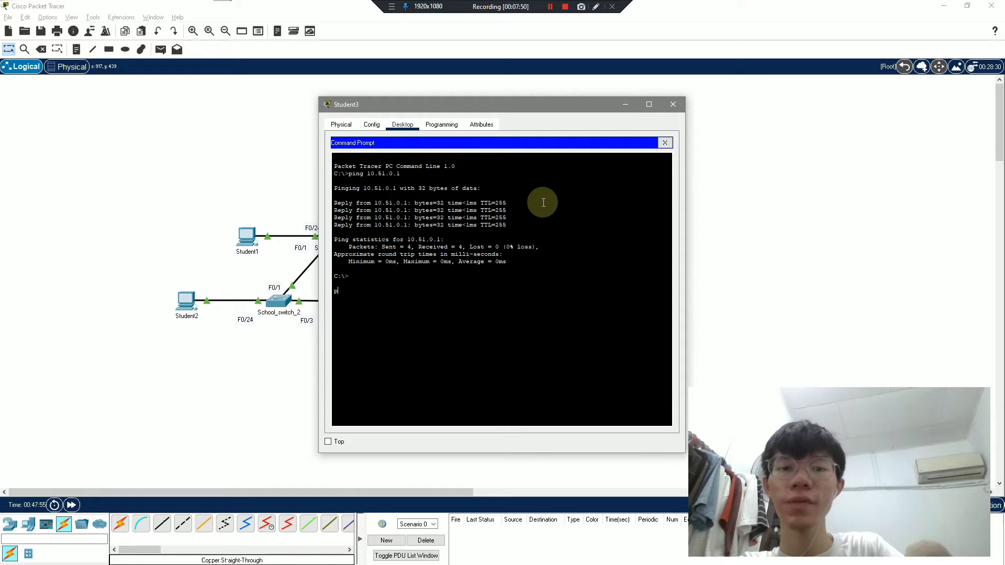
pyautogui.write('ing 10')
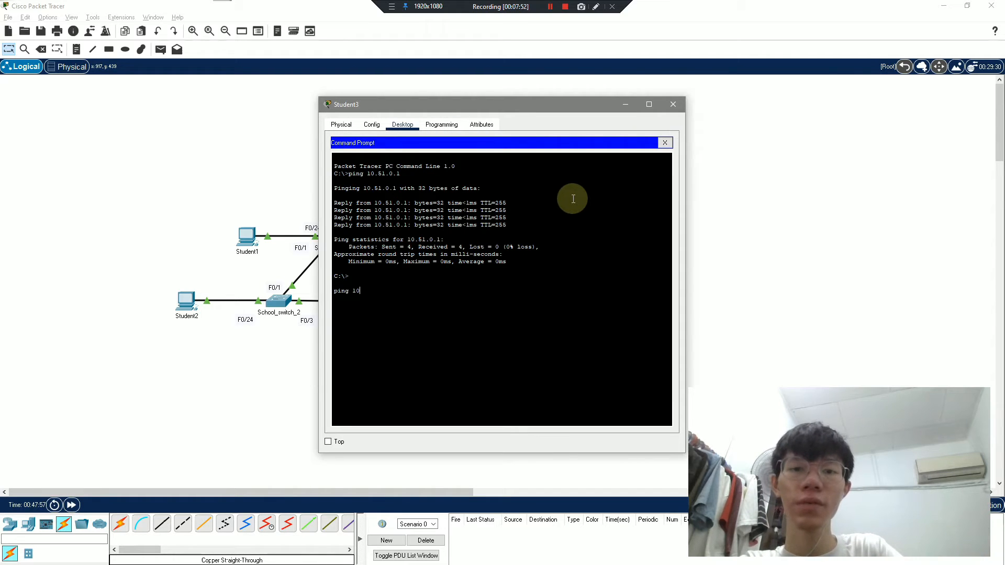
pyautogui.write('.51.0.1')
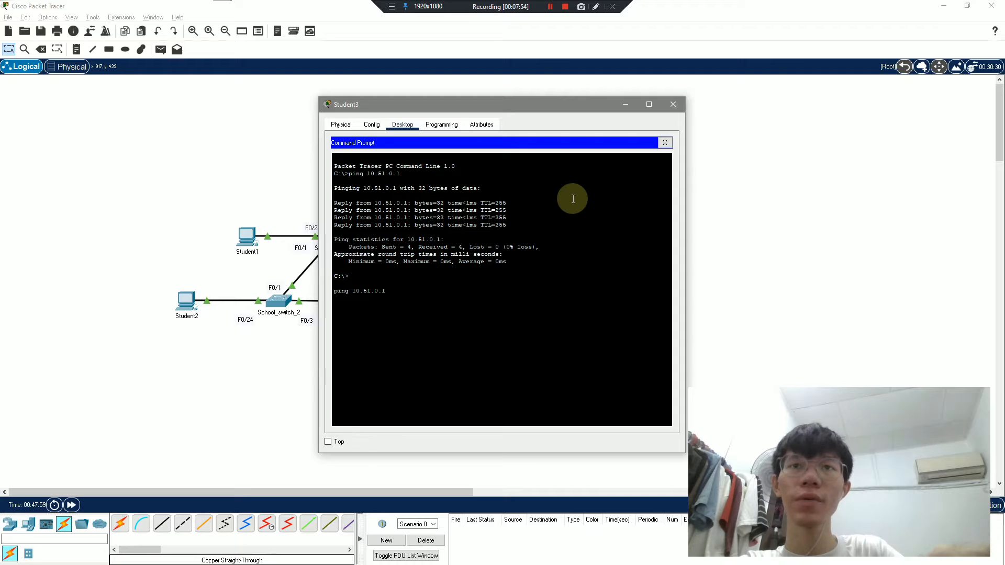
pyautogui.press('Return')
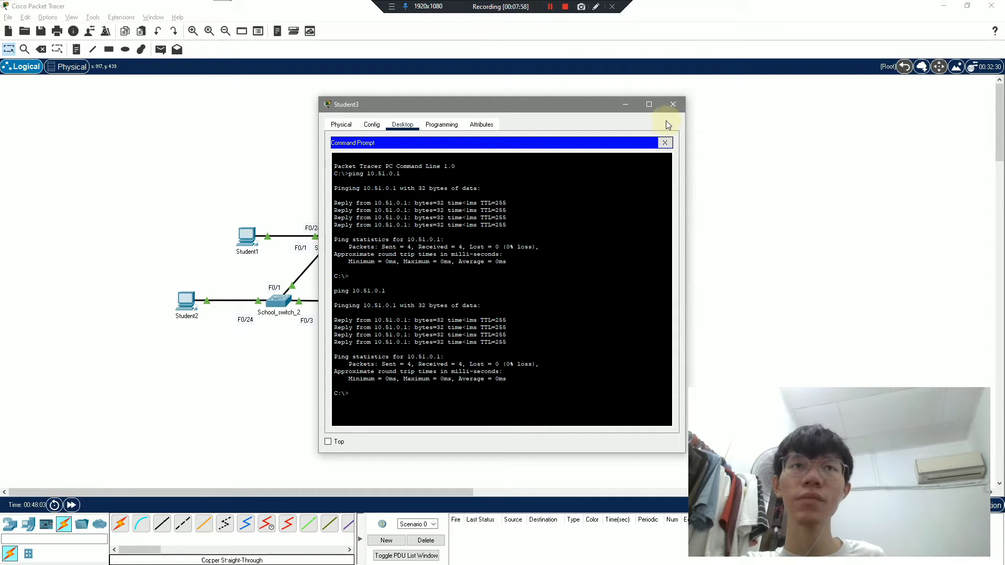
pyautogui.click(673, 105)
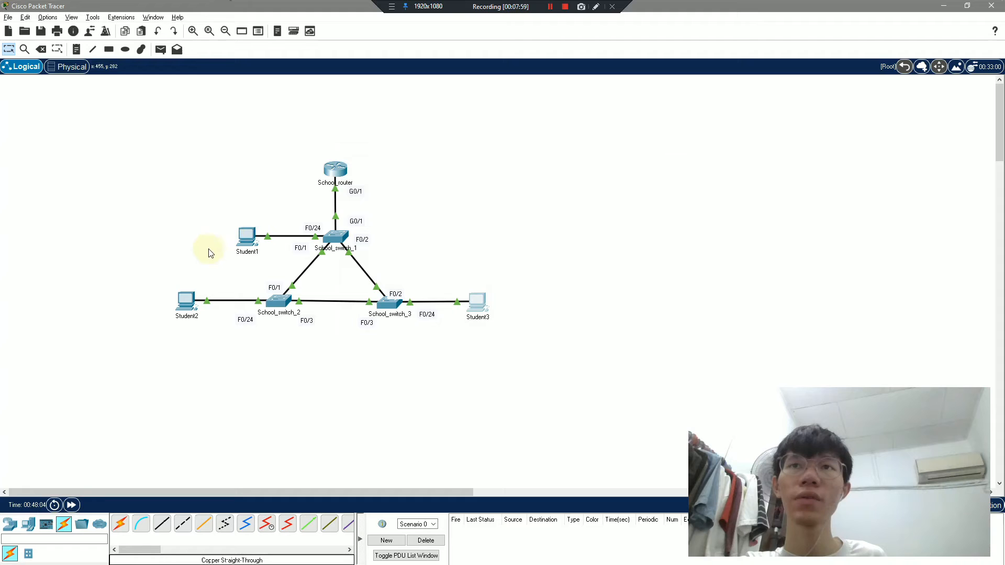
# - Run ipconfig in Student1's Command Prompt, check its FastEthernet0 addressing and close the window
pyautogui.click(242, 248)
pyautogui.click(554, 167)
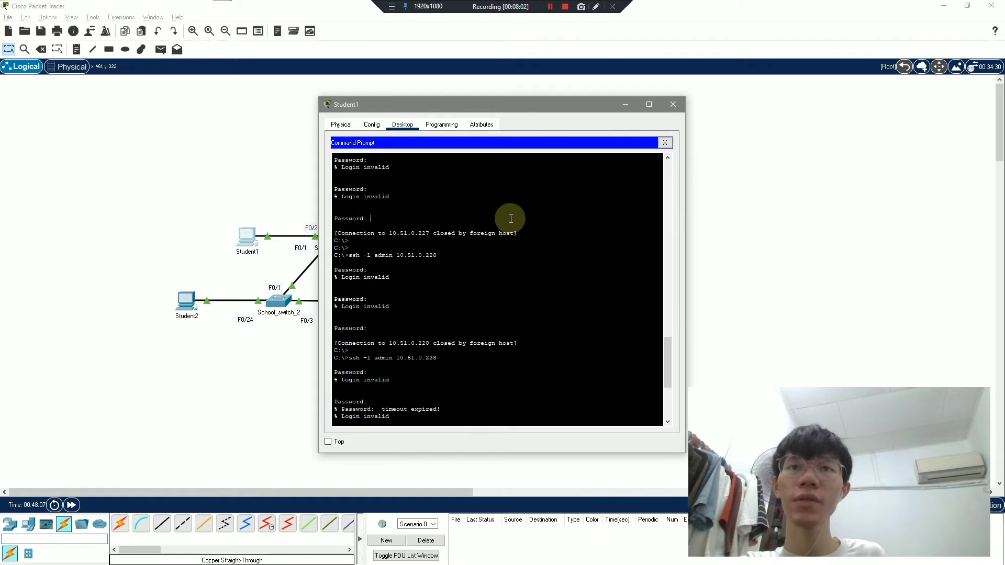
pyautogui.scroll(-8, 511, 219)
pyautogui.write('ipcon')
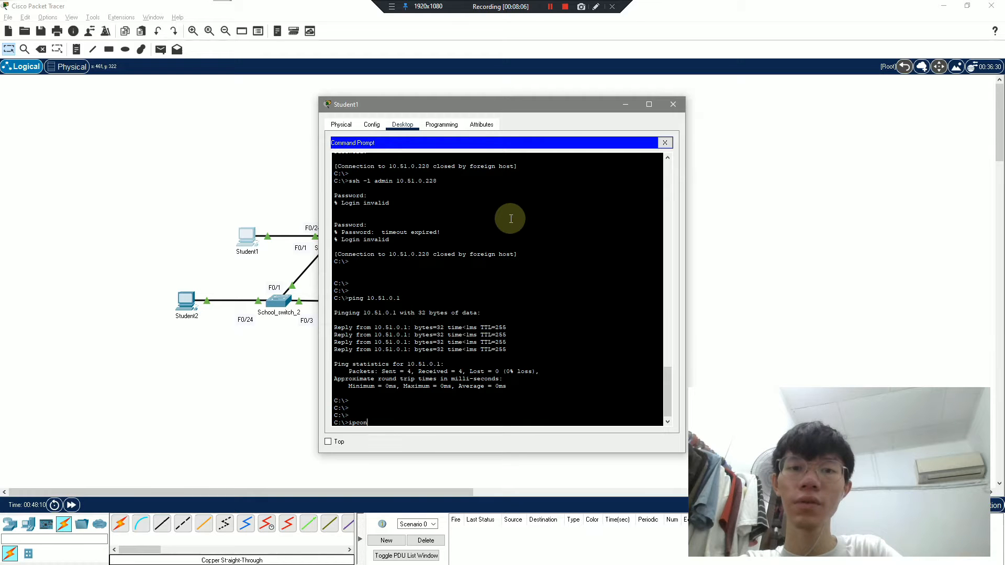
pyautogui.write('fig')
pyautogui.press('Return')
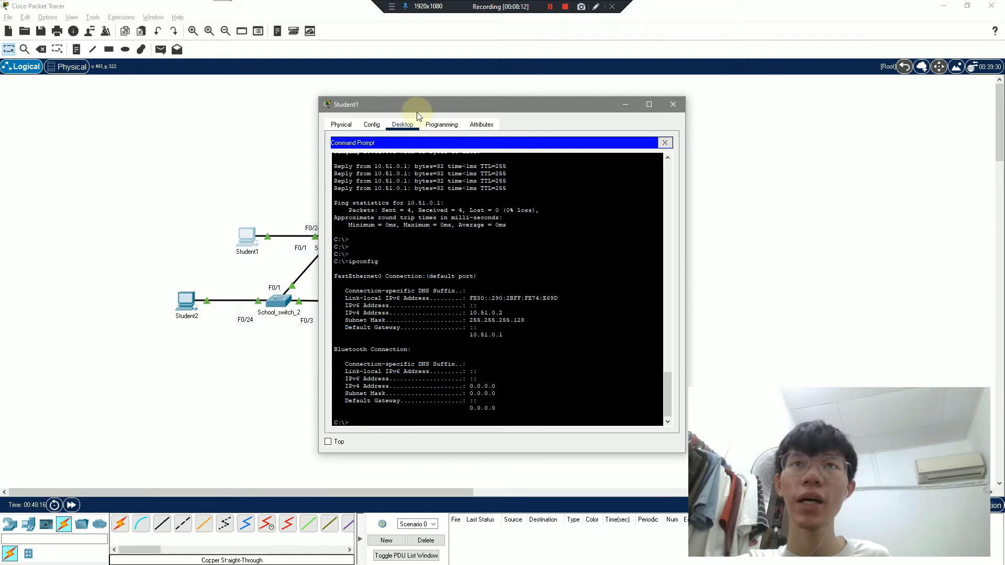
pyautogui.moveTo(416, 108); pyautogui.dragTo(517, 80)
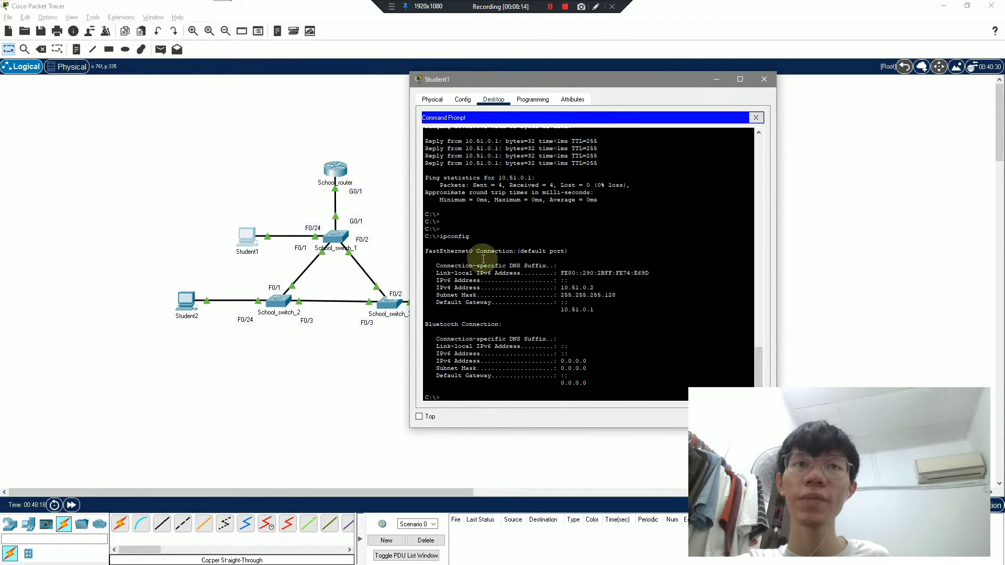
pyautogui.click(765, 79)
# - Run ipconfig in Student2's Command Prompt to check its FastEthernet0 addressing and close the device window
pyautogui.click(185, 300)
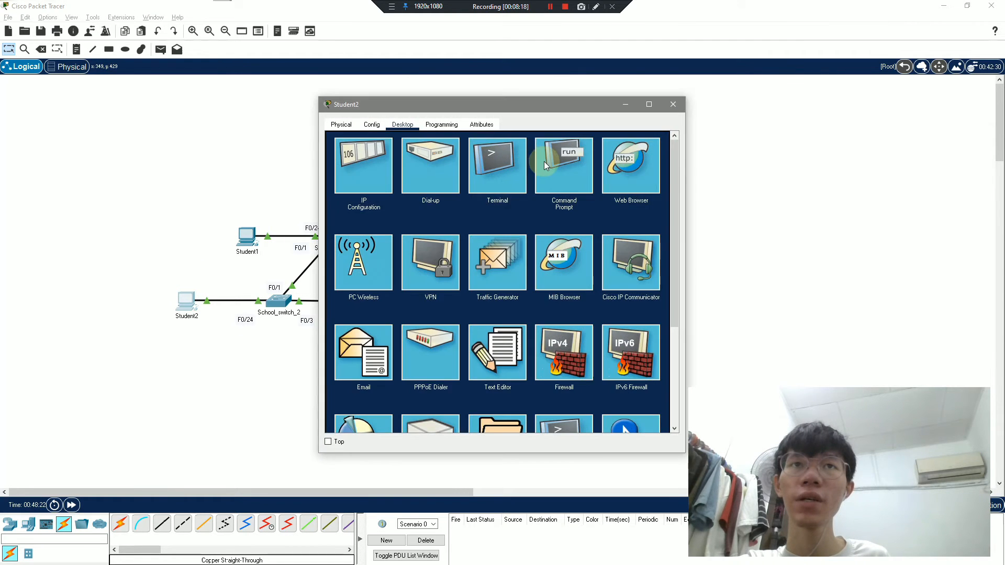
pyautogui.click(545, 165)
pyautogui.press('Return')
pyautogui.press('Return')
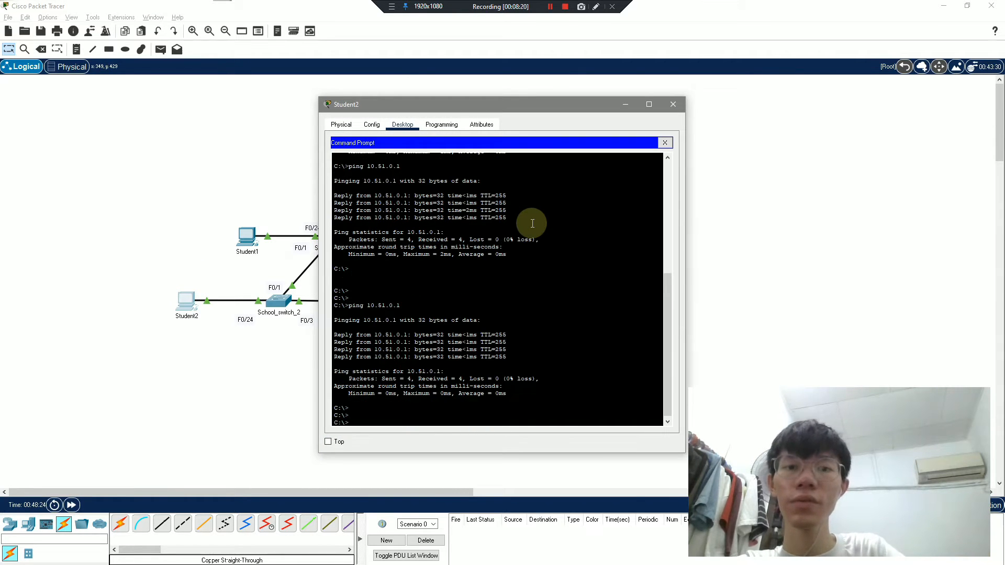
pyautogui.write('ipcon')
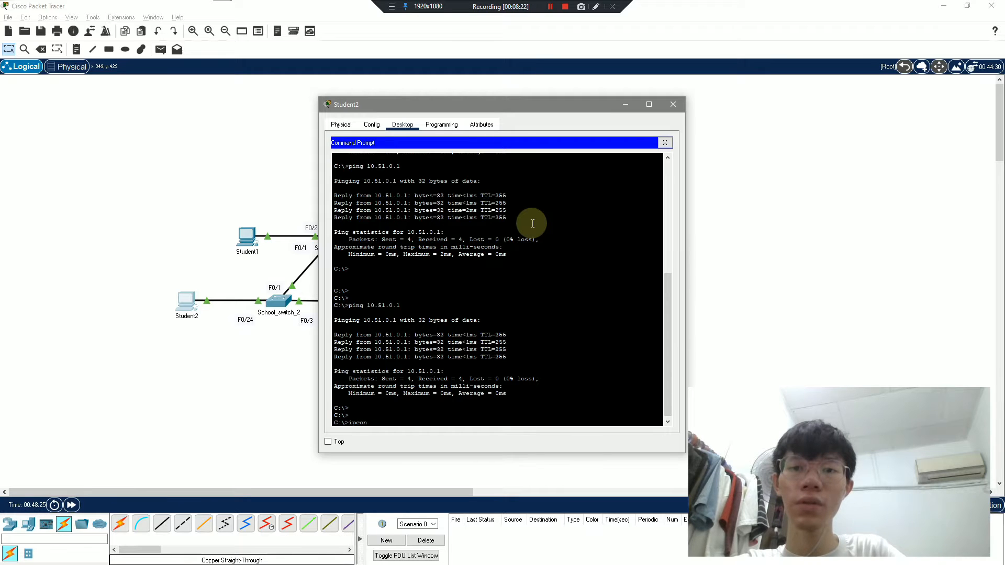
pyautogui.write('fig')
pyautogui.press('Return')
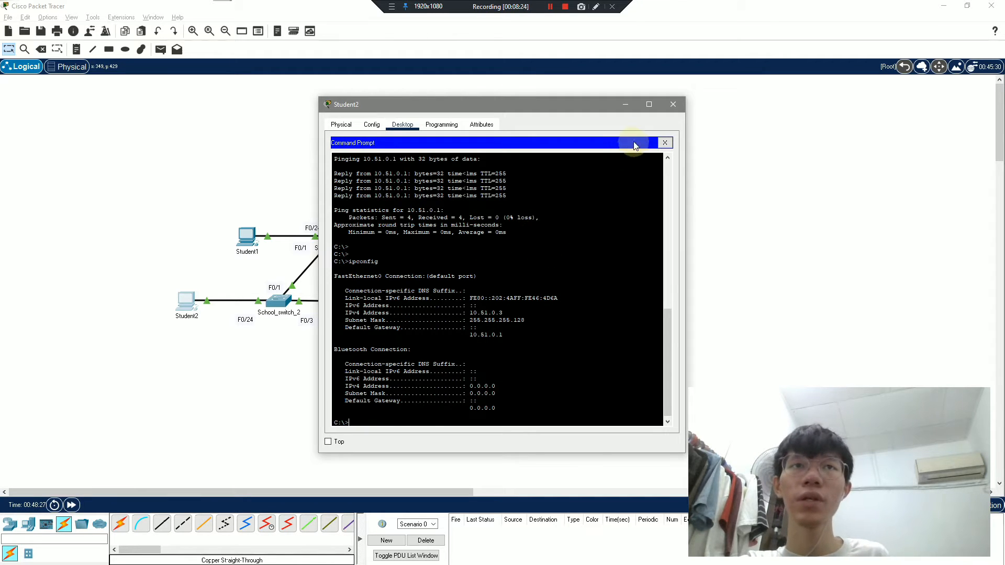
pyautogui.click(671, 105)
# - Check Student3's DHCP-assigned addressing with ipconfig in its Command Prompt and close the device window
pyautogui.click(480, 301)
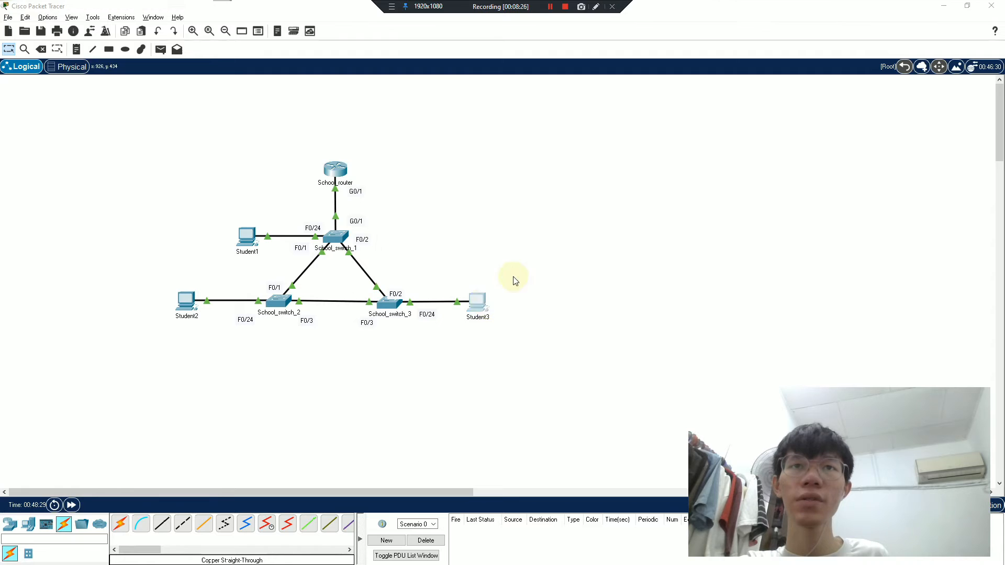
pyautogui.click(568, 180)
pyautogui.write('ip')
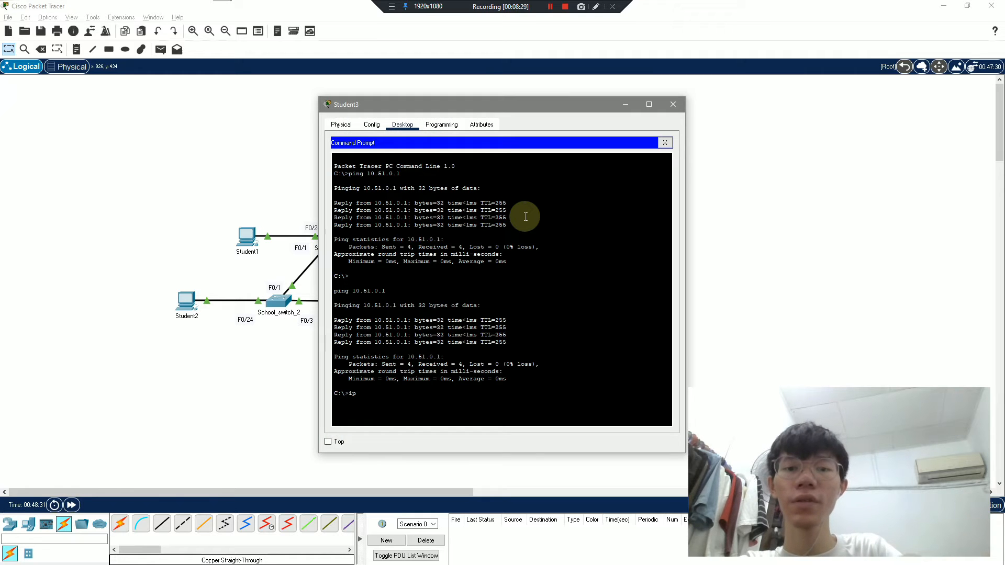
pyautogui.write('config')
pyautogui.press('Return')
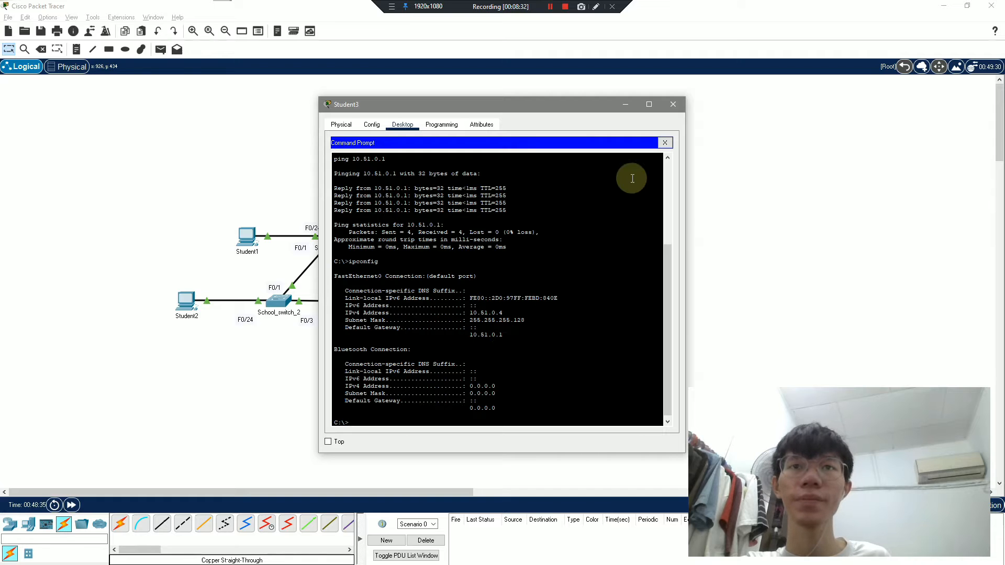
pyautogui.click(673, 105)
pyautogui.click(549, 7)
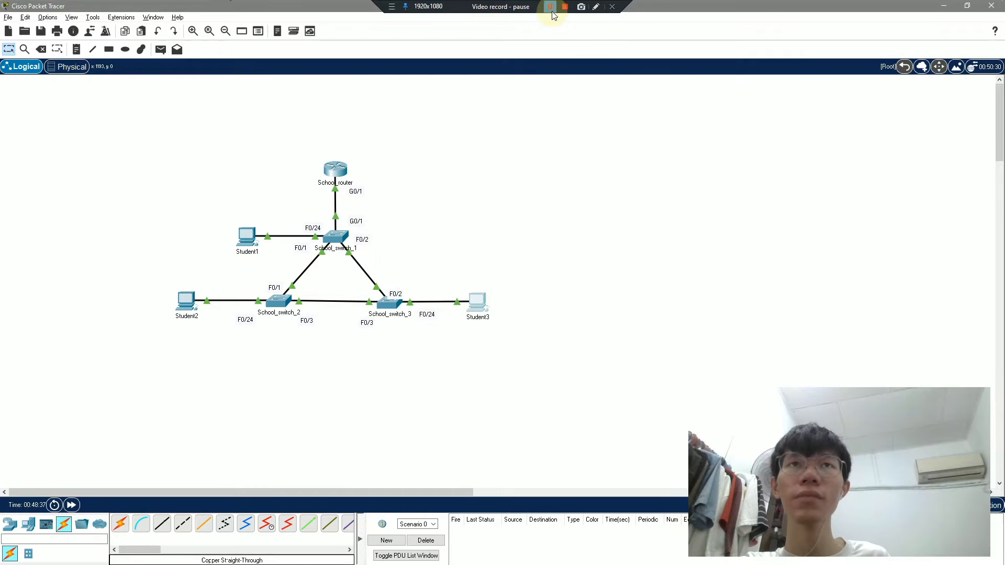
pyautogui.click(549, 163)
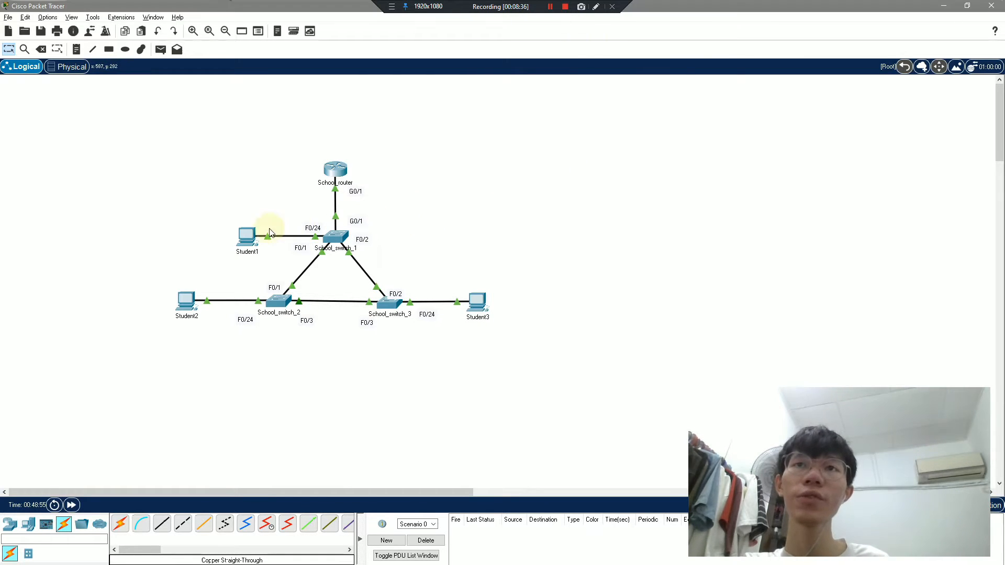
# - Move the Student1 window clear of the topology and open its Command Prompt at a fresh prompt
pyautogui.click(253, 234)
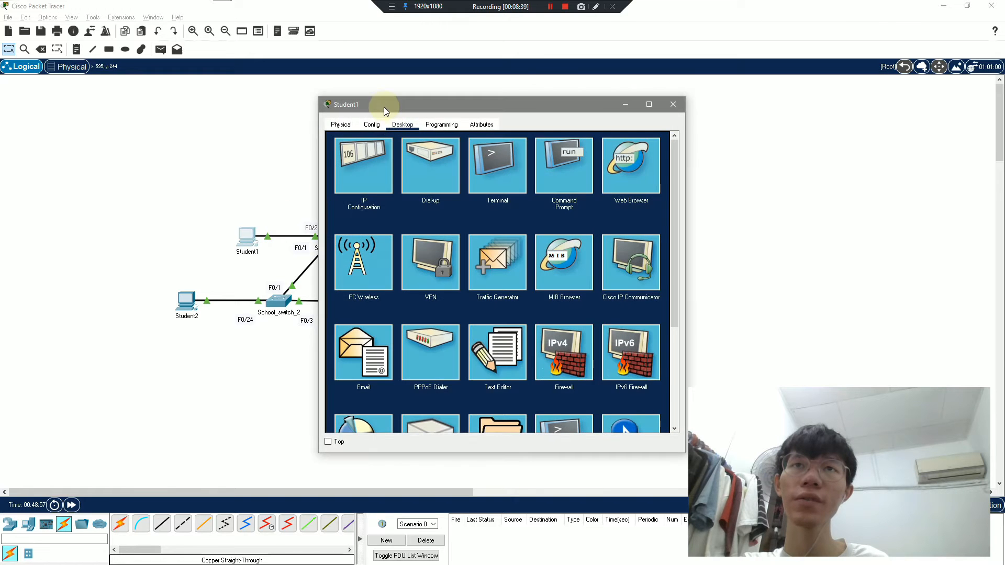
pyautogui.moveTo(384, 106); pyautogui.dragTo(598, 83)
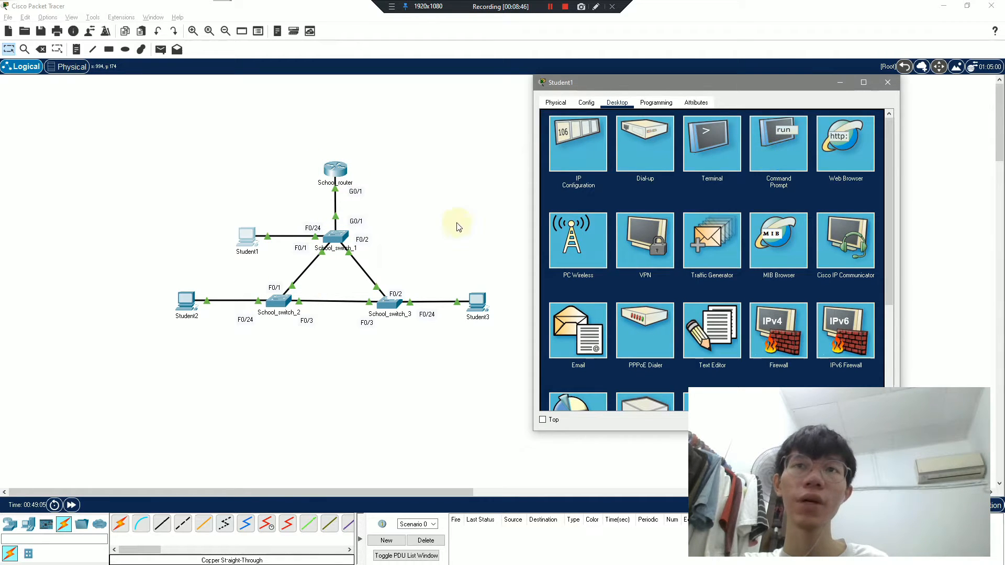
pyautogui.click(778, 139)
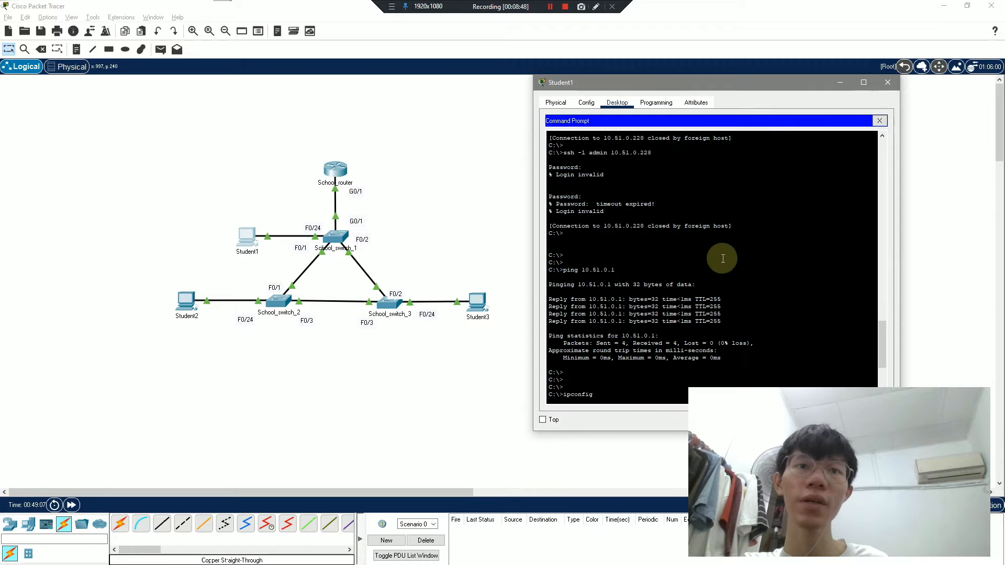
pyautogui.press('Return')
pyautogui.press('Return')
pyautogui.press('Return')
pyautogui.press('Return')
pyautogui.press('Return')
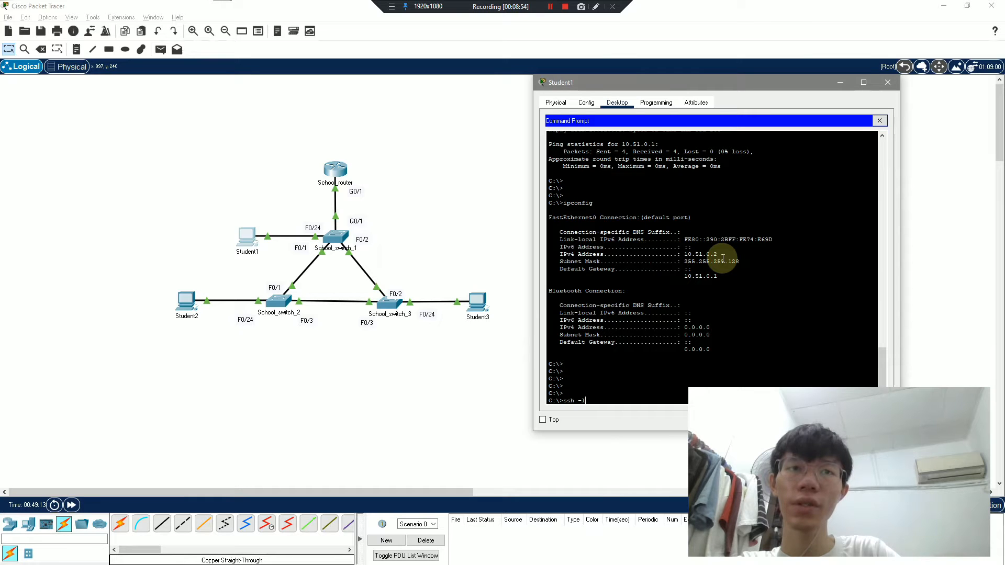
# - Begin an ssh -l admin command and copy School_router's GigabitEthernet0/1.99 address 10.51.0.225 from ip addr table.docx in WPS Office
pyautogui.write('ssh -l admin 10.51.')
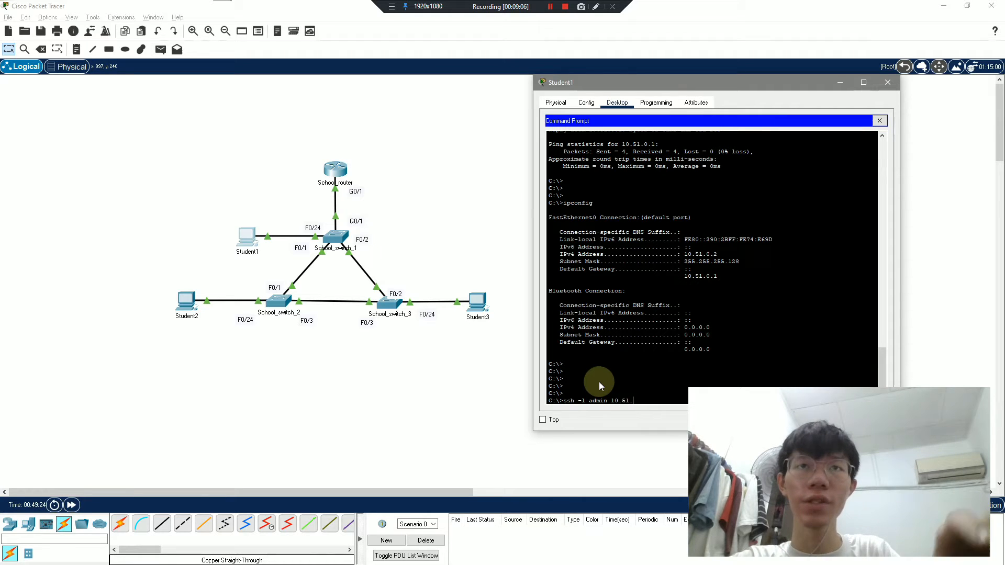
pyautogui.hotkey('alt', 'Tab')
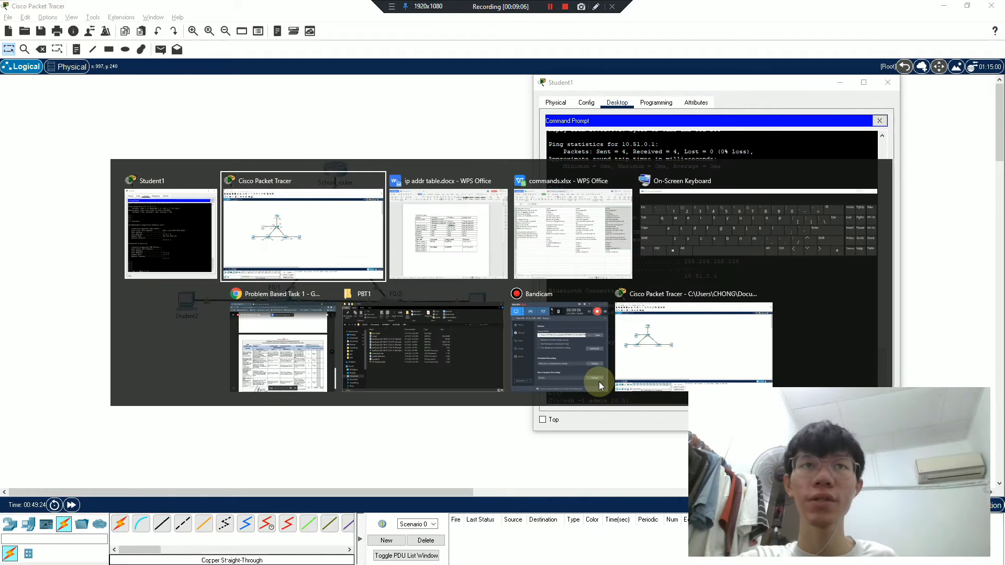
pyautogui.click(565, 259)
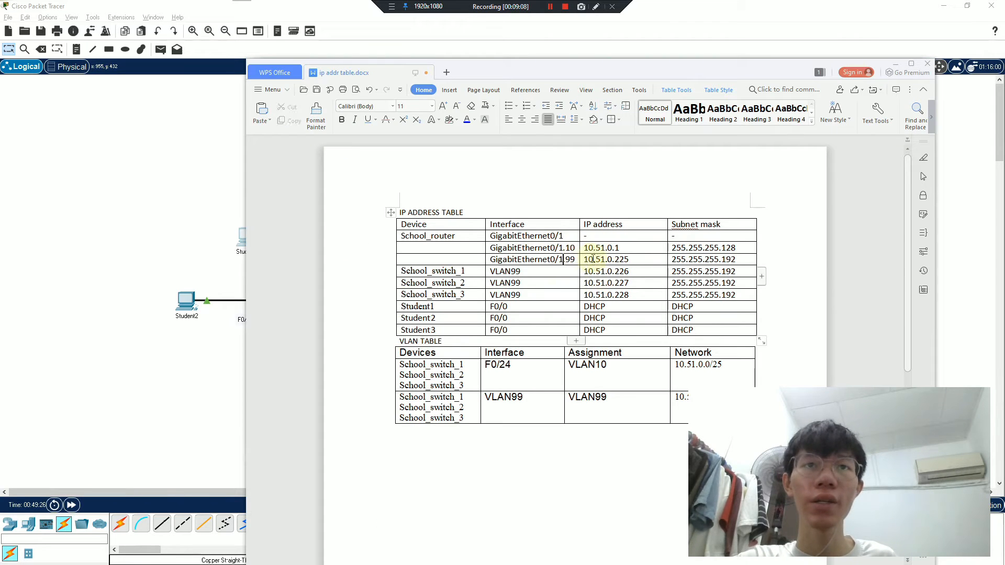
pyautogui.moveTo(630, 257)
pyautogui.mouseDown()
pyautogui.moveTo(588, 259)
pyautogui.moveTo(631, 258)
pyautogui.mouseUp()
pyautogui.hotkey('ctrl', 'c')
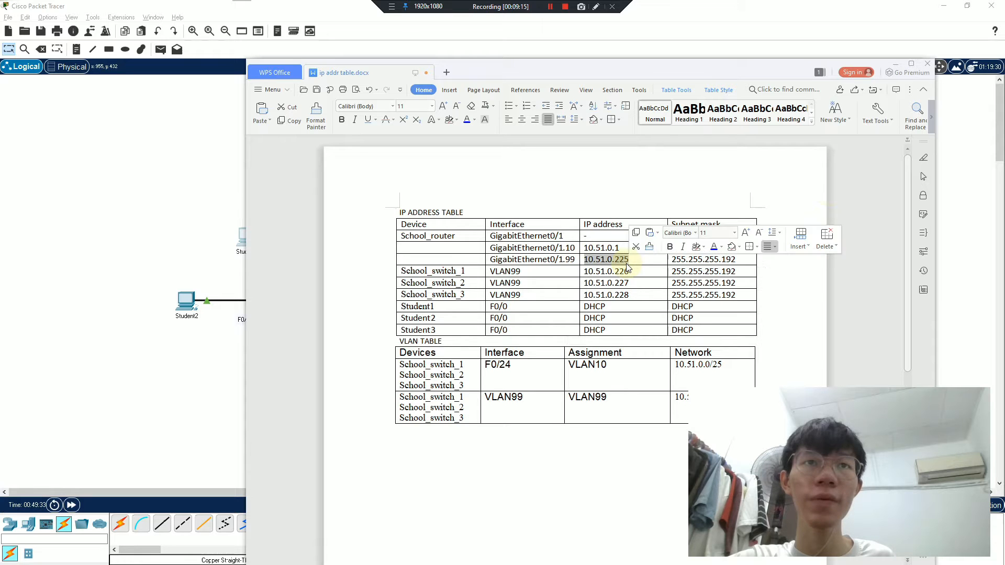
pyautogui.click(895, 65)
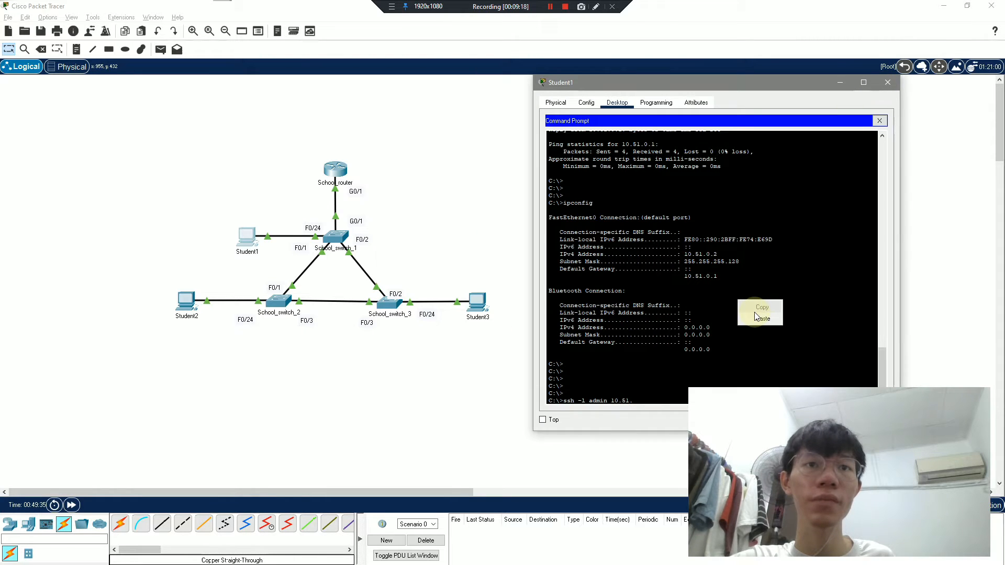
# - Replace the partial address with the copied one and run ssh -l admin 10.51.0.225 in Student1's Command Prompt
pyautogui.click(695, 328)
pyautogui.press('BackSpace')
pyautogui.press('BackSpace')
pyautogui.press('BackSpace')
pyautogui.press('BackSpace')
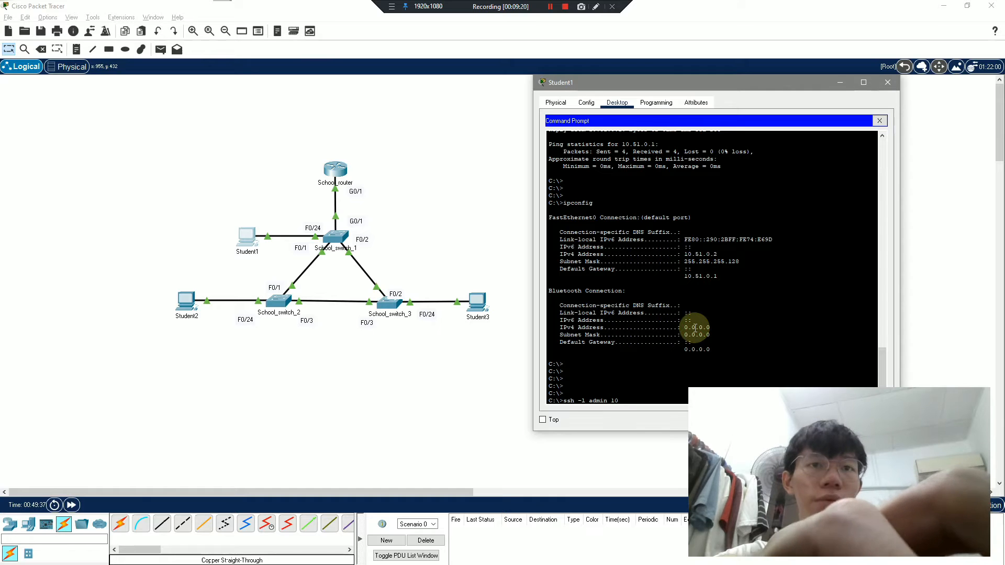
pyautogui.rightClick(695, 328)
pyautogui.click(707, 341)
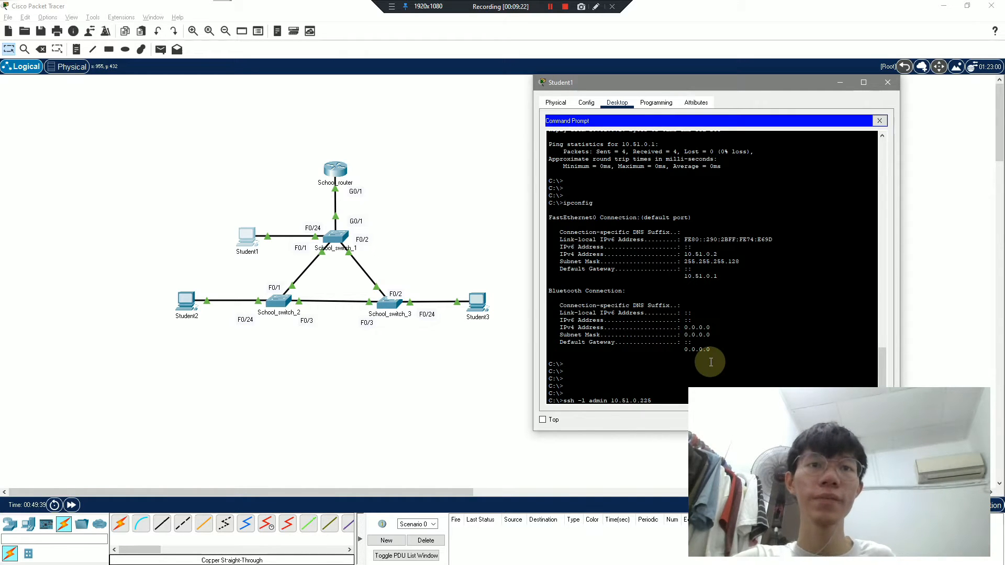
pyautogui.press('Return')
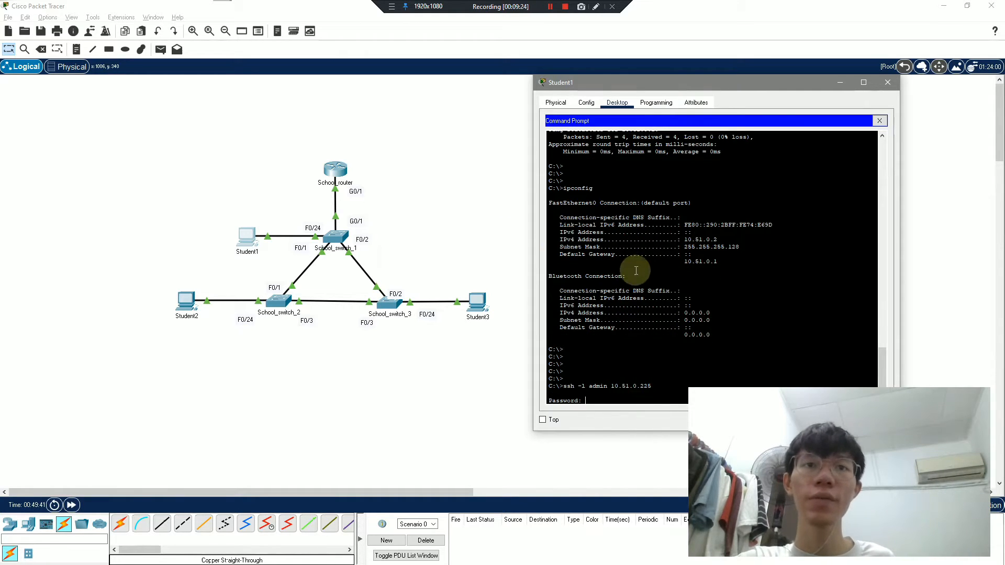
# - Switch to the On-Screen Keyboard and try to enter the SSH password for School_router
pyautogui.hotkey('alt', 'Tab')
pyautogui.hotkey('alt', 'Tab')
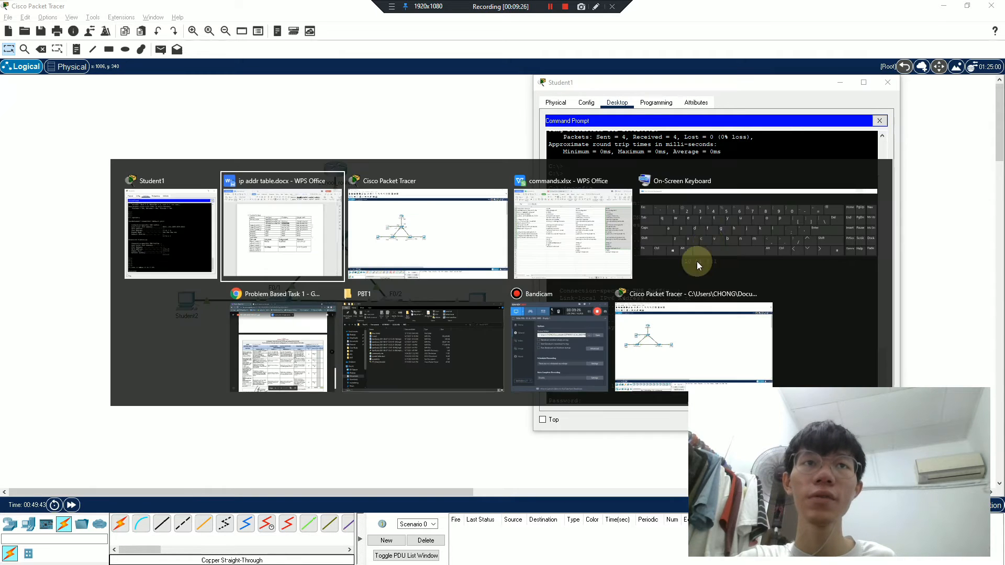
pyautogui.click(696, 262)
pyautogui.click(555, 179)
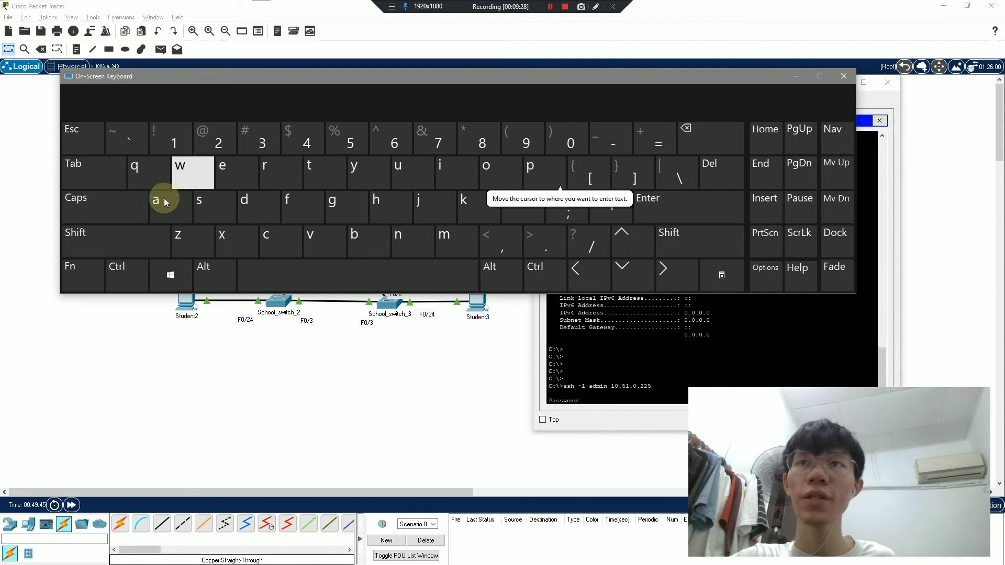
pyautogui.click(165, 201)
pyautogui.click(202, 206)
pyautogui.click(201, 180)
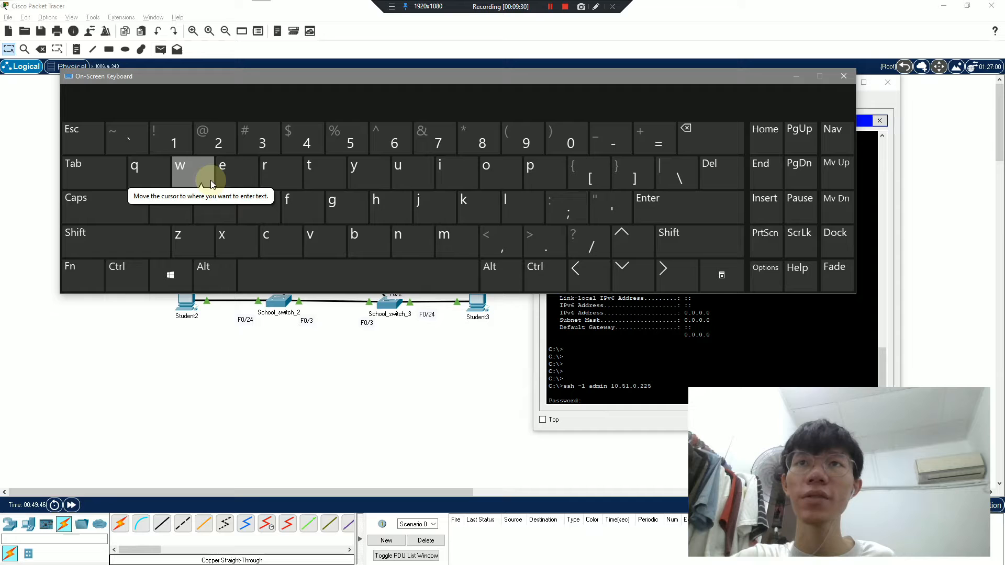
pyautogui.click(248, 200)
# - Focus the Command Prompt, submit the SSH password for School_router through the On-Screen Keyboard and minimize the keyboard
pyautogui.click(696, 377)
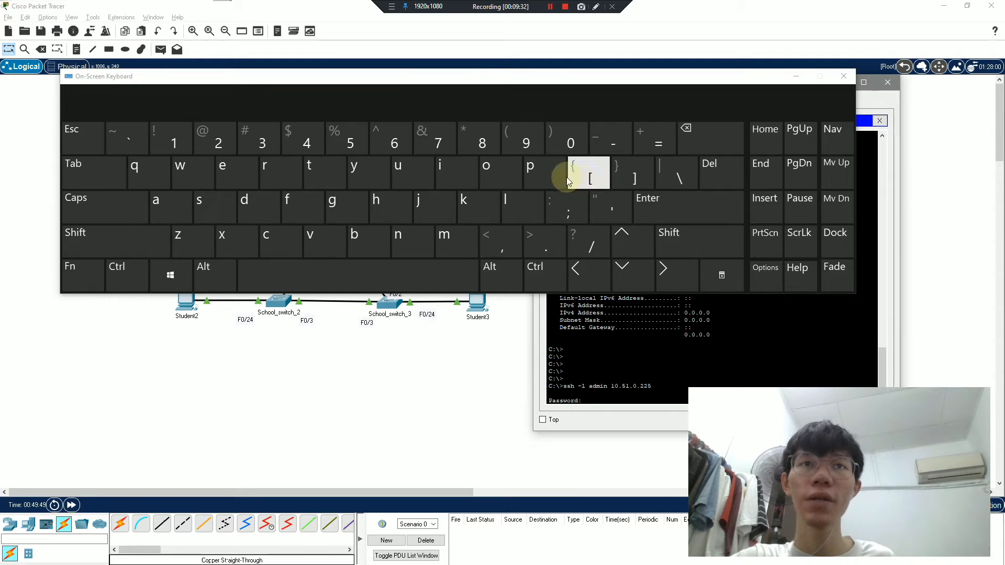
pyautogui.click(544, 176)
pyautogui.click(178, 205)
pyautogui.click(207, 206)
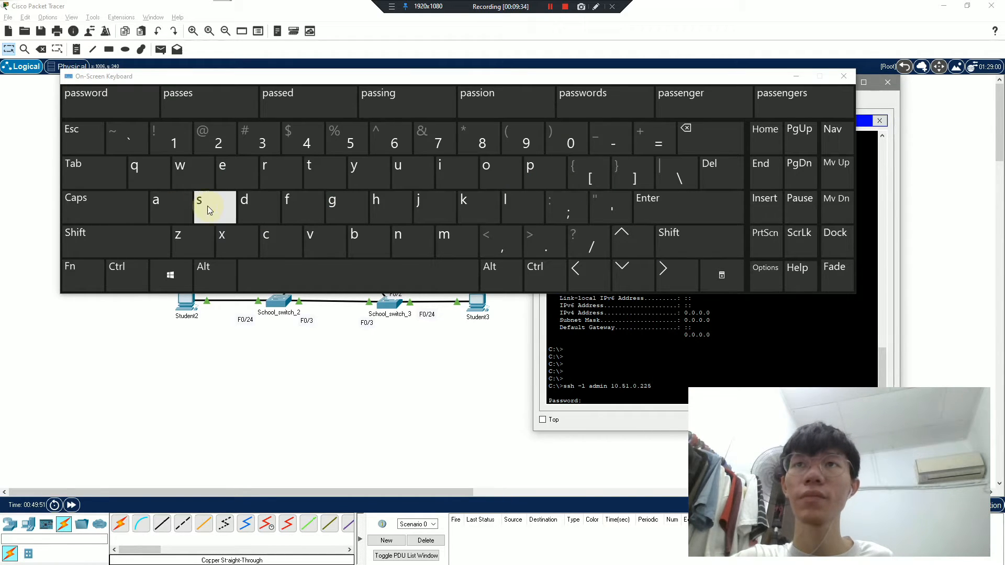
pyautogui.click(196, 175)
pyautogui.click(243, 202)
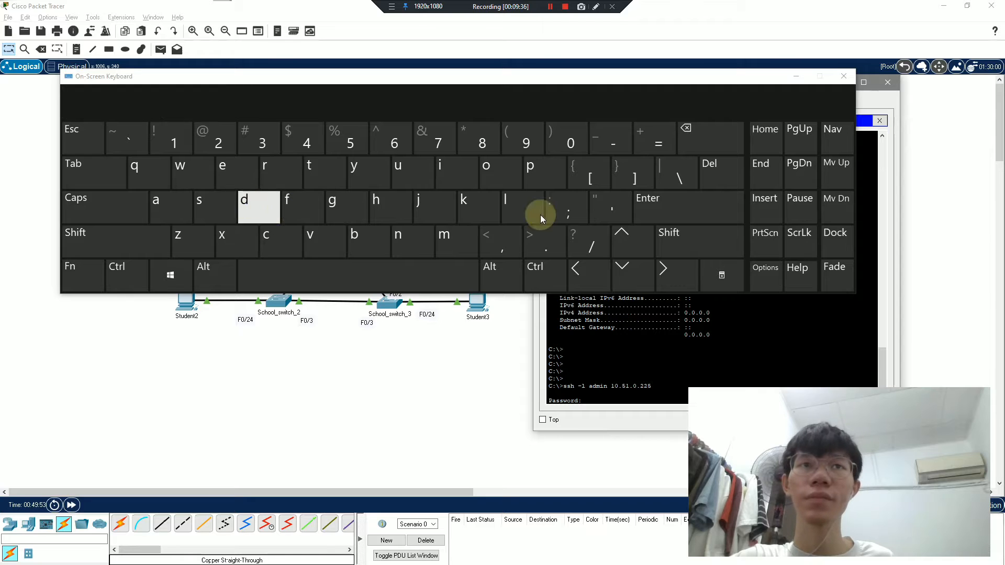
pyautogui.click(658, 218)
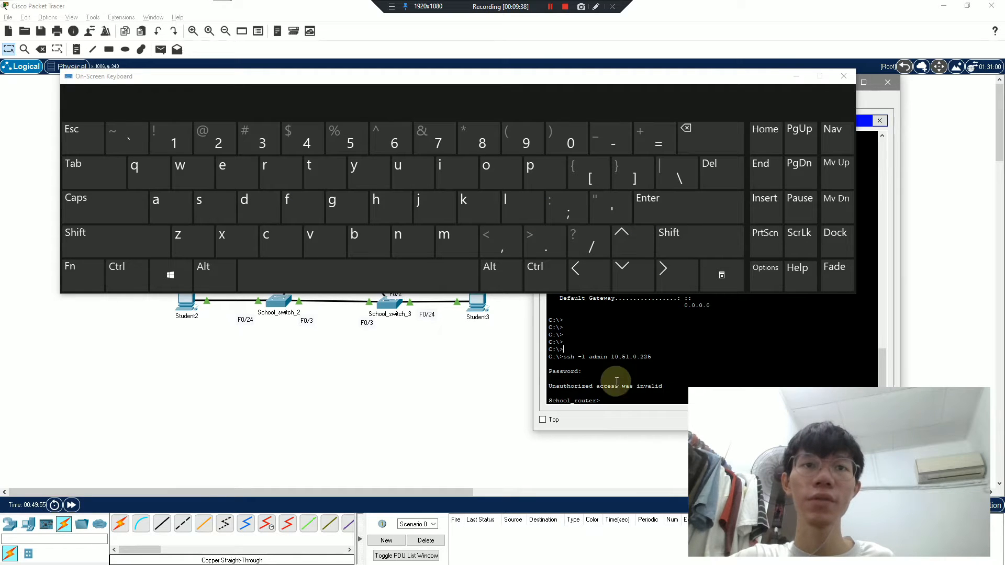
pyautogui.click(795, 76)
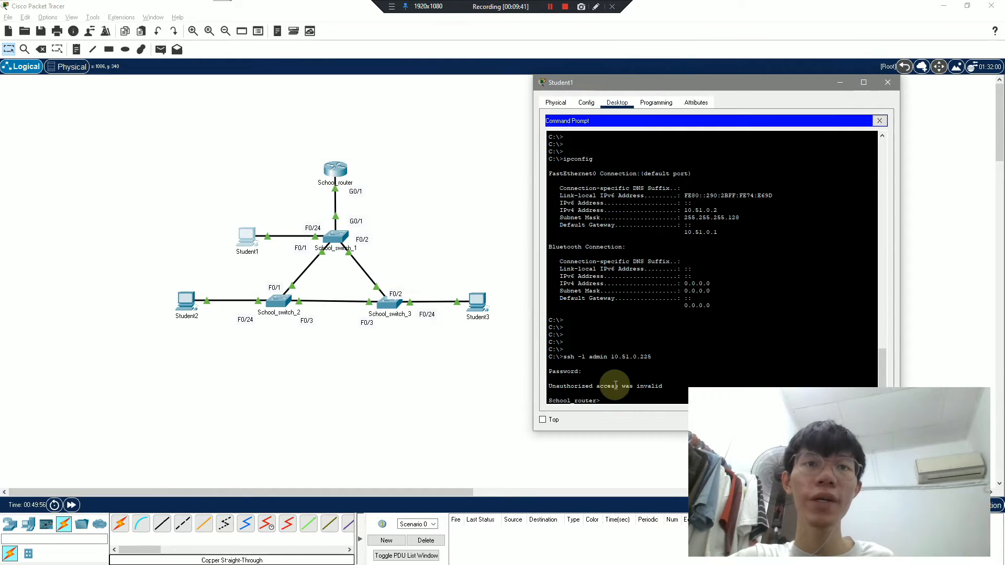
# - Add blank School_router prompt lines, exit the SSH session and start the command ssh -l admin 10.51.0.226
pyautogui.press('Return')
pyautogui.press('Return')
pyautogui.press('Return')
pyautogui.press('Return')
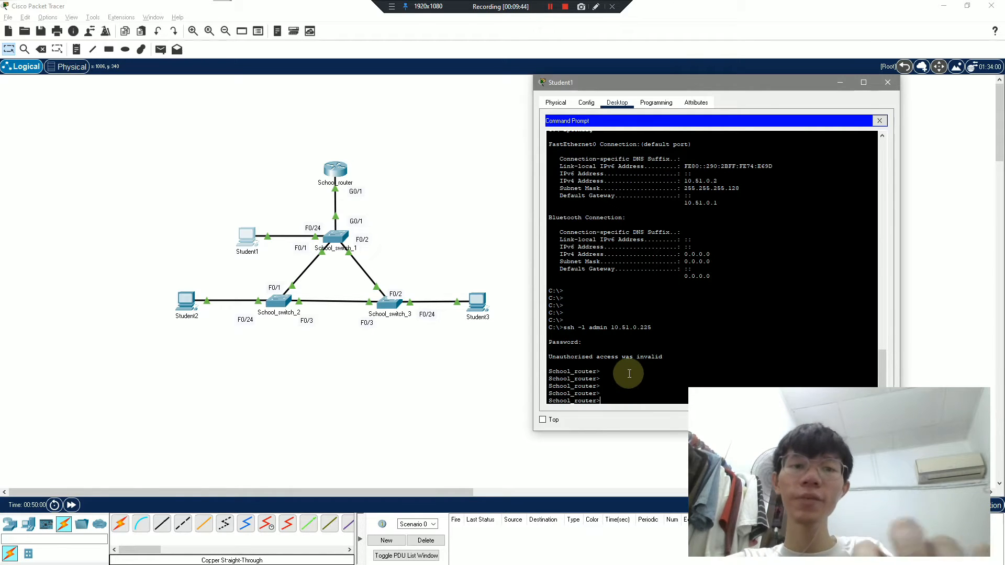
pyautogui.write('exit')
pyautogui.press('Return')
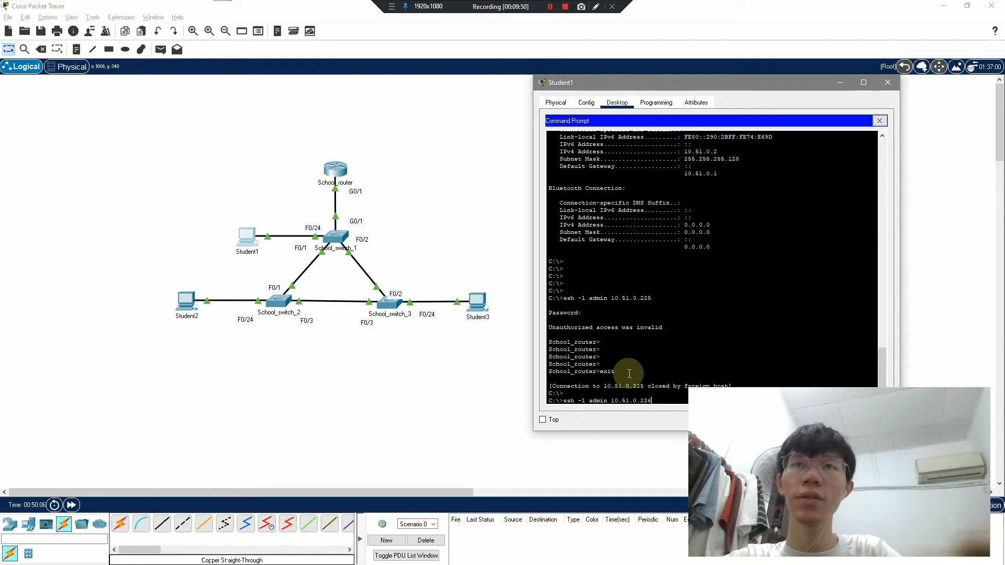
# - Check School_switch_1's VLAN99 address in ip addr table.docx in WPS Office and return to Student1's Command Prompt
pyautogui.hotkey('alt', 'Tab')
pyautogui.click(578, 265)
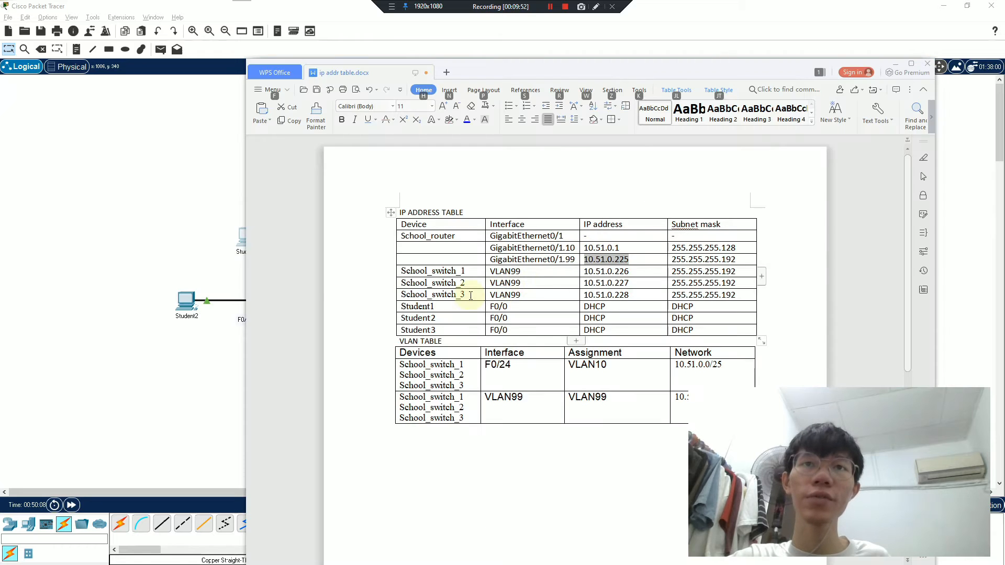
pyautogui.moveTo(616, 272); pyautogui.dragTo(629, 272)
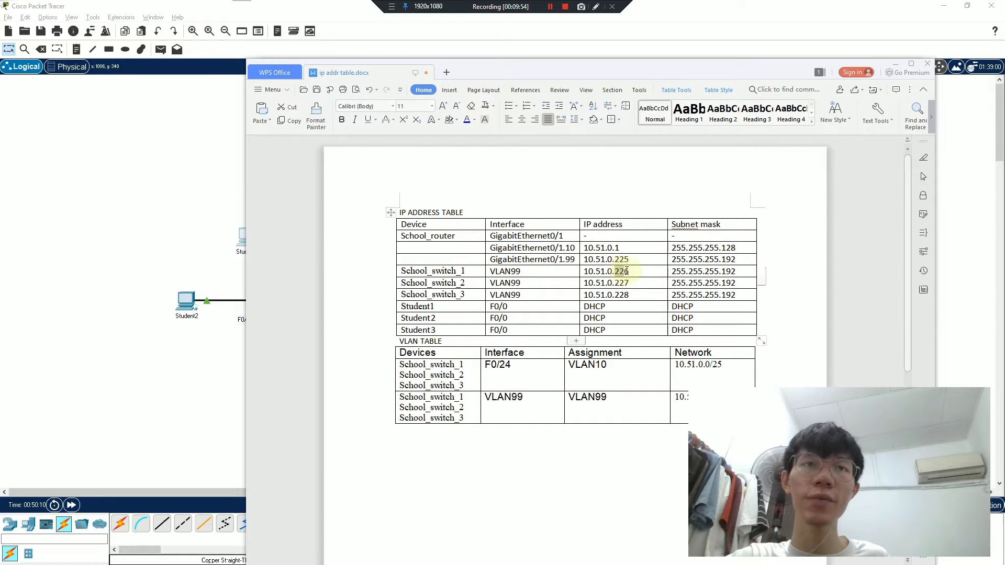
pyautogui.click(895, 64)
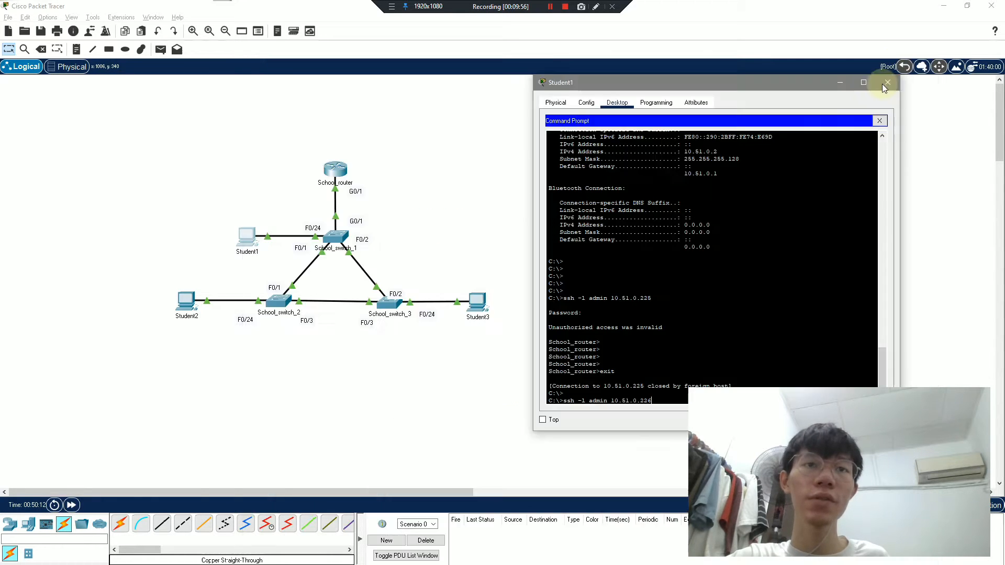
pyautogui.click(656, 383)
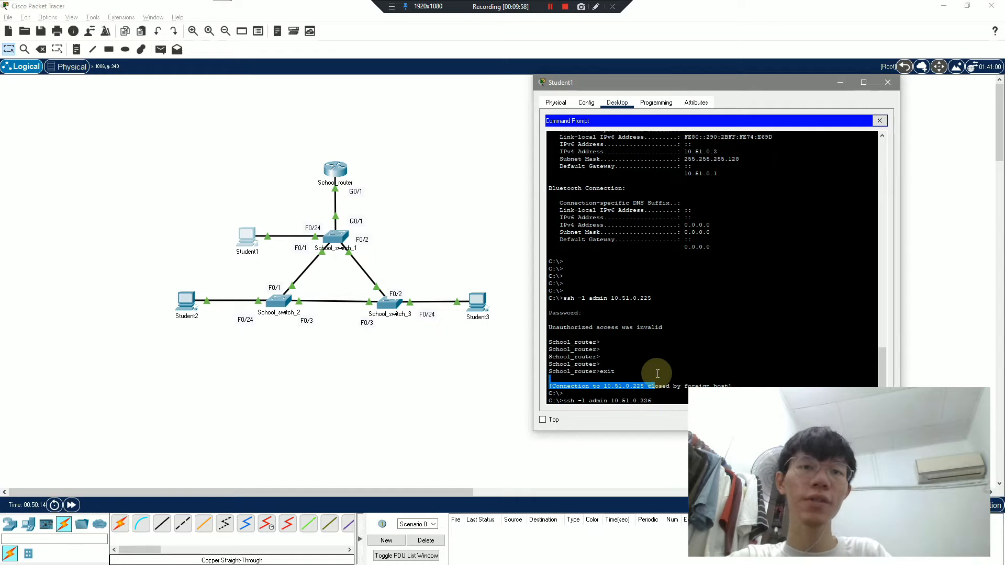
# - Run ssh -l admin 10.51.0.226, enter the SSH password through the On-Screen Keyboard and log in to School_switch_1
pyautogui.press('Return')
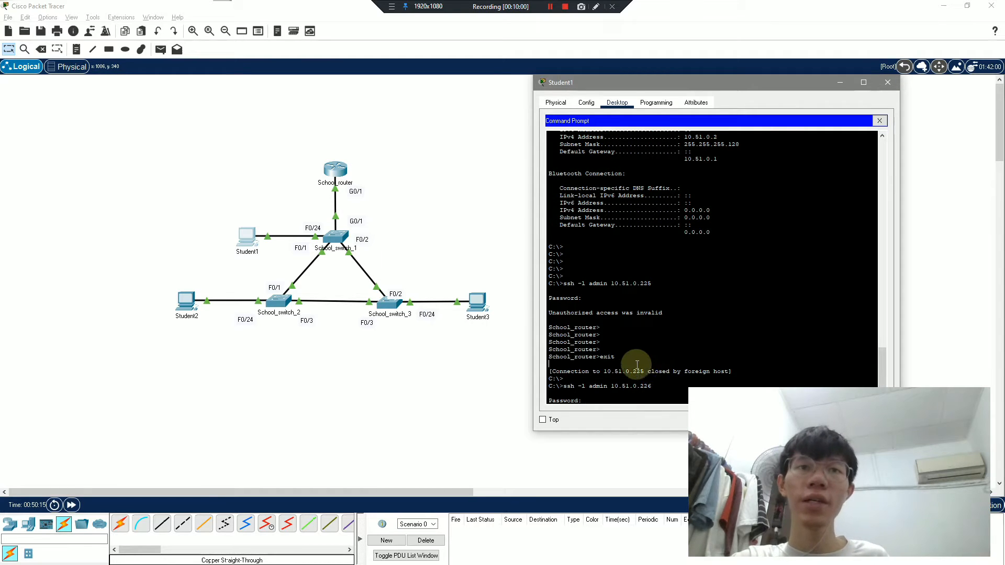
pyautogui.hotkey('alt', 'Tab')
pyautogui.click(495, 237)
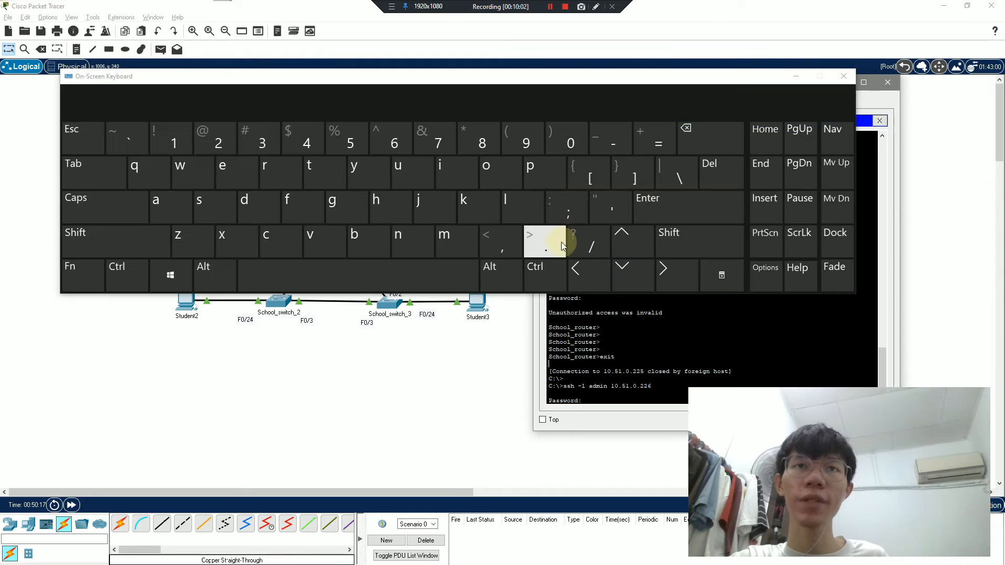
pyautogui.click(539, 170)
pyautogui.click(172, 207)
pyautogui.doubleClick(209, 210)
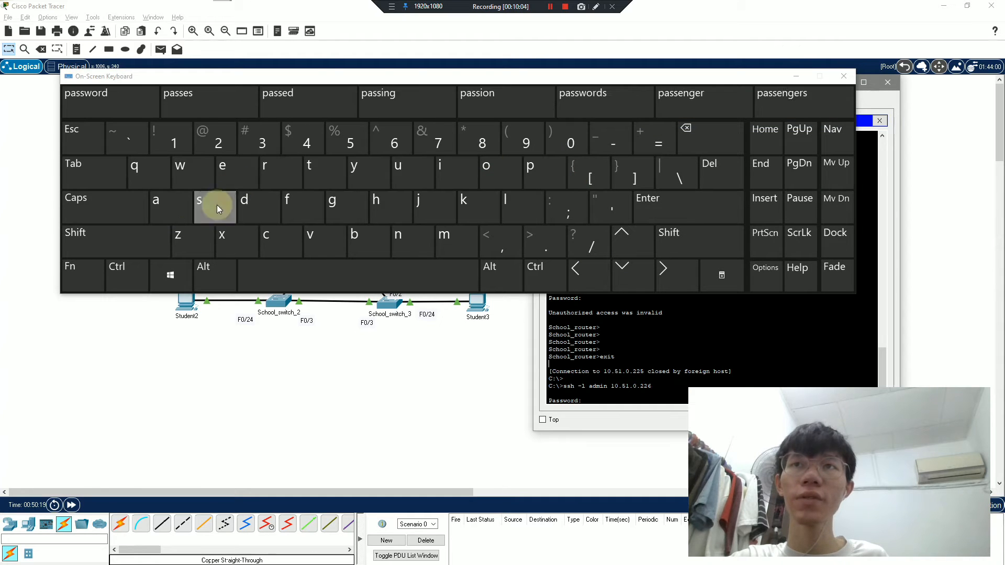
pyautogui.click(207, 180)
pyautogui.click(247, 201)
pyautogui.click(670, 242)
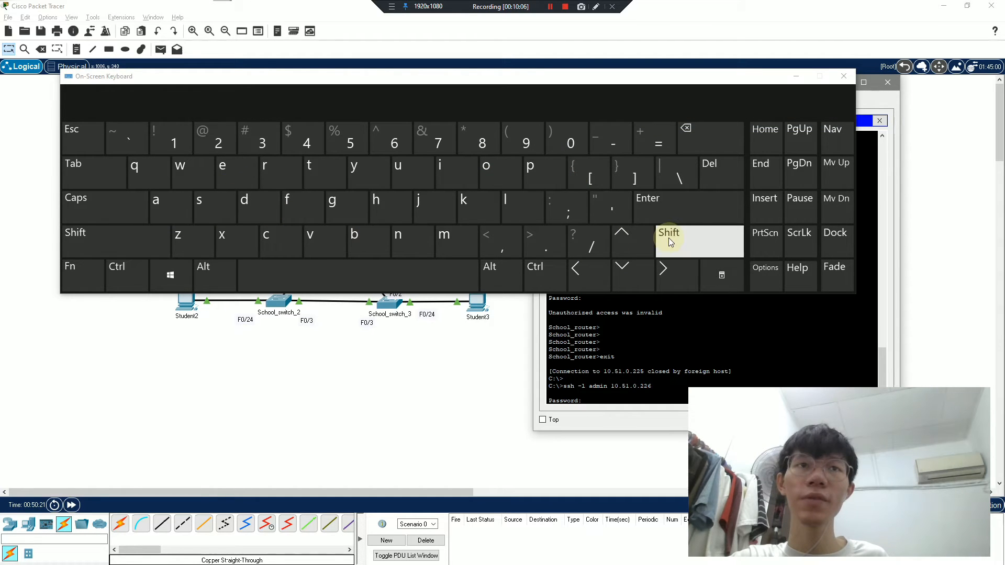
pyautogui.click(675, 207)
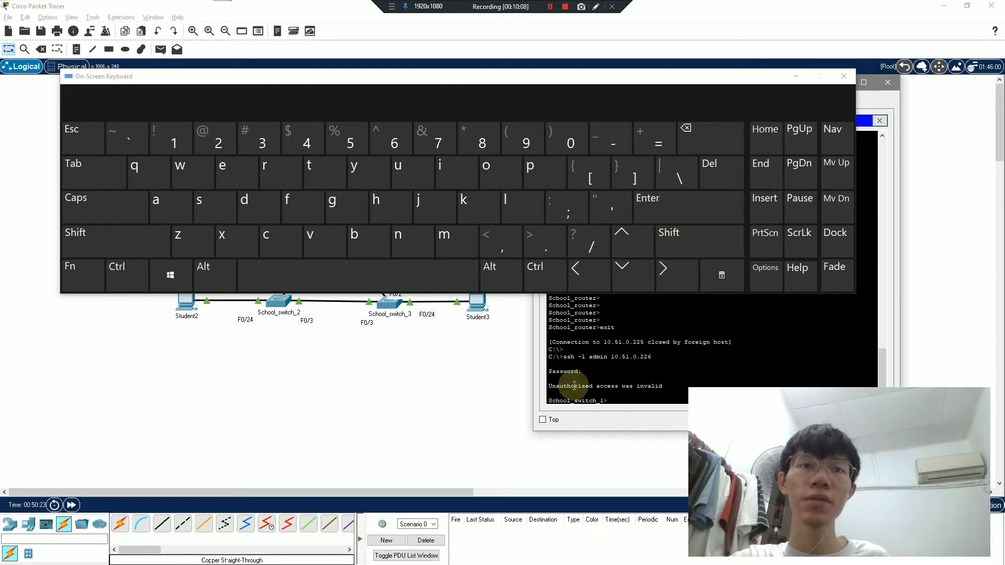
# - Minimize the On-Screen Keyboard and add several blank School_switch_1 prompt lines in Student1's Command Prompt
pyautogui.moveTo(586, 387); pyautogui.dragTo(556, 386)
pyautogui.click(796, 77)
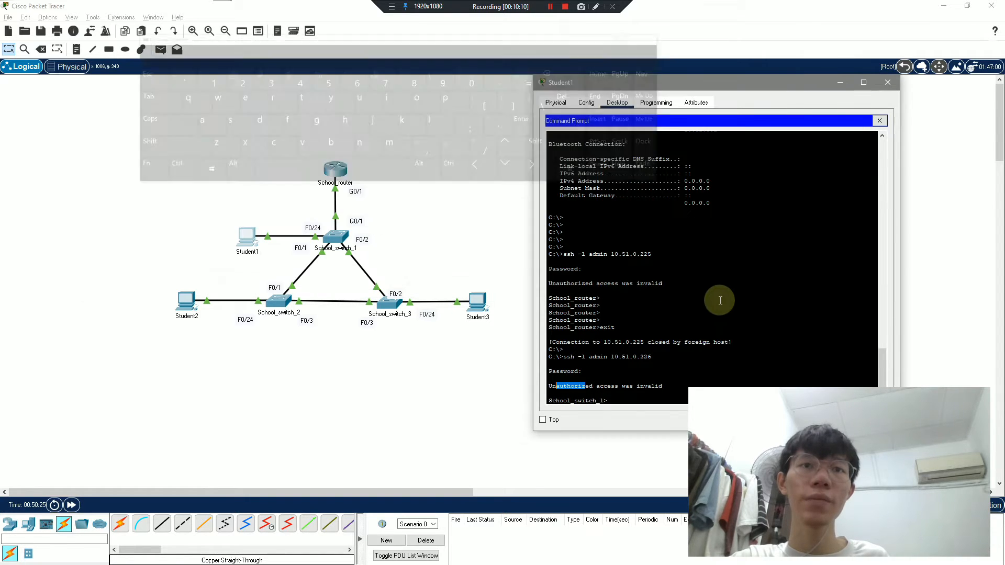
pyautogui.press('Return')
pyautogui.press('Return')
pyautogui.press('Return')
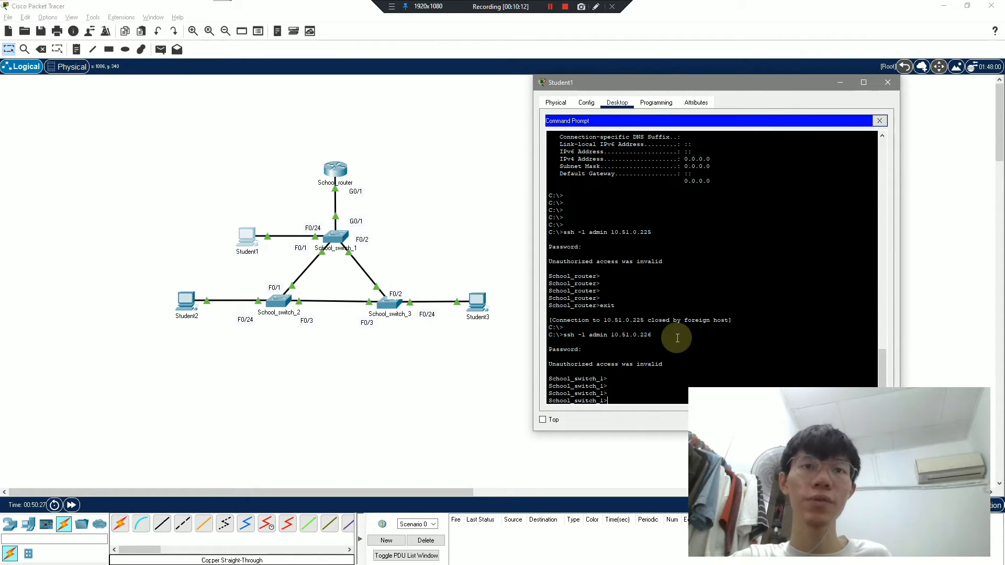
pyautogui.press('Return')
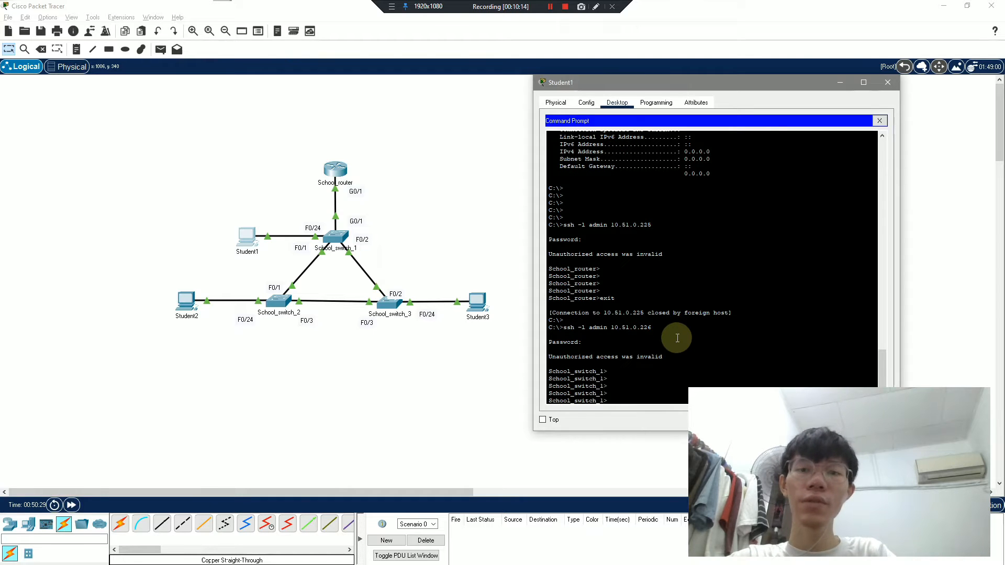
# - Exit the School_switch_1 session and prepare ssh -l admin 10.51.0.227, checking School_switch_2's address in ip addr table.docx in WPS Office
pyautogui.write('exit')
pyautogui.press('Return')
pyautogui.press('Up')
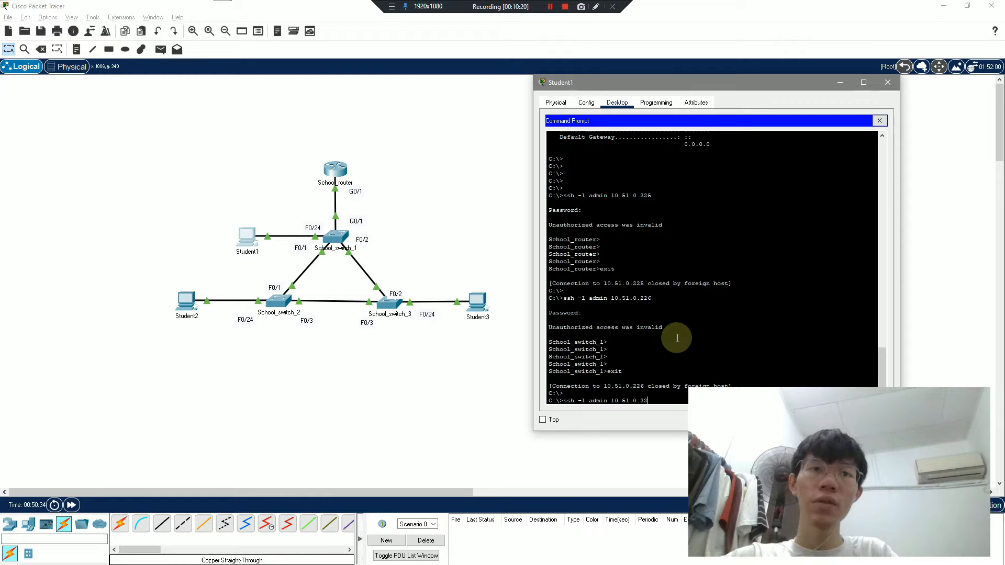
pyautogui.hotkey('alt', 'Tab')
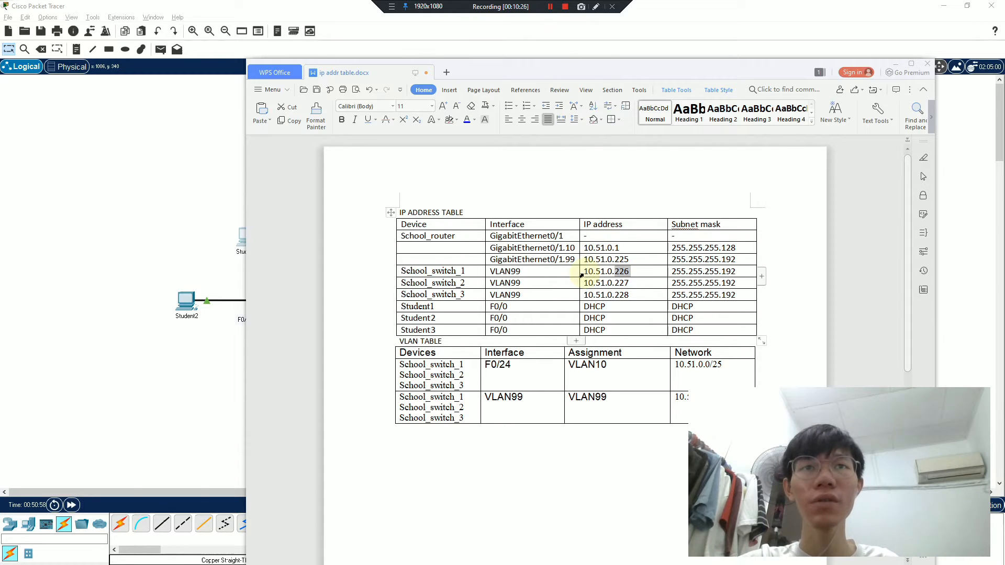
pyautogui.hotkey('alt', 'Tab')
pyautogui.click(449, 242)
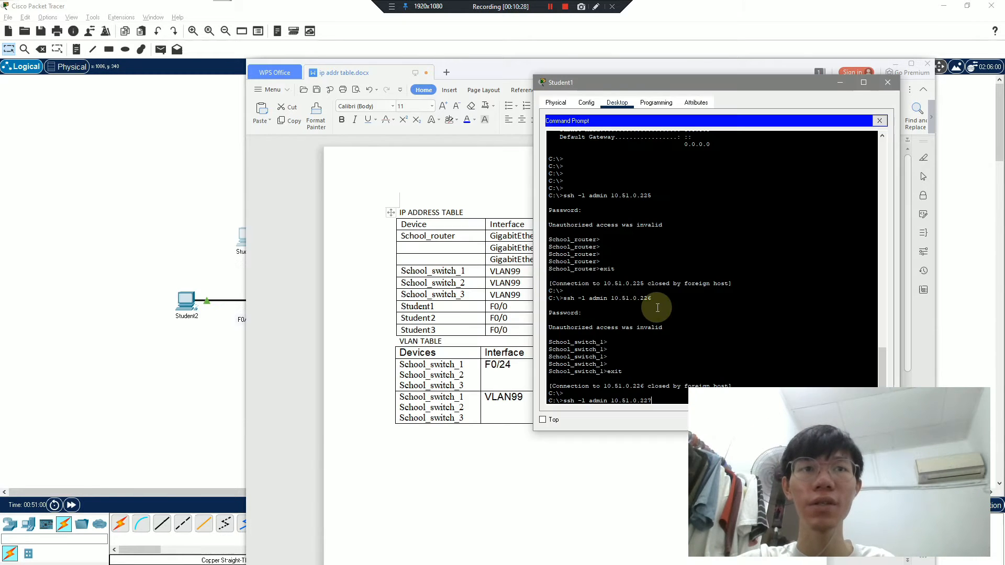
pyautogui.click(503, 287)
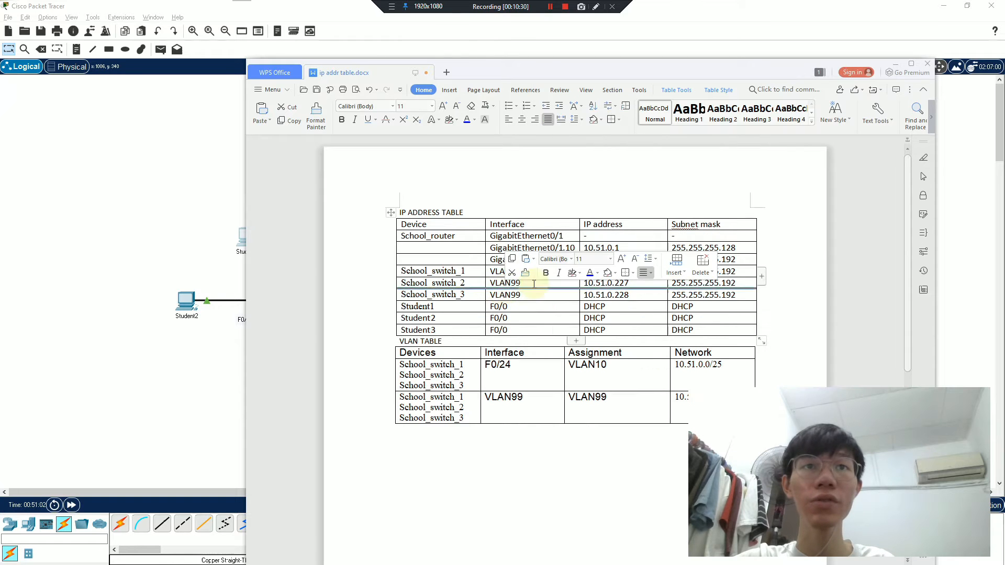
pyautogui.hotkey('alt', 'Tab')
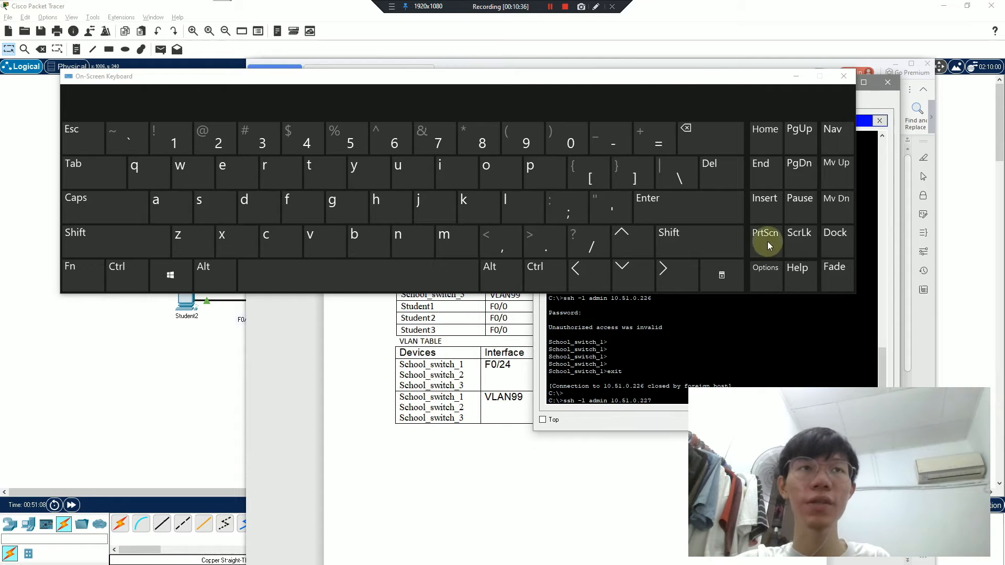
# - Minimize the On-Screen Keyboard and run ssh -l admin 10.51.0.227 in Student1's Command Prompt, keeping the address table in view
pyautogui.click(795, 77)
pyautogui.moveTo(786, 84); pyautogui.dragTo(314, 81)
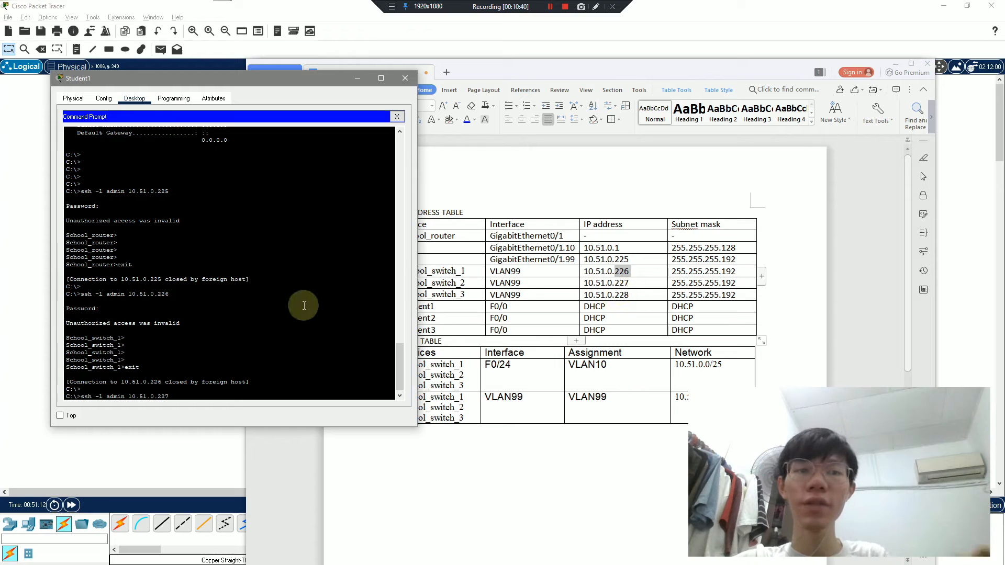
pyautogui.press('Return')
pyautogui.moveTo(290, 74); pyautogui.dragTo(823, 54)
pyautogui.click(762, 285)
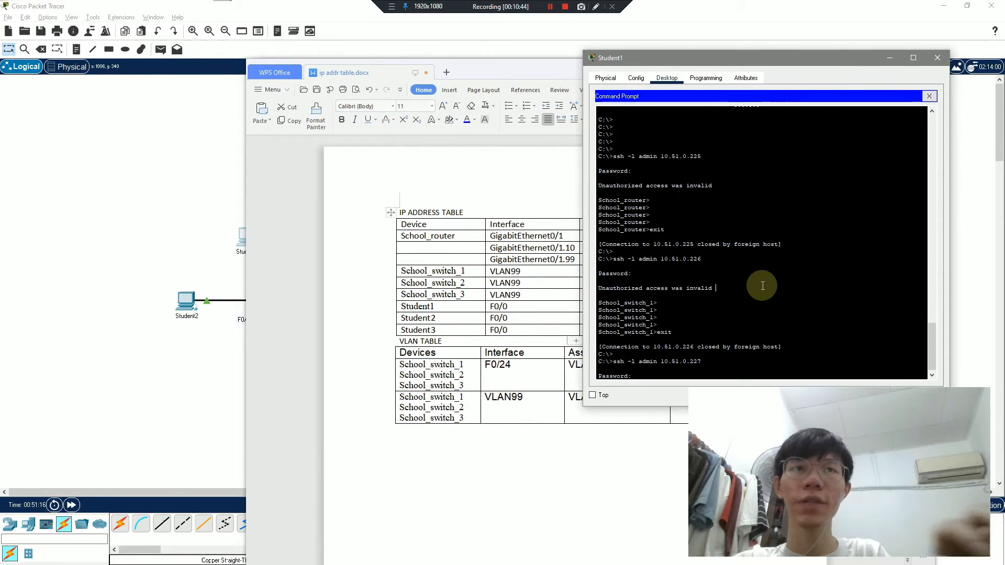
# - Switch to the On-Screen Keyboard and try to log in to School_switch_2 with the SSH password
pyautogui.hotkey('alt', 'Tab')
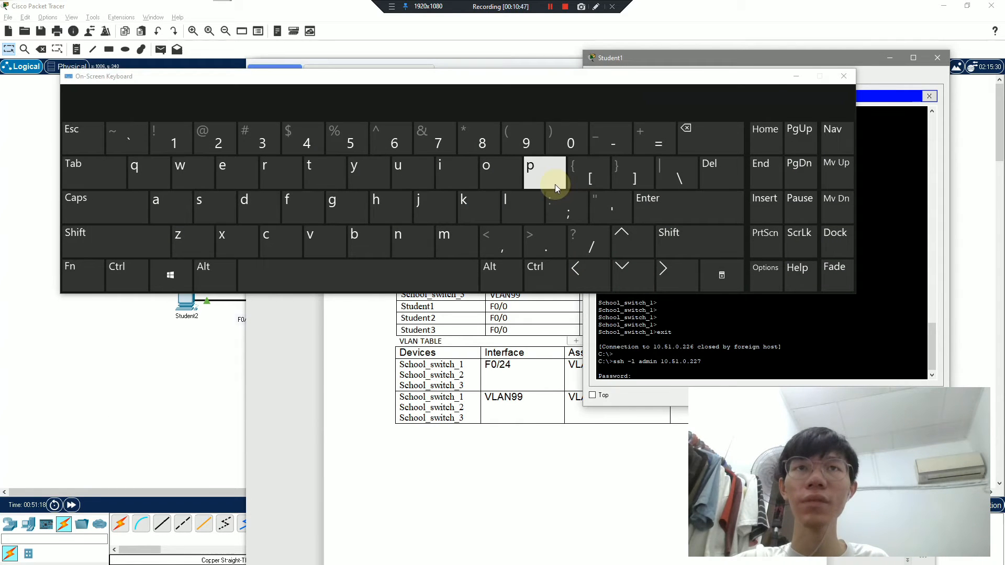
pyautogui.click(554, 184)
pyautogui.click(178, 202)
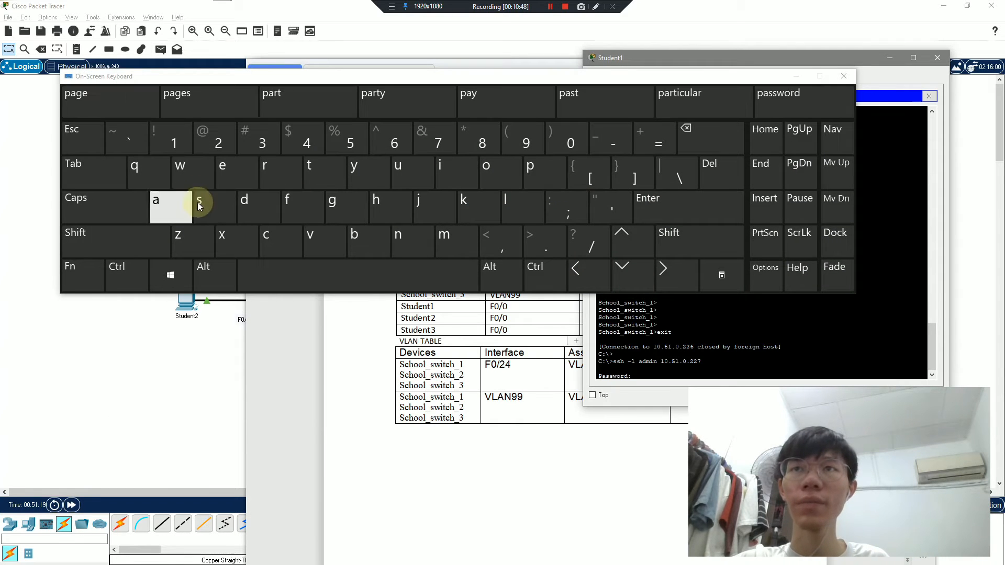
pyautogui.click(210, 201)
pyautogui.click(210, 201)
pyautogui.click(194, 173)
pyautogui.click(253, 202)
pyautogui.click(653, 203)
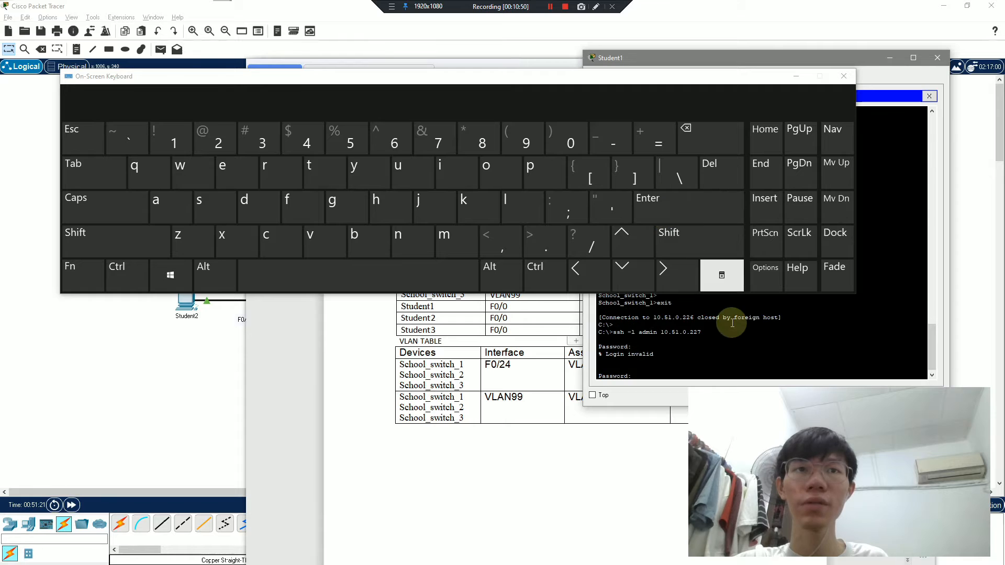
# - Retry the SSH password for School_switch_2, close the On-Screen Keyboard and return focus to the Command Prompt
pyautogui.click(549, 186)
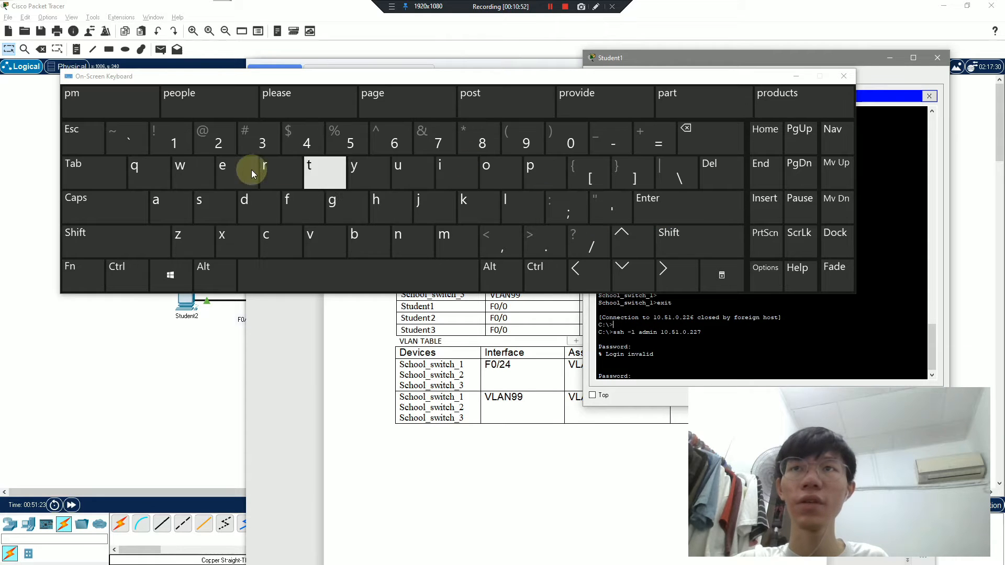
pyautogui.click(189, 198)
pyautogui.click(208, 203)
pyautogui.click(208, 203)
pyautogui.click(181, 173)
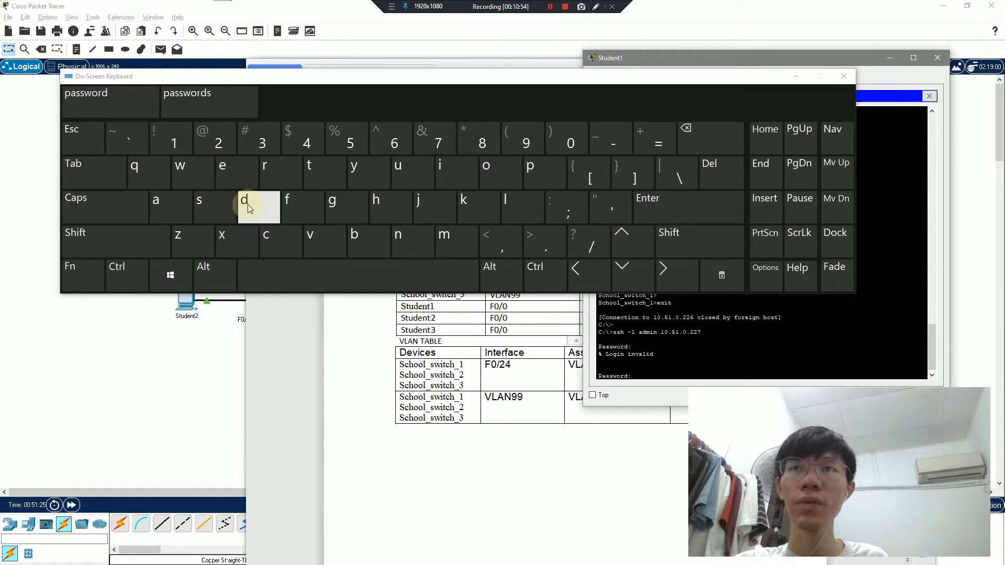
pyautogui.click(247, 204)
pyautogui.click(647, 207)
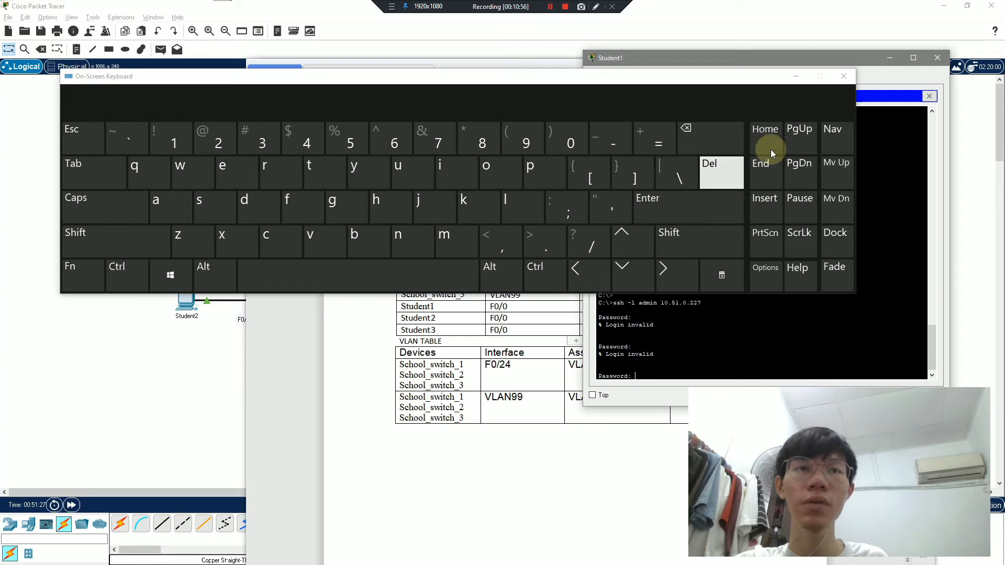
pyautogui.click(841, 78)
pyautogui.click(792, 201)
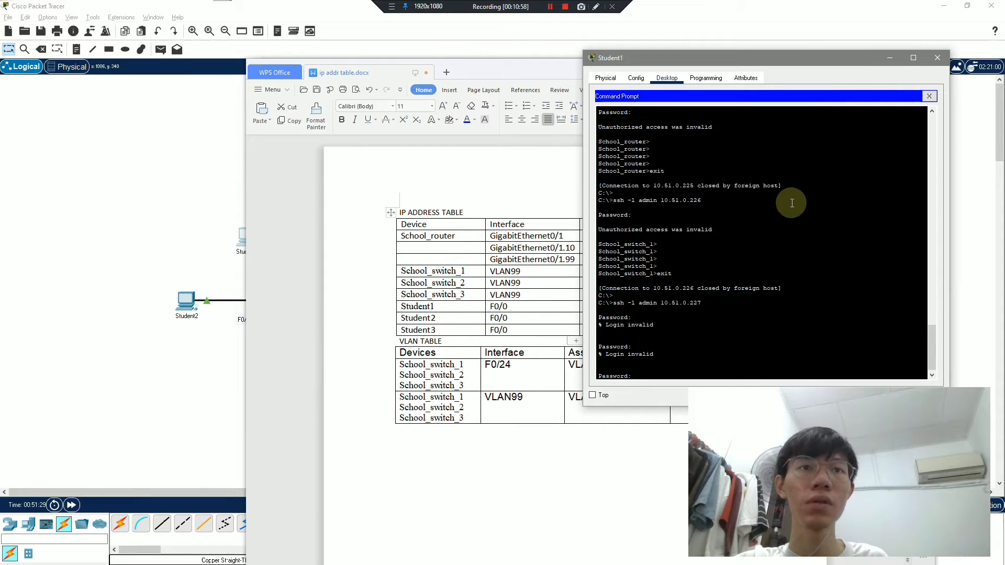
pyautogui.click(550, 7)
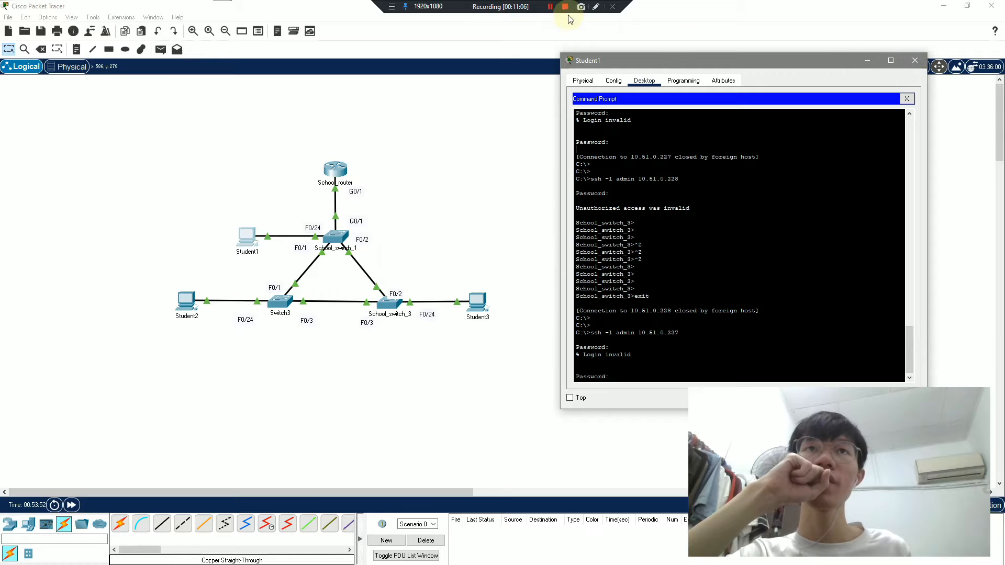
pyautogui.click(915, 60)
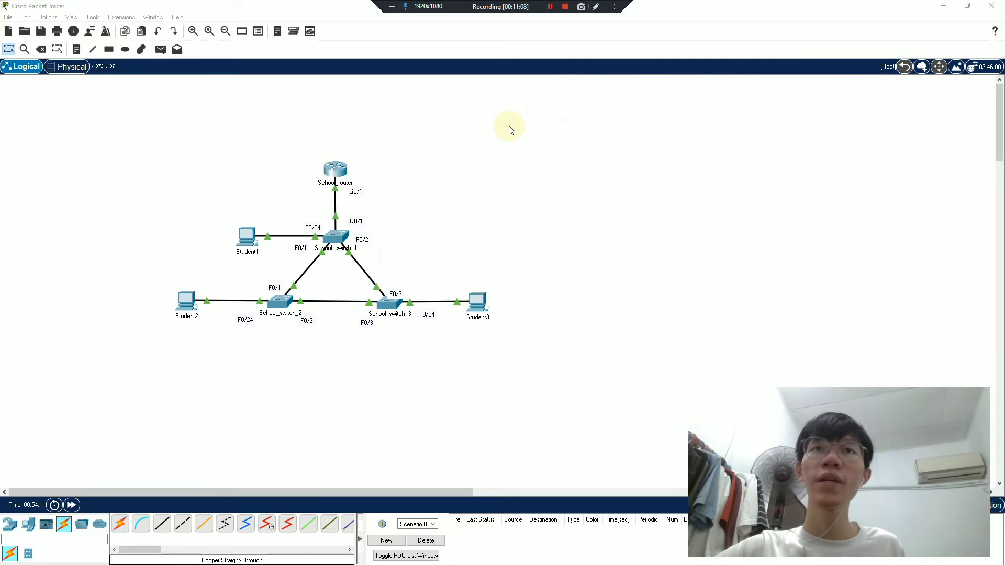
pyautogui.hotkey('alt', 'Tab')
pyautogui.click(441, 208)
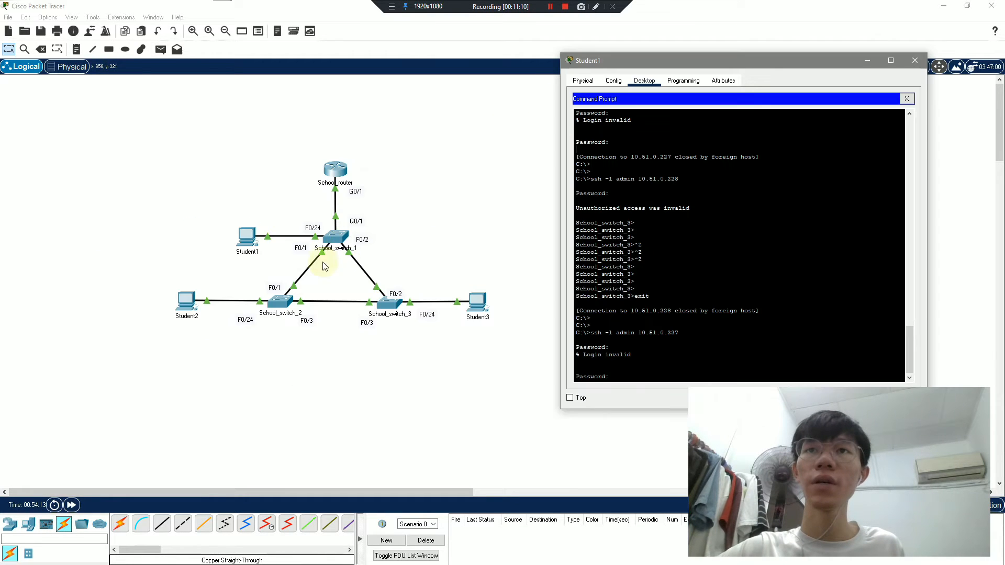
# - Open School_switch_2's device window, close it and return to Student1's Command Prompt
pyautogui.doubleClick(278, 303)
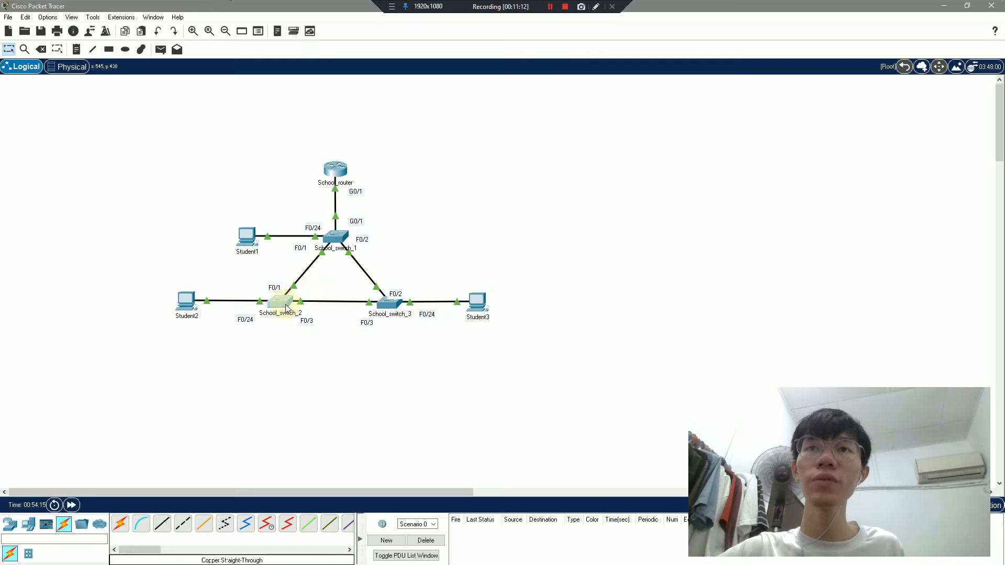
pyautogui.click(285, 308)
pyautogui.click(674, 104)
pyautogui.hotkey('alt', 'Tab')
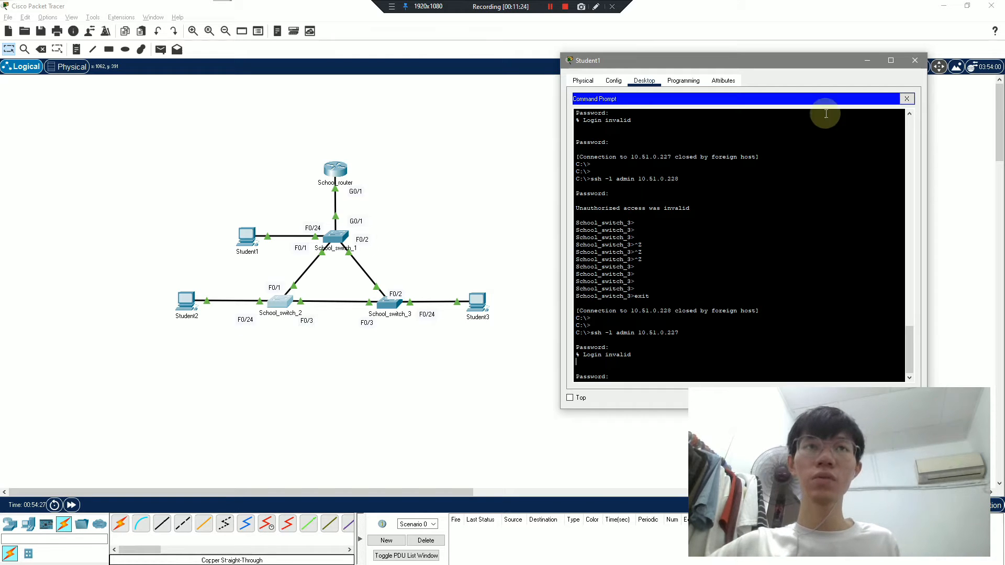
# - Close and reopen Student1's window, and move it beside the network topology
pyautogui.click(913, 64)
pyautogui.click(242, 240)
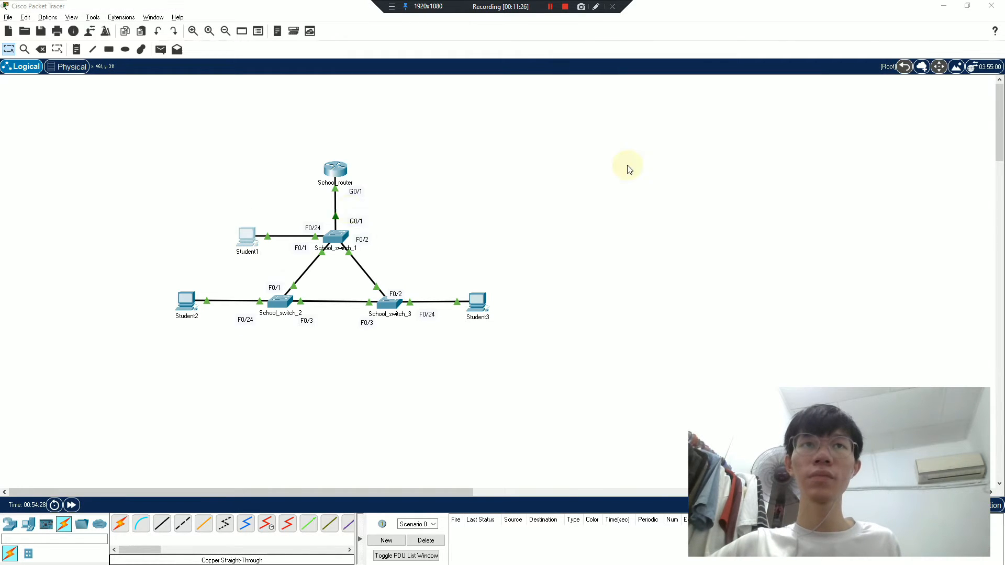
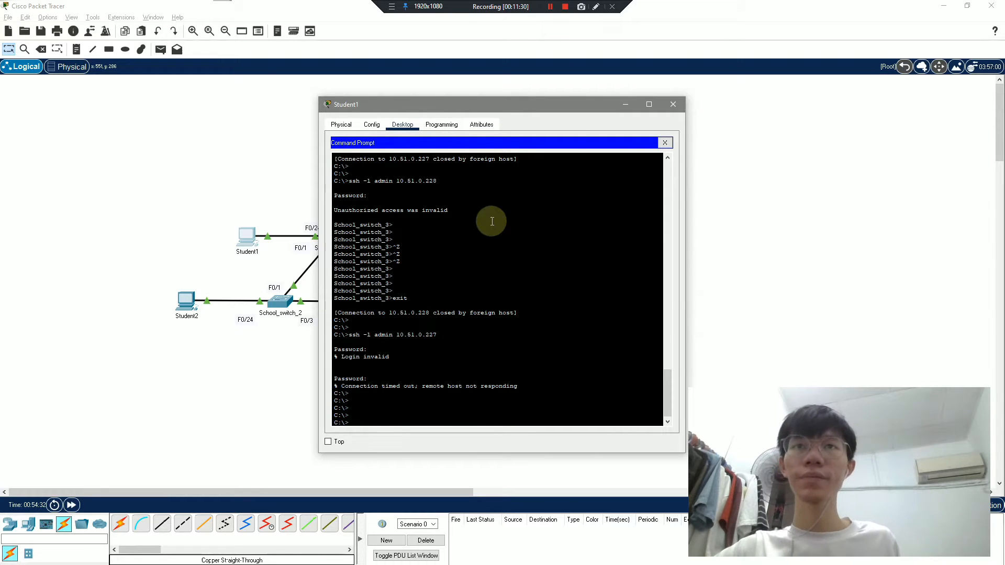
pyautogui.moveTo(461, 105); pyautogui.dragTo(641, 52)
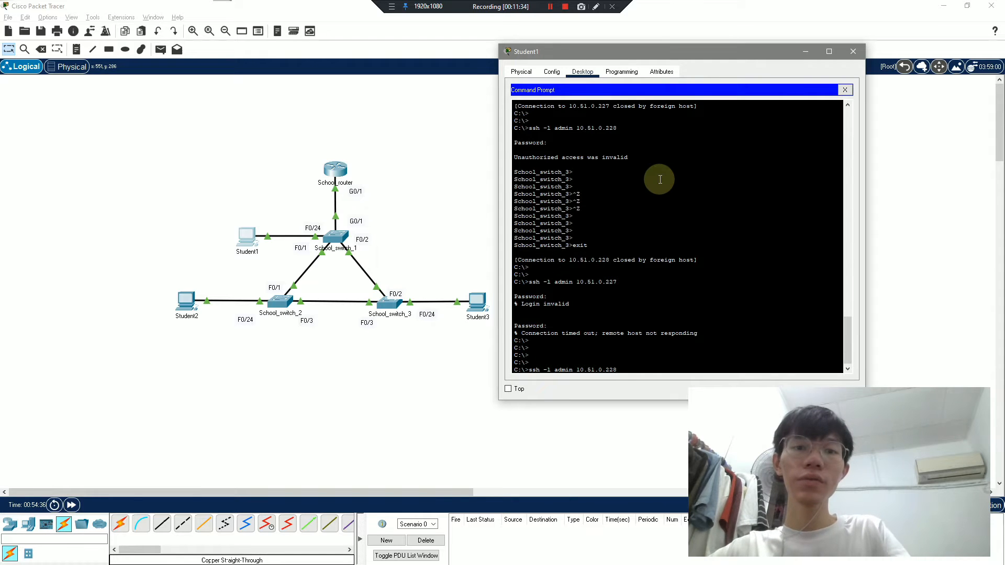
# - Check School_switch_2's VLAN99 address in ip addr table.docx in WPS Office and run ssh -l admin 10.51.0.227 from Student1
pyautogui.hotkey('alt', 'Tab')
pyautogui.click(725, 208)
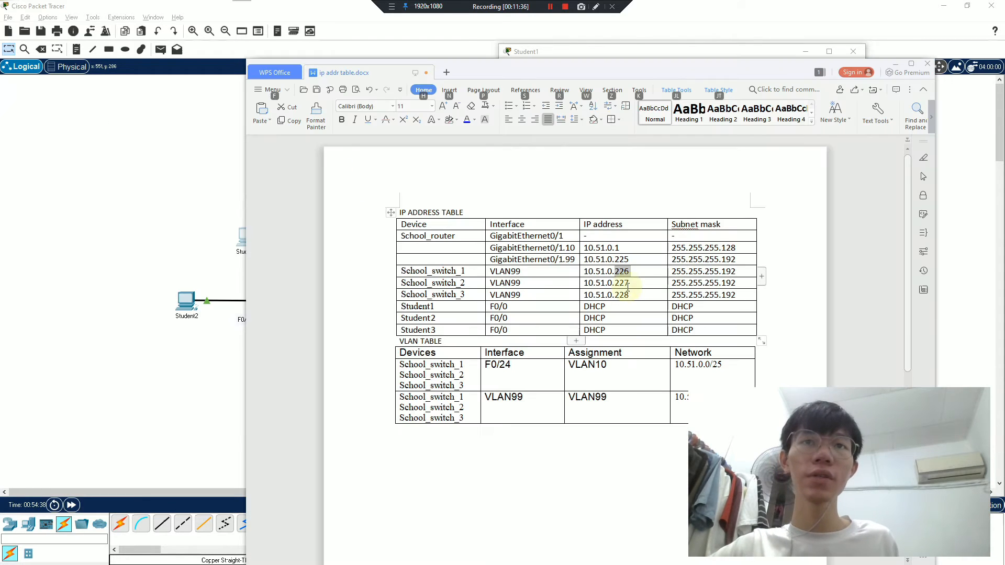
pyautogui.click(619, 284)
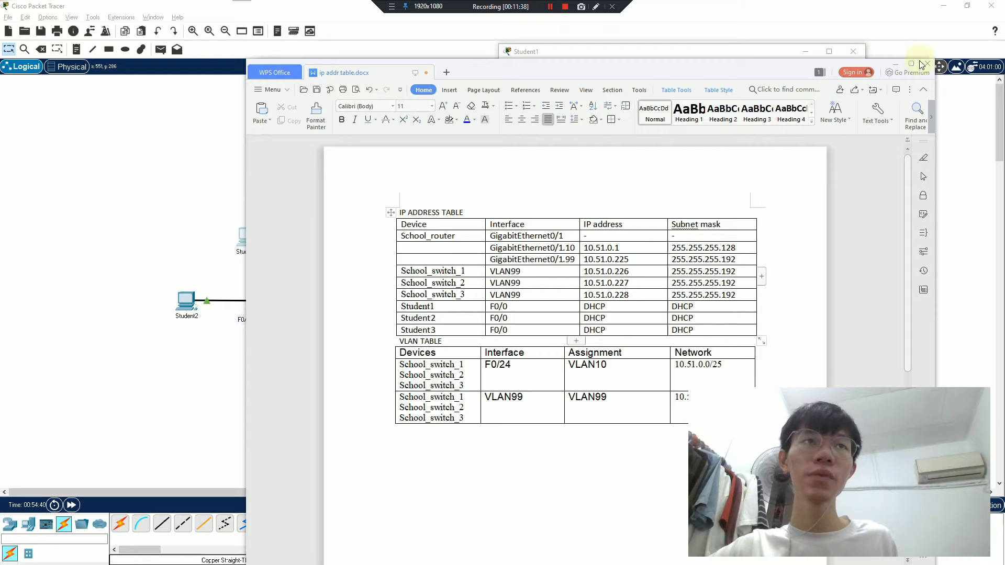
pyautogui.click(902, 65)
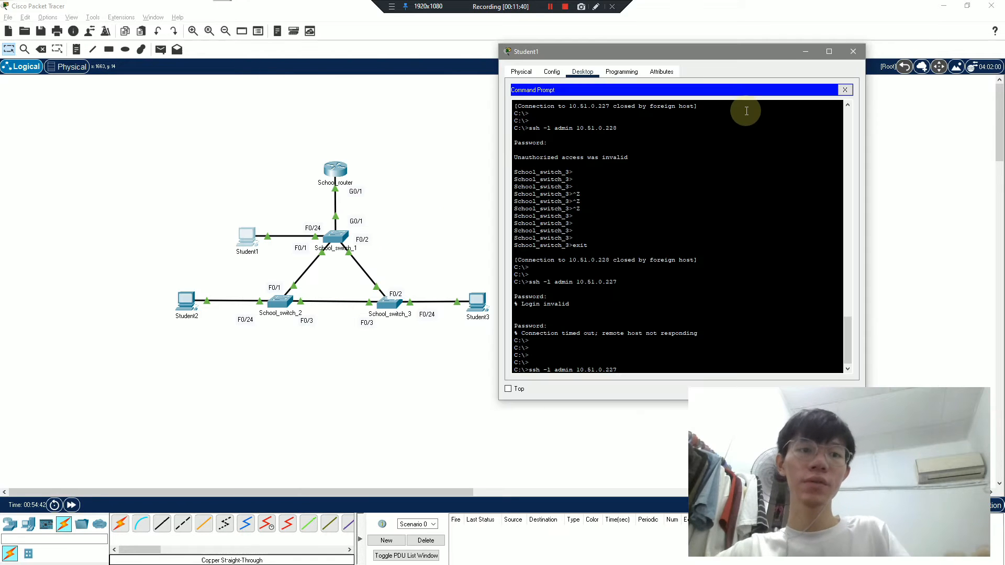
pyautogui.press('Return')
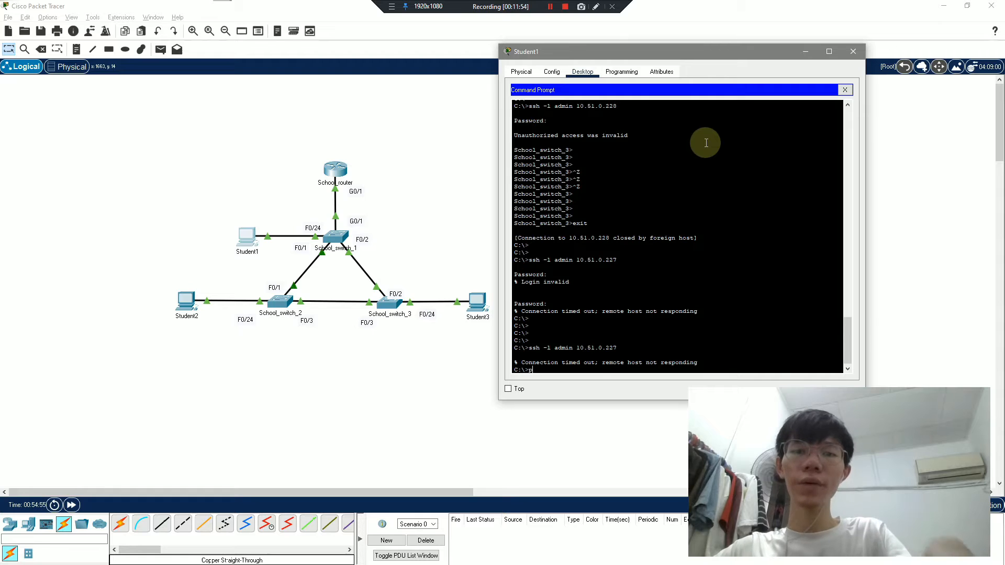
# - Ping School_switch_2 at 10.51.0.227 from Student1's Command Prompt
pyautogui.write('ping 10.51.')
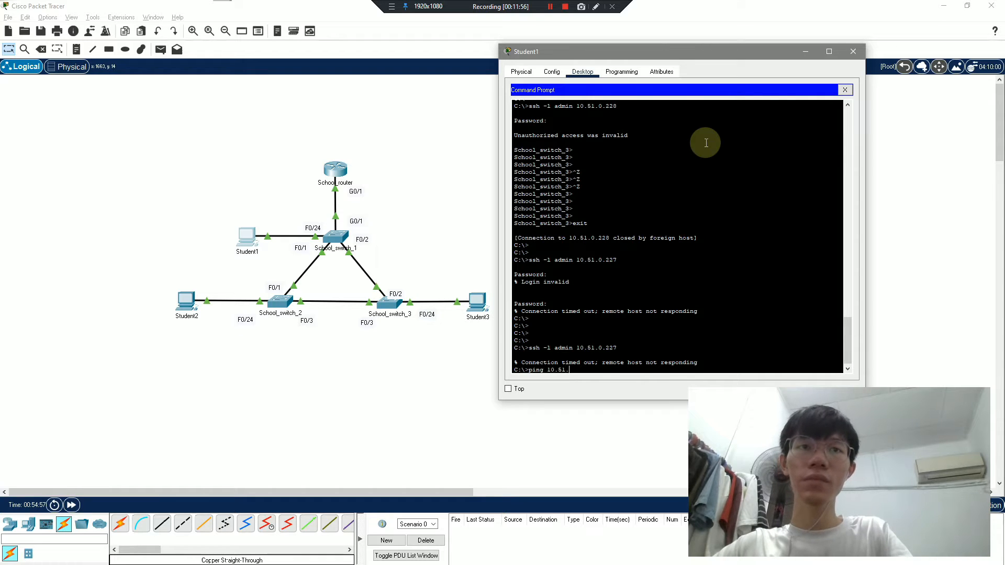
pyautogui.write('0.227')
pyautogui.press('Return')
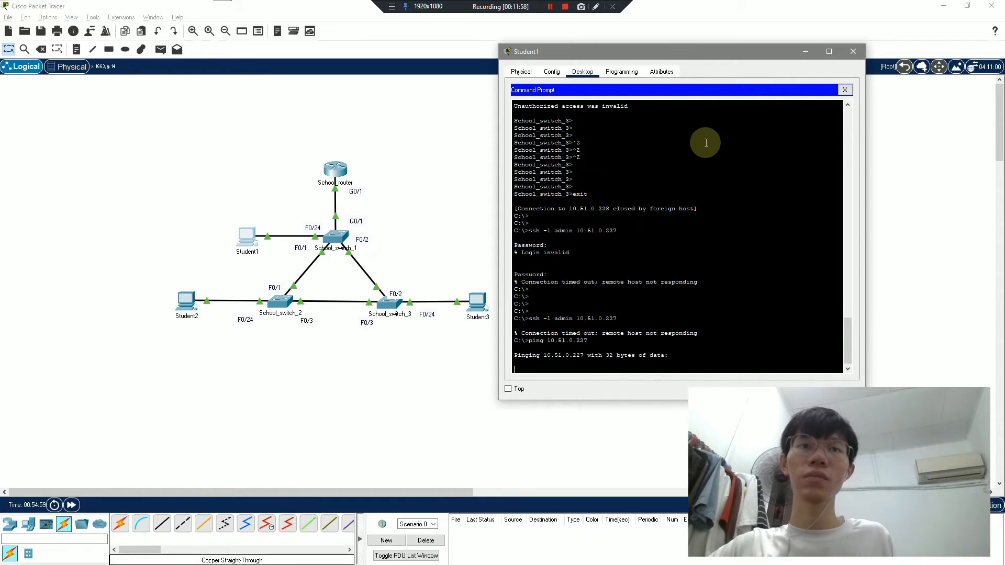
pyautogui.click(550, 7)
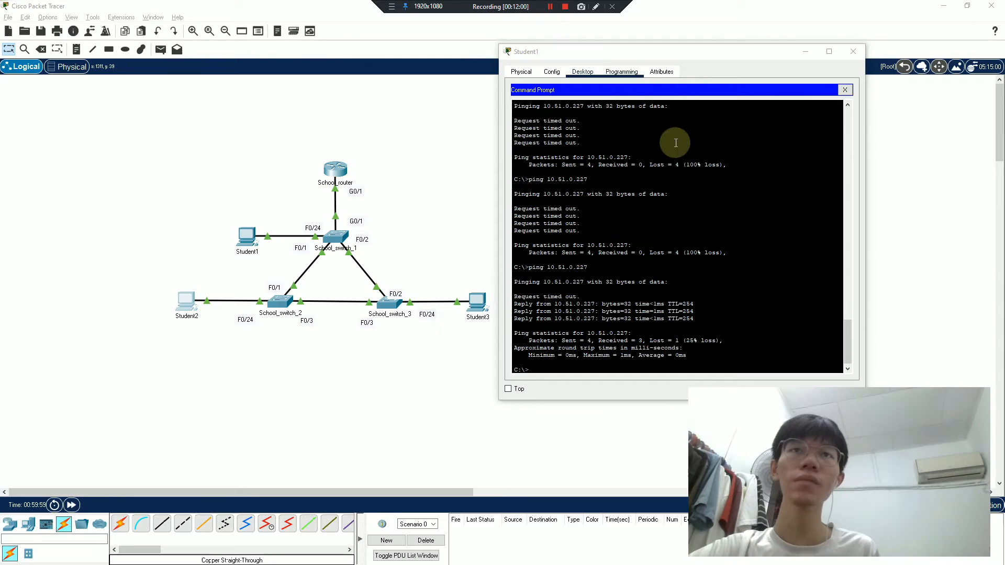
# - Retry the SSH connection to School_switch_2 from Student1 with ssh -l admin 10.51.0.227
pyautogui.click(728, 231)
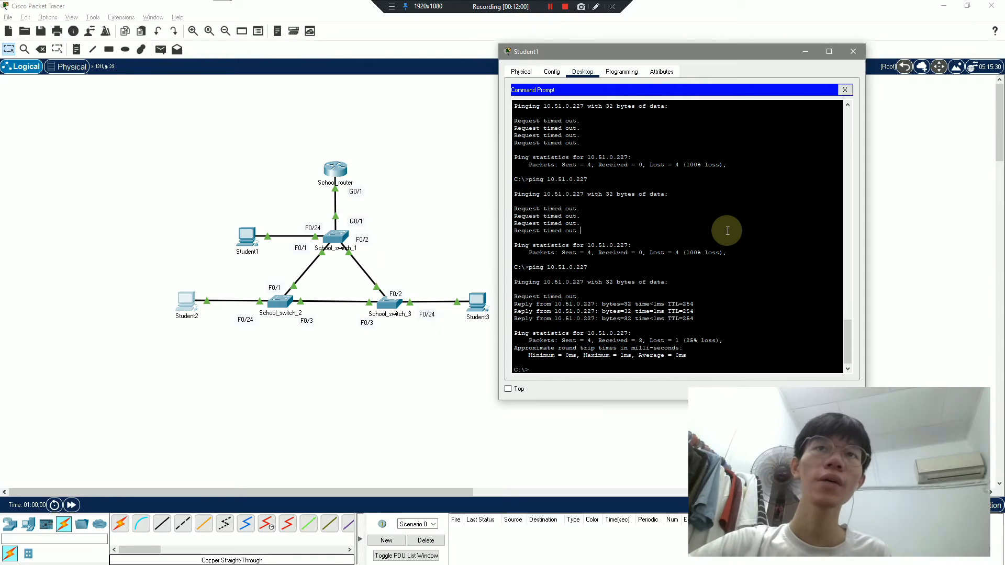
pyautogui.press('Up')
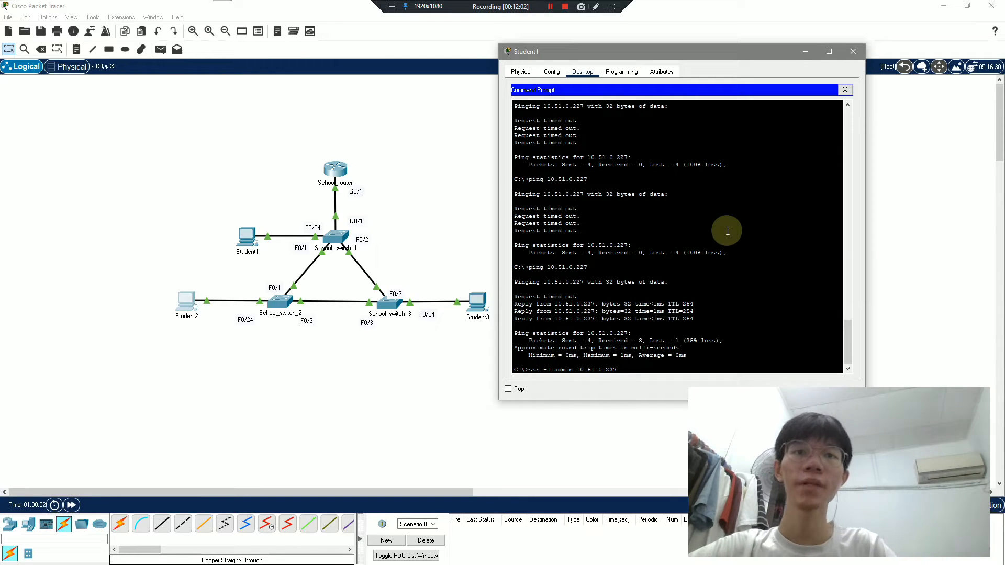
pyautogui.press('Return')
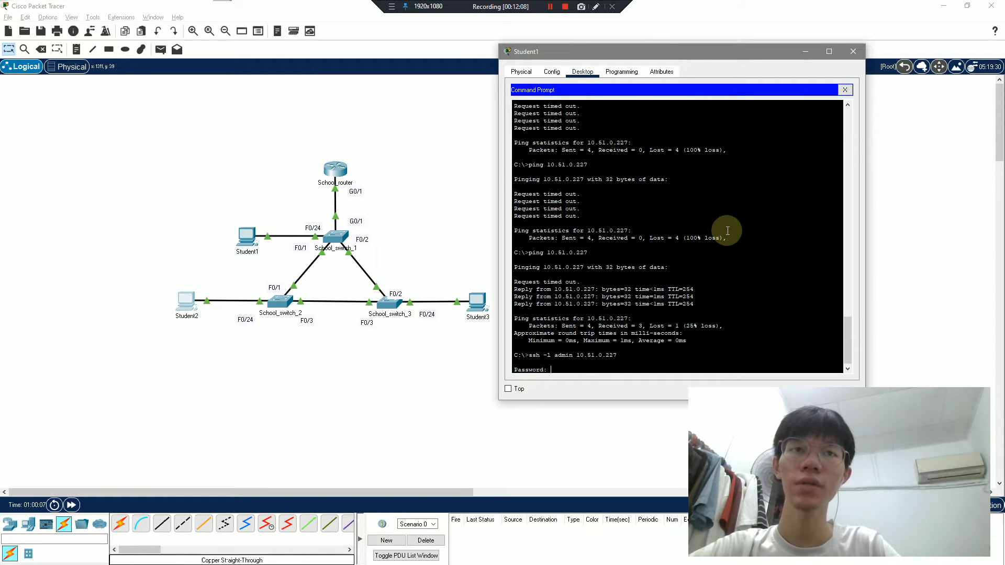
# - Bring up the On-Screen Keyboard and move it clear of the password prompt in Student1's Command Prompt
pyautogui.hotkey('alt', 'Tab')
pyautogui.hotkey('alt', 'Tab')
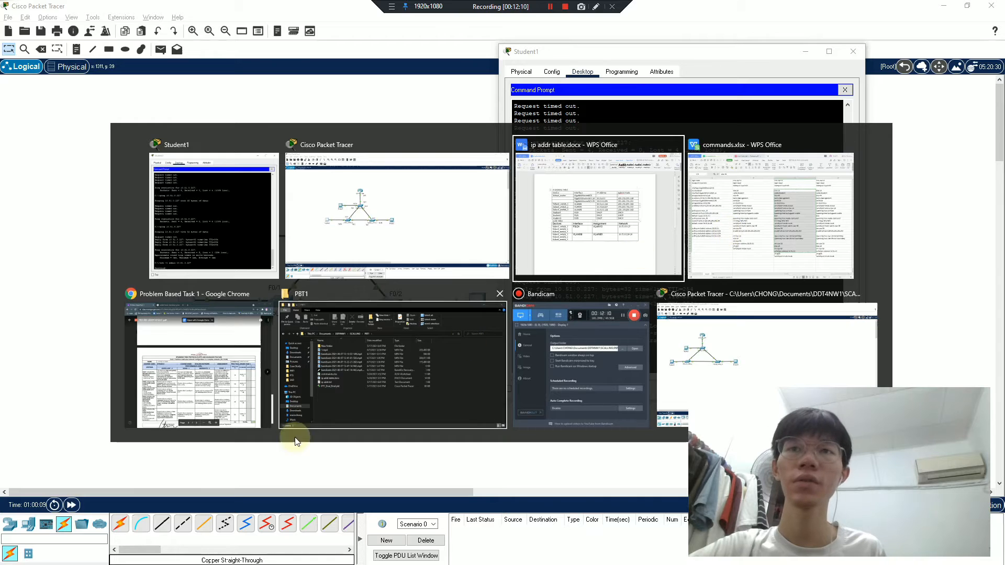
pyautogui.click(254, 228)
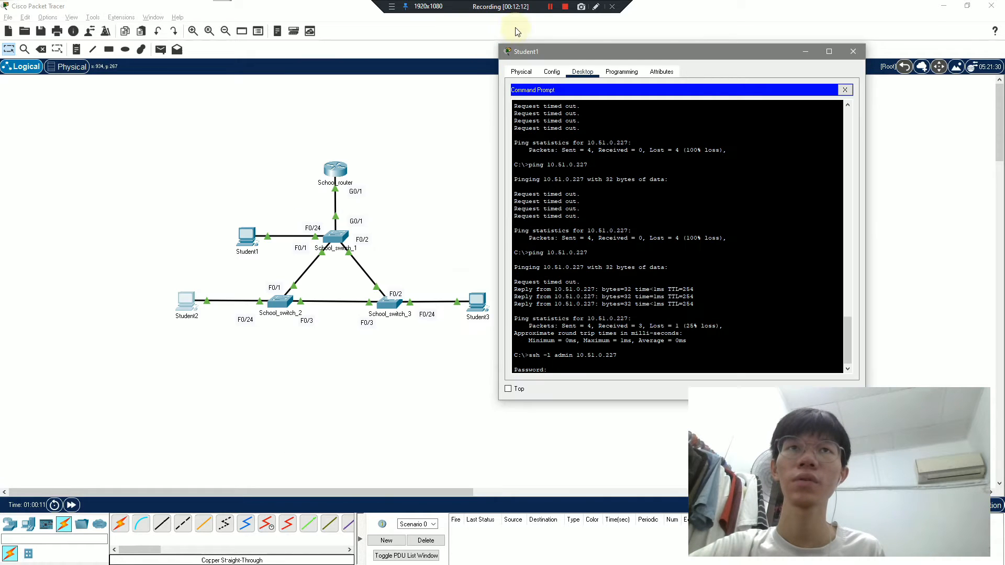
pyautogui.click(548, 10)
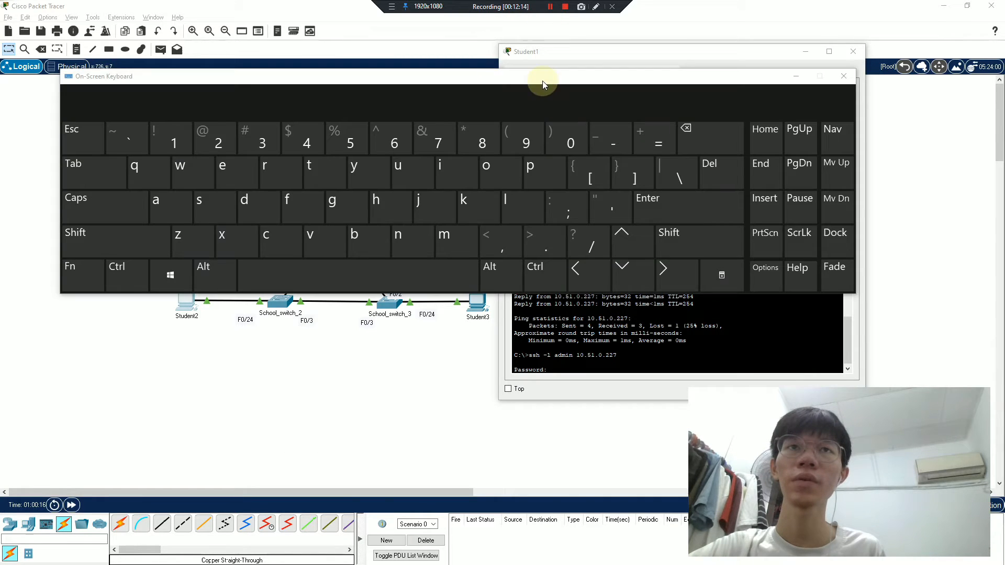
pyautogui.moveTo(542, 80); pyautogui.dragTo(538, 54)
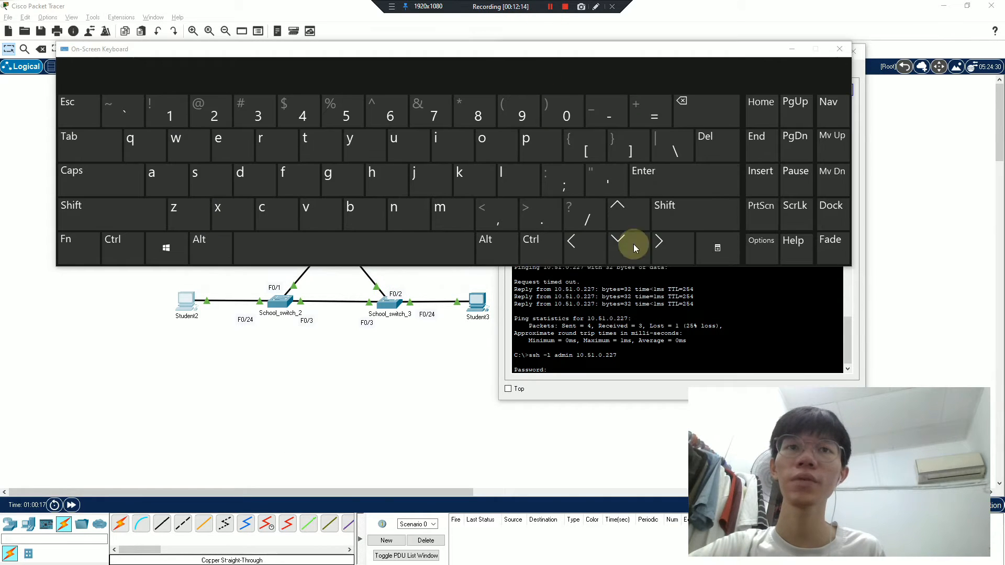
# - Try to log in to School_switch_2 by entering the SSH password with the On-Screen Keyboard
pyautogui.click(545, 155)
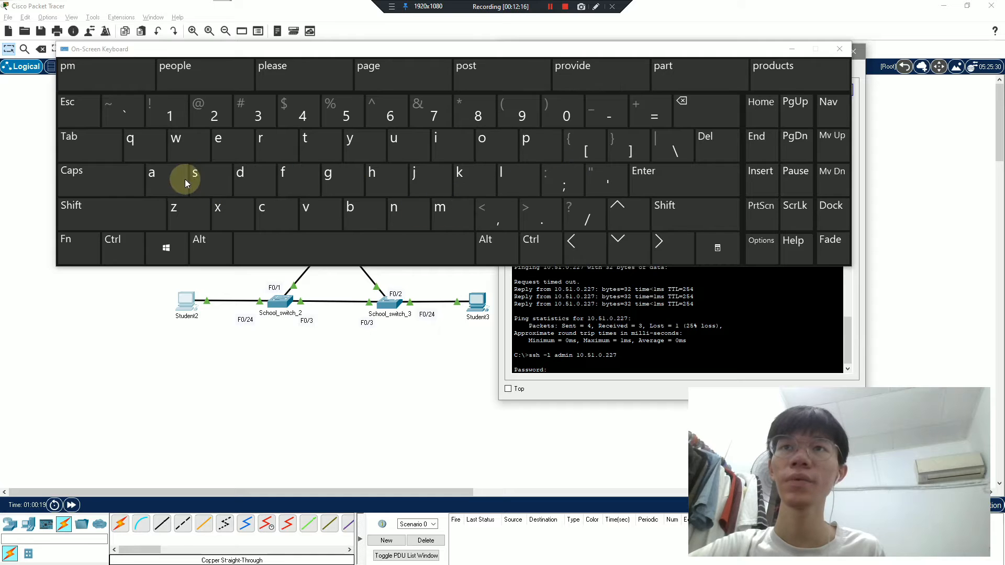
pyautogui.click(182, 179)
pyautogui.doubleClick(207, 180)
pyautogui.click(201, 149)
pyautogui.click(244, 173)
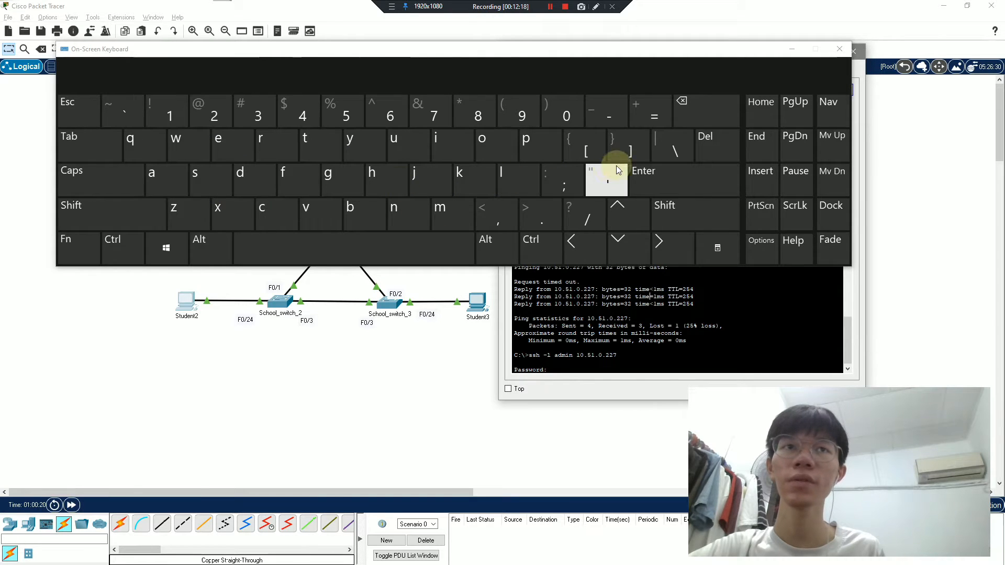
pyautogui.click(636, 172)
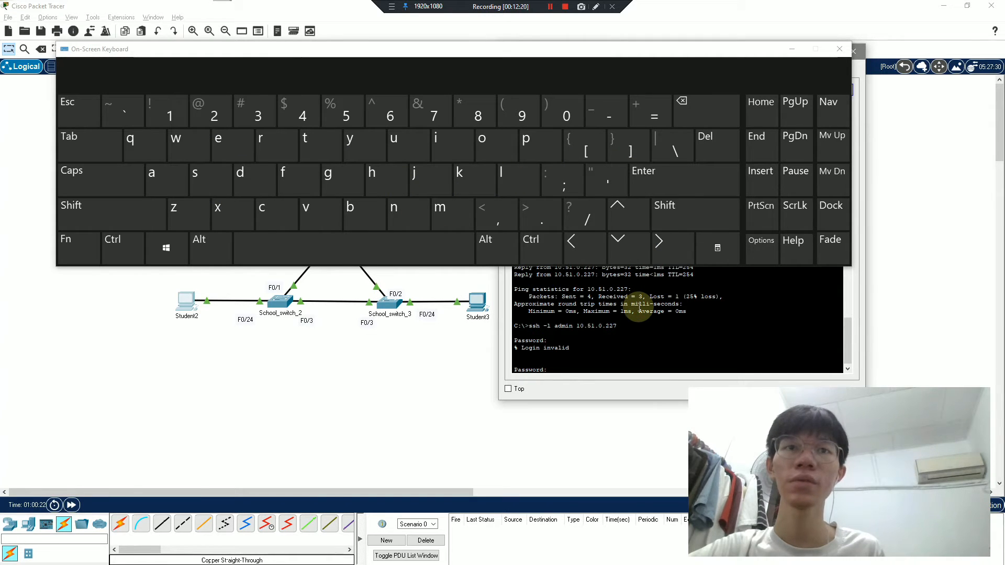
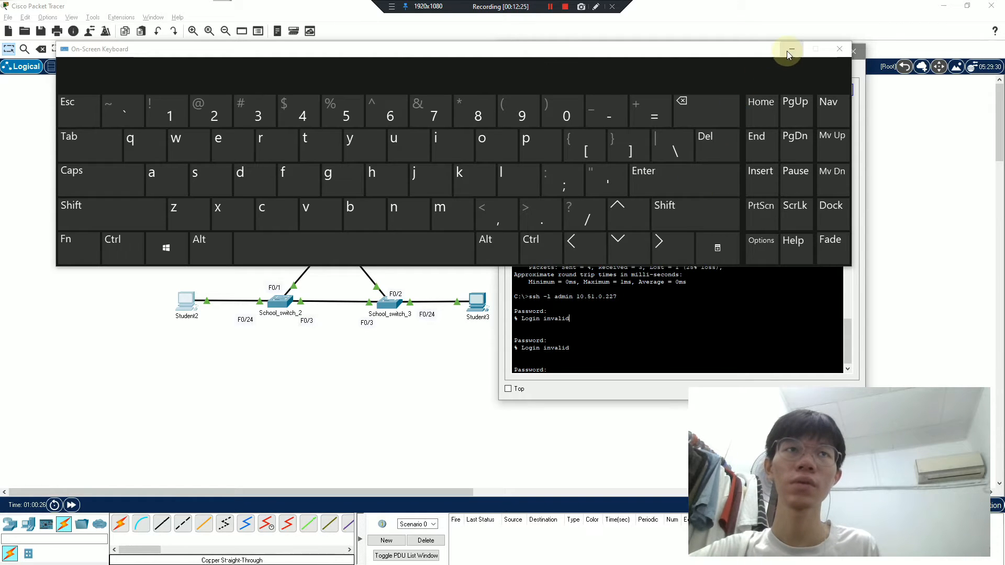
pyautogui.click(791, 50)
pyautogui.click(549, 7)
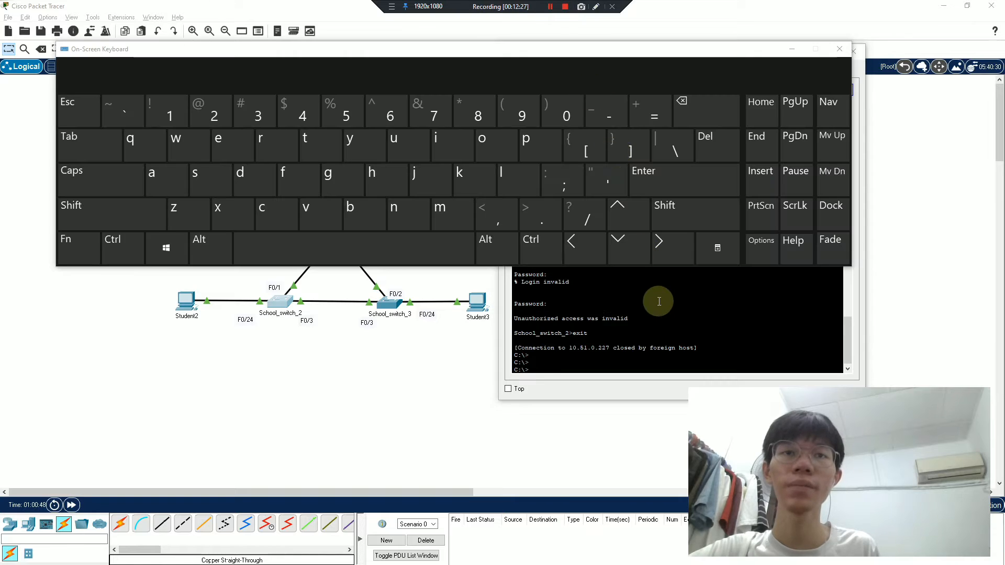
# - Return to Student1's Command Prompt and run ssh -l admin 10.51.0.227 again
pyautogui.click(659, 302)
pyautogui.press('Return')
pyautogui.press('Return')
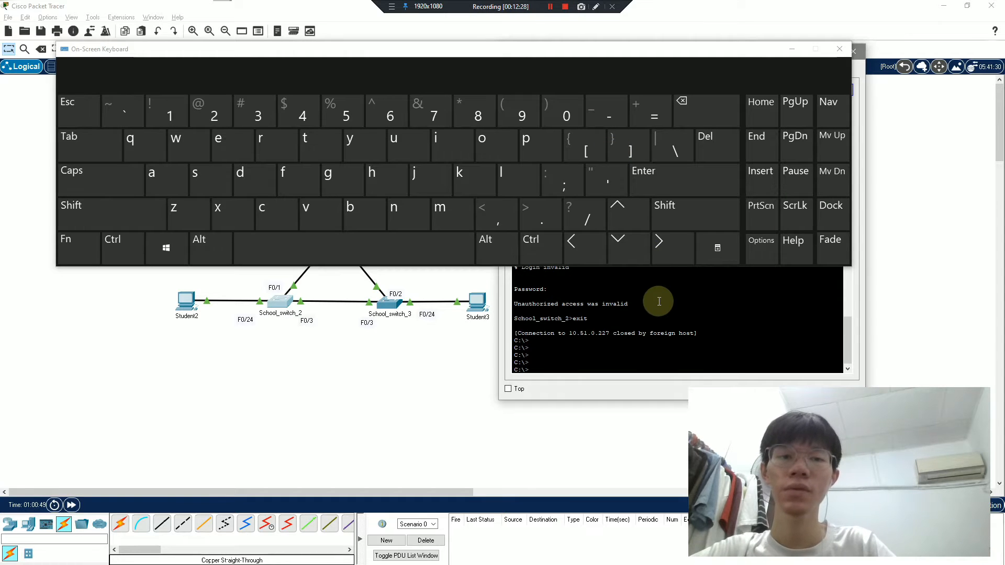
pyautogui.press('Up')
pyautogui.press('Return')
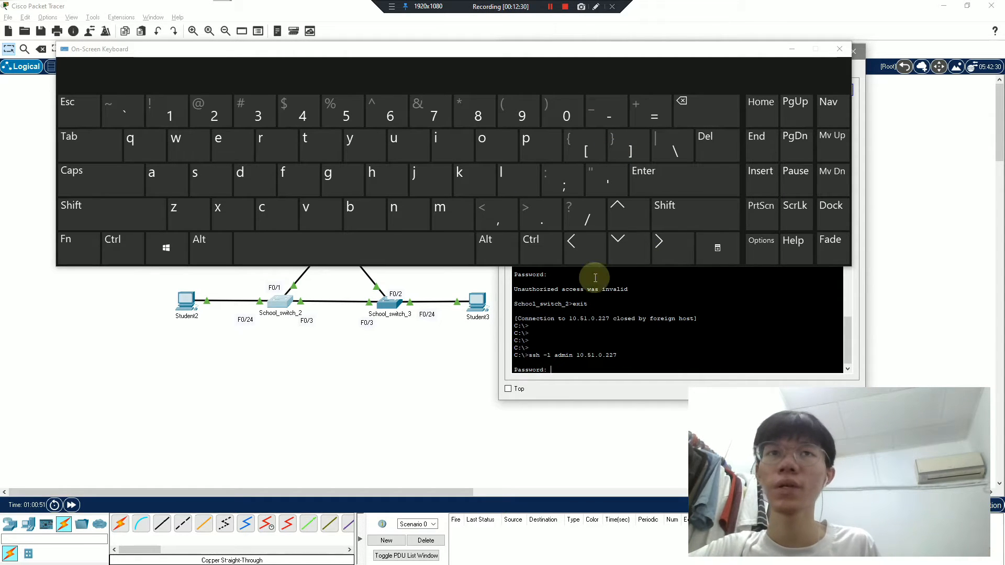
# - Enter School_switch_2's SSH password with the On-Screen Keyboard and minimize the keyboard
pyautogui.click(526, 147)
pyautogui.click(181, 183)
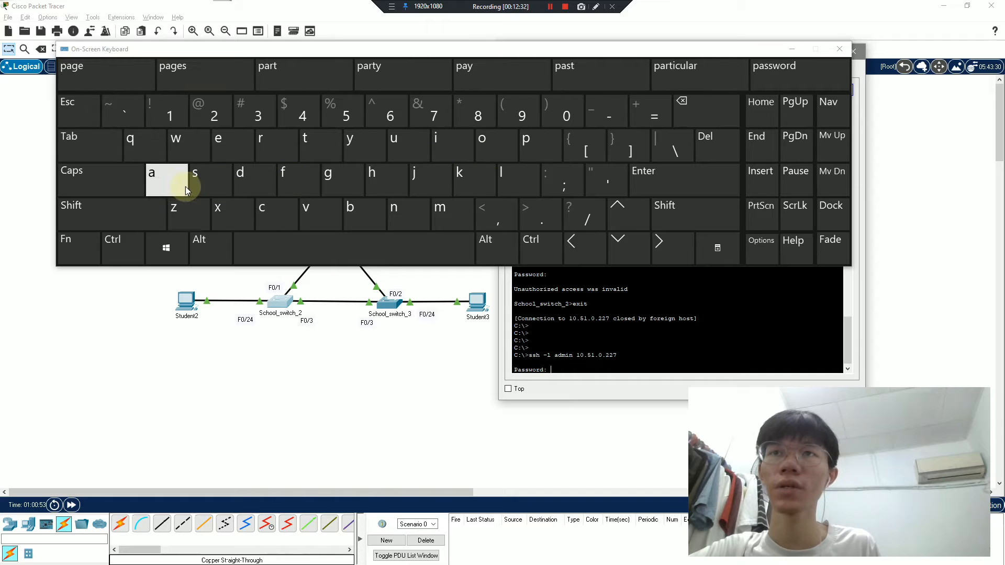
pyautogui.click(196, 183)
pyautogui.click(199, 177)
pyautogui.click(181, 141)
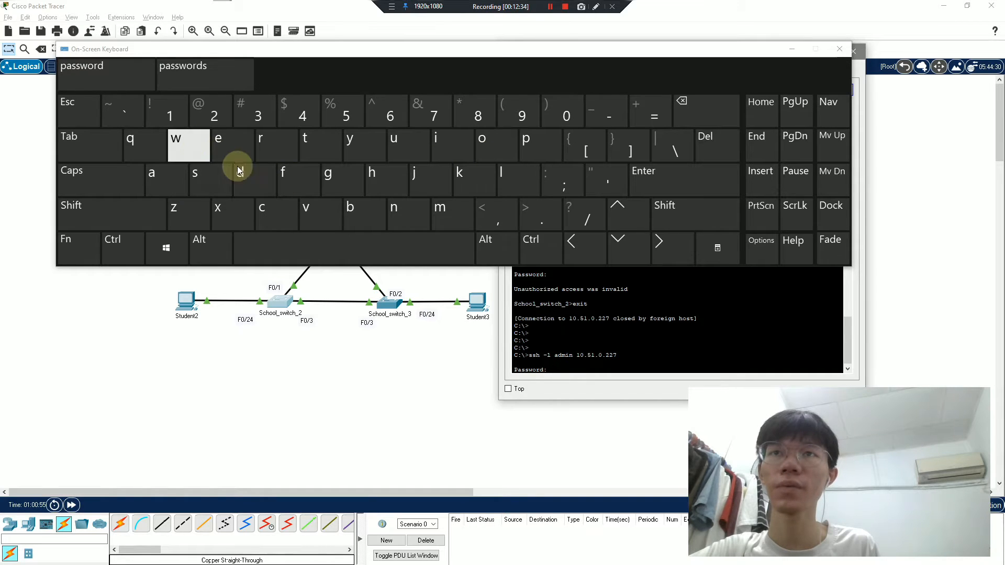
pyautogui.click(251, 177)
pyautogui.click(636, 190)
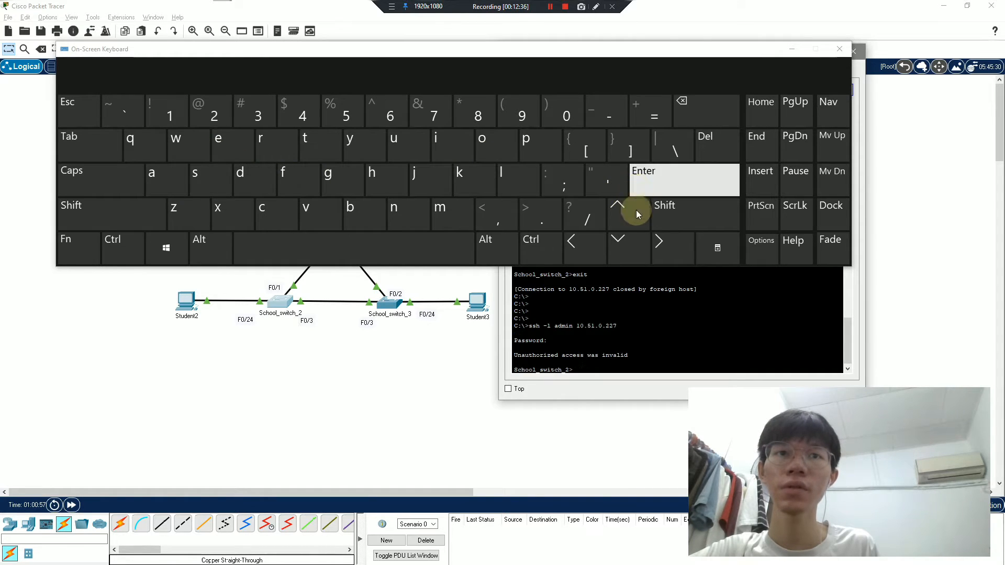
pyautogui.click(785, 54)
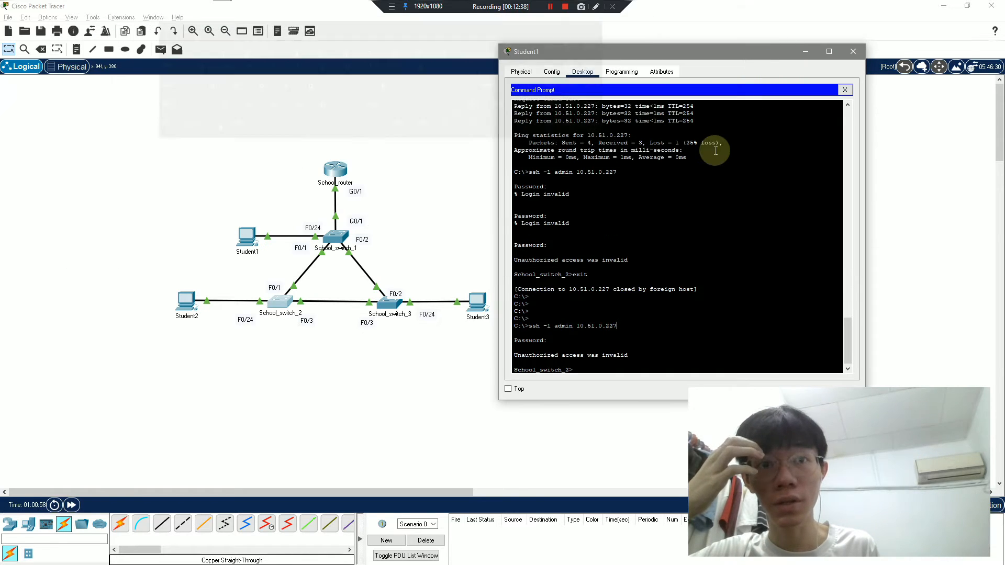
# - Highlight the login banner and enter several blank lines at the School_switch_2 prompt to demonstrate the SSH session
pyautogui.moveTo(595, 357); pyautogui.dragTo(514, 356)
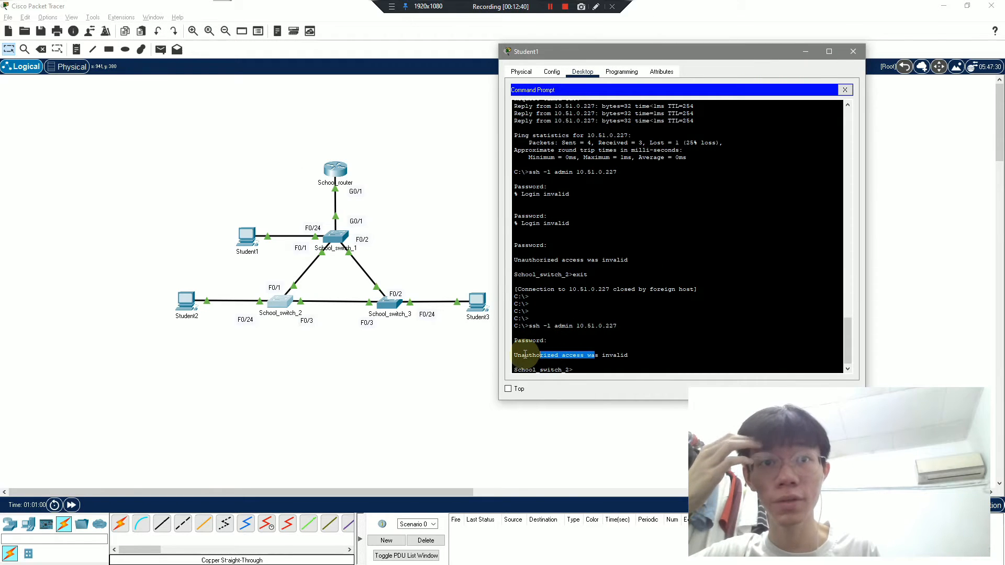
pyautogui.click(593, 356)
pyautogui.press('Return')
pyautogui.press('Return')
pyautogui.press('Return')
pyautogui.press('Return')
pyautogui.press('Return')
pyautogui.press('Return')
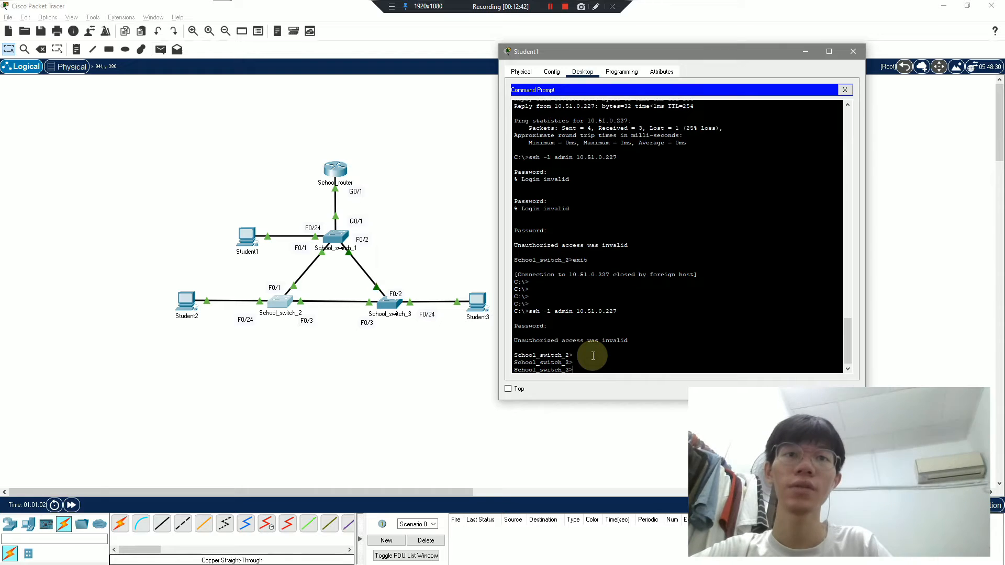
pyautogui.press('Return')
pyautogui.press('Return')
pyautogui.press('Return')
pyautogui.press('Return')
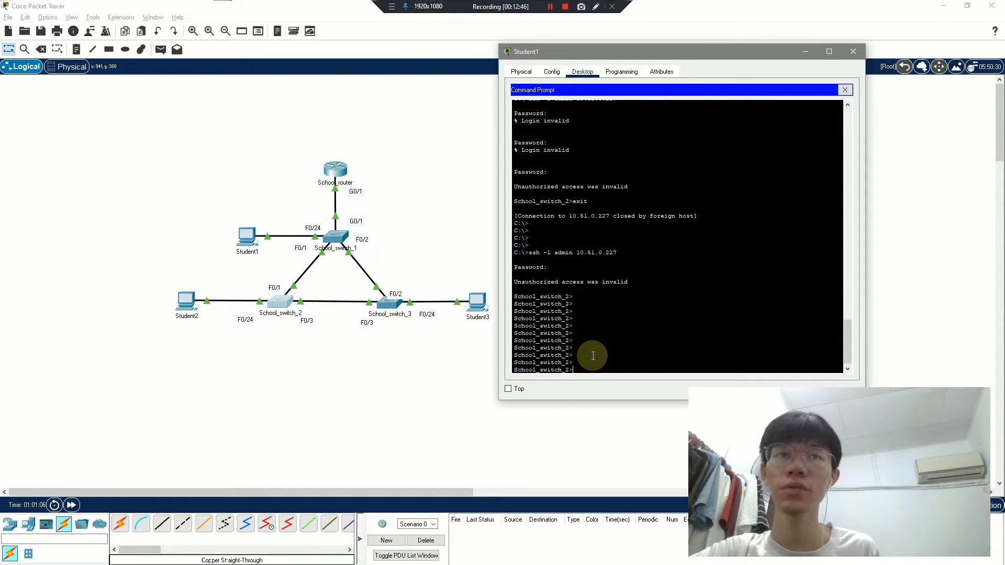
# - End the SSH session to School_switch_2 with exit and return to Student1's own prompt
pyautogui.write('exit')
pyautogui.press('Return')
pyautogui.press('Return')
pyautogui.press('Return')
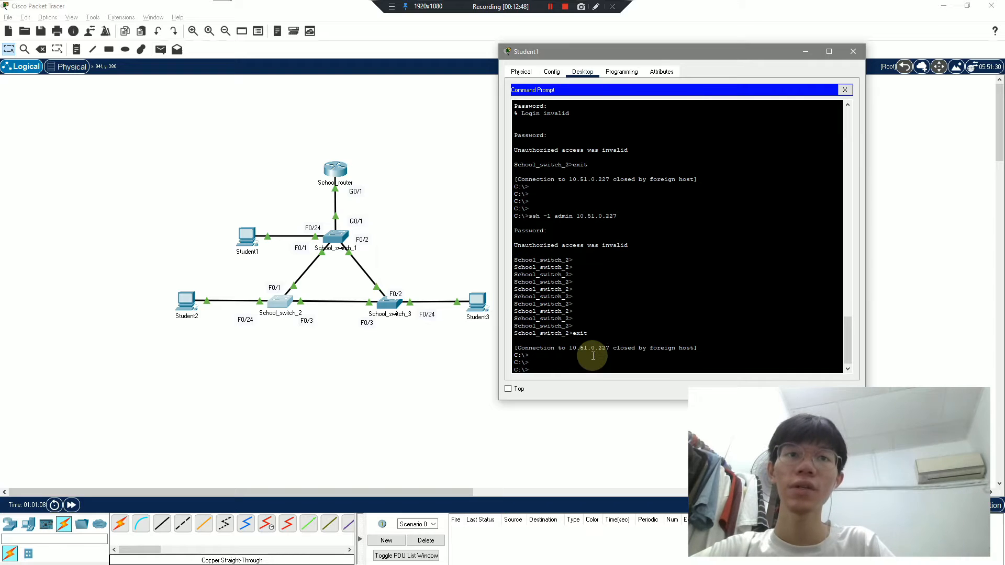
# - Check School_switch_3's VLAN99 address in ip addr table.docx in WPS Office and run ssh -l admin 10.51.0.228 from Student1
pyautogui.hotkey('alt', 'Tab')
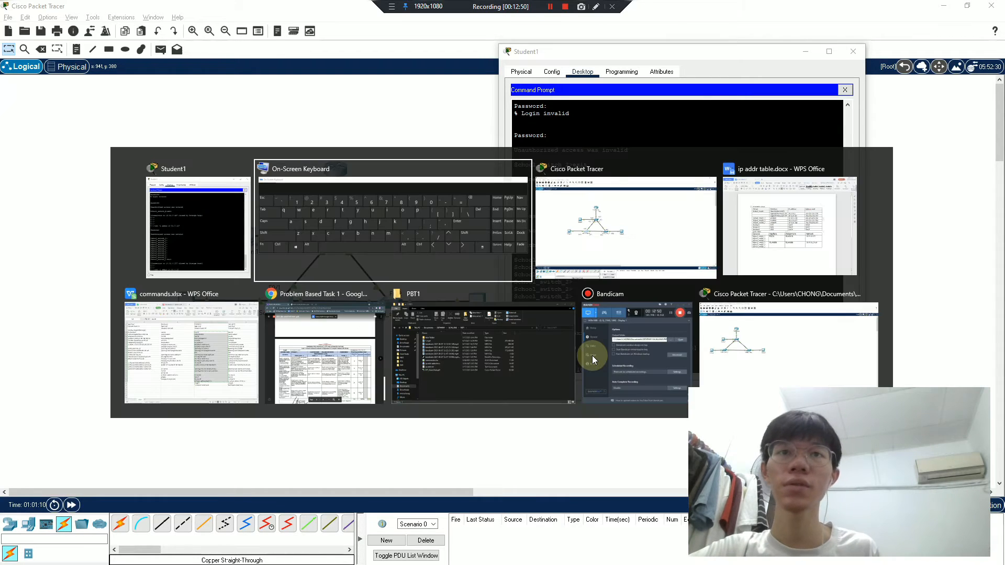
pyautogui.click(752, 253)
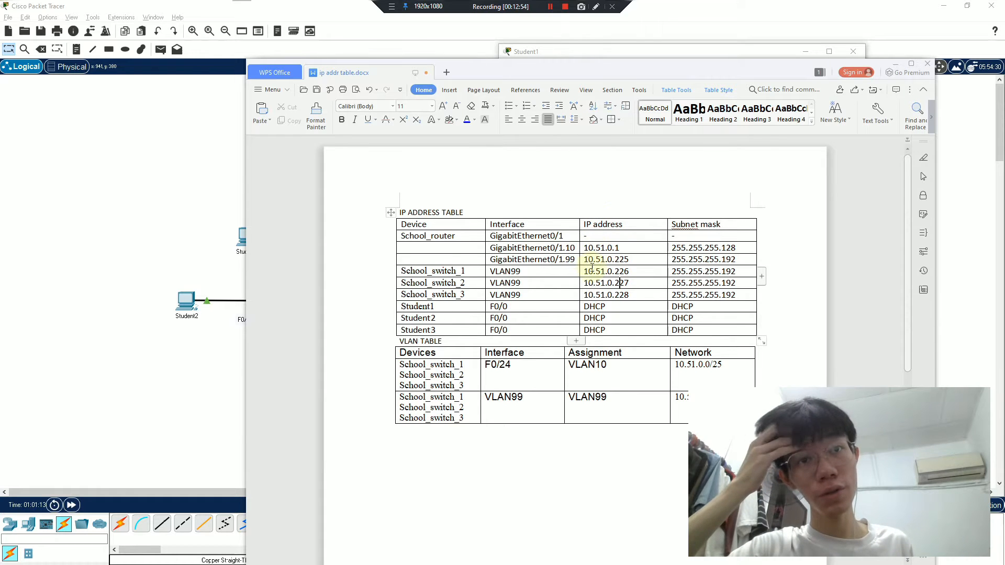
pyautogui.moveTo(627, 296); pyautogui.dragTo(619, 295)
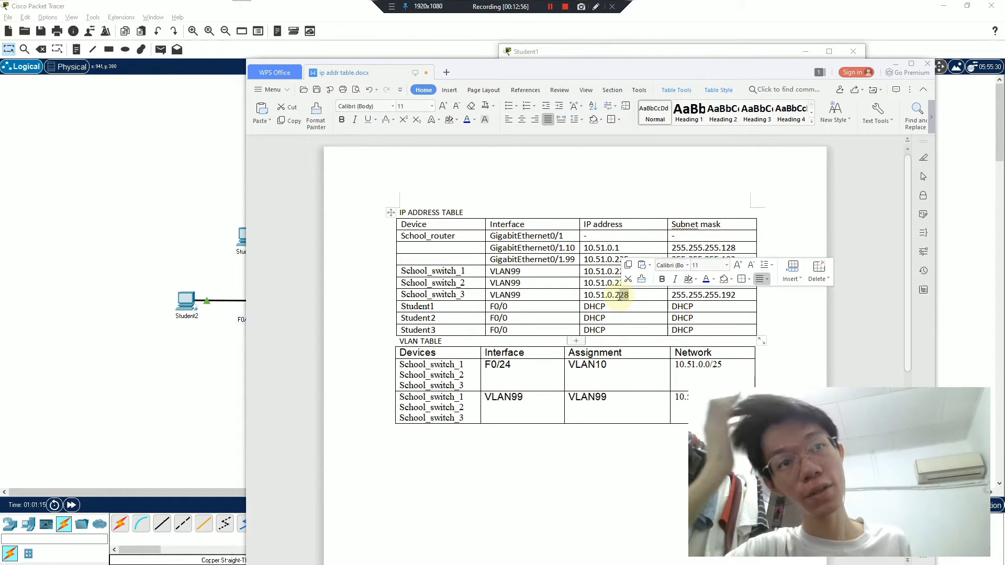
pyautogui.click(892, 65)
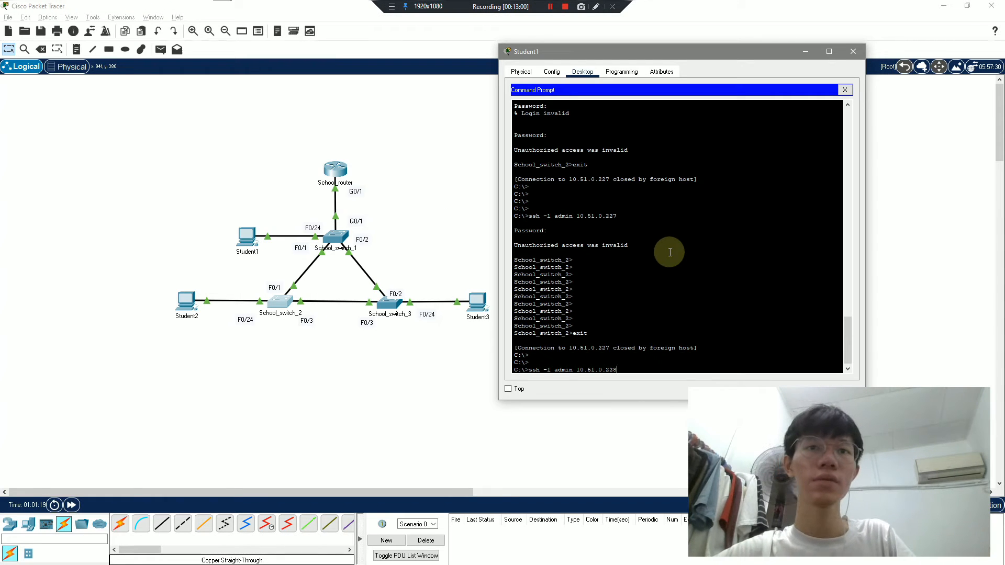
pyautogui.press('Return')
# - Enter School_switch_3's SSH password with the On-Screen Keyboard, then minimize the keyboard
pyautogui.hotkey('alt', 'Tab')
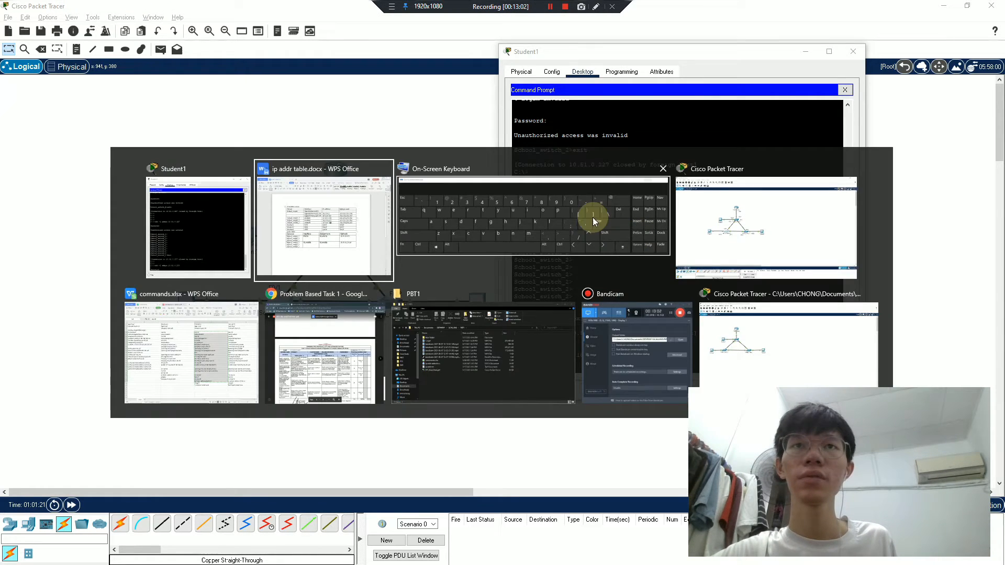
pyautogui.click(517, 219)
pyautogui.click(548, 153)
pyautogui.click(184, 182)
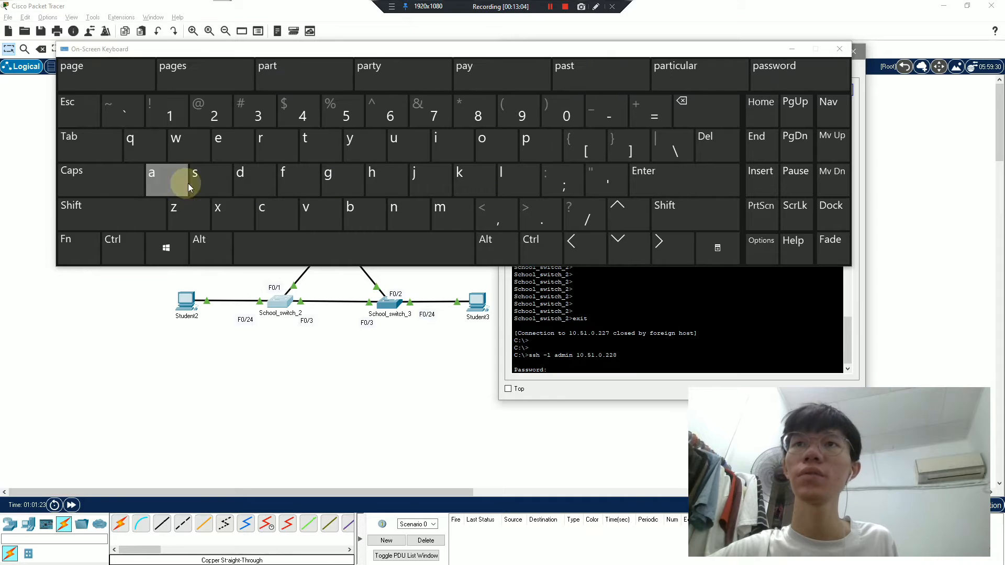
pyautogui.doubleClick(202, 184)
pyautogui.click(208, 158)
pyautogui.click(255, 178)
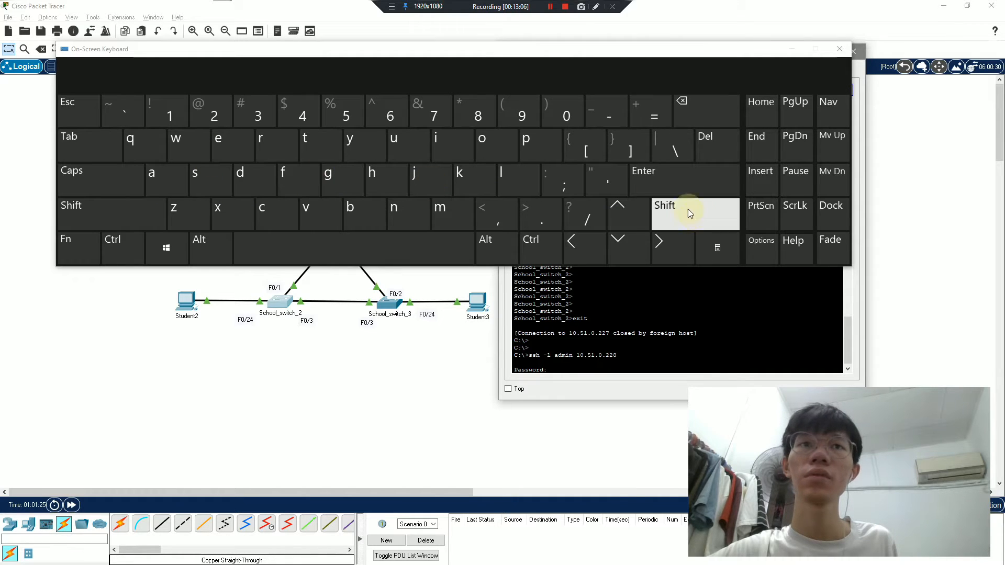
pyautogui.click(674, 181)
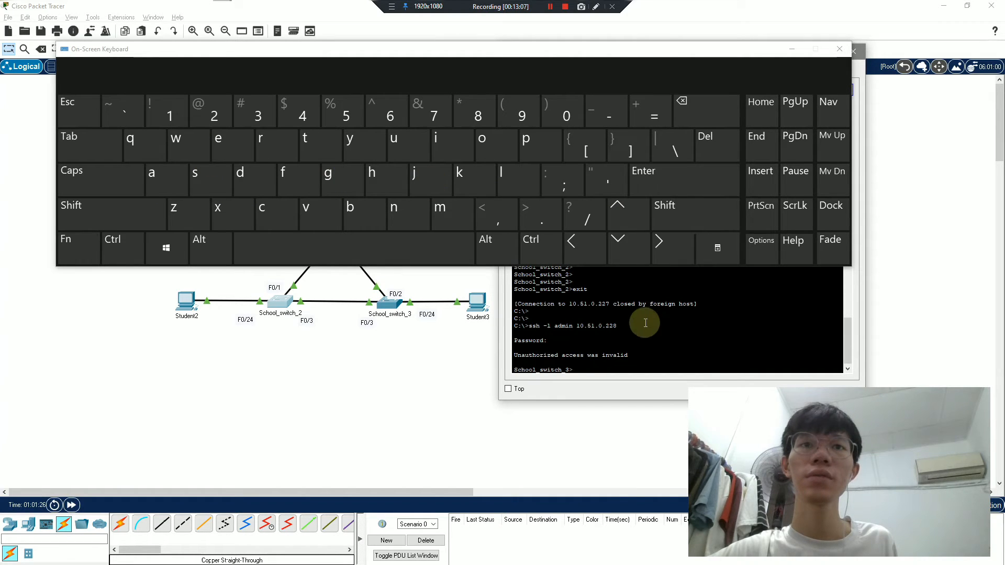
pyautogui.click(792, 50)
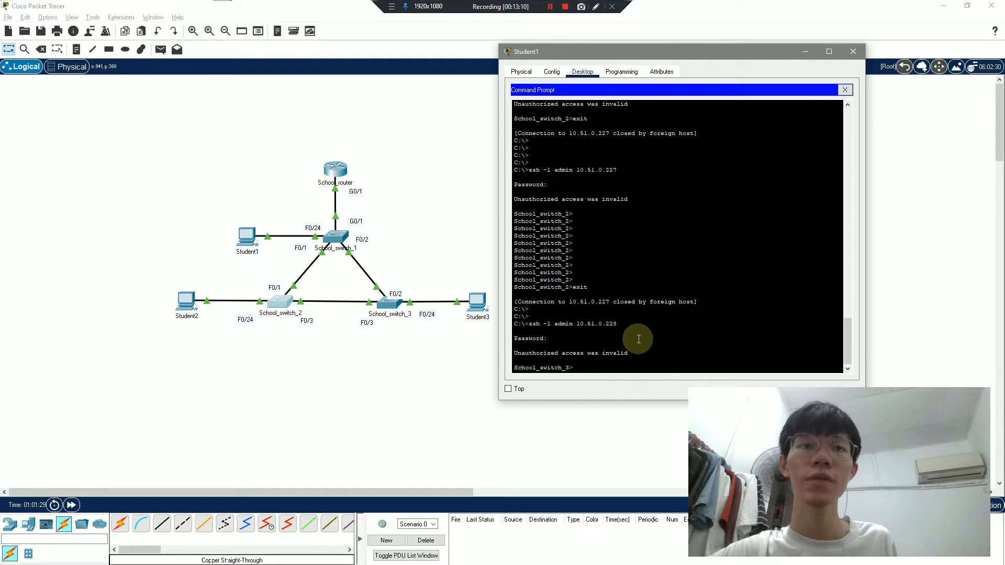
# - Enter several blank lines at the School_switch_3 prompt to demonstrate the SSH session
pyautogui.press('Return')
pyautogui.press('Return')
pyautogui.press('Return')
pyautogui.press('Return')
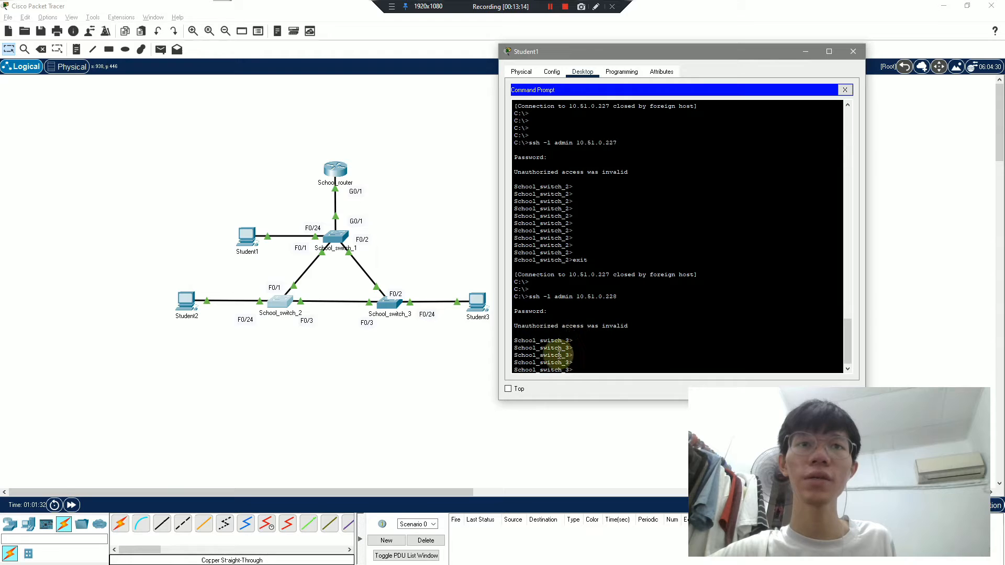
# - Close the Command Prompt on Student1 and reposition the Student1 window over the workspace
pyautogui.moveTo(553, 327); pyautogui.dragTo(592, 317)
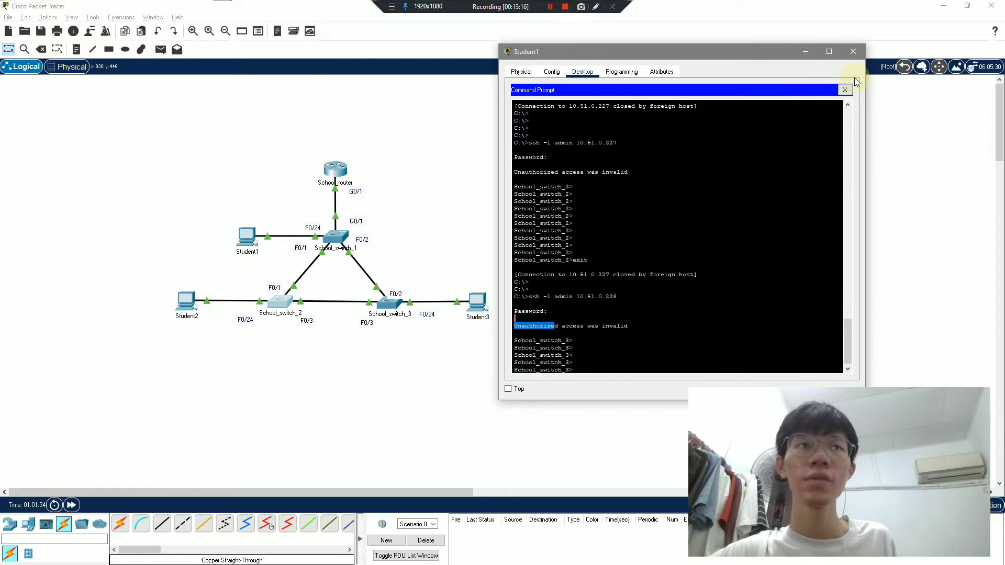
pyautogui.click(845, 90)
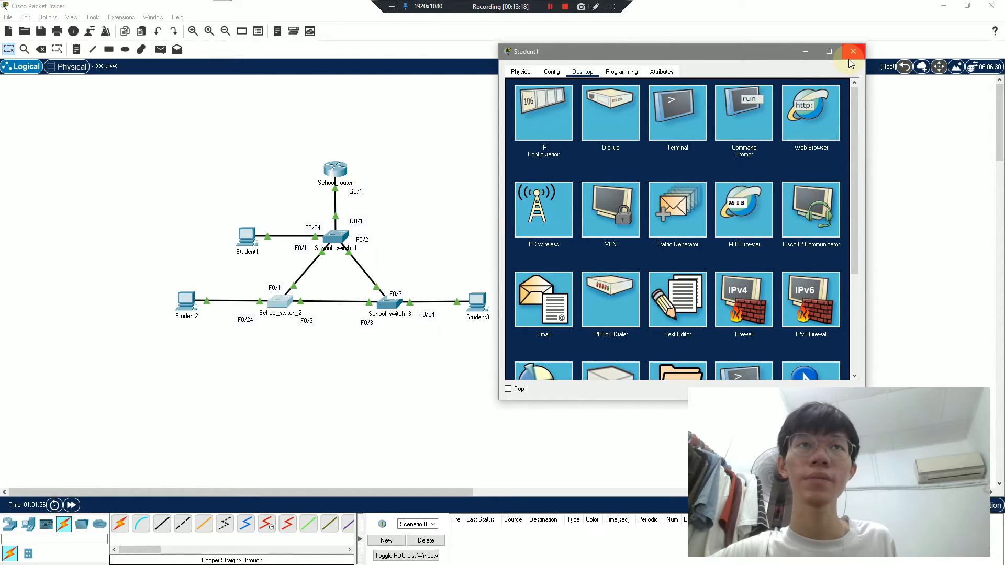
pyautogui.click(549, 7)
pyautogui.click(550, 7)
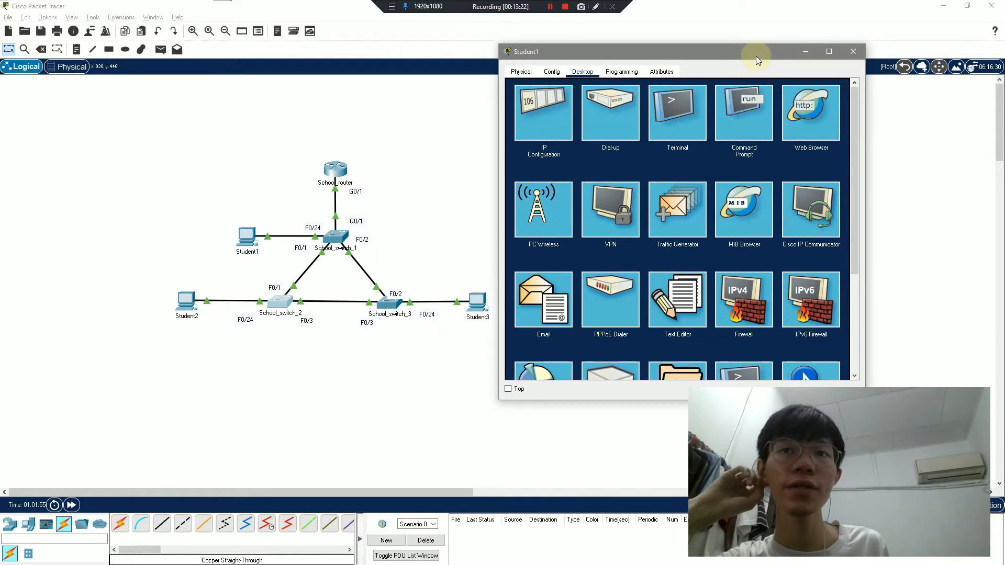
pyautogui.moveTo(757, 57); pyautogui.dragTo(737, 73)
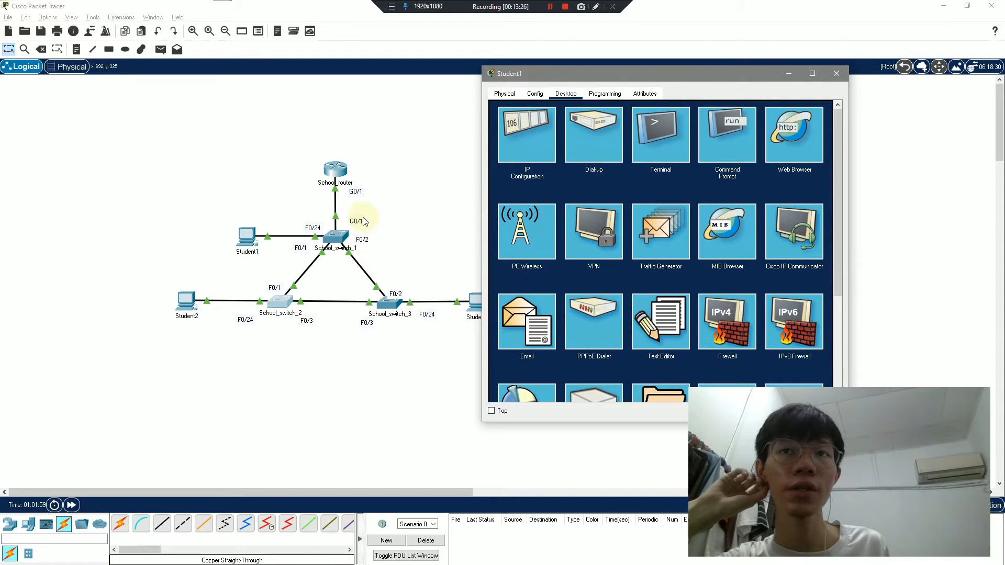
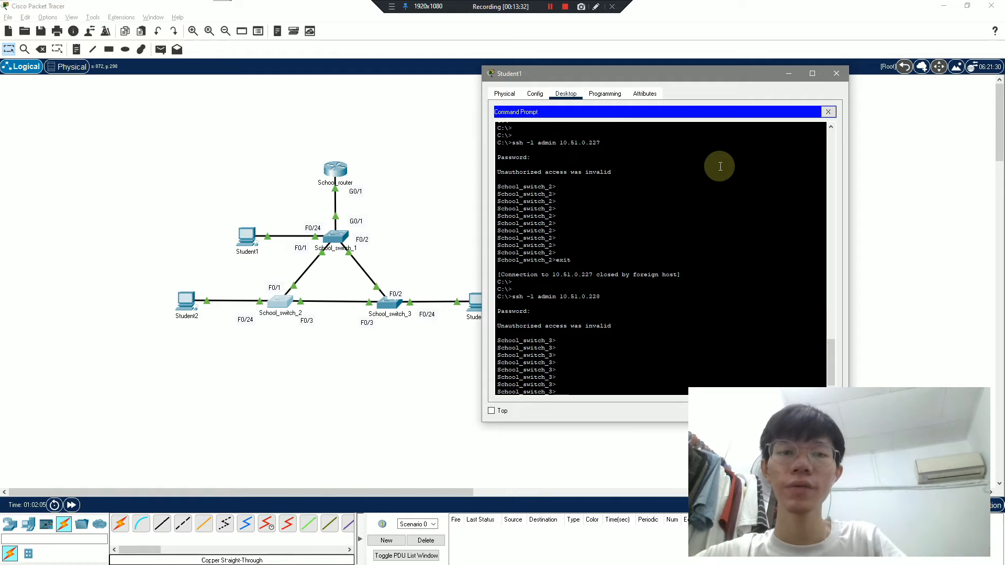
# - Start a ping command at the School_switch_3 prompt and copy School_switch_1's VLAN99 address from ip addr table.docx in WPS Office
pyautogui.write('ping')
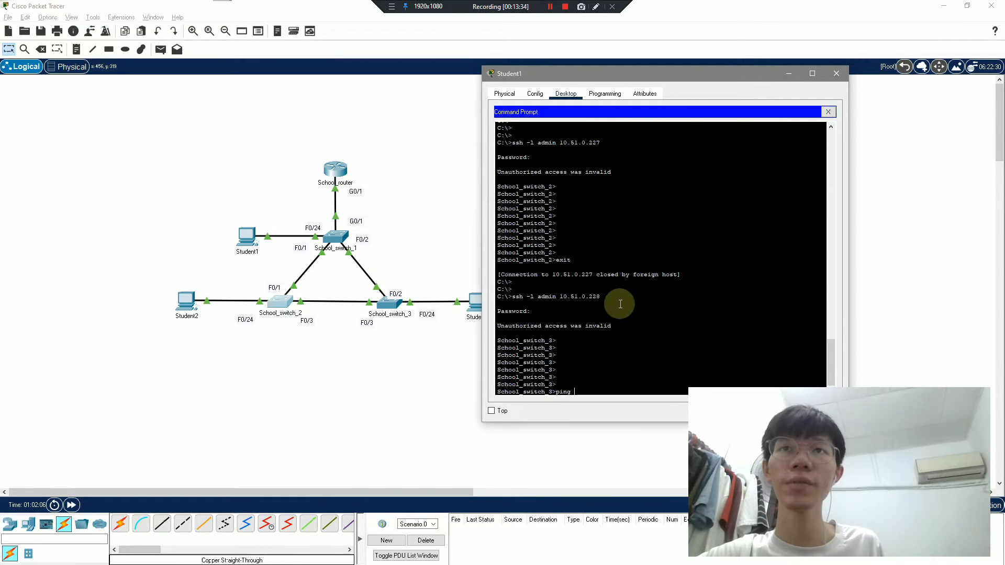
pyautogui.click(648, 252)
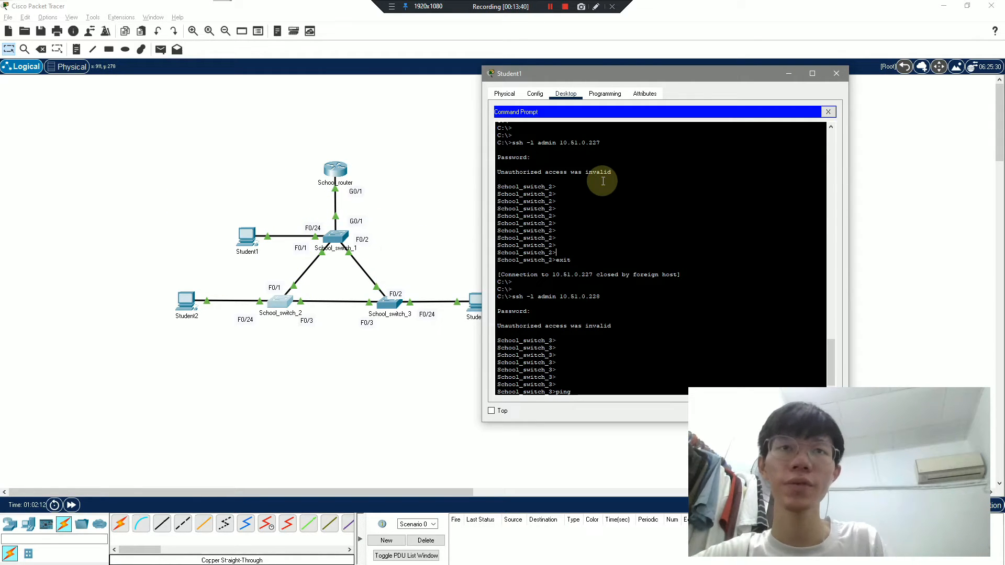
pyautogui.hotkey('alt', 'Tab')
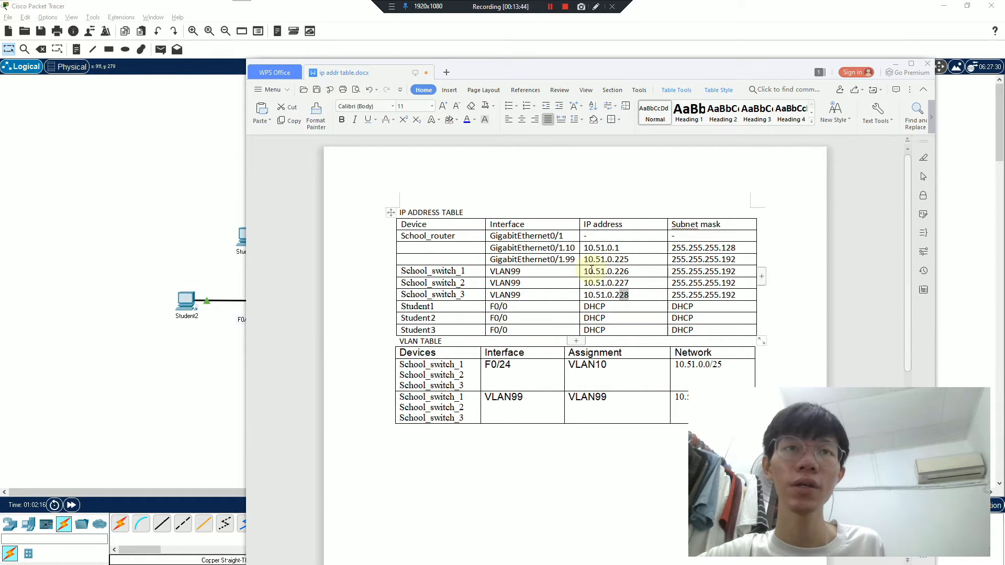
pyautogui.moveTo(586, 272); pyautogui.dragTo(632, 274)
pyautogui.press('BackSpace')
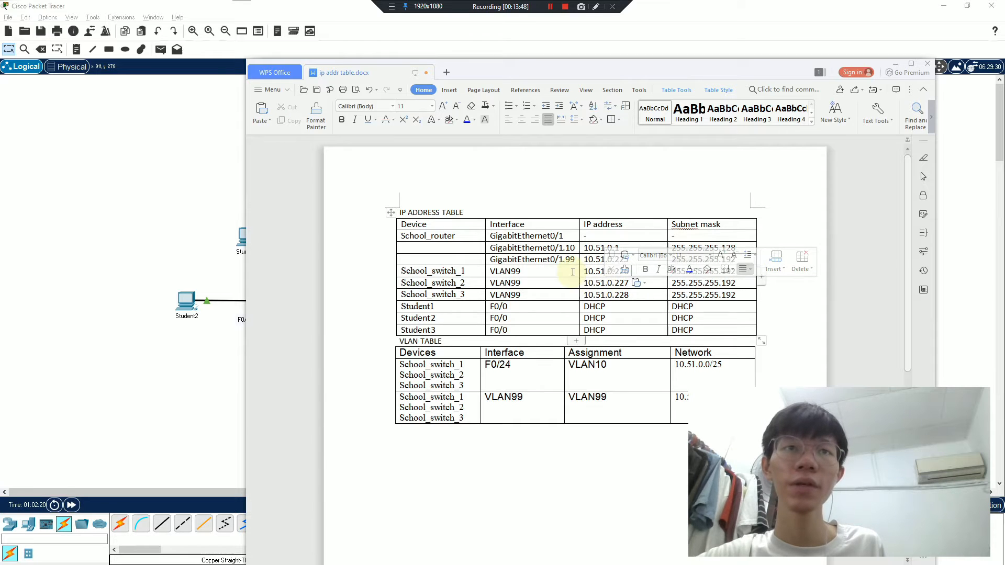
pyautogui.moveTo(585, 272); pyautogui.dragTo(639, 277)
pyautogui.hotkey('ctrl', 'c')
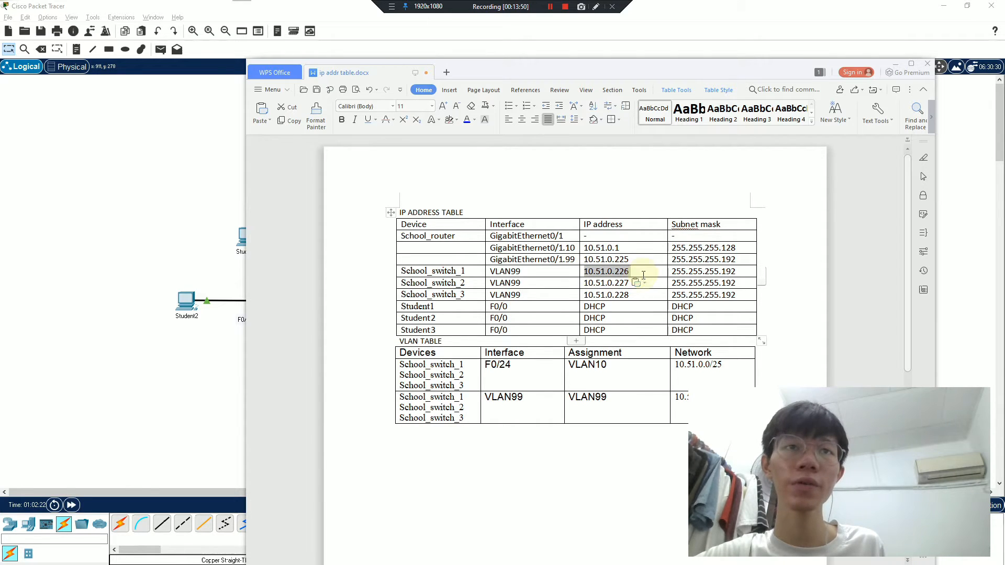
pyautogui.click(895, 63)
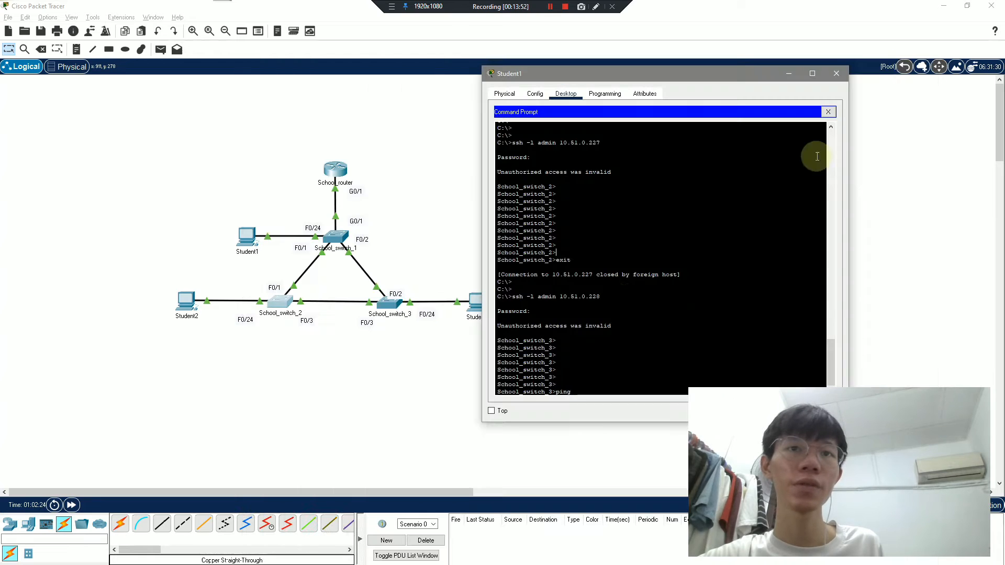
# - Complete and run ping 10.51.0.226 from the School_switch_3 session, then repeat the same ping once
pyautogui.click(640, 287)
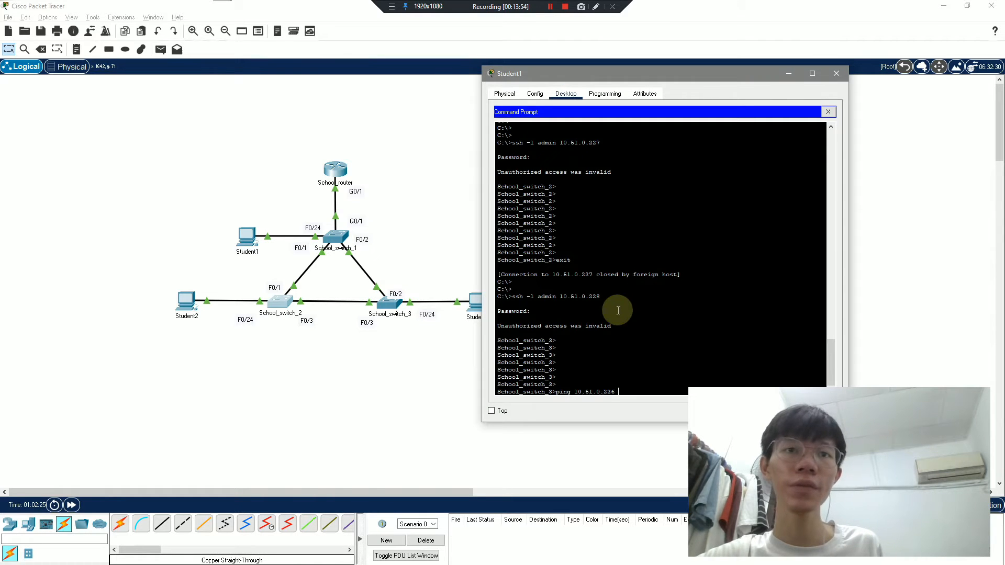
pyautogui.press('Return')
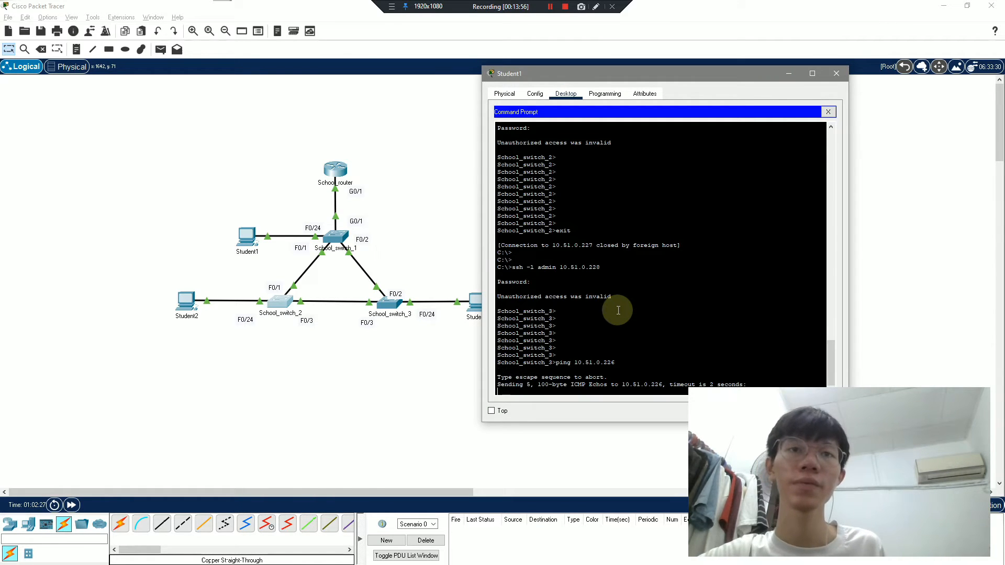
pyautogui.moveTo(593, 79); pyautogui.dragTo(513, 53)
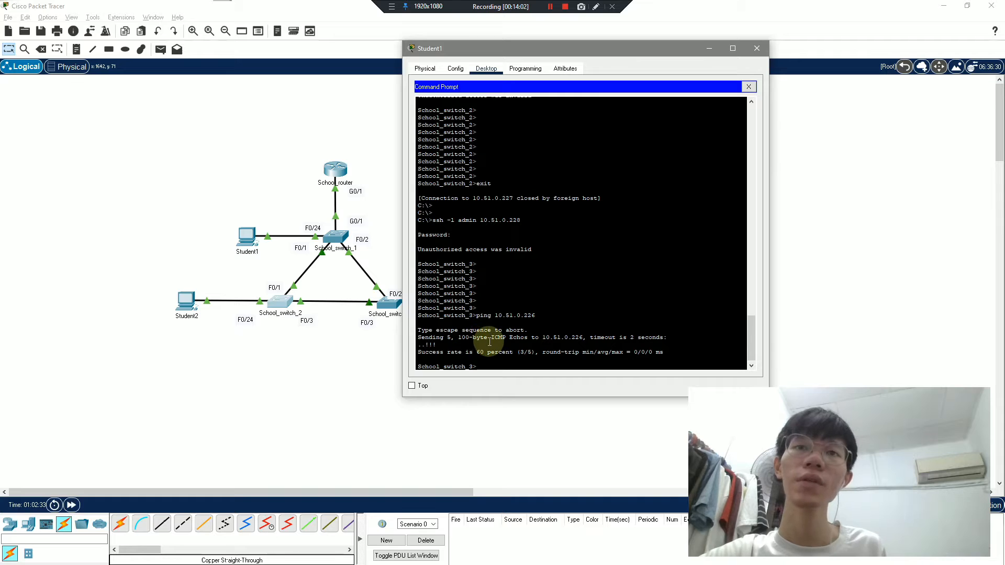
pyautogui.press('Up')
pyautogui.press('Return')
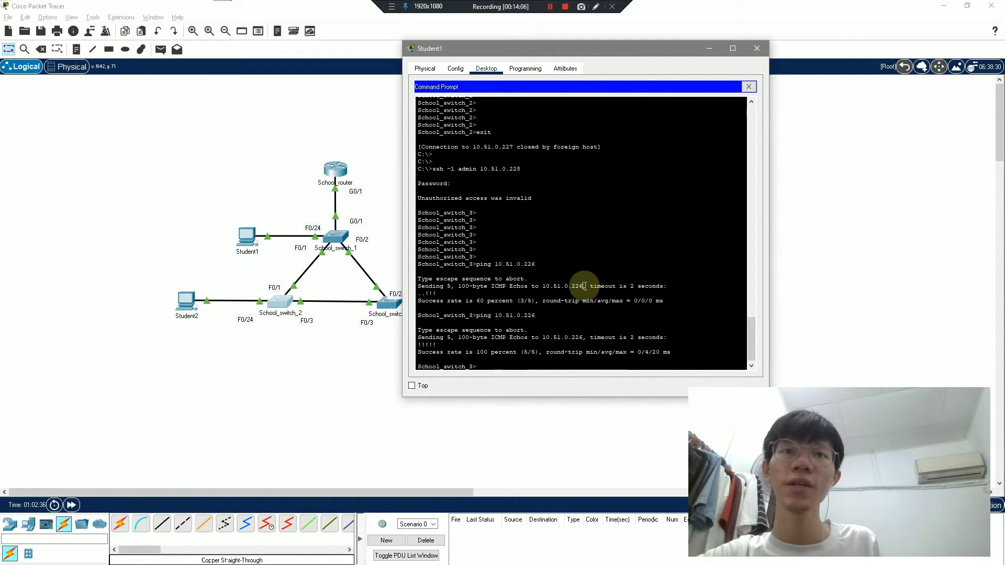
# - Check School_switch_2's VLAN99 address in ip addr table.docx in WPS Office and run ping 10.51.0.227 from the School_switch_3 session
pyautogui.hotkey('alt', 'Tab')
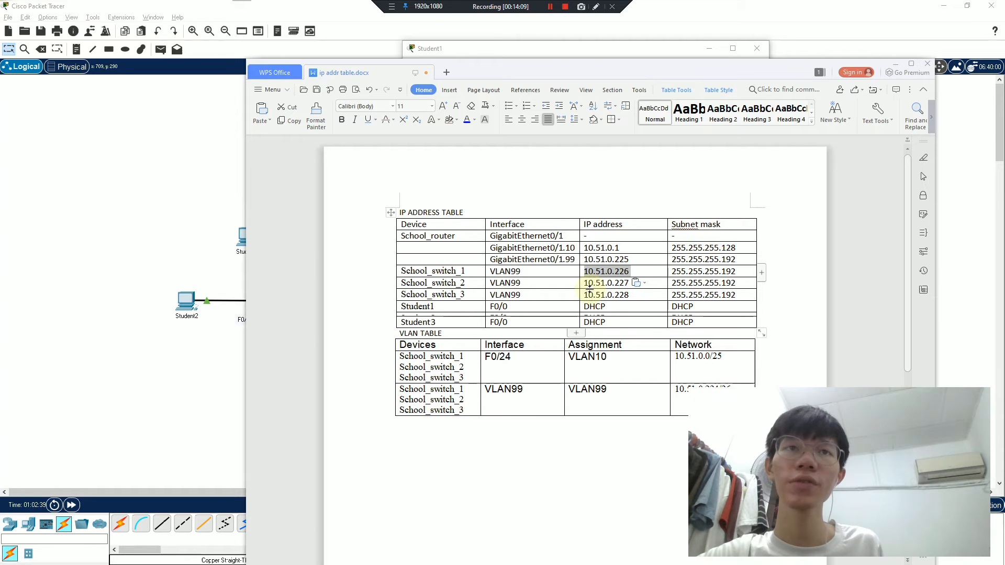
pyautogui.click(629, 283)
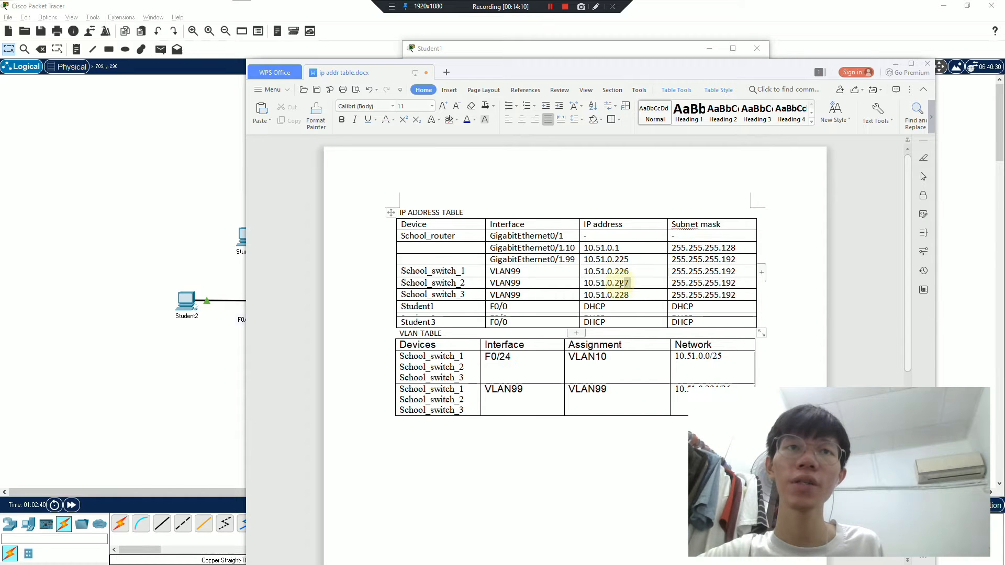
pyautogui.rightClick(616, 285)
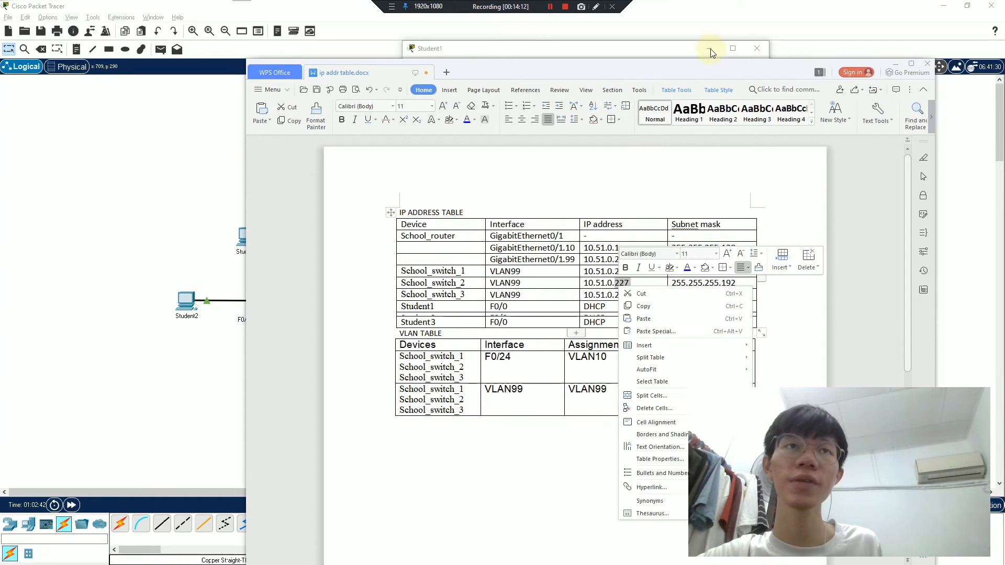
pyautogui.click(668, 46)
pyautogui.click(897, 62)
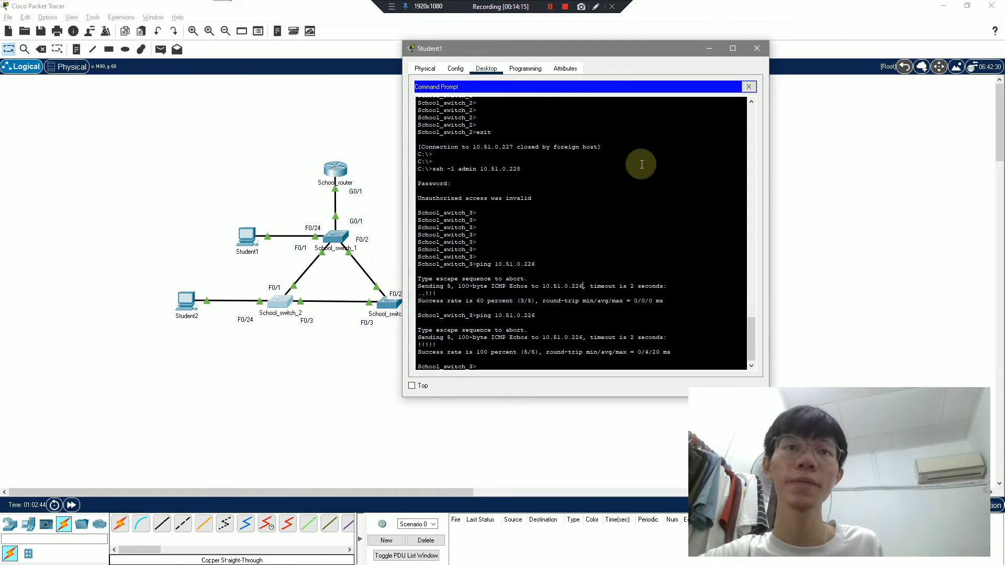
pyautogui.press('Up')
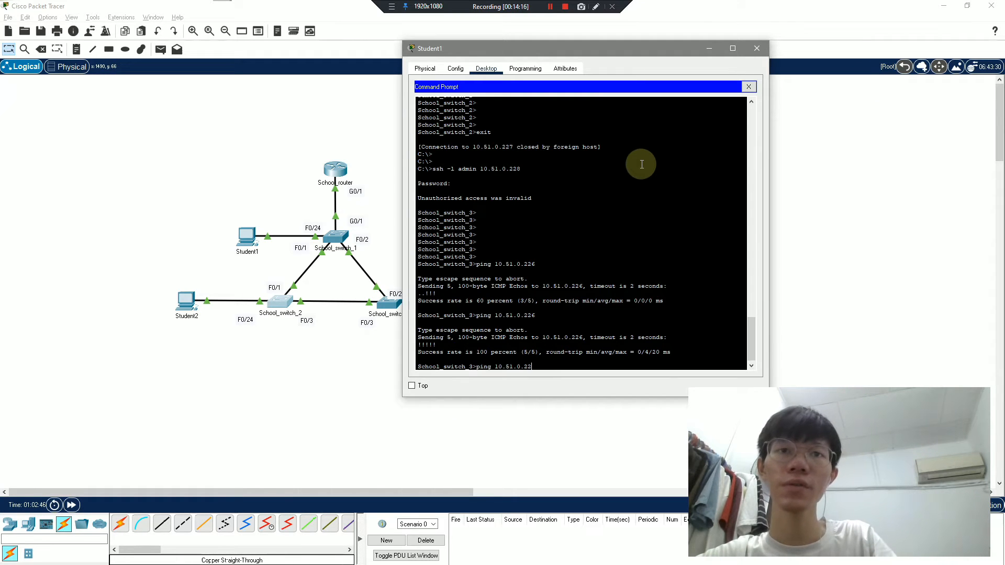
pyautogui.press('Return')
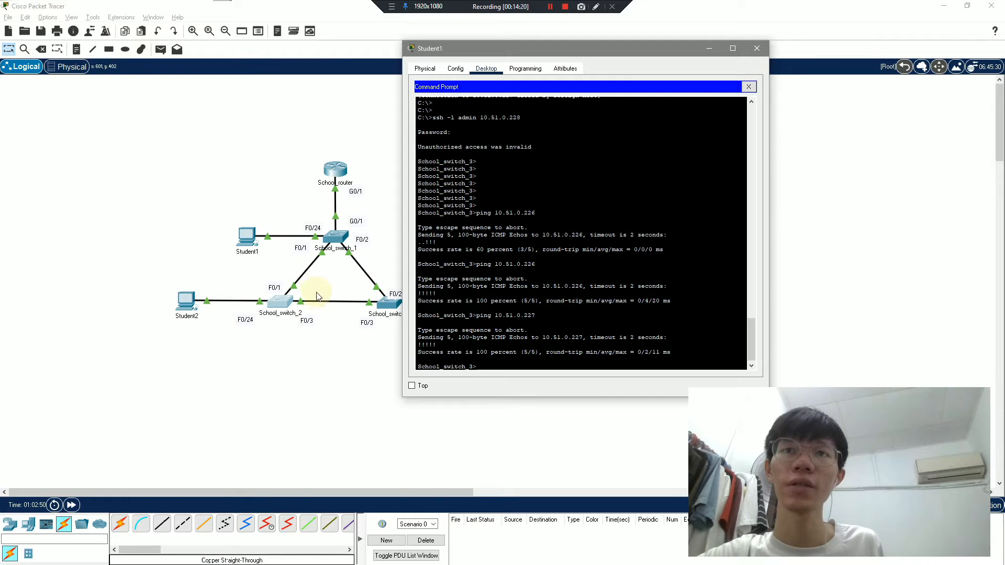
# - End the SSH session to School_switch_3 with exit and enter blank lines at Student1's own prompt
pyautogui.click(556, 313)
pyautogui.hotkey('alt', 'Tab')
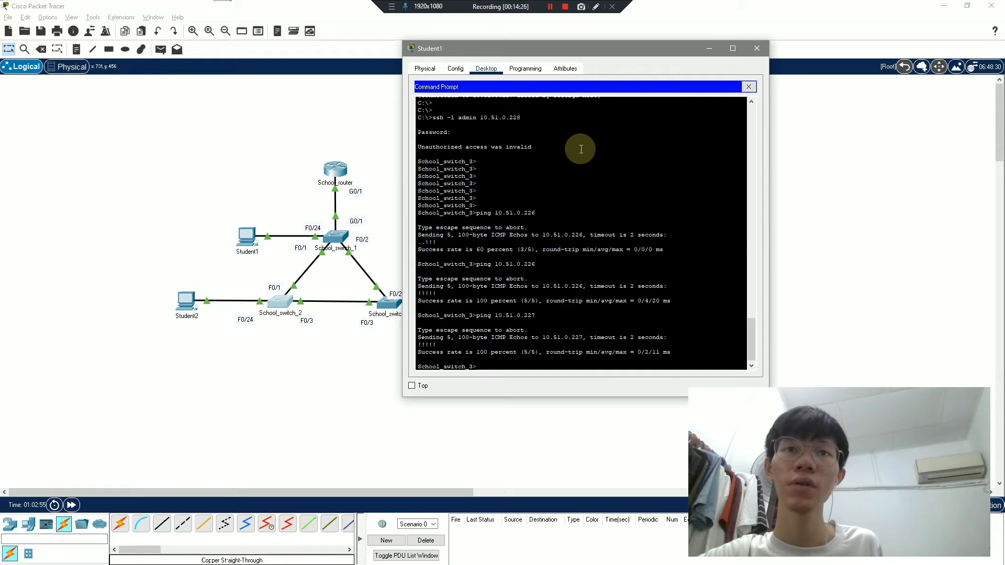
pyautogui.write('exit')
pyautogui.press('Return')
pyautogui.press('Return')
pyautogui.press('Return')
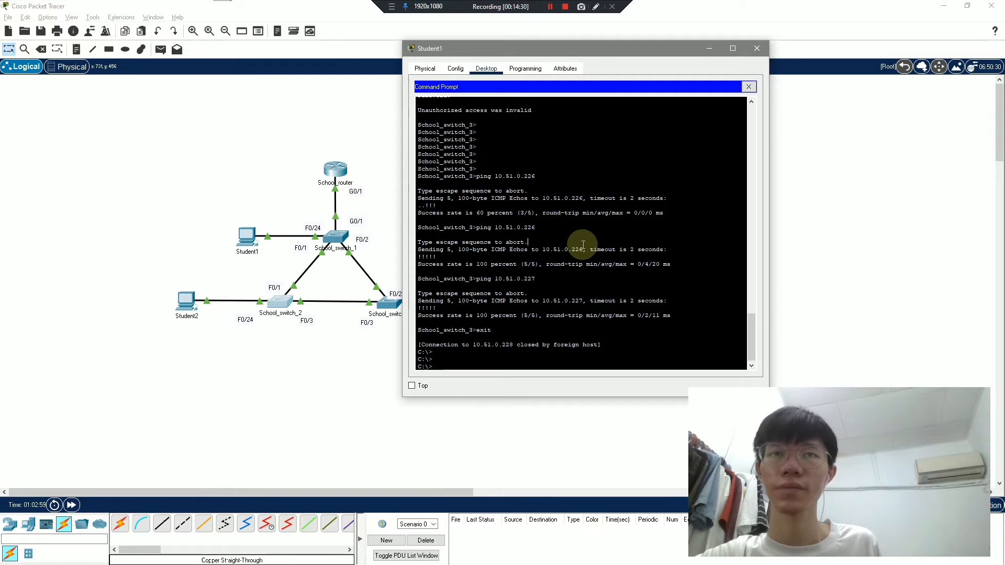
# - Run exit once more at Student1's C:\> prompt and enter a blank line
pyautogui.click(595, 274)
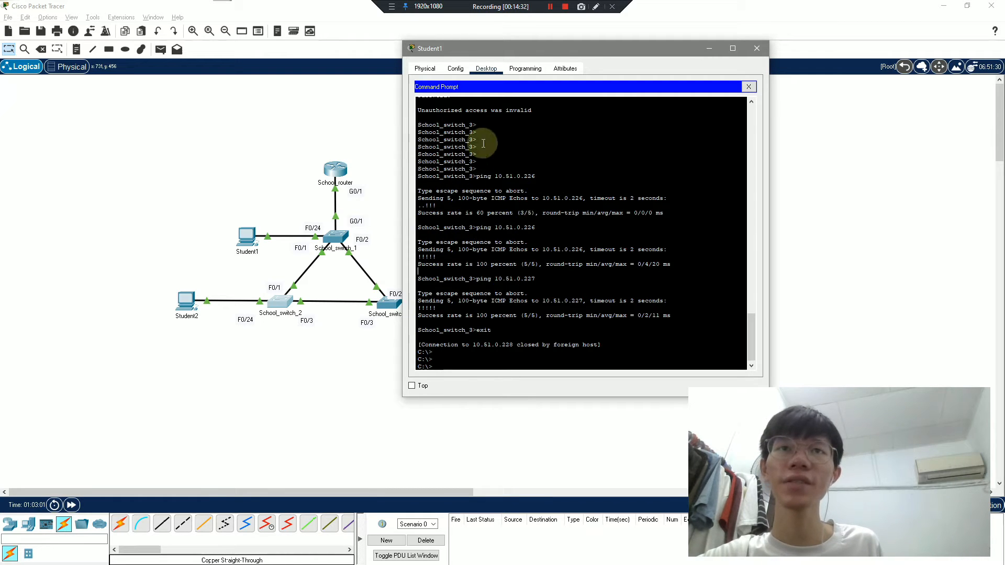
pyautogui.scroll(3, 554, 195)
pyautogui.scroll(-3, 631, 271)
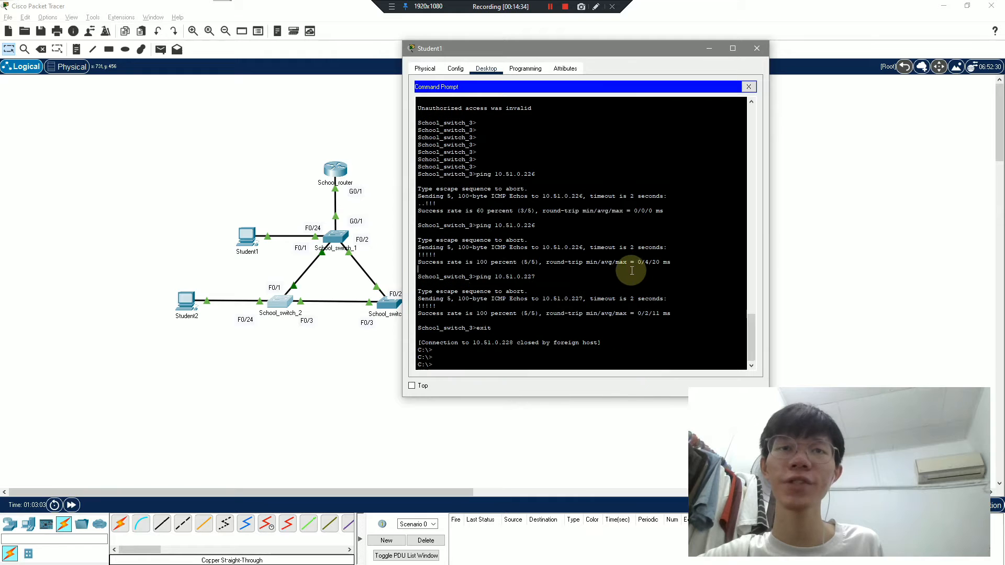
pyautogui.write('exit')
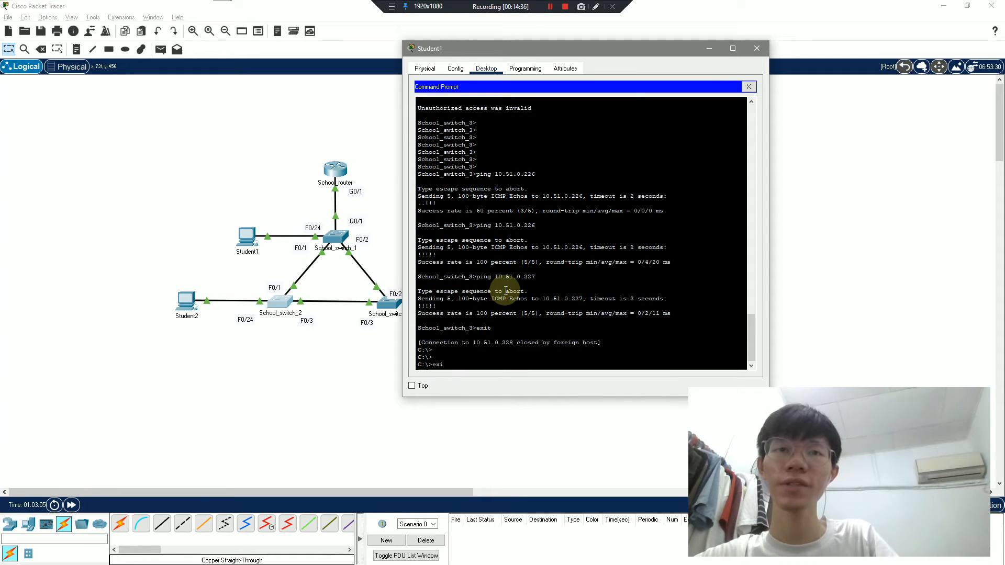
pyautogui.press('Return')
pyautogui.click(654, 156)
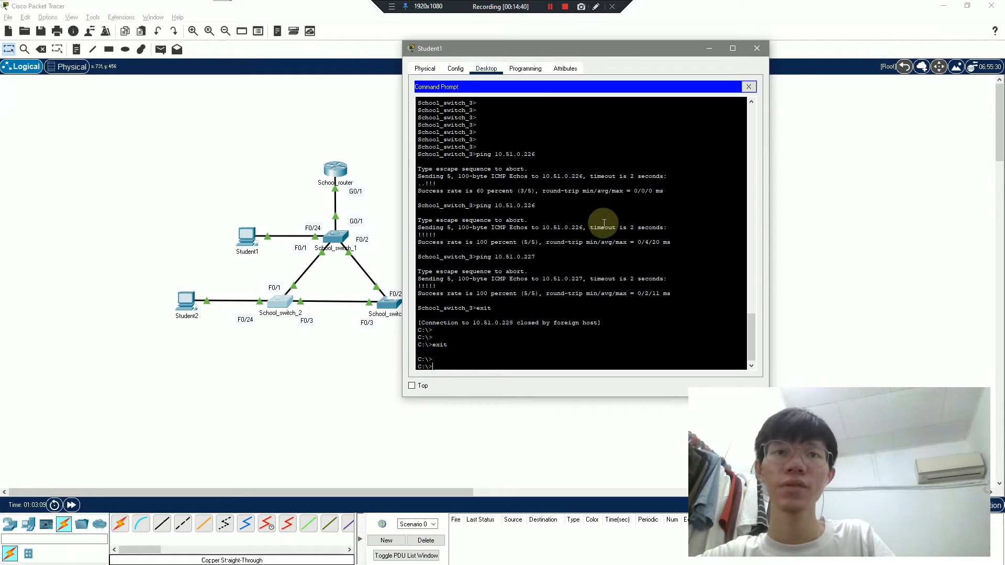
pyautogui.press('Return')
# - Copy School_switch_1's VLAN99 address from ip addr table.docx in WPS Office and run ping 10.51.0.226 from Student1's own prompt
pyautogui.write('ping')
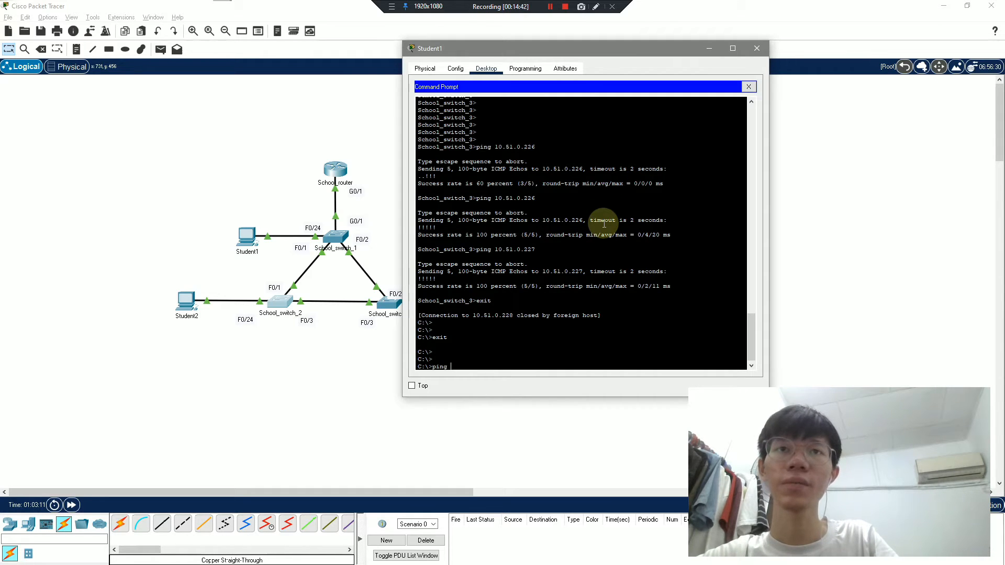
pyautogui.write('ping')
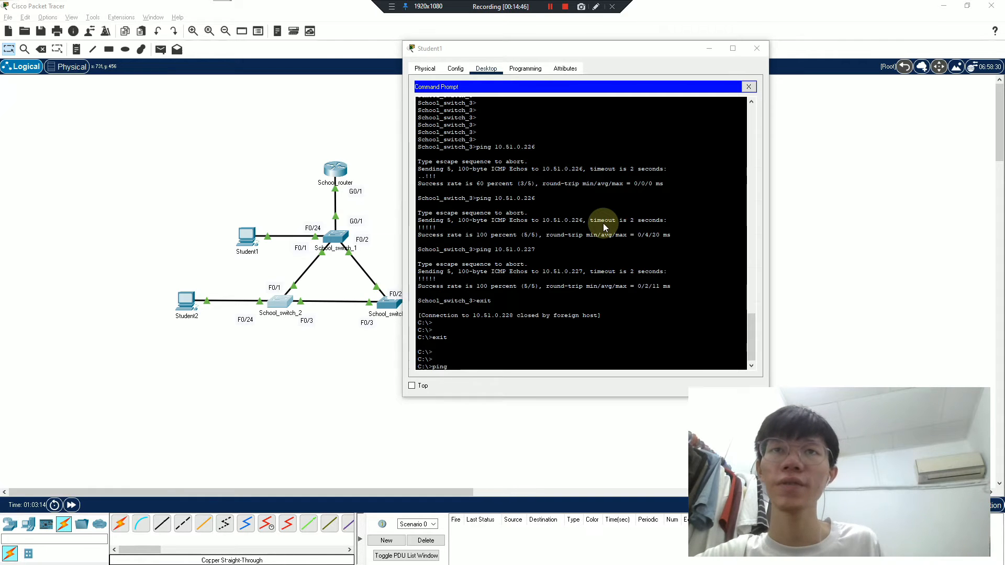
pyautogui.hotkey('alt', 'Tab')
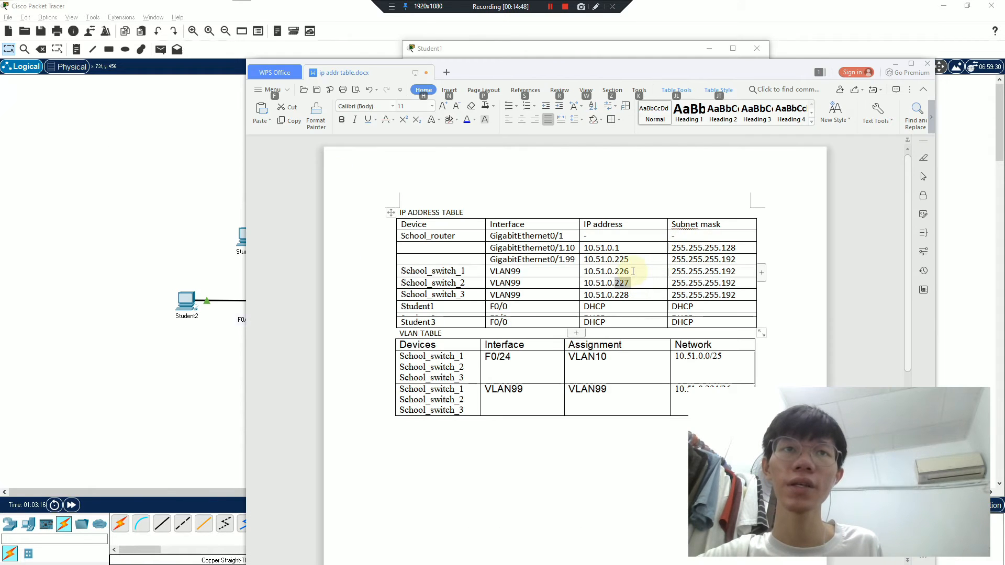
pyautogui.moveTo(632, 271); pyautogui.dragTo(583, 272)
pyautogui.hotkey('ctrl', 'c')
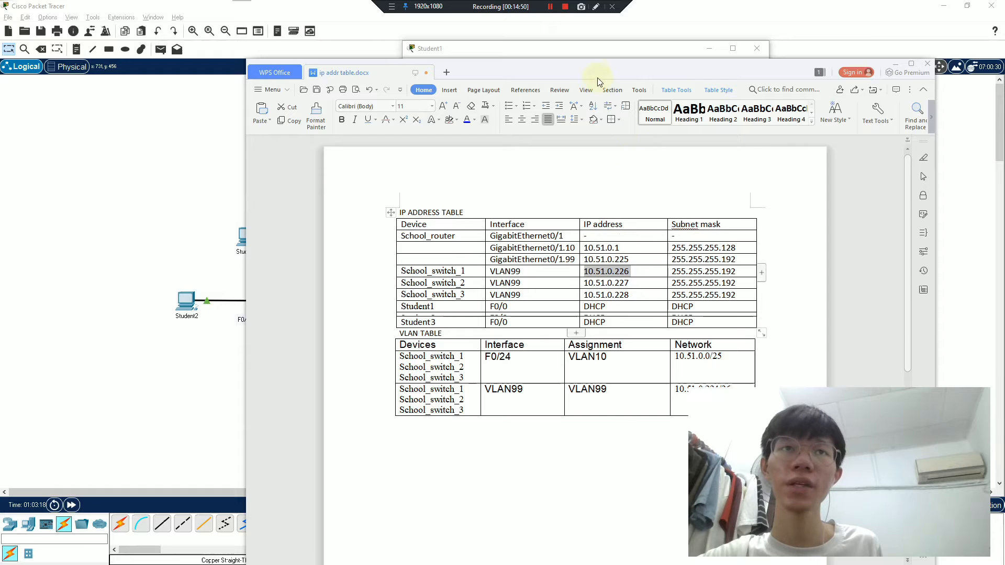
pyautogui.click(896, 64)
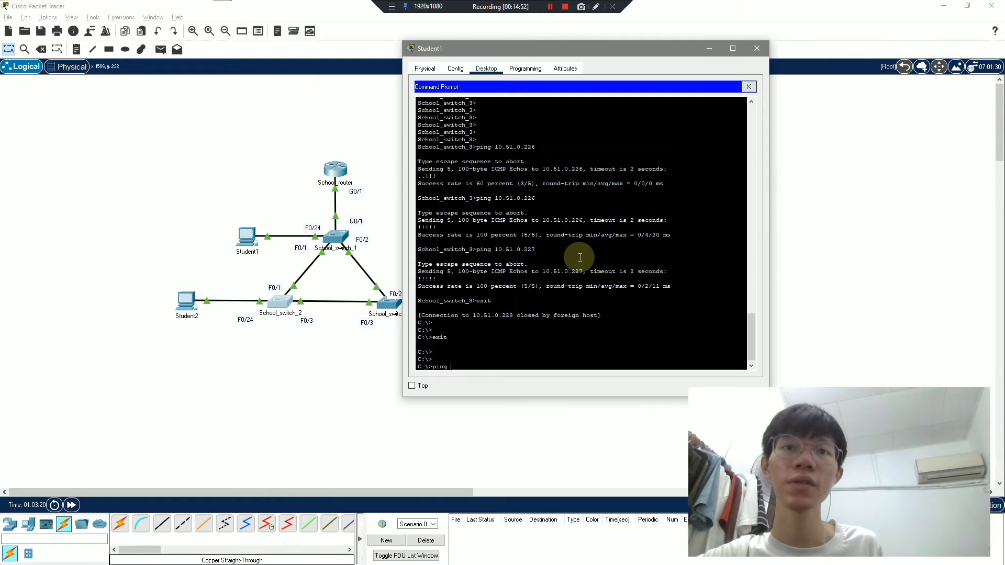
pyautogui.hotkey('ctrl', 'v')
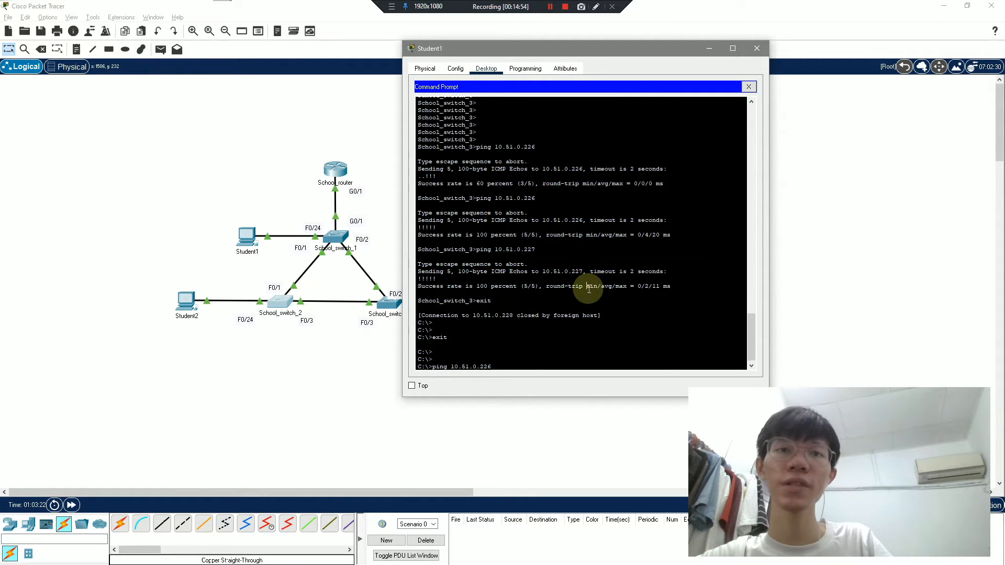
pyautogui.press('Return')
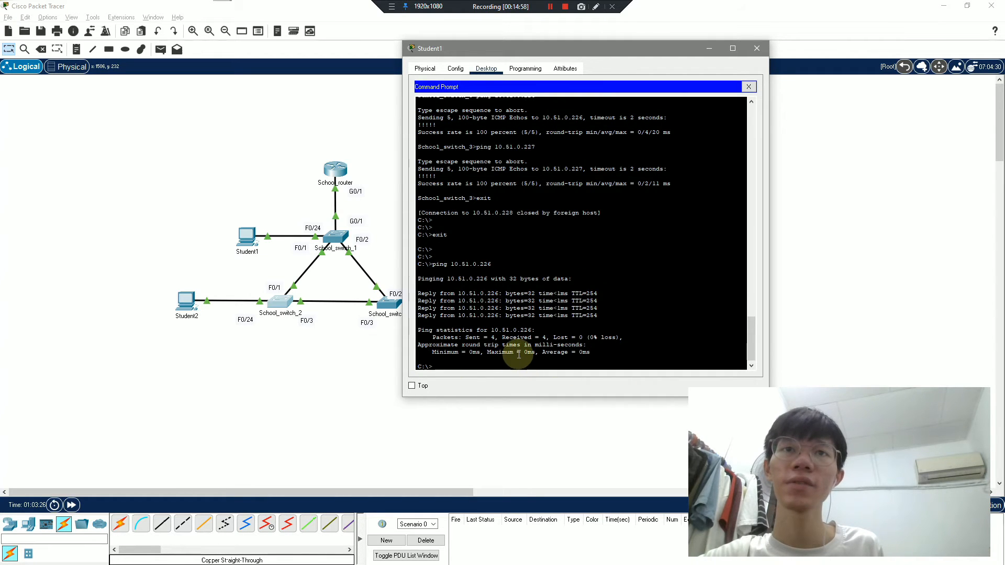
# - Check School_switch_2's VLAN99 address in ip addr table.docx in WPS Office and run ping 10.51.0.227 from Student1's own prompt
pyautogui.hotkey('alt', 'Tab')
pyautogui.moveTo(630, 283); pyautogui.dragTo(580, 285)
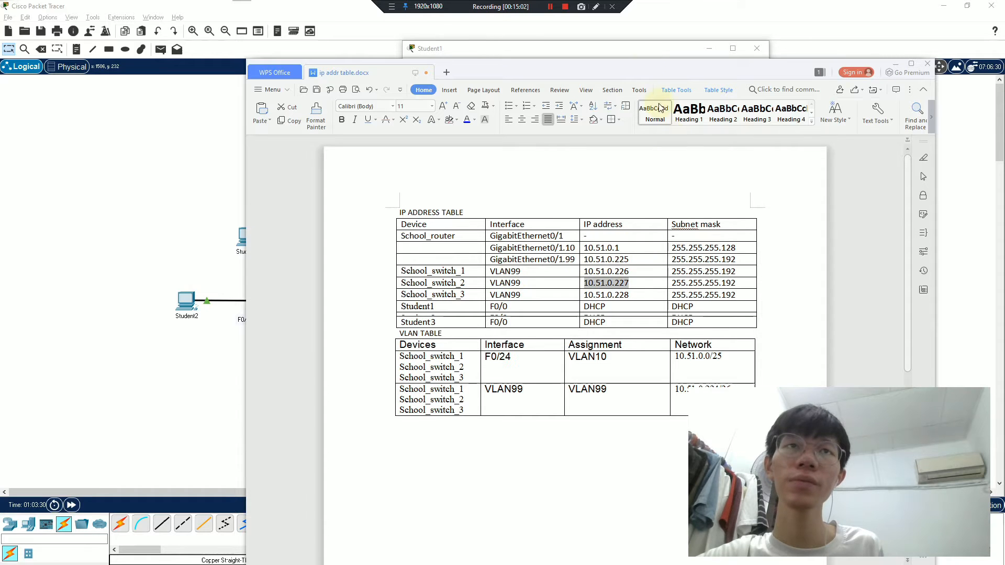
pyautogui.click(897, 65)
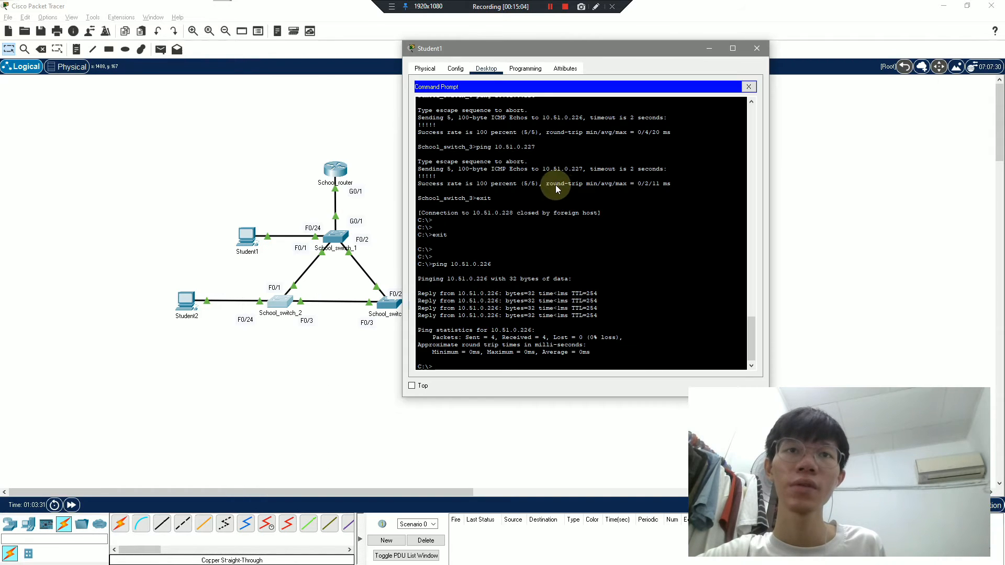
pyautogui.press('Up')
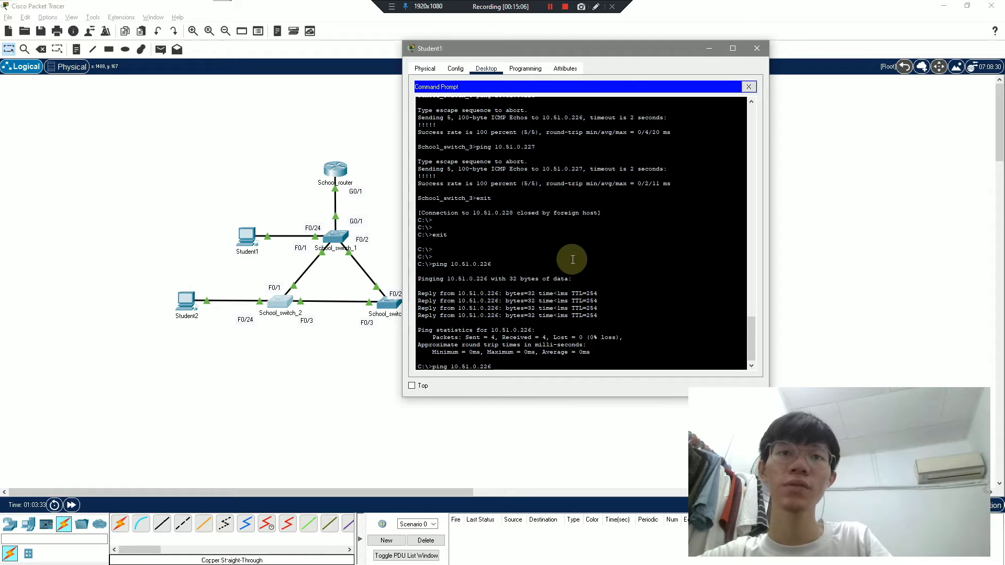
pyautogui.write('7')
pyautogui.press('Return')
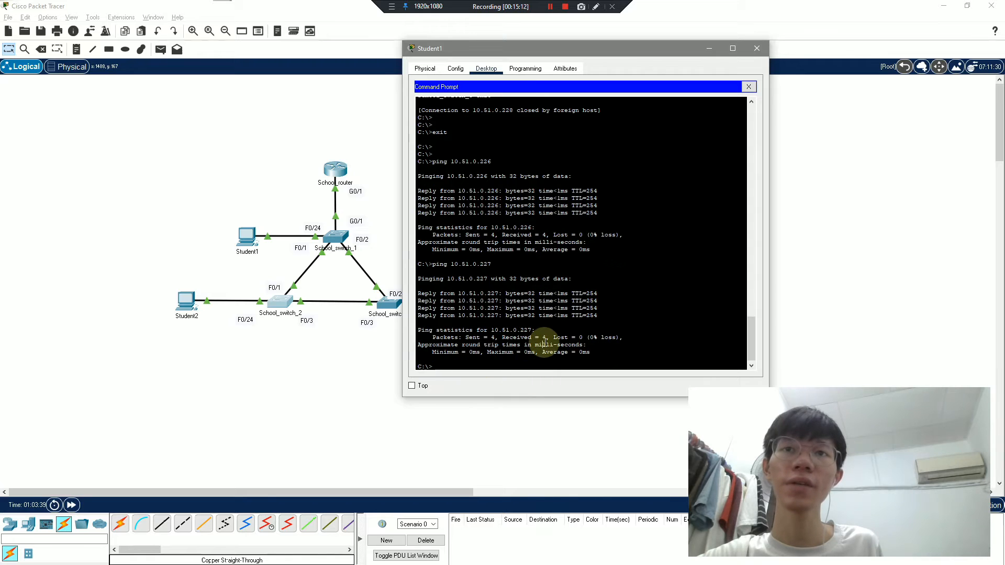
# - Copy School_switch_3's VLAN99 address from ip addr table.docx in WPS Office and run ping 10.51.0.228 from Student1's own prompt
pyautogui.hotkey('alt', 'Tab')
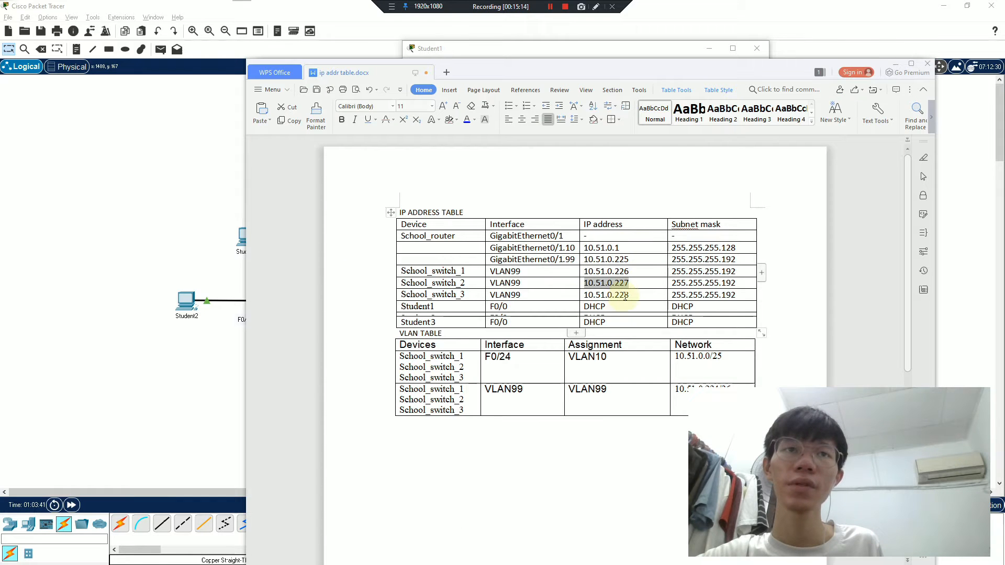
pyautogui.moveTo(626, 295); pyautogui.dragTo(592, 325)
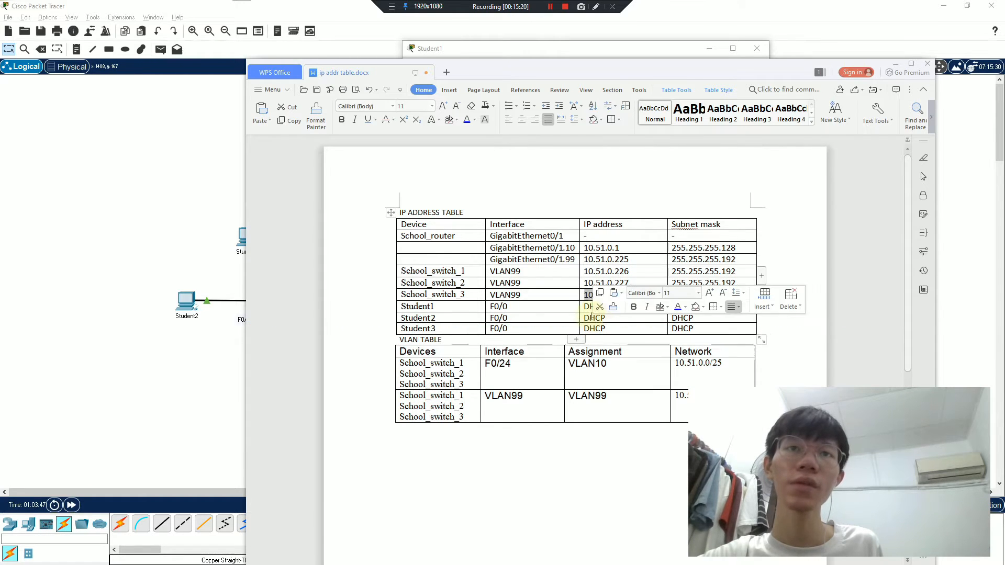
pyautogui.click(897, 63)
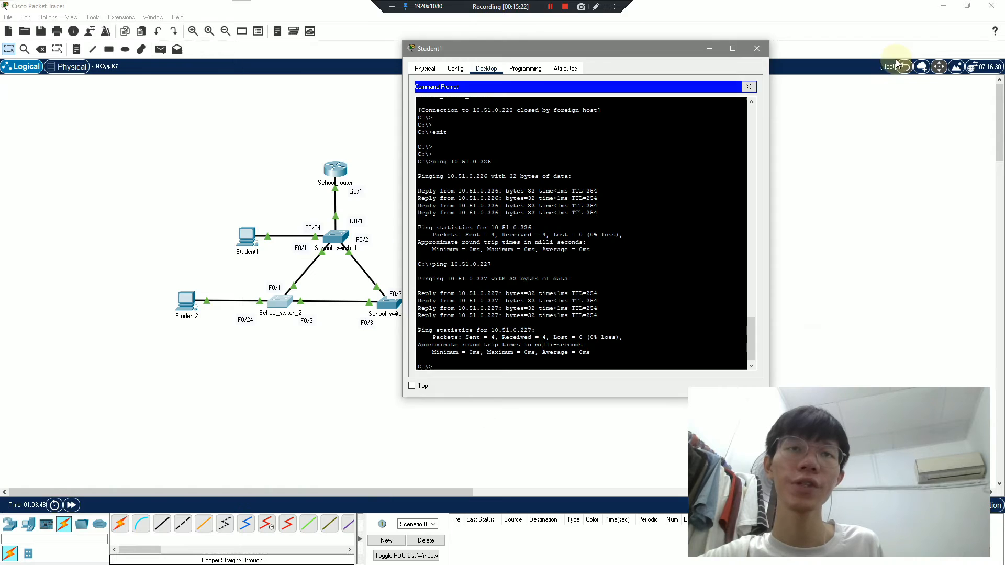
pyautogui.write('ping')
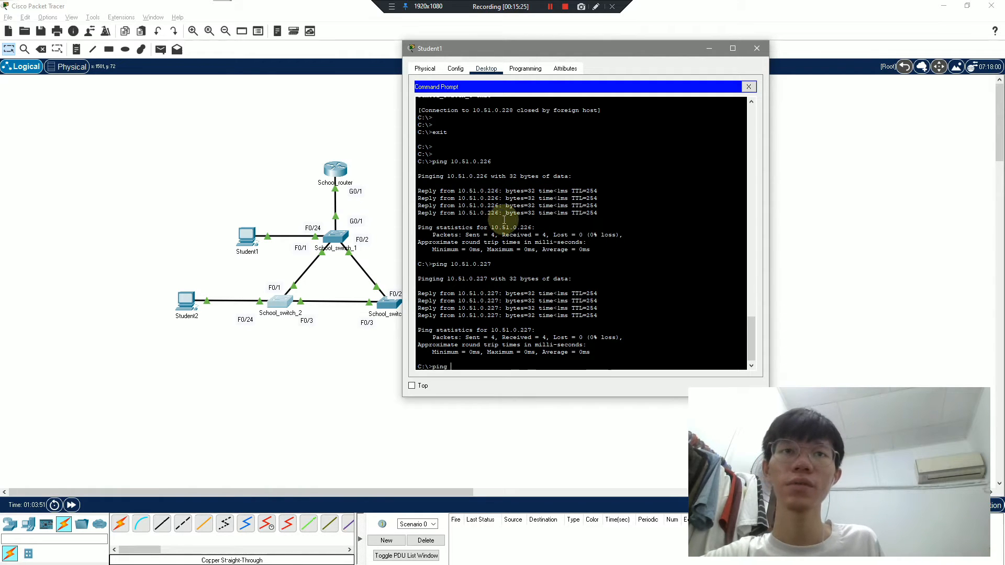
pyautogui.rightClick(503, 222)
pyautogui.click(527, 239)
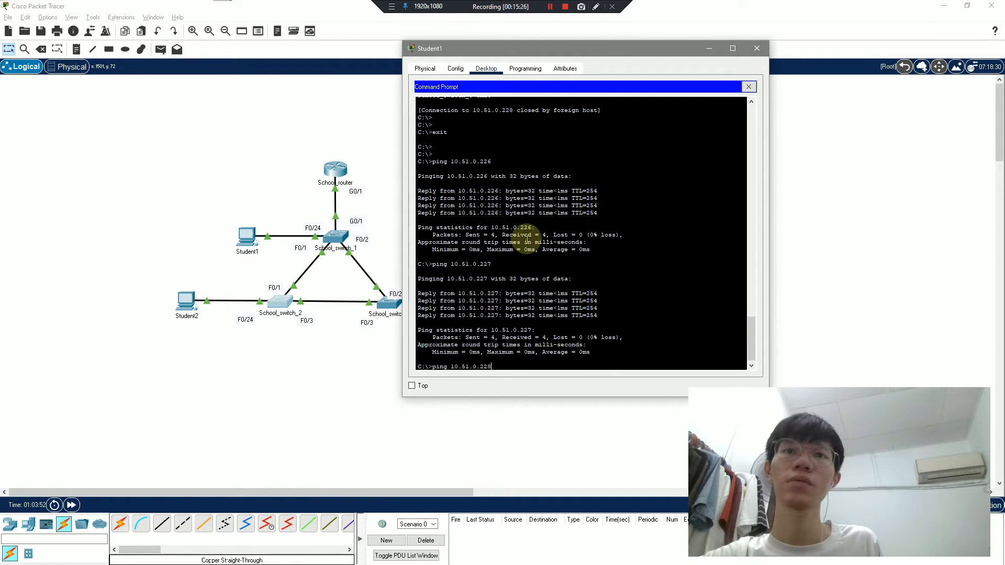
pyautogui.press('Return')
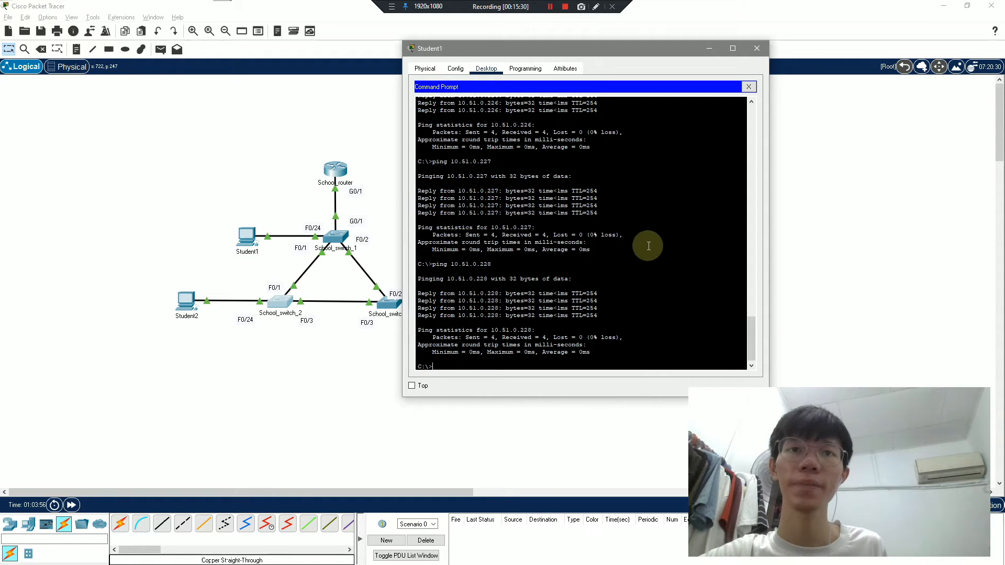
# - Close Student1's window and reopen its Command Prompt from the topology
pyautogui.click(756, 50)
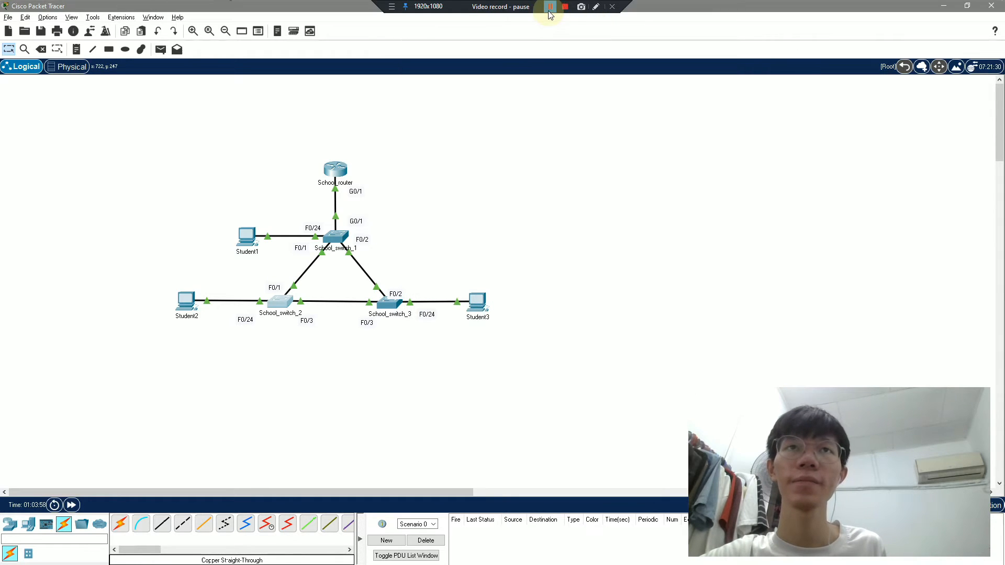
pyautogui.click(248, 245)
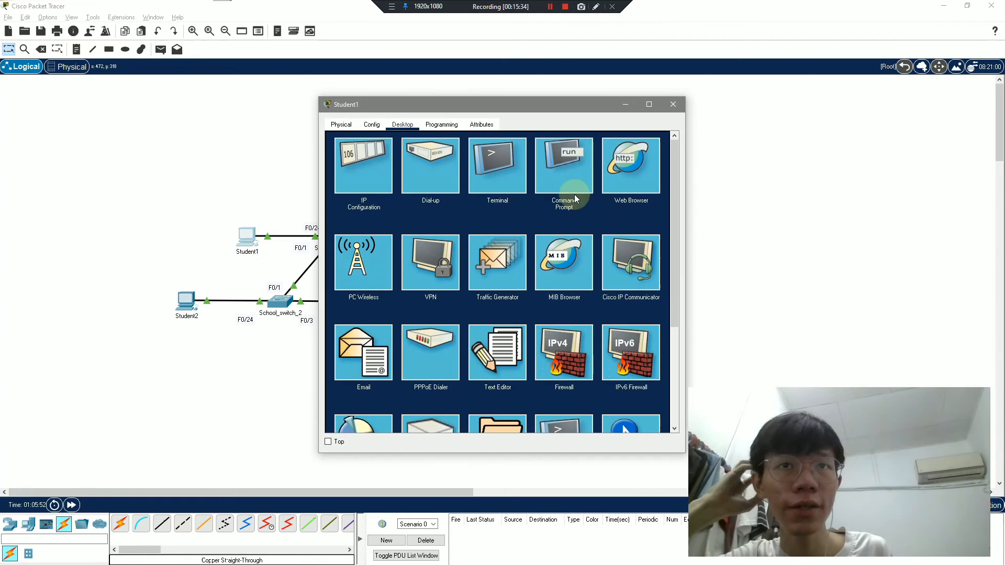
pyautogui.click(551, 198)
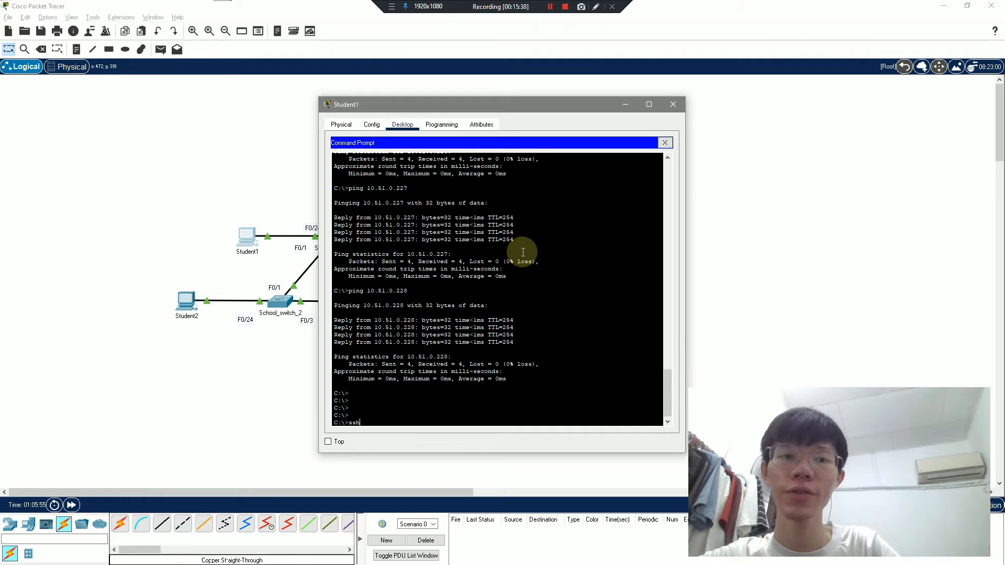
# - Check School_switch_1's VLAN99 address in ip addr table.docx in WPS Office and run ssh -l admin 10.51.0.226 from Student1
pyautogui.write('ssh -l')
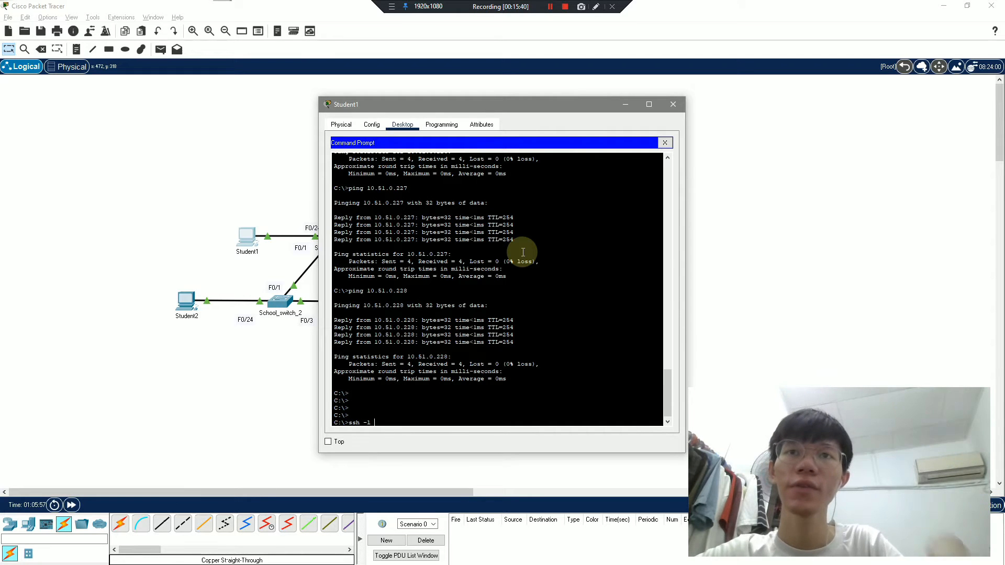
pyautogui.moveTo(481, 107); pyautogui.dragTo(633, 91)
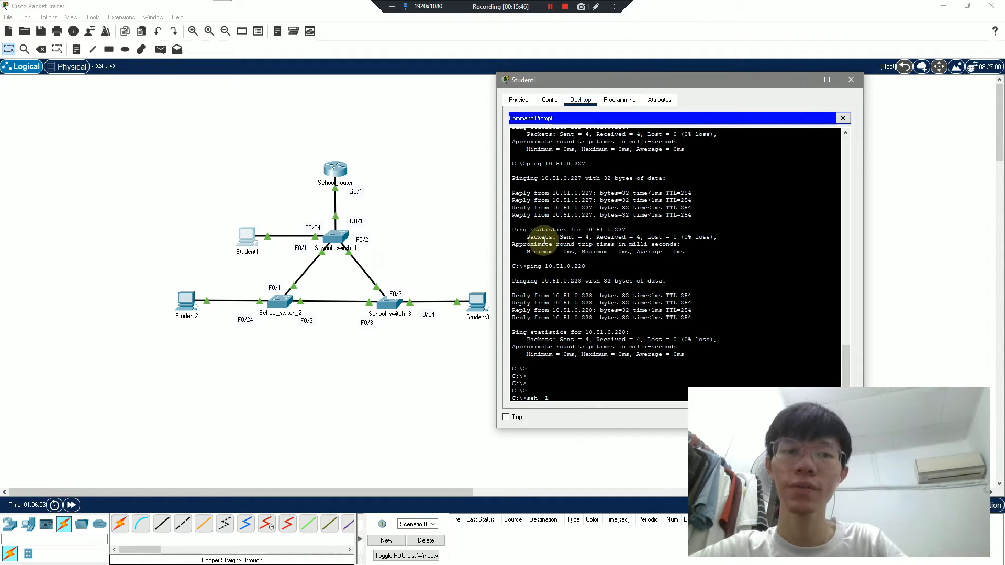
pyautogui.write('10.51.0.228')
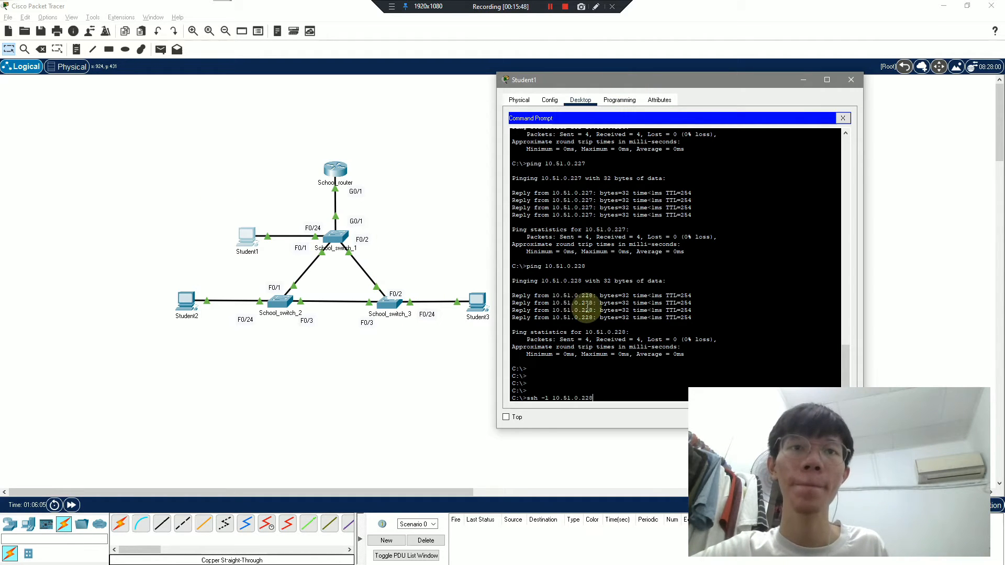
pyautogui.hotkey('alt', 'Tab')
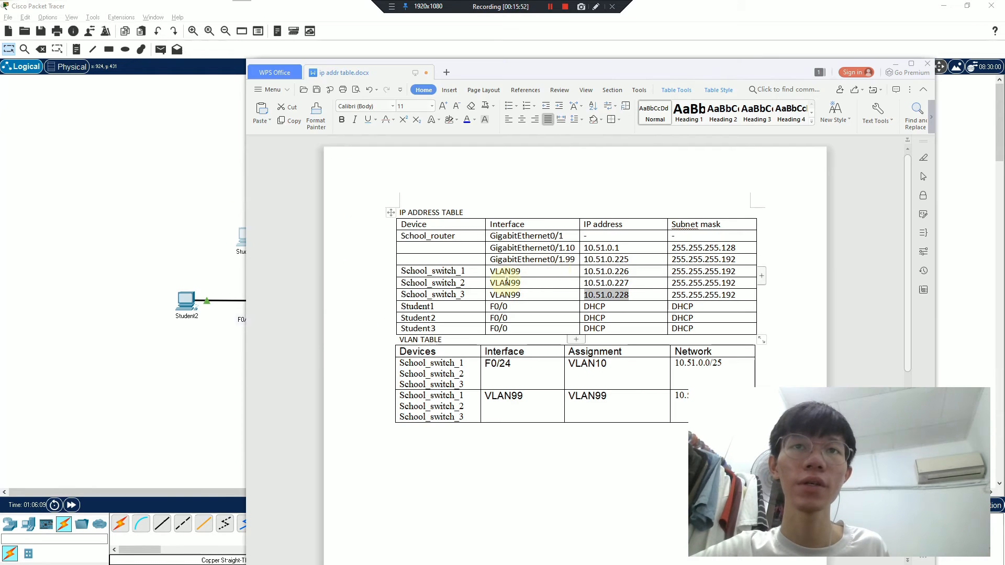
pyautogui.click(895, 64)
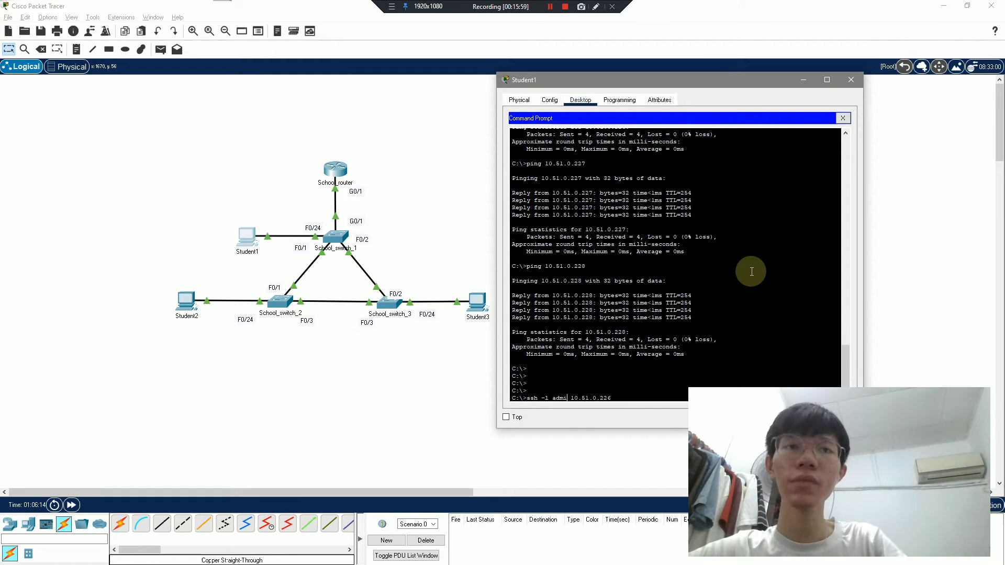
pyautogui.write('n')
pyautogui.press('Return')
# - Log in to School_switch_1 with the SSH account password and enter blank lines at its prompt
pyautogui.press('Return')
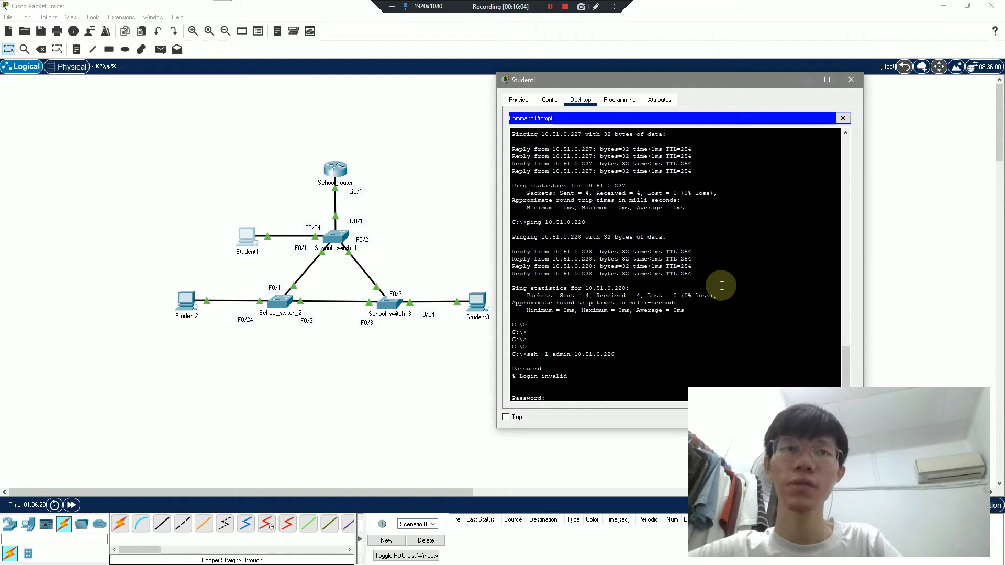
pyautogui.press('Return')
pyautogui.press('Return')
pyautogui.press('Return')
pyautogui.press('Return')
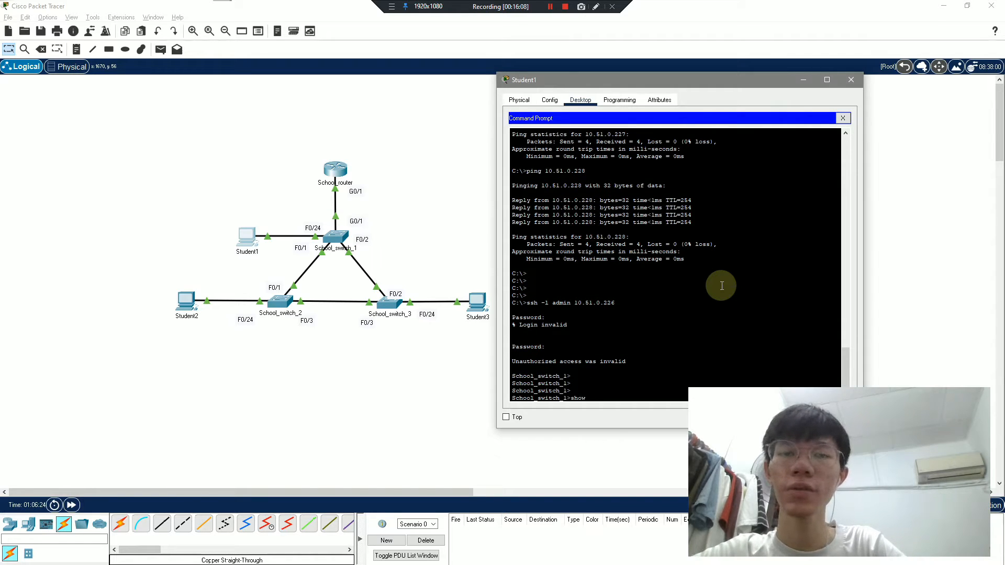
# - List the show vlan options with ? and run show vlan brief on School_switch_1
pyautogui.write('show vlan')
pyautogui.press('Tab')
pyautogui.write('?')
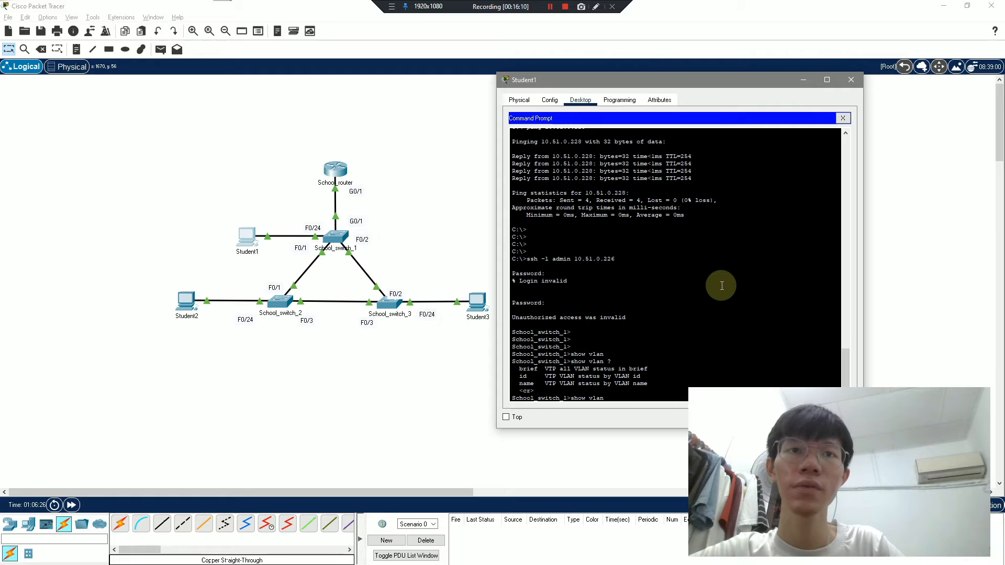
pyautogui.write('bri')
pyautogui.press('Tab')
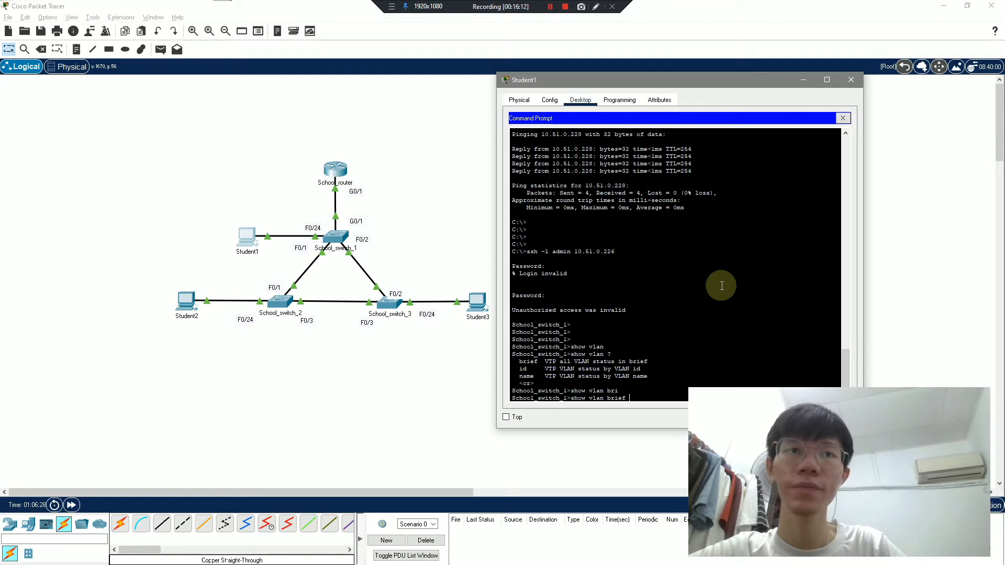
pyautogui.press('Return')
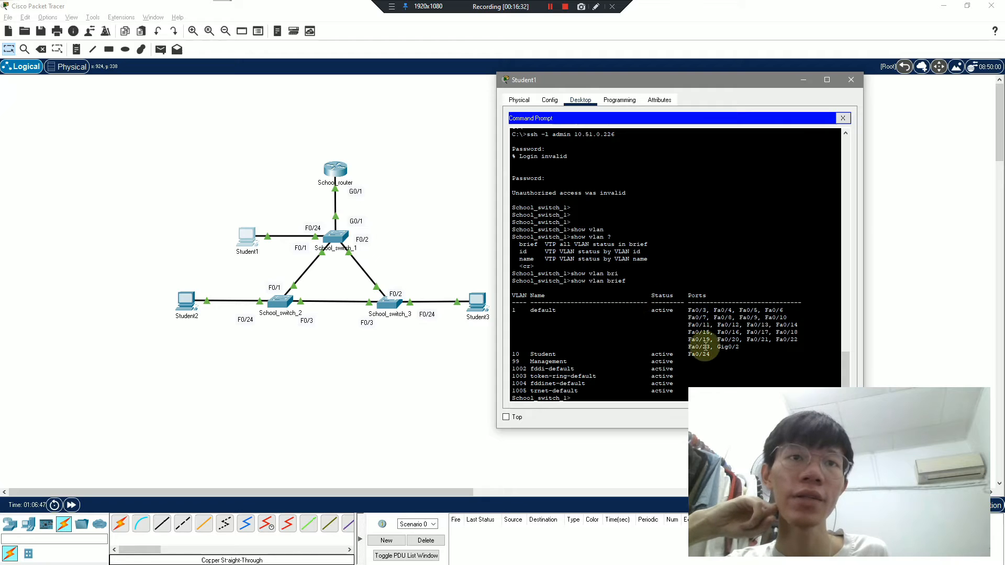
# - Examine the port assigned to VLAN 10 Student and the VLAN 99 Management entry in School_switch_1's VLAN list
pyautogui.moveTo(708, 355); pyautogui.dragTo(690, 355)
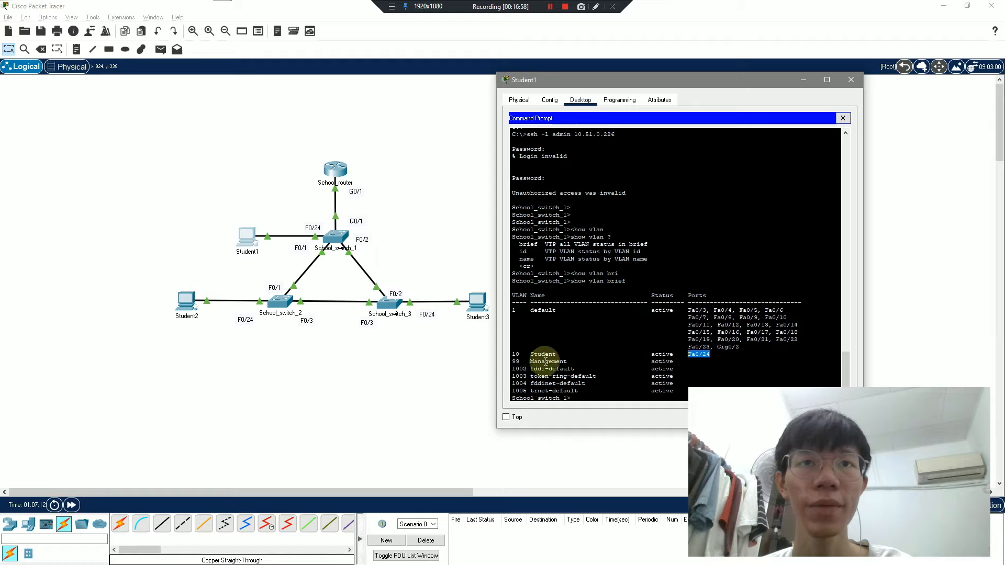
pyautogui.moveTo(541, 361); pyautogui.dragTo(563, 361)
pyautogui.click(641, 361)
pyautogui.click(549, 7)
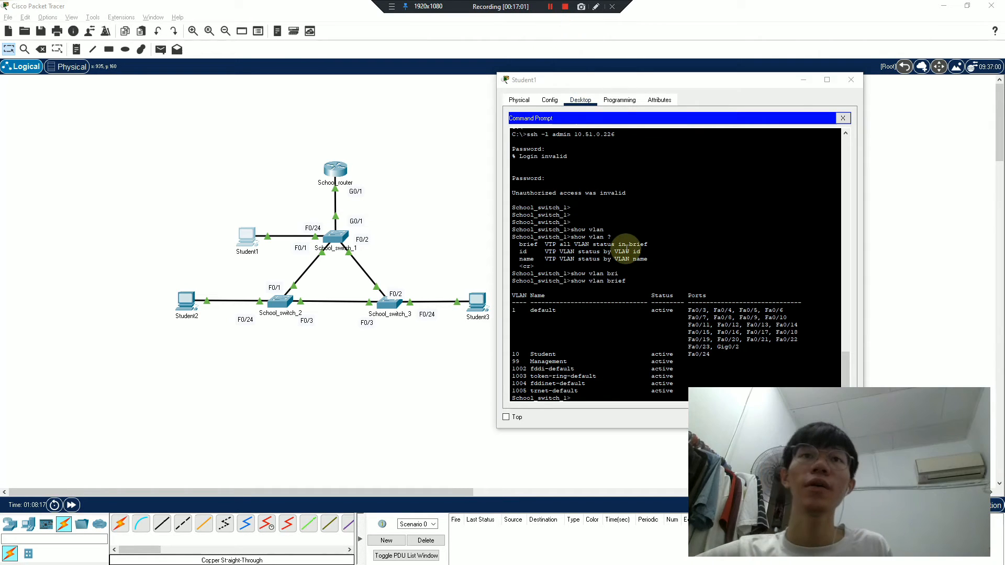
# - Try completing show interfaces with bri on School_switch_1, remove it and list the show interfaces options with ?
pyautogui.click(627, 249)
pyautogui.write('show int')
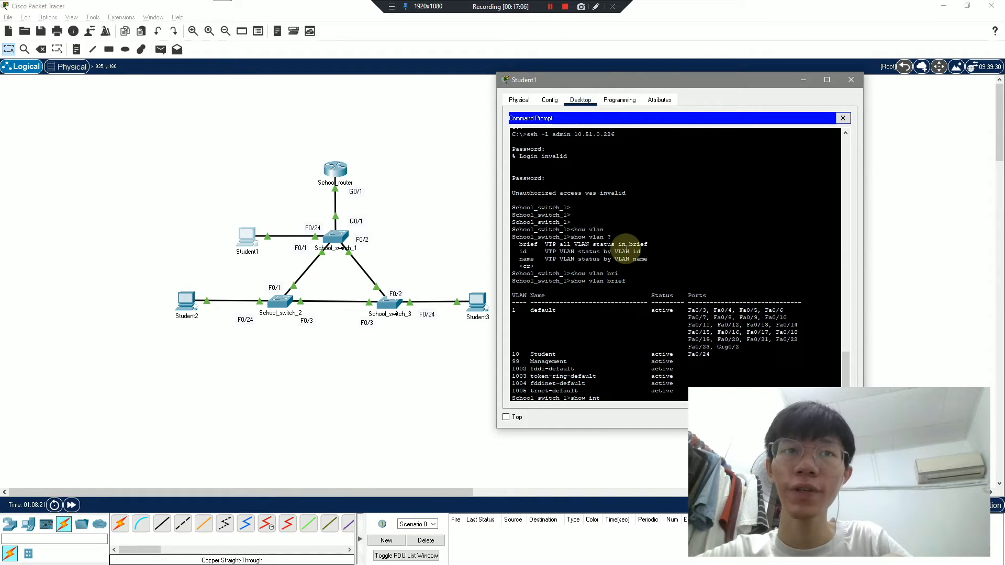
pyautogui.press('Tab')
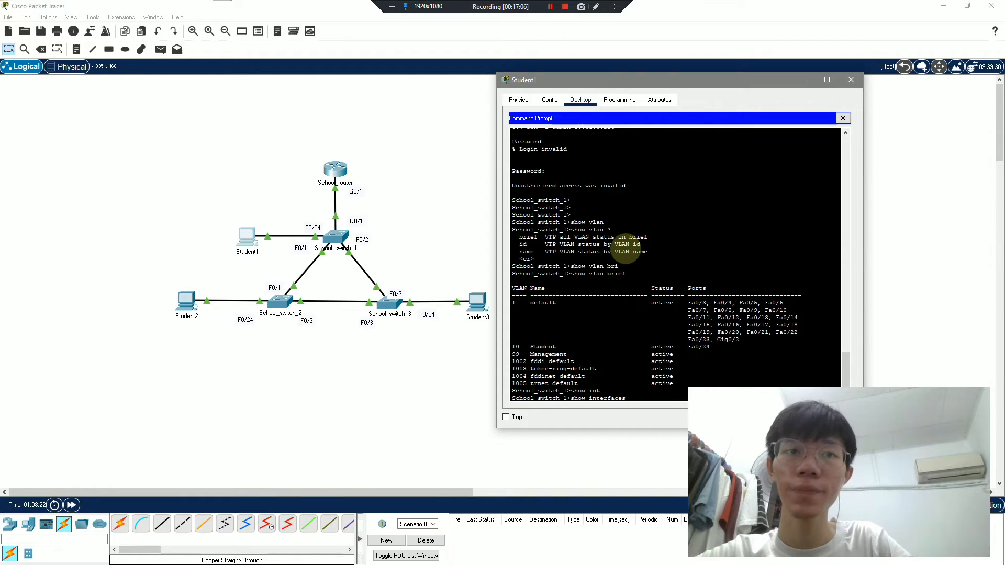
pyautogui.write('bri')
pyautogui.press('Tab')
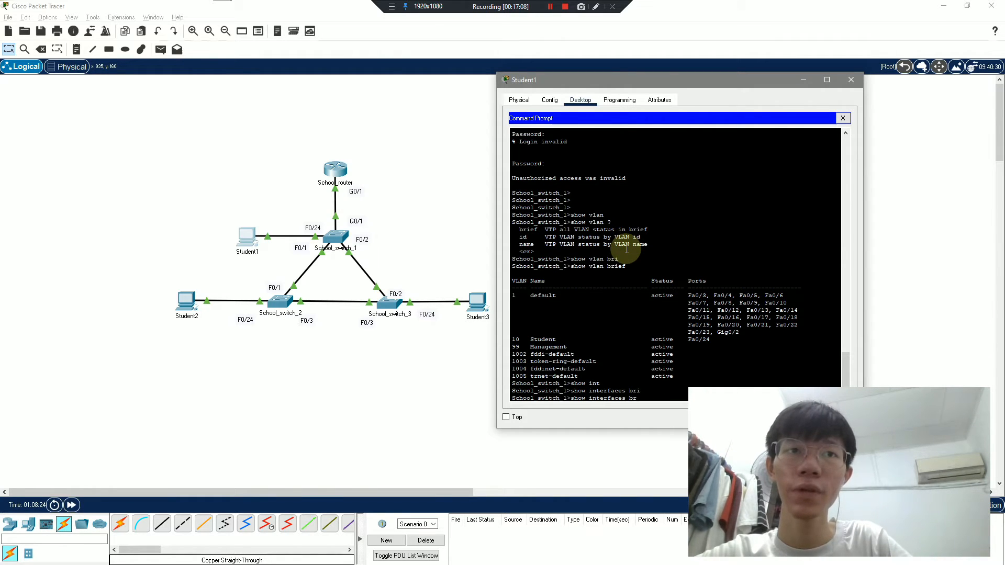
pyautogui.press('BackSpace')
pyautogui.press('BackSpace')
pyautogui.press('Tab')
pyautogui.write('?')
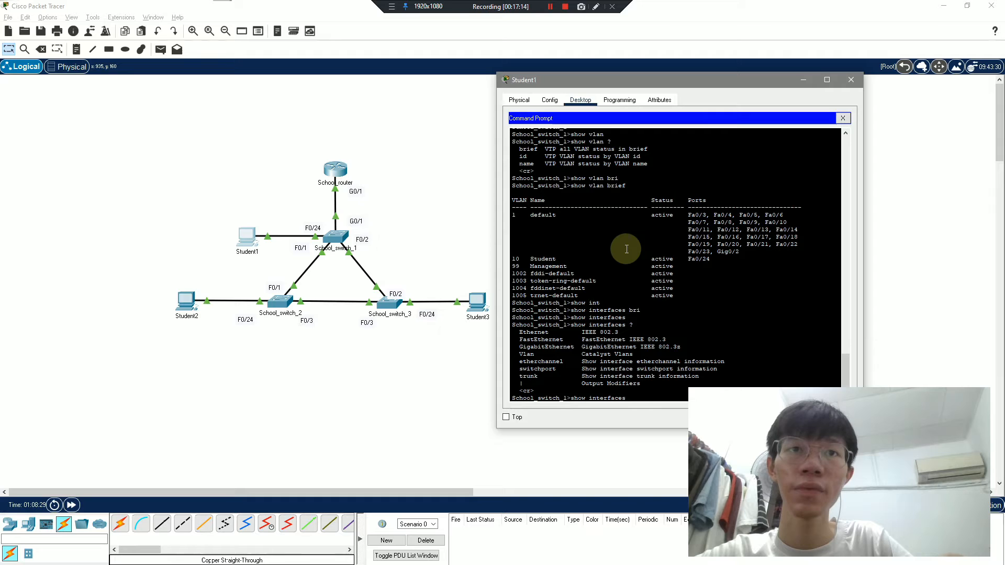
# - Complete the command with the switchport option and run show interfaces switchport on School_switch_1
pyautogui.write('sw')
pyautogui.press('Tab')
pyautogui.write('?')
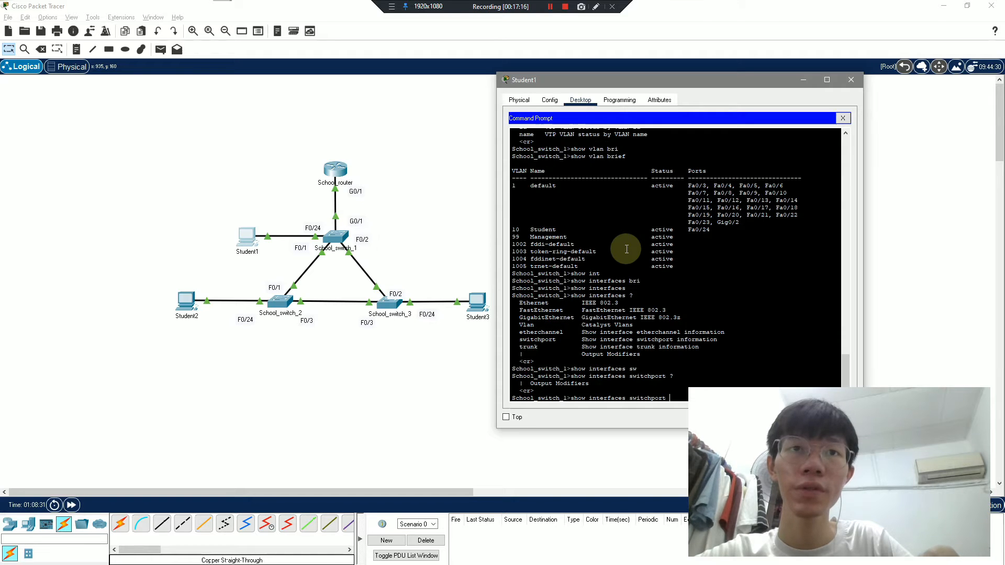
pyautogui.press('Return')
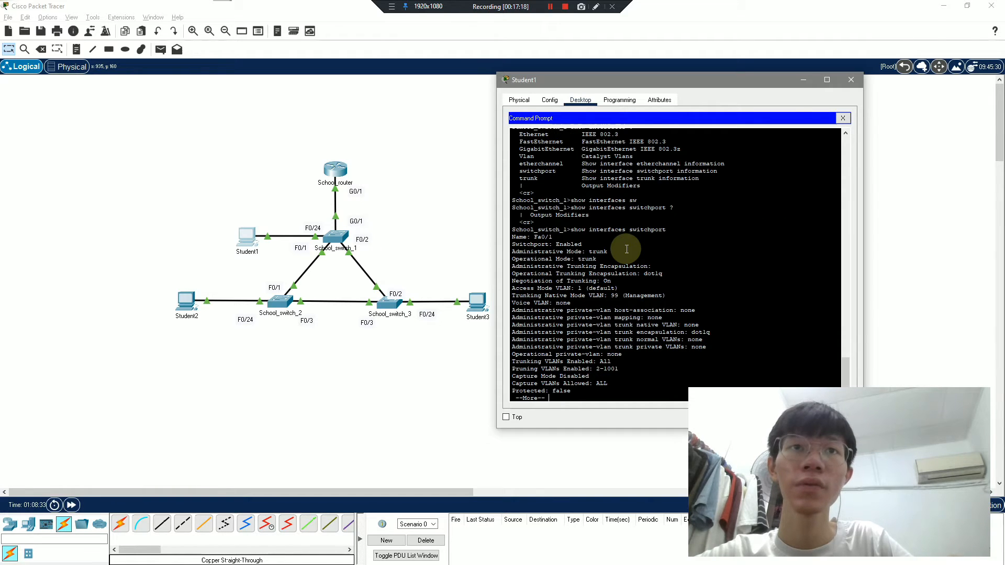
# - Page to the end of Fa0/1's switchport details and examine its administrative and operational modes
pyautogui.press('Return')
pyautogui.press('Return')
pyautogui.press('Return')
pyautogui.press('Return')
pyautogui.press('Return')
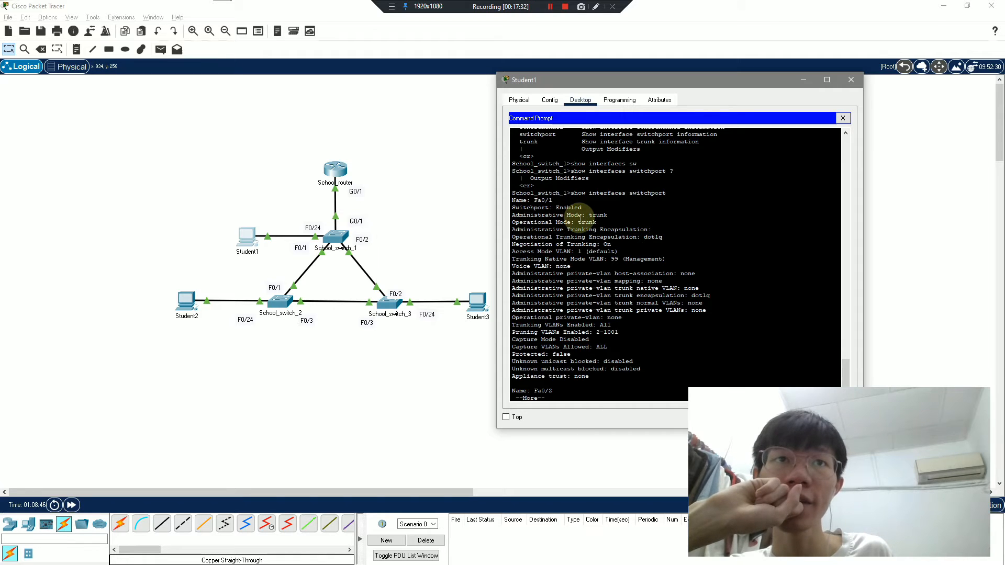
pyautogui.moveTo(589, 214)
pyautogui.mouseDown()
pyautogui.moveTo(599, 212)
pyautogui.moveTo(590, 221)
pyautogui.mouseUp()
pyautogui.click(595, 226)
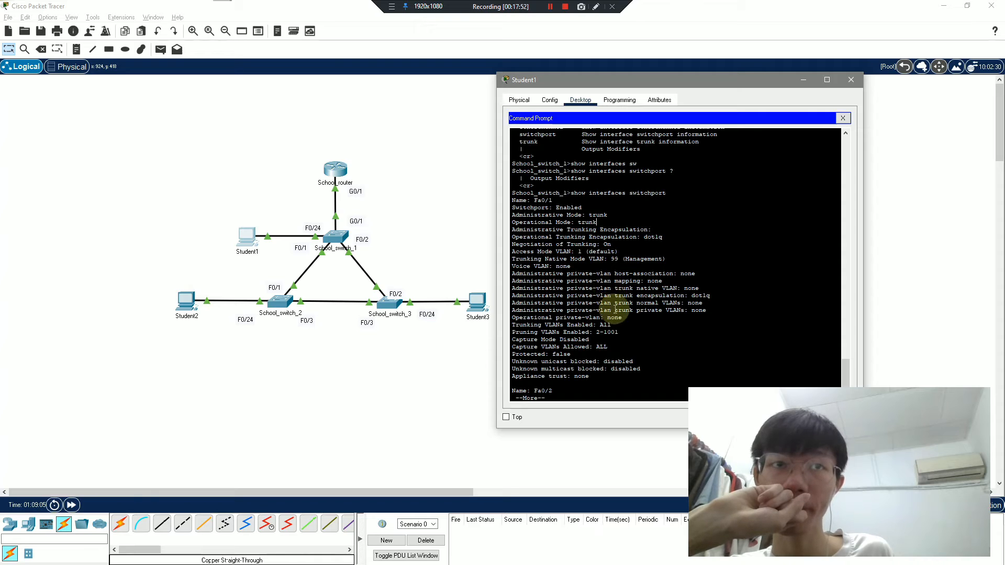
# - Page through the remaining switchport output on School_switch_1 from Fa0/2 to Fa0/5 and review each port's trunking details
pyautogui.press('Return')
pyautogui.press('Return')
pyautogui.press('Return')
pyautogui.press('Return')
pyautogui.press('Return')
pyautogui.press('Return')
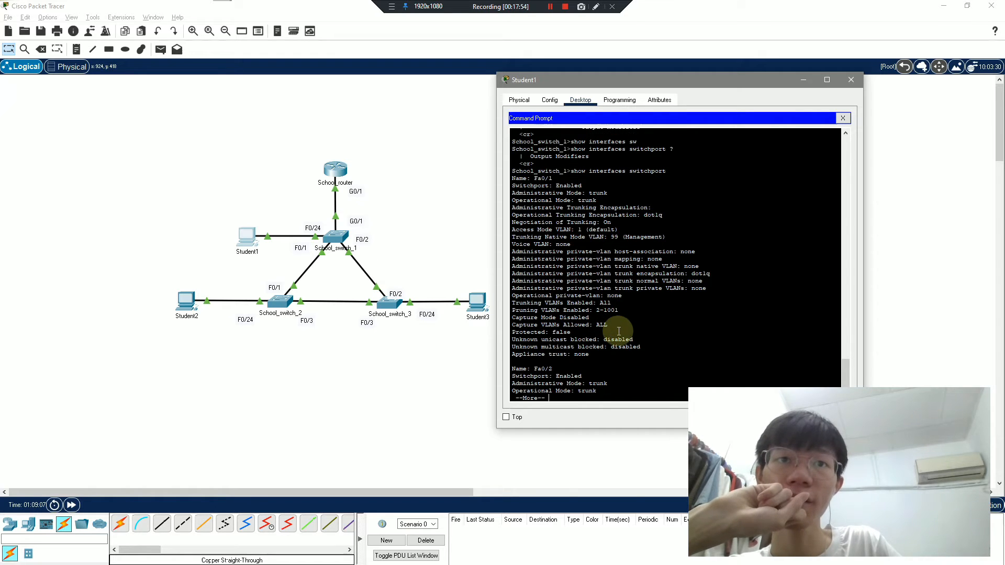
pyautogui.press('Return')
pyautogui.press('Return')
pyautogui.press('Return')
pyautogui.press('Return')
pyautogui.press('Return')
pyautogui.press('Return')
pyautogui.press('Return')
pyautogui.press('Return')
pyautogui.press('Return')
pyautogui.press('Return')
pyautogui.press('Return')
pyautogui.press('Return')
pyautogui.press('Return')
pyautogui.press('Return')
pyautogui.press('Return')
pyautogui.press('Return')
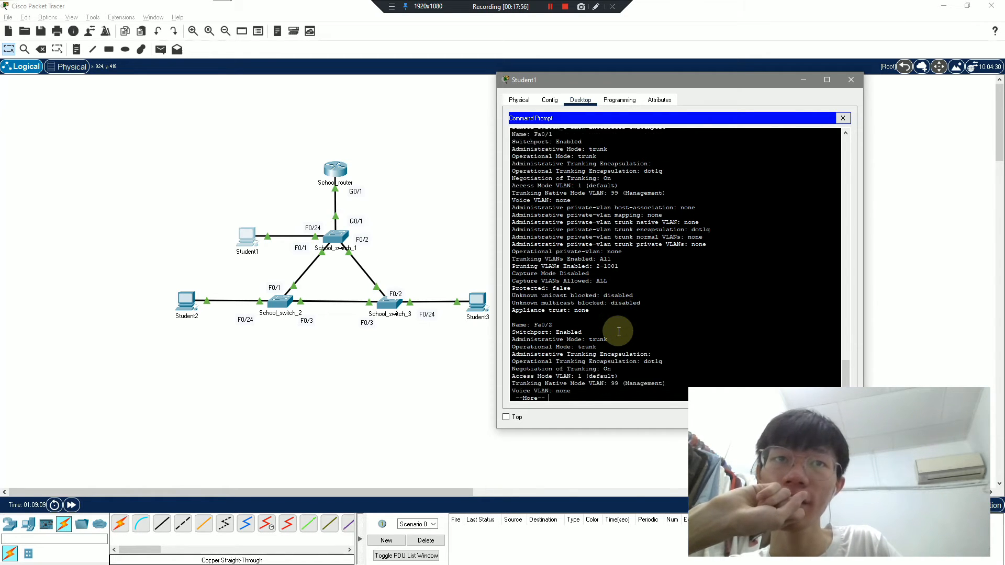
pyautogui.press('Return')
pyautogui.press('Return')
pyautogui.press('Return')
pyautogui.press('Return')
pyautogui.press('Return')
pyautogui.press('Return')
pyautogui.press('Return')
pyautogui.press('Return')
pyautogui.press('Return')
pyautogui.press('Return')
pyautogui.press('Return')
pyautogui.press('Return')
pyautogui.press('Return')
pyautogui.press('Return')
pyautogui.press('Return')
pyautogui.press('Return')
pyautogui.press('Return')
pyautogui.press('Return')
pyautogui.press('Return')
pyautogui.press('Return')
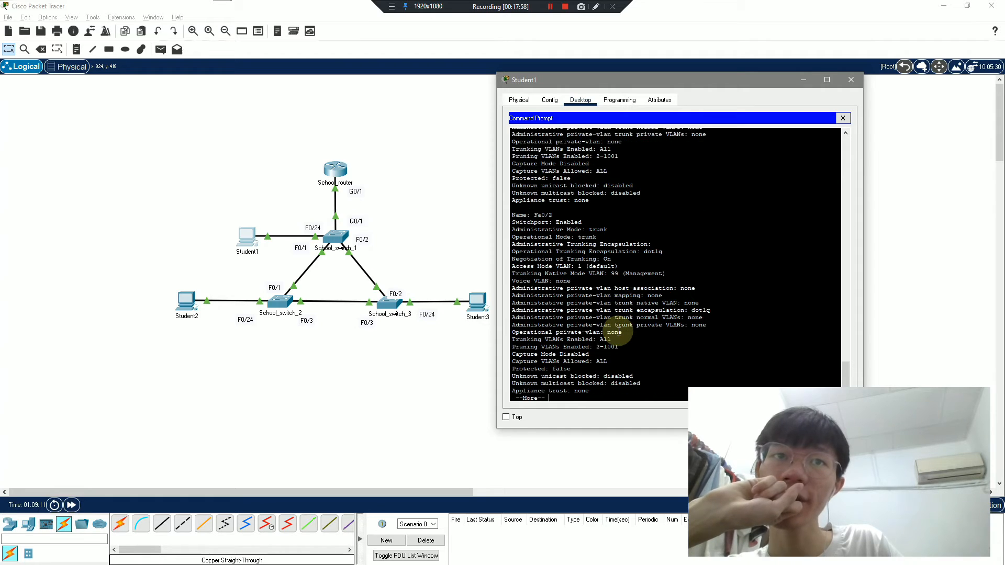
pyautogui.press('Return')
pyautogui.press('Return')
pyautogui.press('Return')
pyautogui.press('Return')
pyautogui.press('Return')
pyautogui.press('Return')
pyautogui.press('Return')
pyautogui.press('Return')
pyautogui.press('Return')
pyautogui.press('Return')
pyautogui.press('Return')
pyautogui.press('Return')
pyautogui.press('Return')
pyautogui.press('Return')
pyautogui.press('Return')
pyautogui.press('Return')
pyautogui.press('Return')
pyautogui.press('Return')
pyautogui.press('Return')
pyautogui.press('Return')
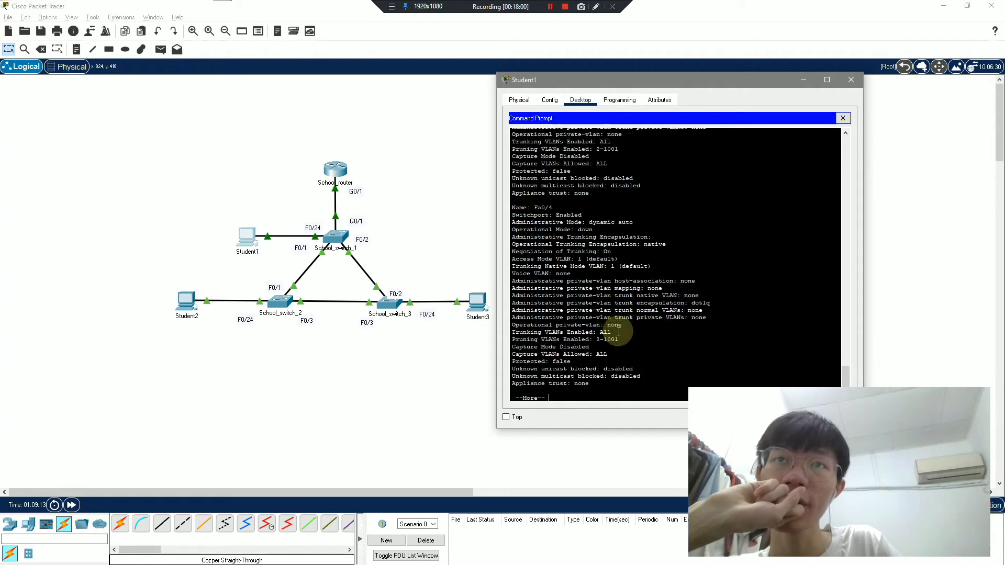
pyautogui.scroll(15, 619, 331)
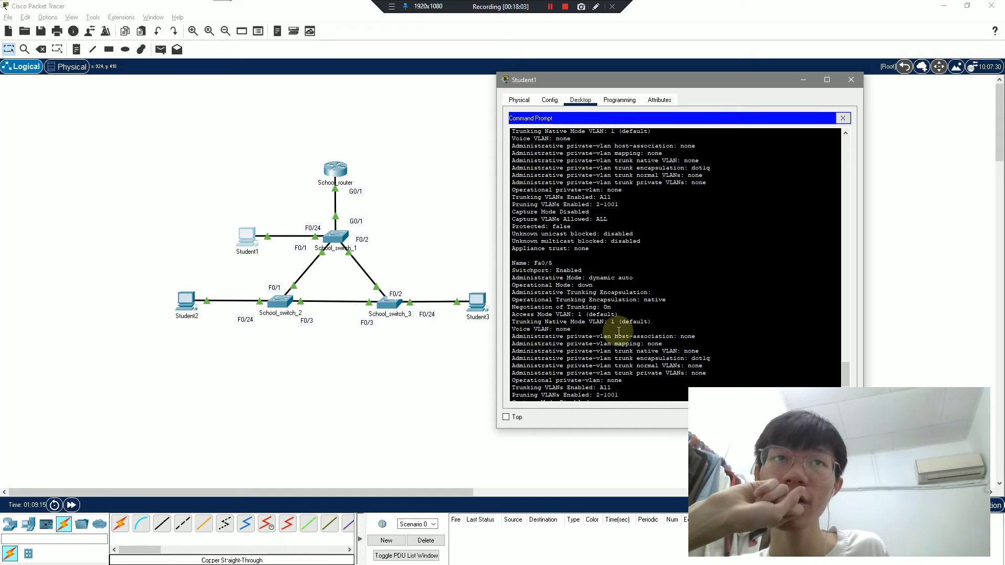
# - Examine the per-port trunking details in the show interfaces switchport output of School_switch_1, paging through the remaining interfaces
pyautogui.scroll(-8, 605, 335)
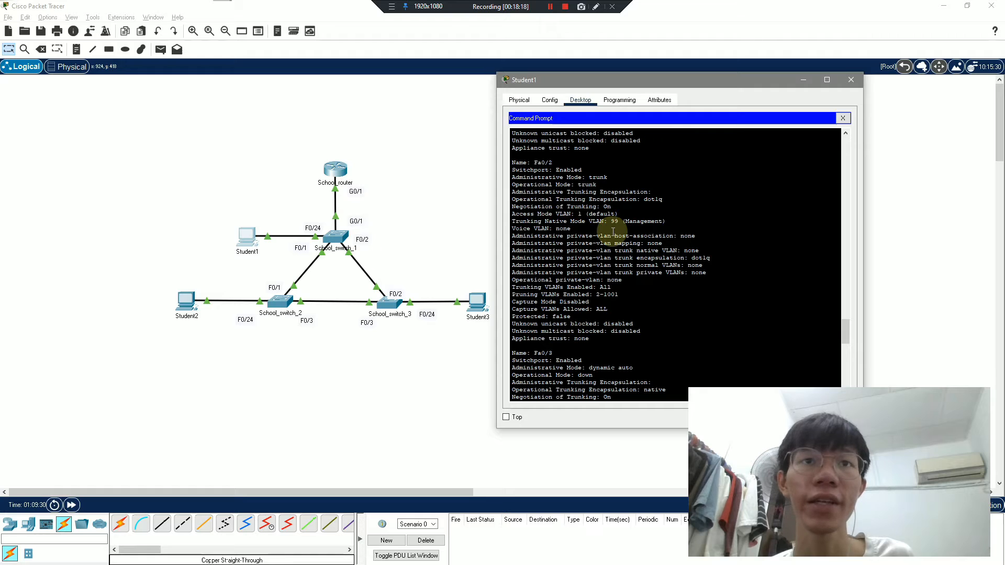
pyautogui.scroll(-1, 594, 322)
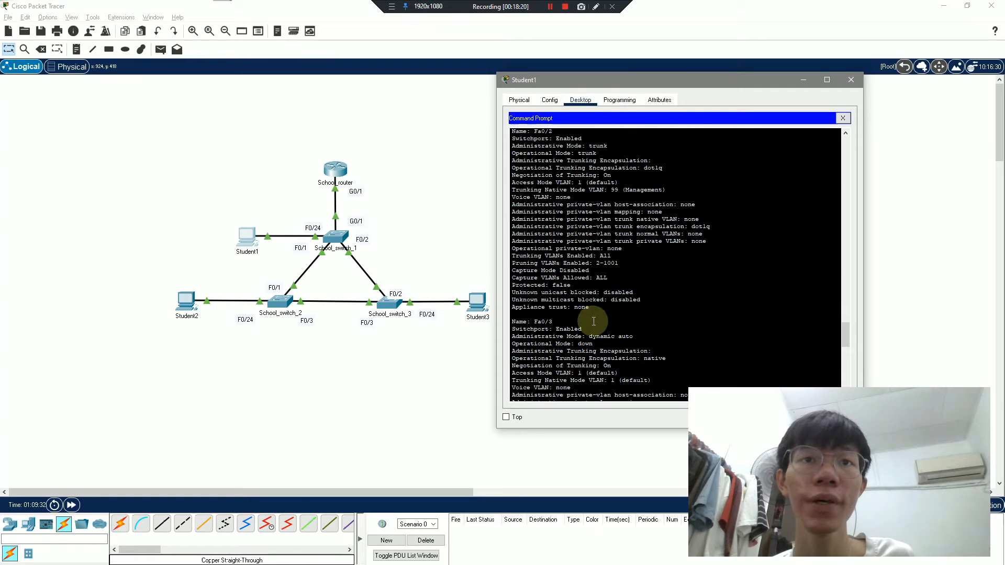
pyautogui.scroll(-15, 593, 322)
pyautogui.press('Return')
pyautogui.press('Return')
pyautogui.press('Return')
pyautogui.press('Return')
pyautogui.press('Return')
pyautogui.press('Return')
pyautogui.press('Return')
pyautogui.press('Return')
pyautogui.press('Return')
pyautogui.press('Return')
pyautogui.press('Return')
pyautogui.press('Return')
pyautogui.press('Return')
pyautogui.press('Return')
pyautogui.press('Return')
pyautogui.press('Return')
pyautogui.press('Return')
pyautogui.press('Return')
pyautogui.press('Return')
pyautogui.press('Return')
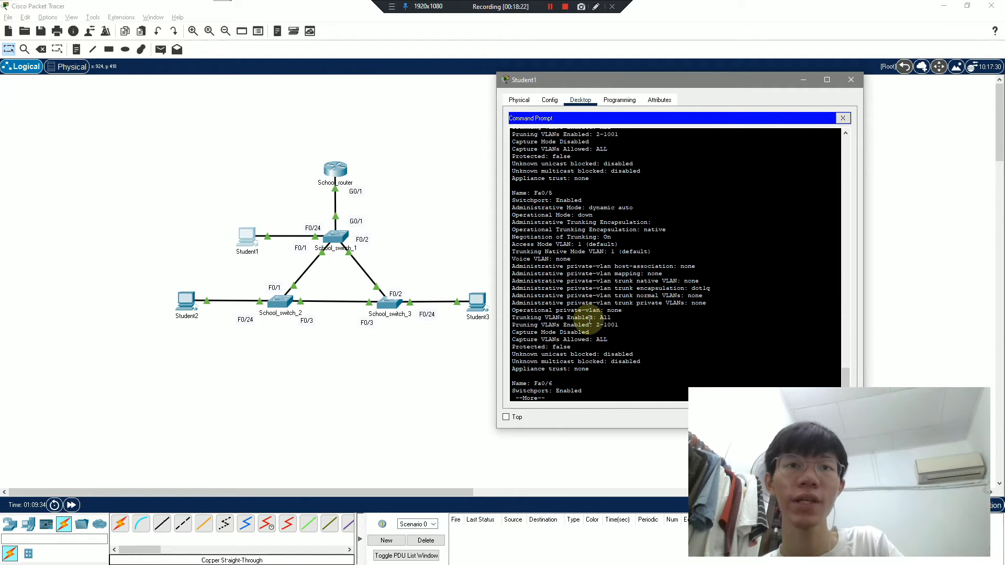
pyautogui.press('Return')
pyautogui.press('Return')
pyautogui.press('Return')
pyautogui.press('Return')
pyautogui.press('Return')
pyautogui.press('Return')
pyautogui.press('Return')
pyautogui.press('Return')
pyautogui.press('Return')
pyautogui.press('Return')
pyautogui.press('Return')
pyautogui.press('Return')
pyautogui.press('Return')
pyautogui.press('Return')
pyautogui.press('Return')
pyautogui.press('Return')
pyautogui.press('Return')
pyautogui.press('Return')
pyautogui.press('Return')
pyautogui.press('Return')
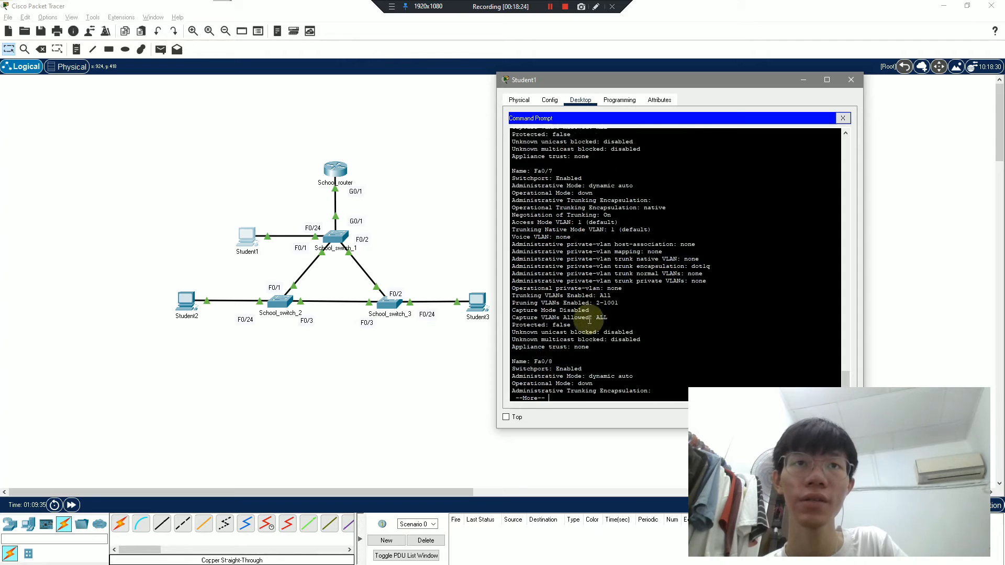
# - Stop the long listing and try to limit it to one port with show interfaces switchport f0/24
pyautogui.hotkey('ctrl', 'c')
pyautogui.press('Return')
pyautogui.press('Up')
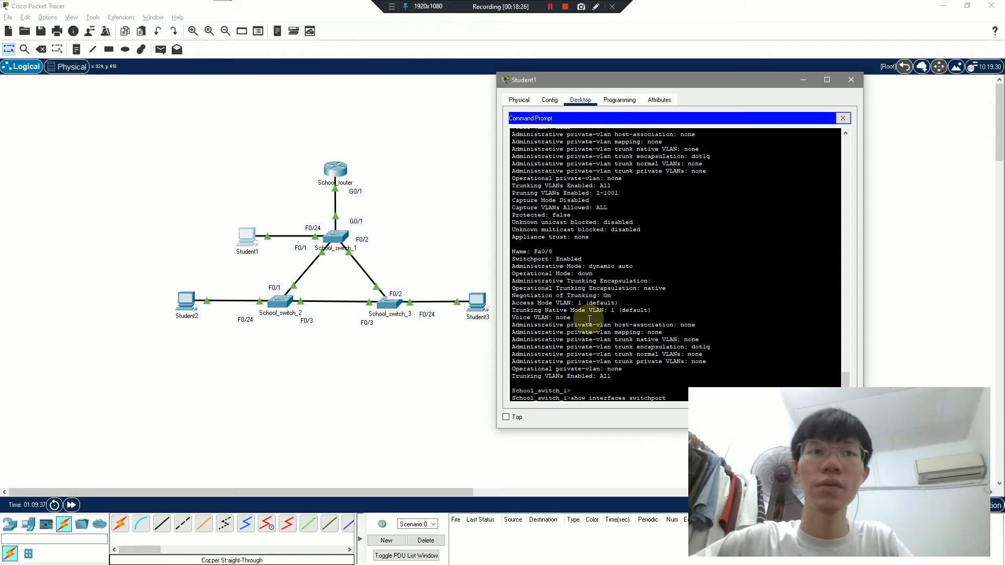
pyautogui.write('f0/')
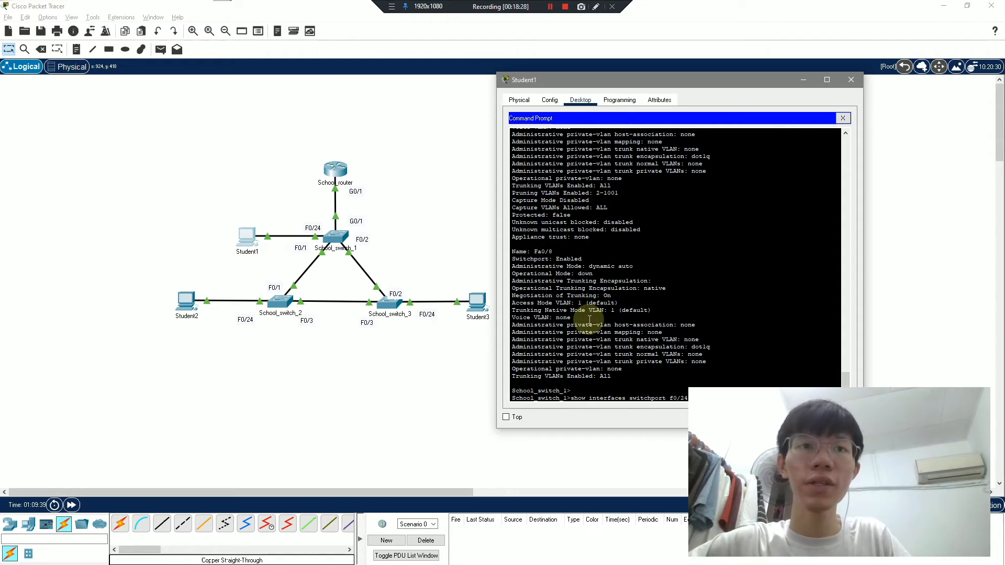
pyautogui.write('24')
pyautogui.press('Return')
# - List the output filter options of show interfaces switchport and try filtering it with | f0/24
pyautogui.press('Up')
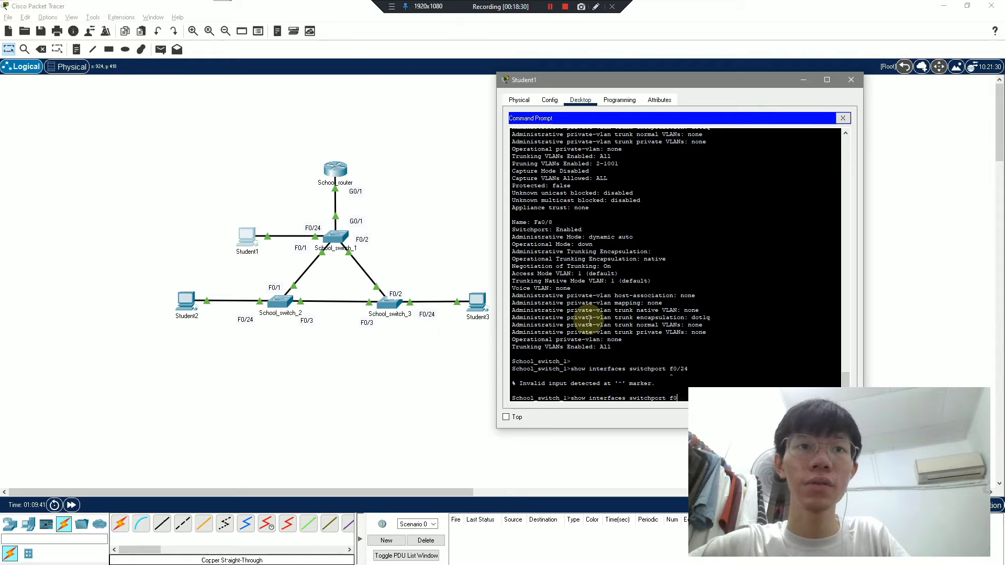
pyautogui.press('Tab')
pyautogui.write('| ')
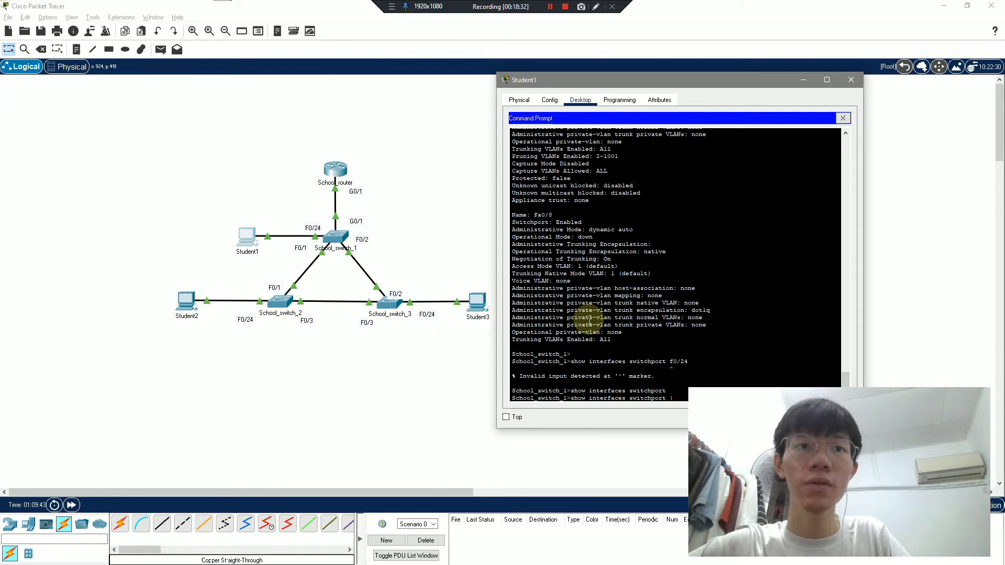
pyautogui.write('?')
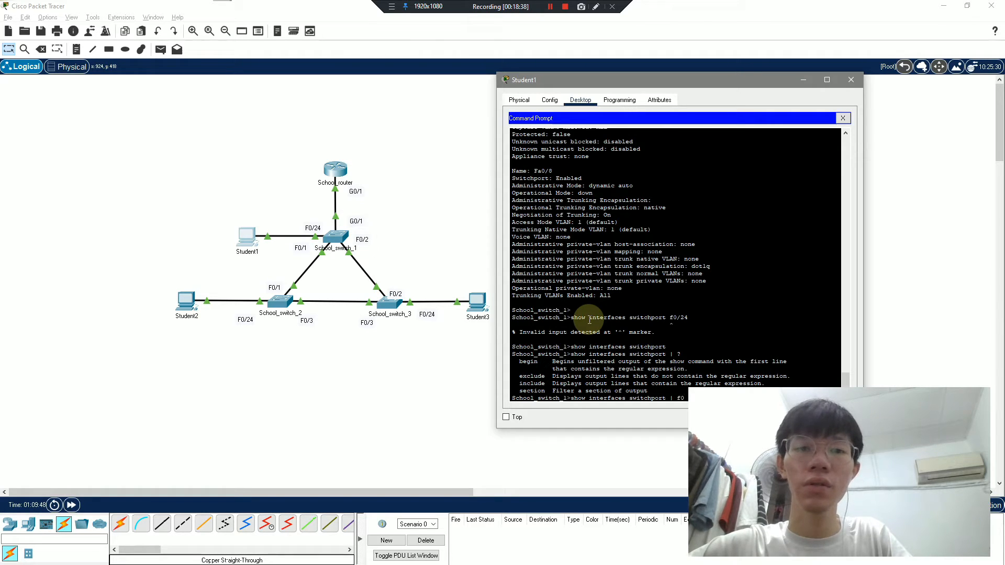
pyautogui.write('f0/24')
pyautogui.press('Return')
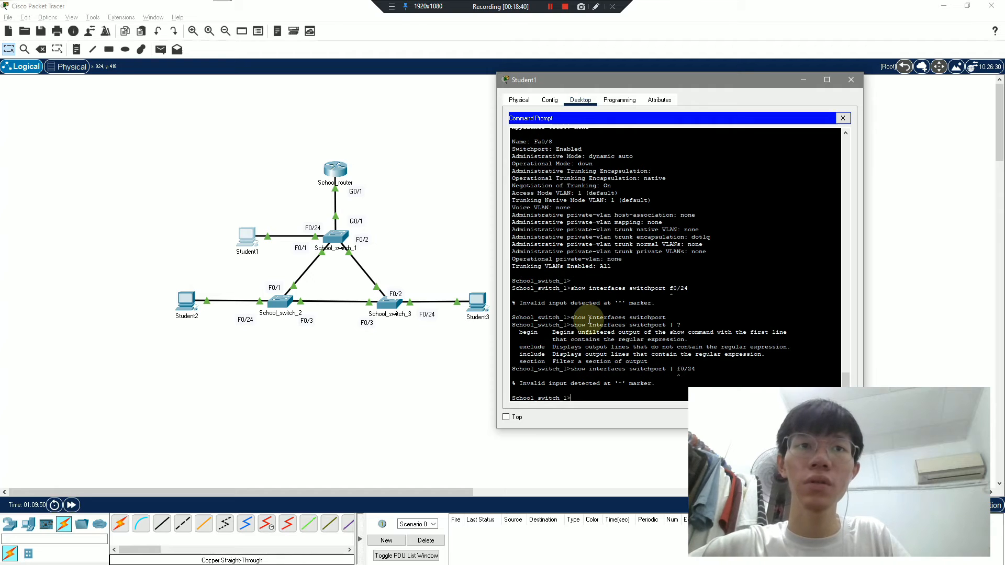
# - Display only port F0/24's switchport details with show interfaces f0/24 switchport and check its trunking negotiation
pyautogui.press('Up')
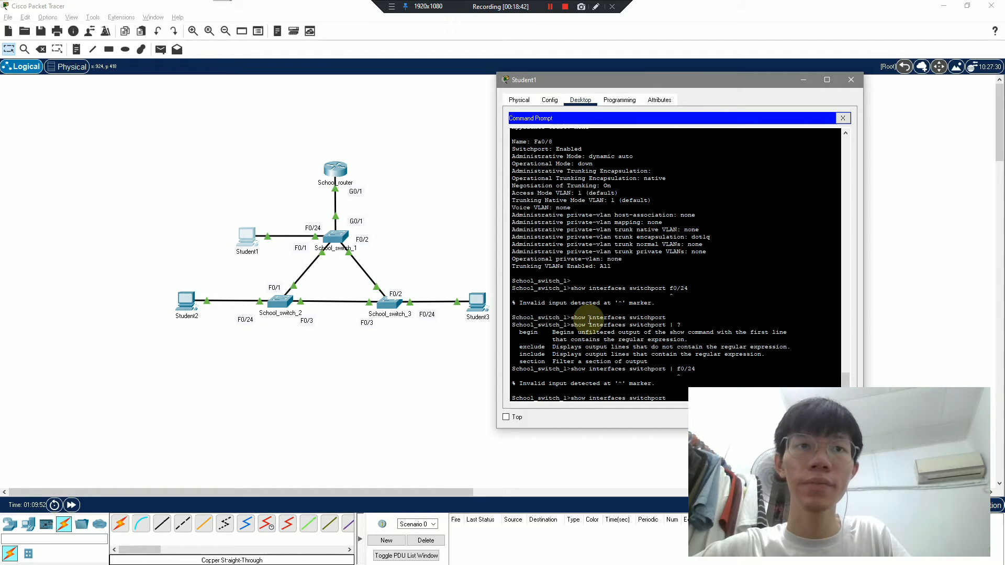
pyautogui.press('Return')
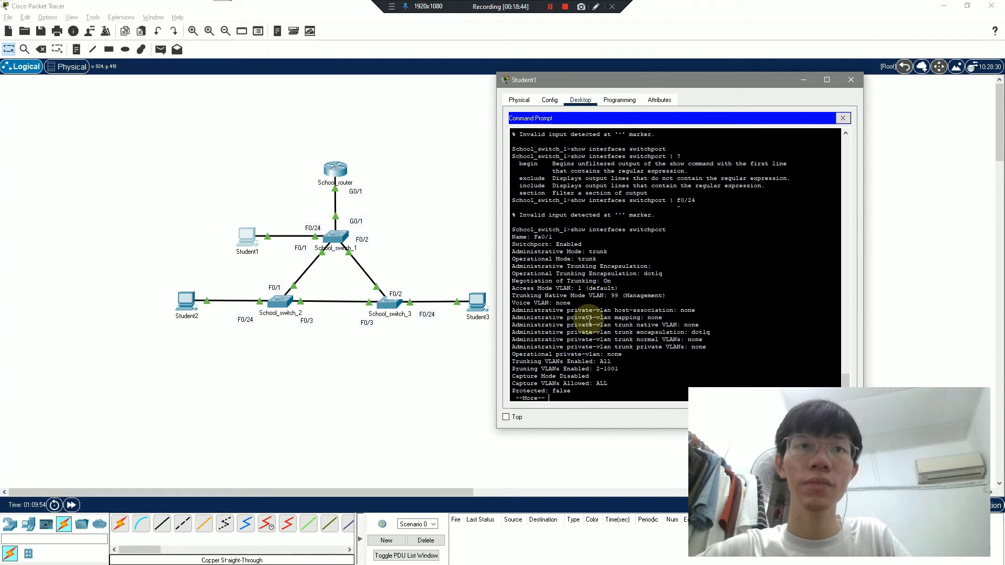
pyautogui.press('space')
pyautogui.press('Up')
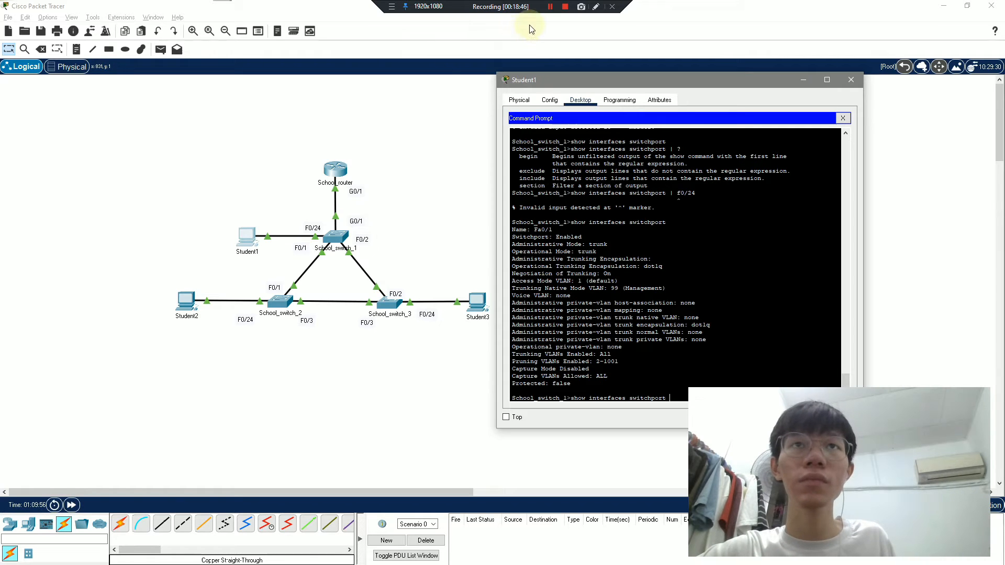
pyautogui.moveTo(604, 266); pyautogui.dragTo(662, 268)
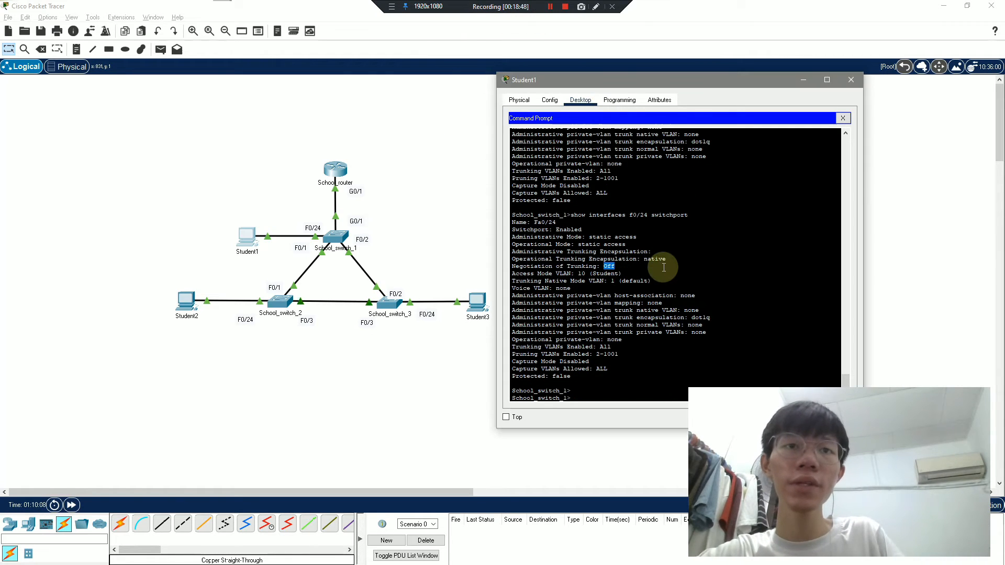
# - Run show interfaces f0/24 switchport again and page to the end of its output
pyautogui.press('Up')
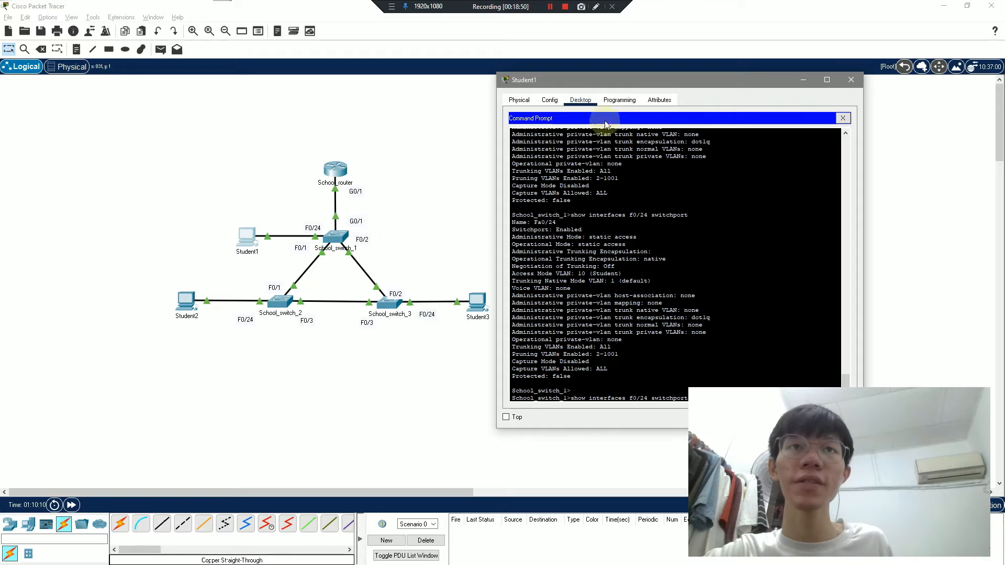
pyautogui.moveTo(601, 87); pyautogui.dragTo(326, 101)
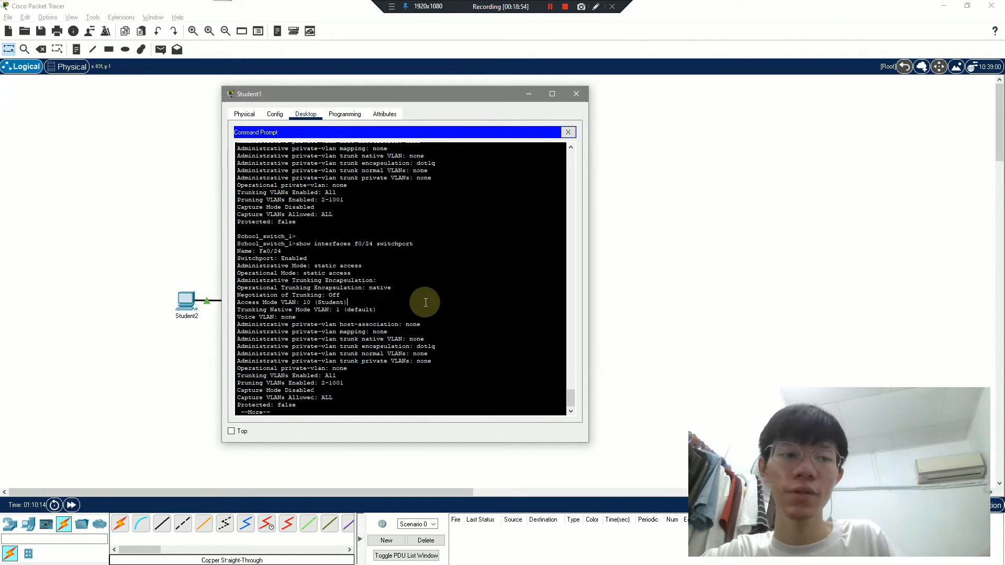
pyautogui.press('Return')
pyautogui.press('space')
pyautogui.press('Return')
pyautogui.press('Return')
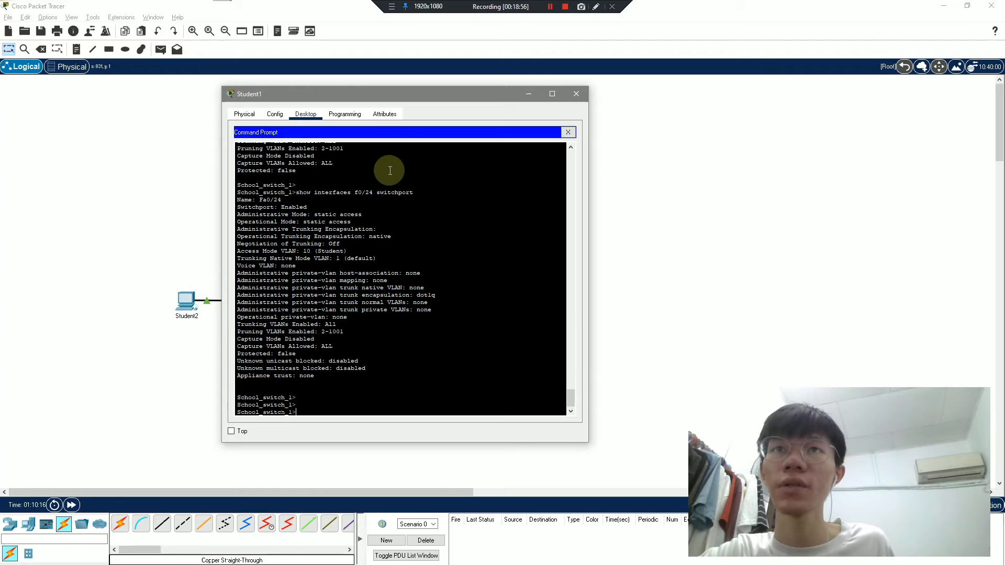
# - Compare Fa0/24's trunking encapsulation and access mode VLAN entries with the topology around School_switch_1
pyautogui.moveTo(387, 94); pyautogui.dragTo(597, 60)
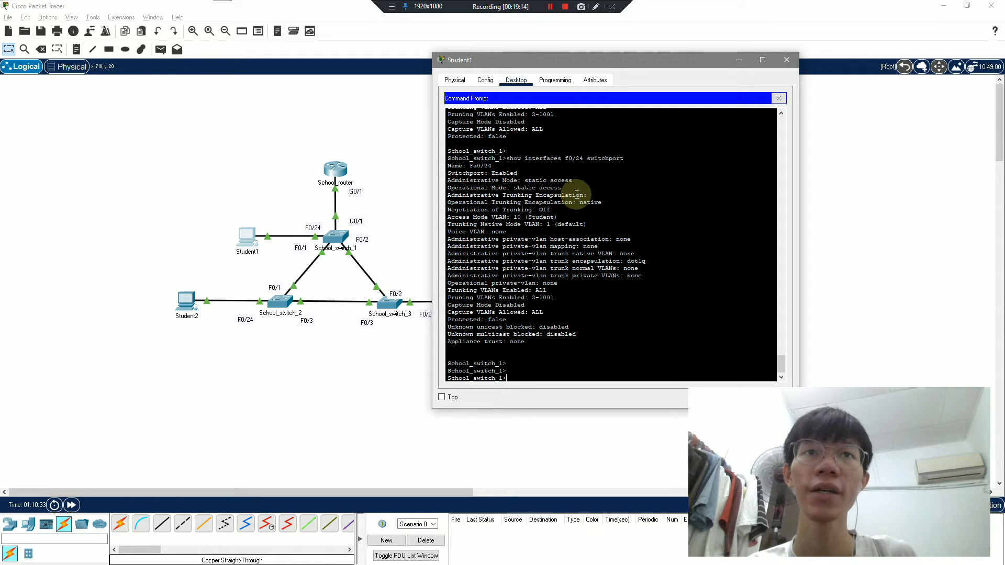
pyautogui.moveTo(577, 194); pyautogui.dragTo(599, 193)
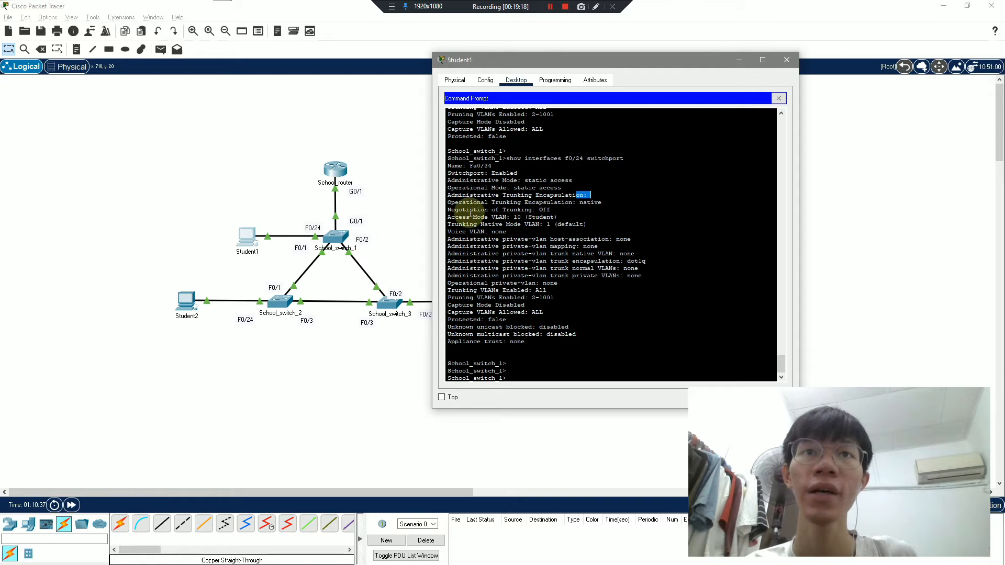
pyautogui.moveTo(466, 217); pyautogui.dragTo(519, 216)
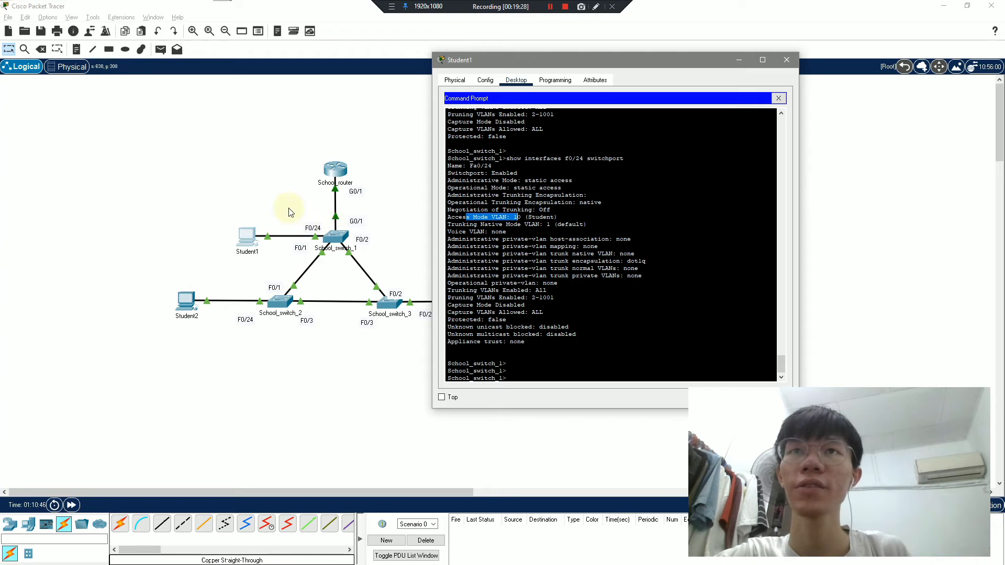
pyautogui.click(636, 279)
pyautogui.press('Return')
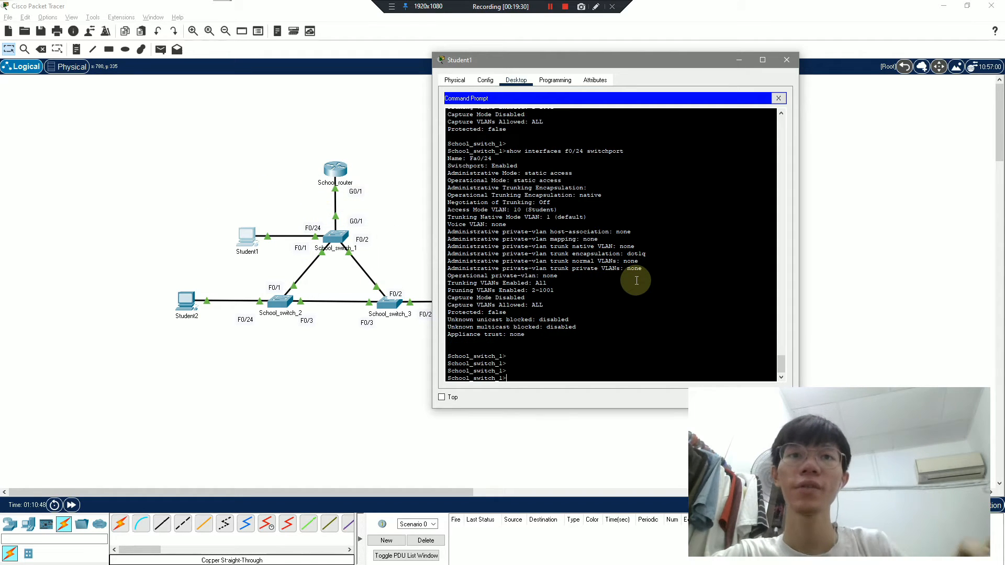
# - Exit the remote session on School_switch_1 to return to Student1's local prompt
pyautogui.write('exit')
pyautogui.press('Return')
pyautogui.press('Return')
pyautogui.press('Return')
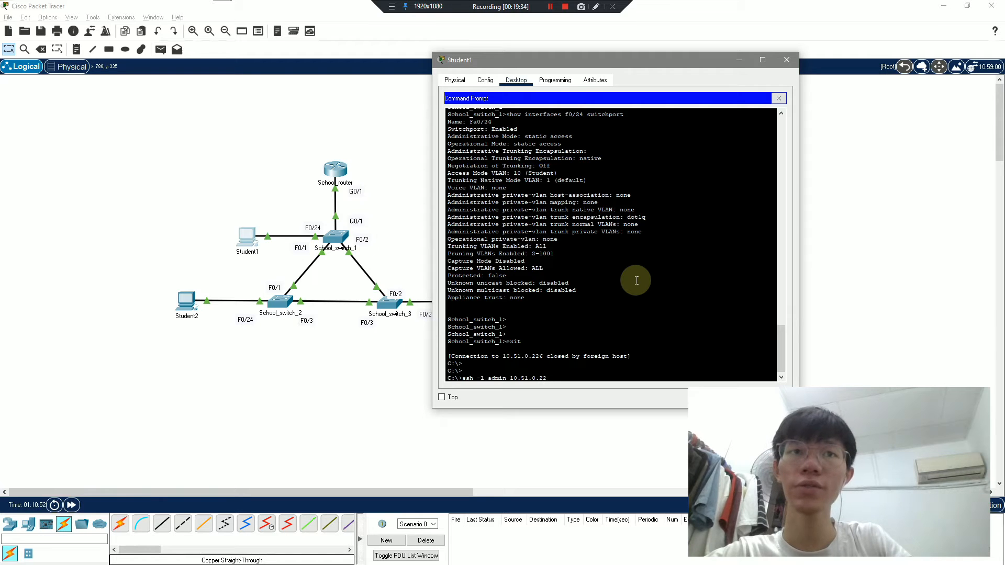
# - Connect to School_switch_2 with ssh -l admin 10.51.0.227 and log in with the account password
pyautogui.write('ssh -l admin 10.51.0.227')
pyautogui.press('Return')
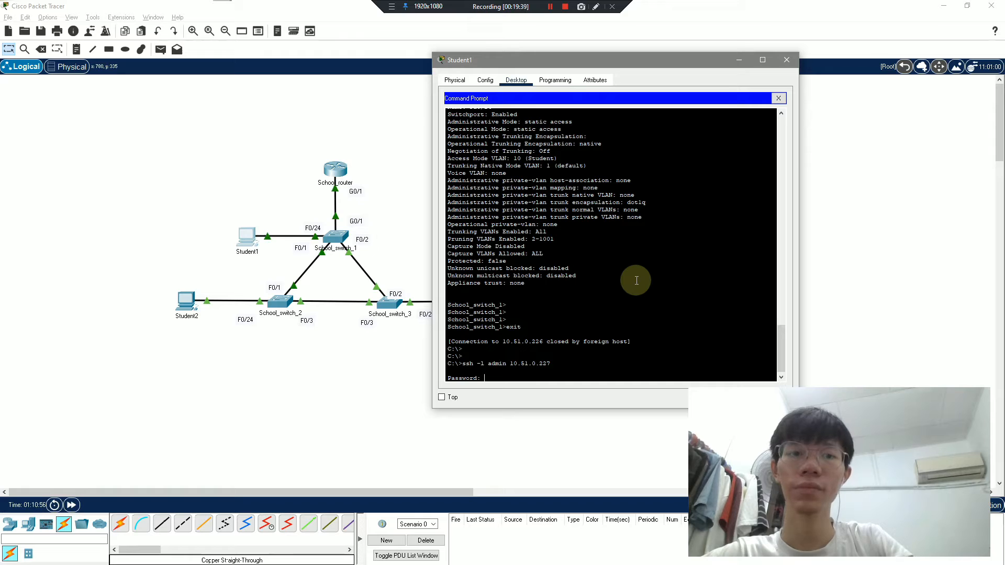
pyautogui.press('Return')
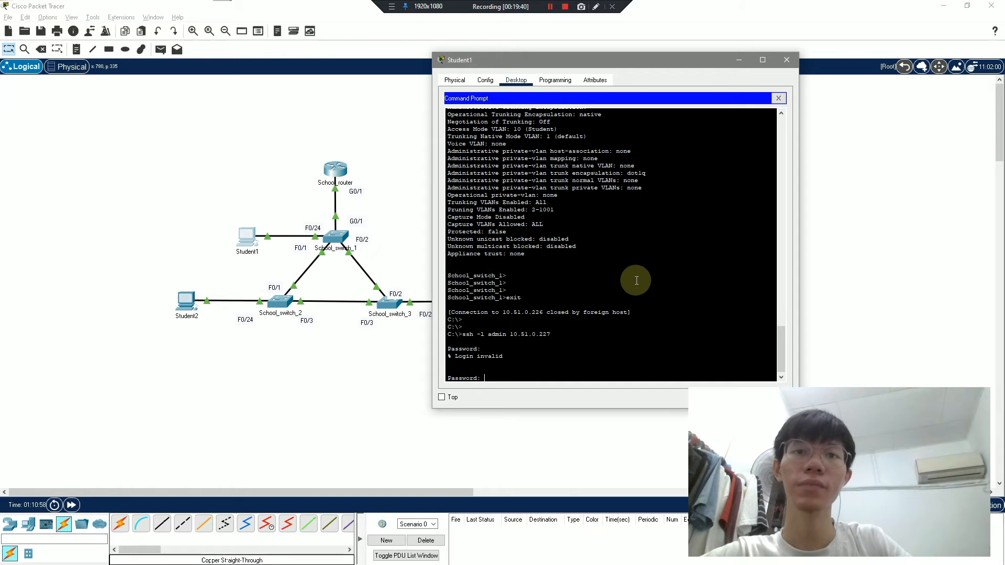
pyautogui.press('Return')
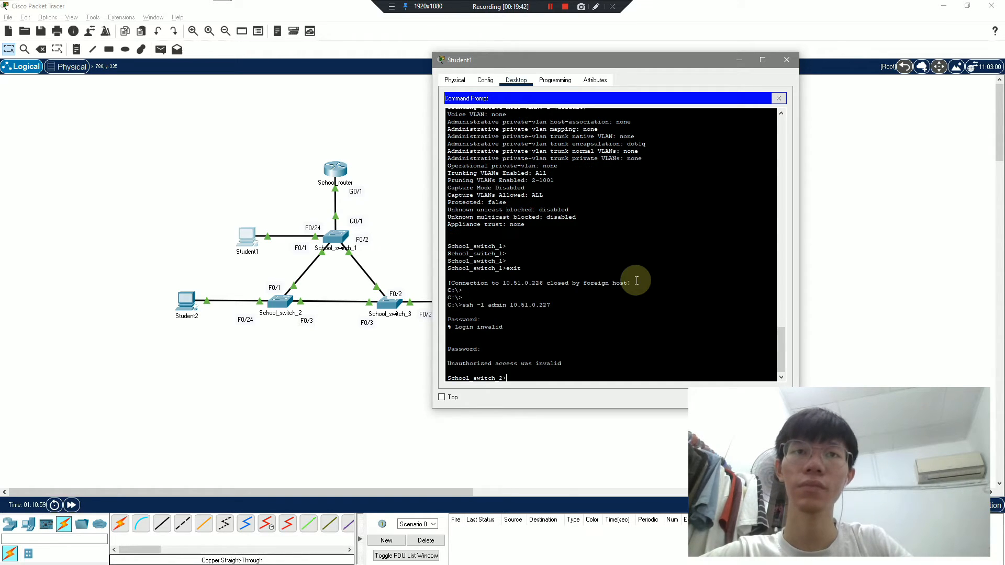
pyautogui.press('Return')
pyautogui.press('Return')
pyautogui.press('Return')
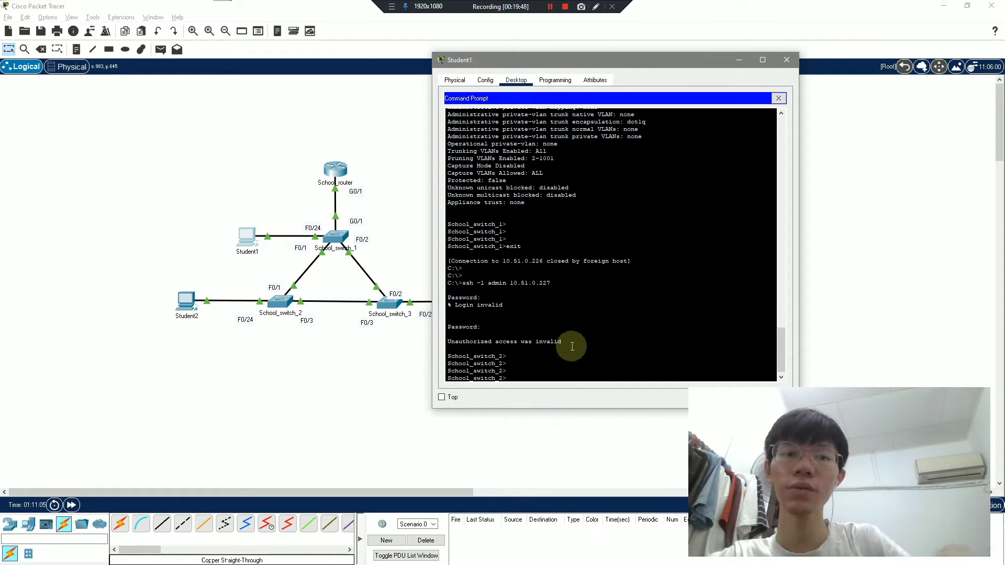
# - Look up the show vlan option starting with b and run show vlan brief on School_switch_2
pyautogui.write('show vlan')
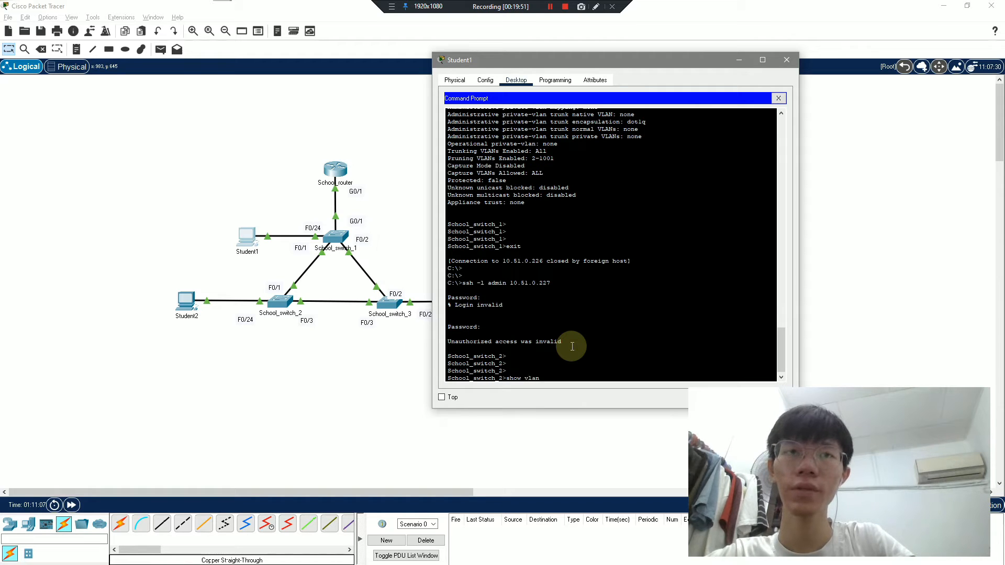
pyautogui.press('Return')
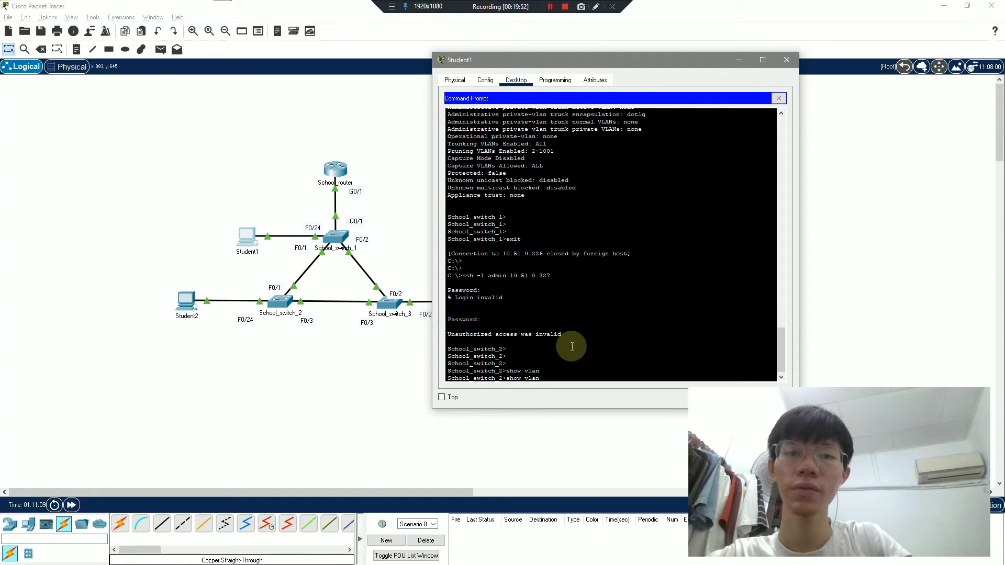
pyautogui.write('?')
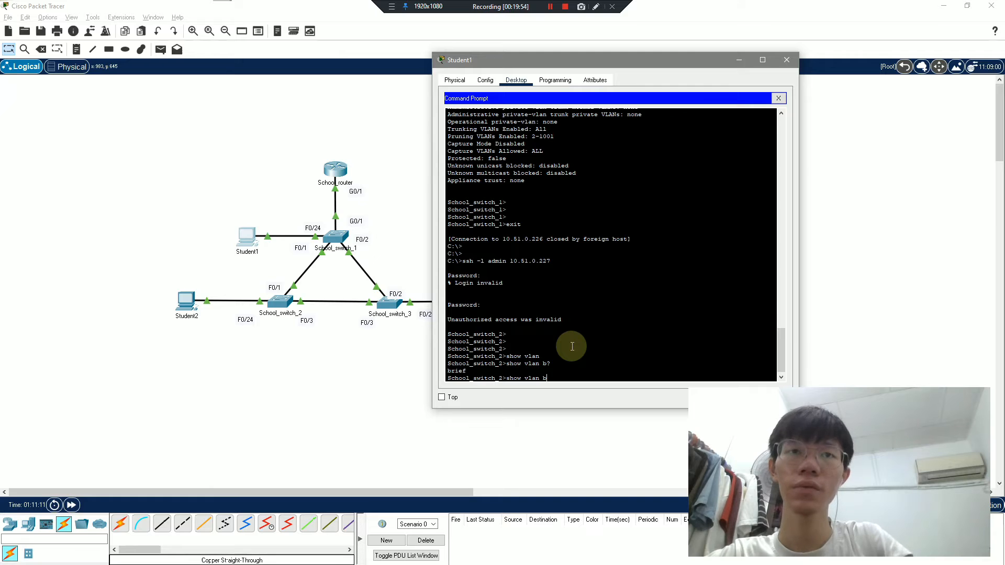
pyautogui.press('Tab')
pyautogui.press('Return')
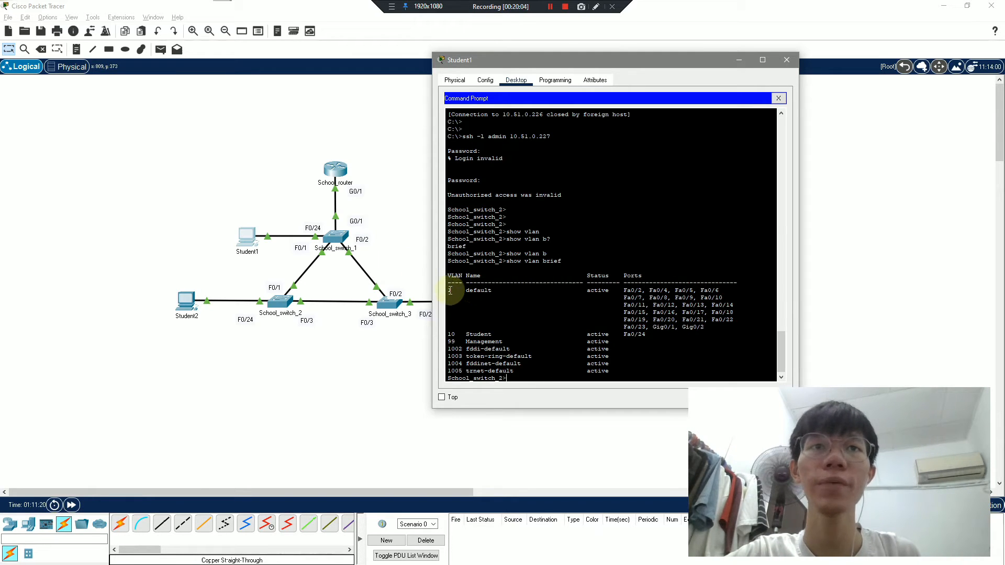
# - Examine the VLAN table of School_switch_2, especially the Student and Management VLANs and the port assigned to VLAN 10
pyautogui.moveTo(450, 290); pyautogui.dragTo(598, 356)
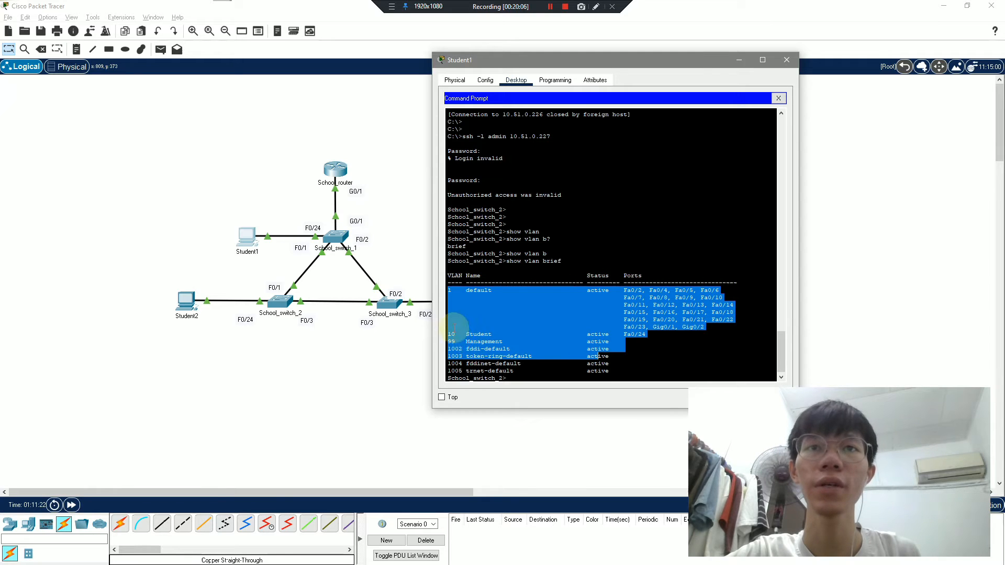
pyautogui.click(550, 349)
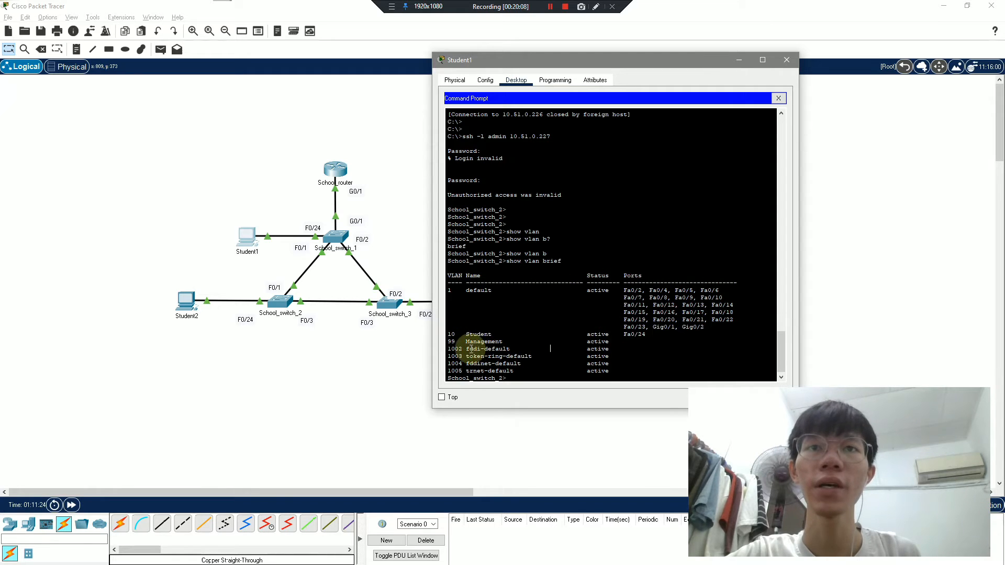
pyautogui.moveTo(514, 334); pyautogui.dragTo(464, 341)
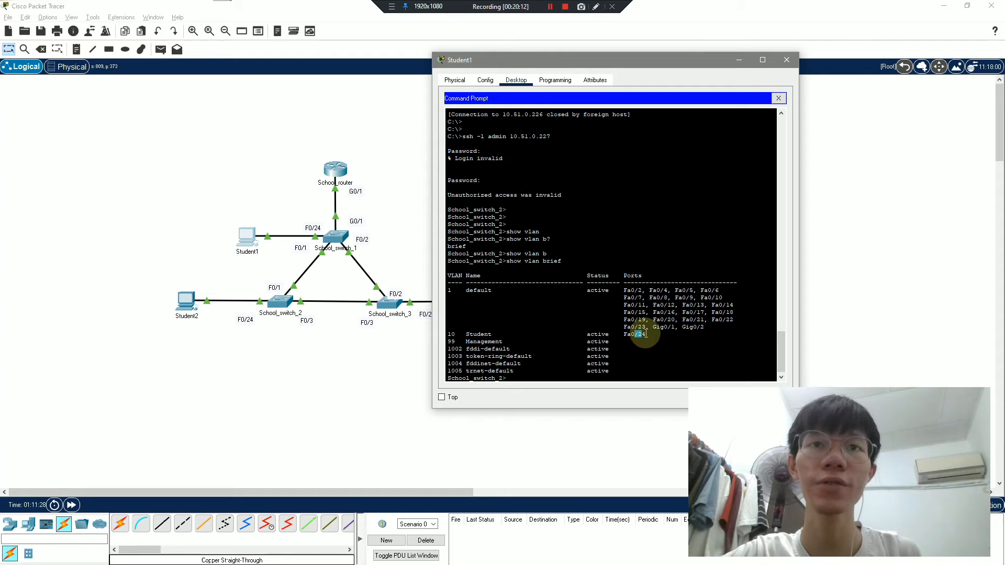
pyautogui.press('Return')
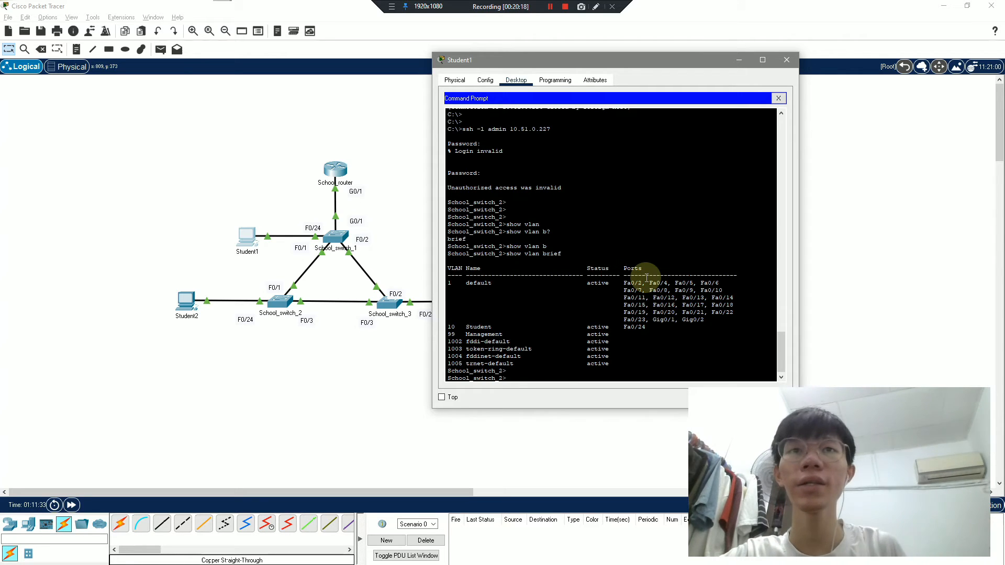
pyautogui.rightClick(627, 254)
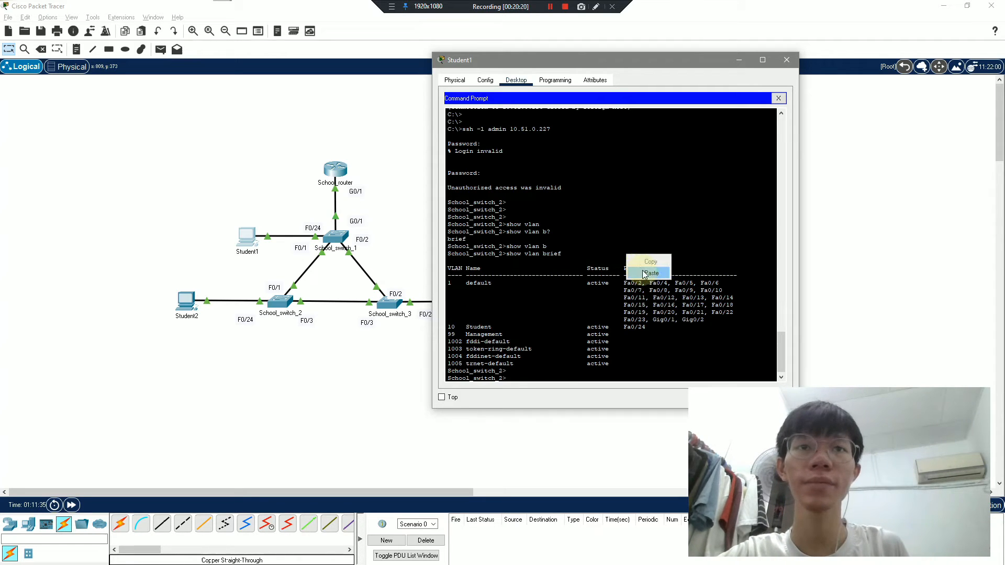
pyautogui.click(650, 273)
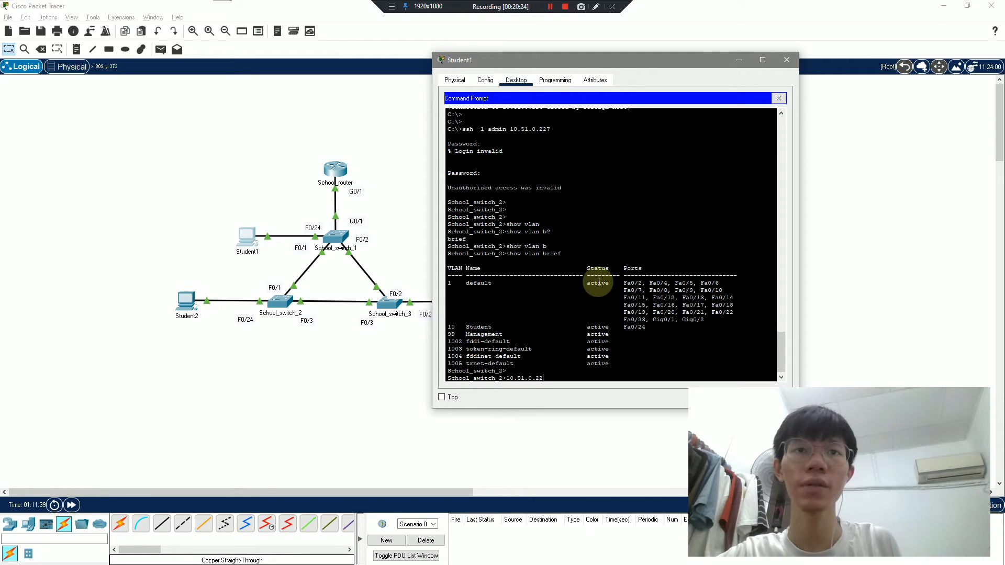
pyautogui.press('BackSpace')
pyautogui.press('BackSpace')
pyautogui.press('BackSpace')
pyautogui.press('BackSpace')
pyautogui.press('BackSpace')
pyautogui.press('BackSpace')
pyautogui.press('BackSpace')
pyautogui.press('BackSpace')
pyautogui.press('BackSpace')
pyautogui.press('BackSpace')
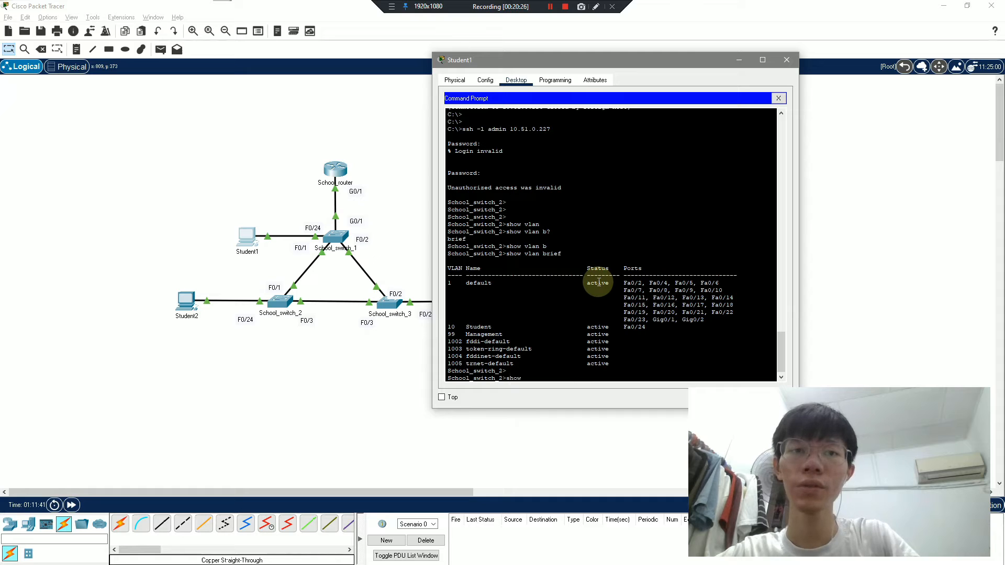
# - Try to run show interfaces f0/1-2 on School_switch_2
pyautogui.press('Tab')
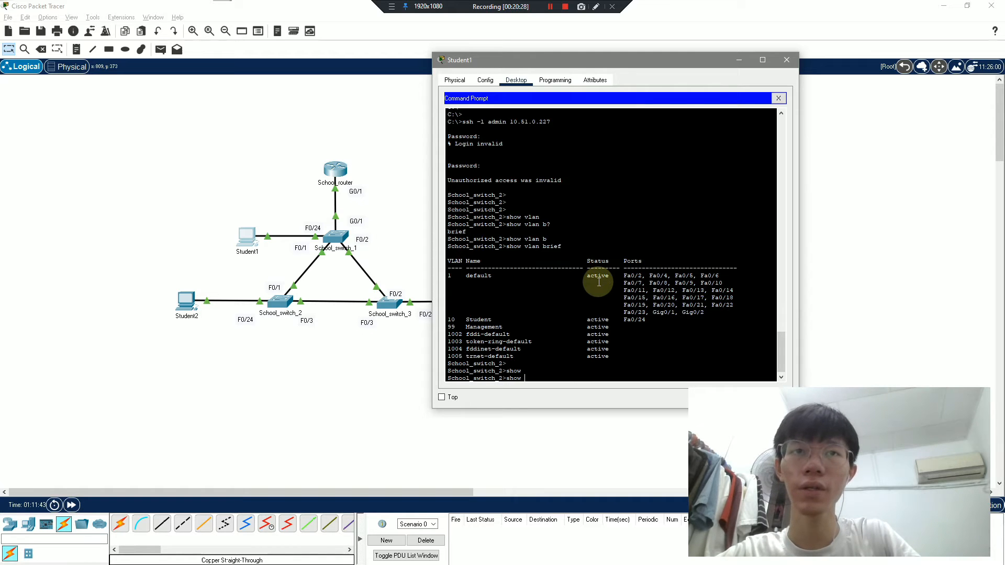
pyautogui.scroll(10, 597, 272)
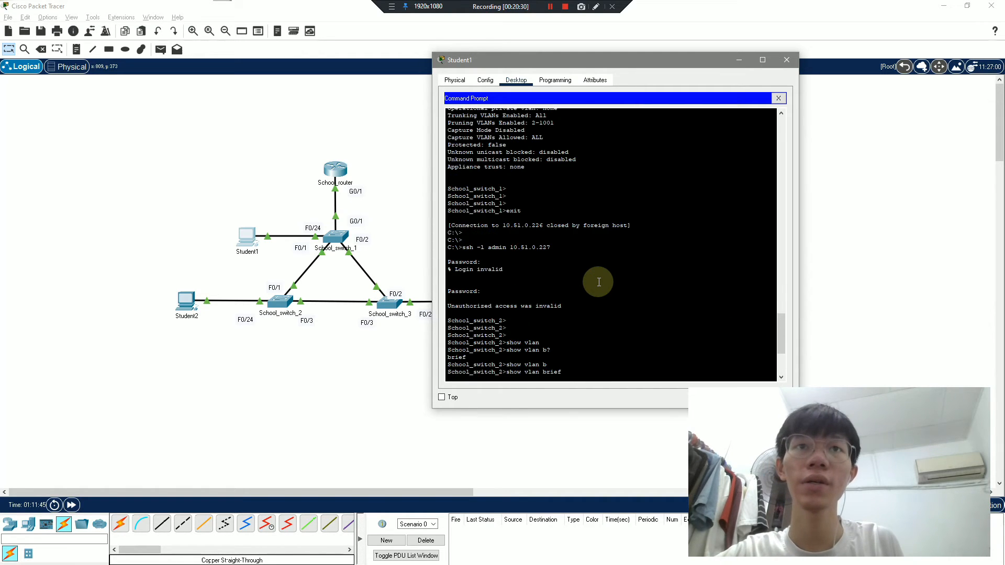
pyautogui.scroll(-5, 590, 257)
pyautogui.scroll(-3, 591, 257)
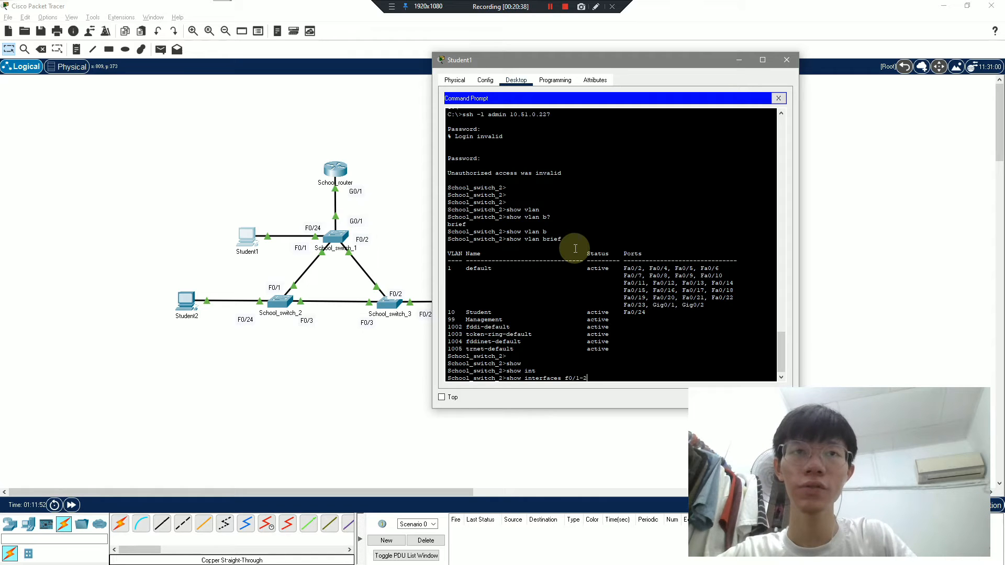
pyautogui.press('Return')
# - Try the range keyword with show interfaces and list the options available for the command
pyautogui.press('Up')
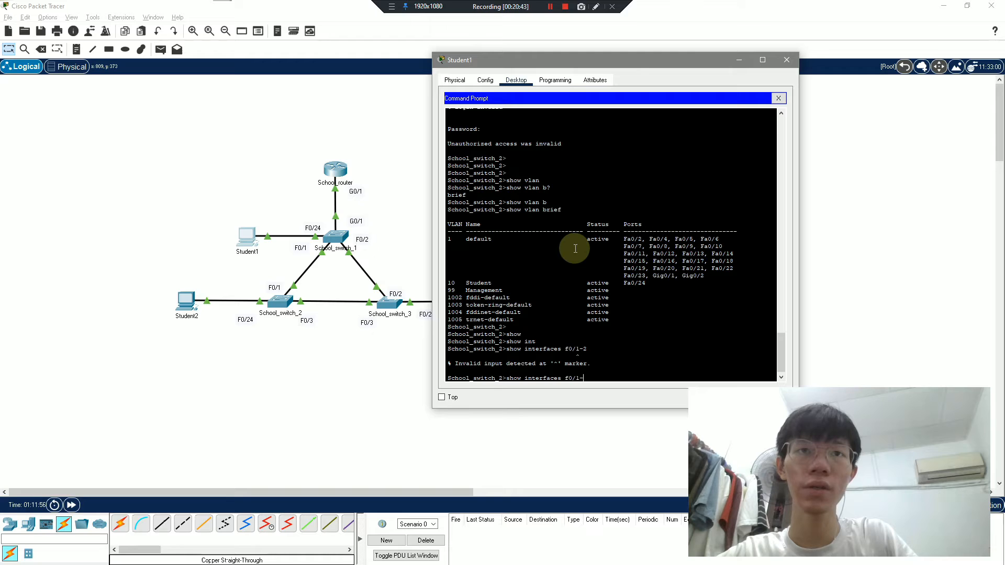
pyautogui.press('BackSpace')
pyautogui.write('ra')
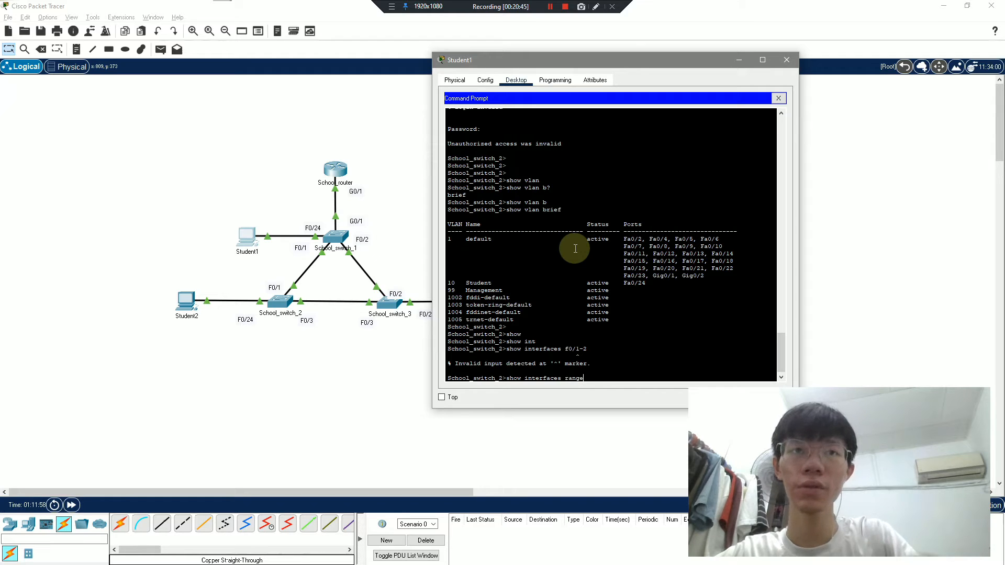
pyautogui.write('n')
pyautogui.press('Tab')
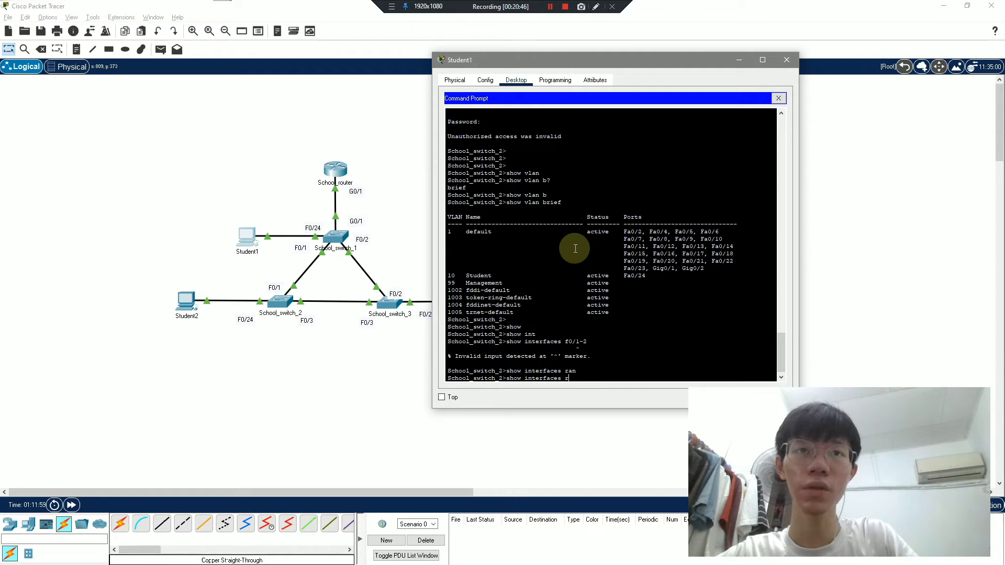
pyautogui.write('?')
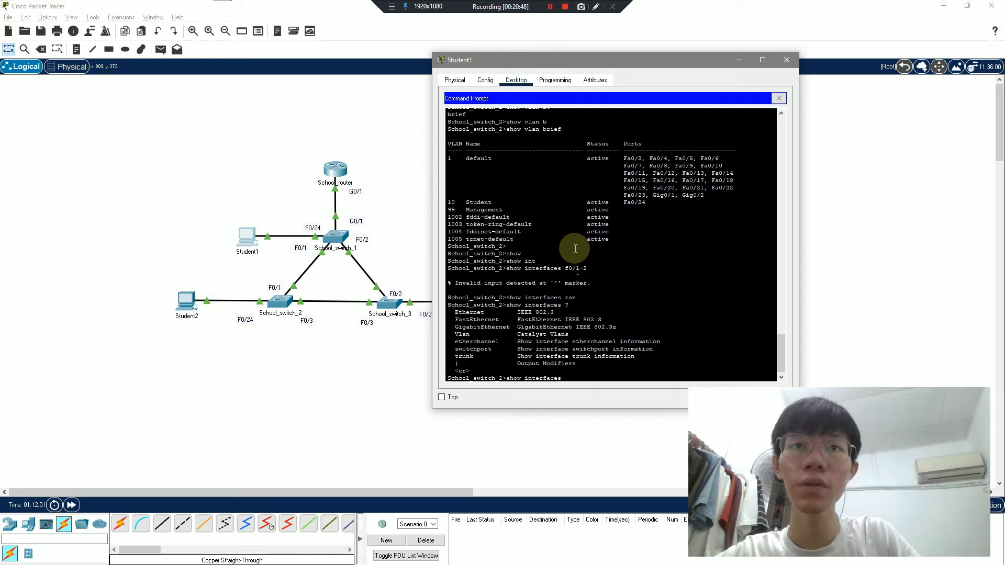
# - Look up the options for show interfaces fastEthernet 0/1 and run it with switchPort on School_switch_2, paging through the full output
pyautogui.write('f')
pyautogui.press('Tab')
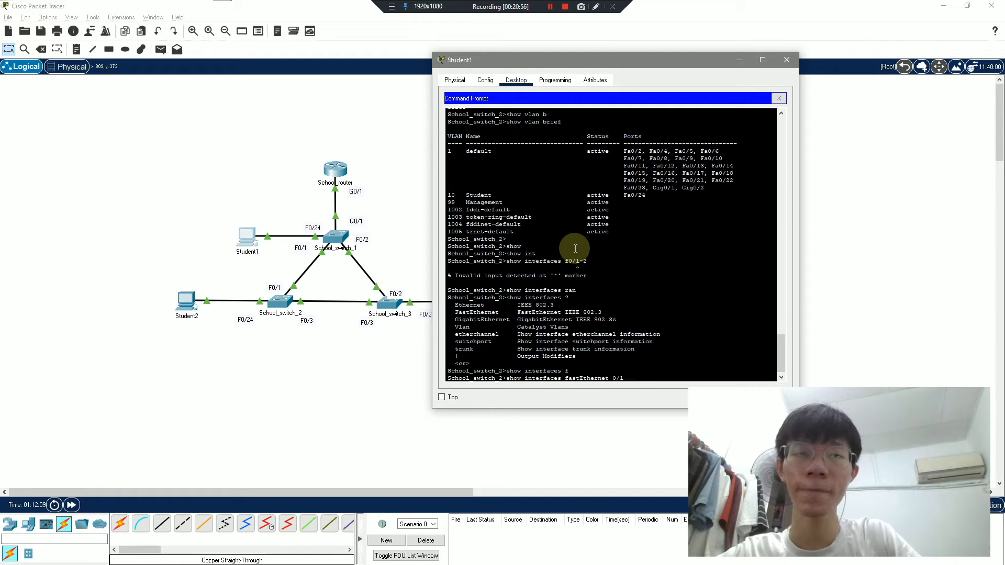
pyautogui.write('?')
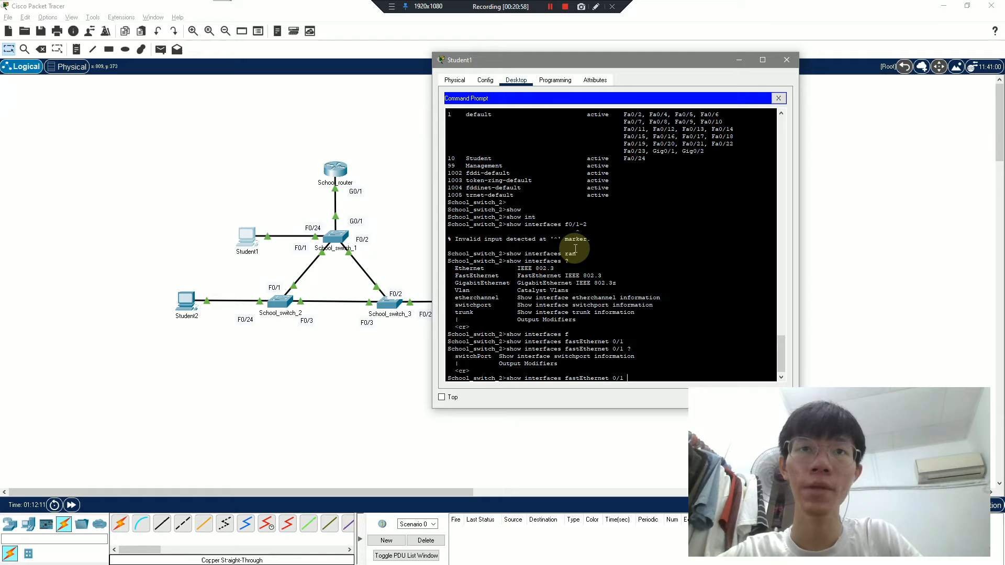
pyautogui.write('sw')
pyautogui.press('Tab')
pyautogui.press('Return')
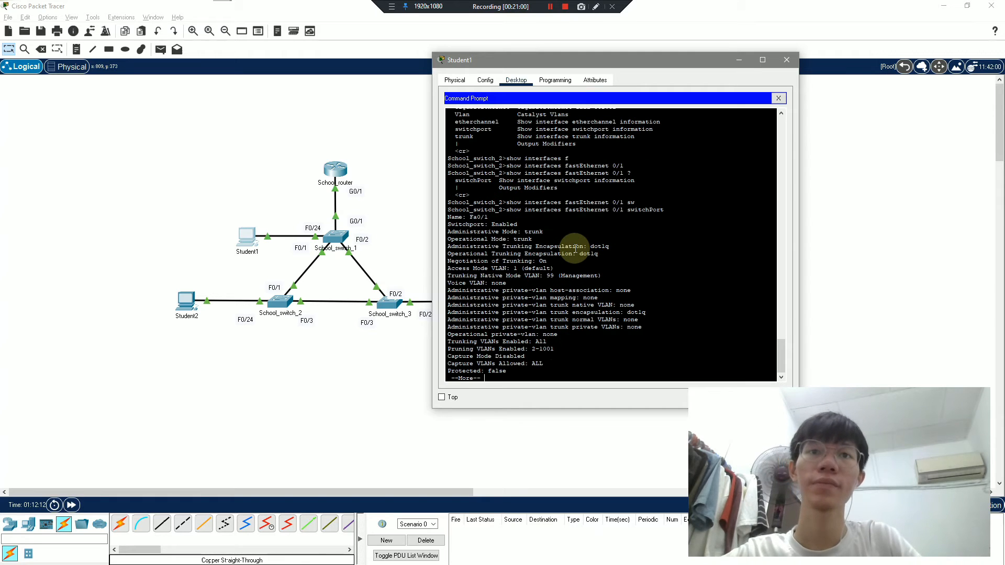
pyautogui.press('Return')
pyautogui.press('Return')
pyautogui.press('Return')
pyautogui.press('Return')
pyautogui.press('Return')
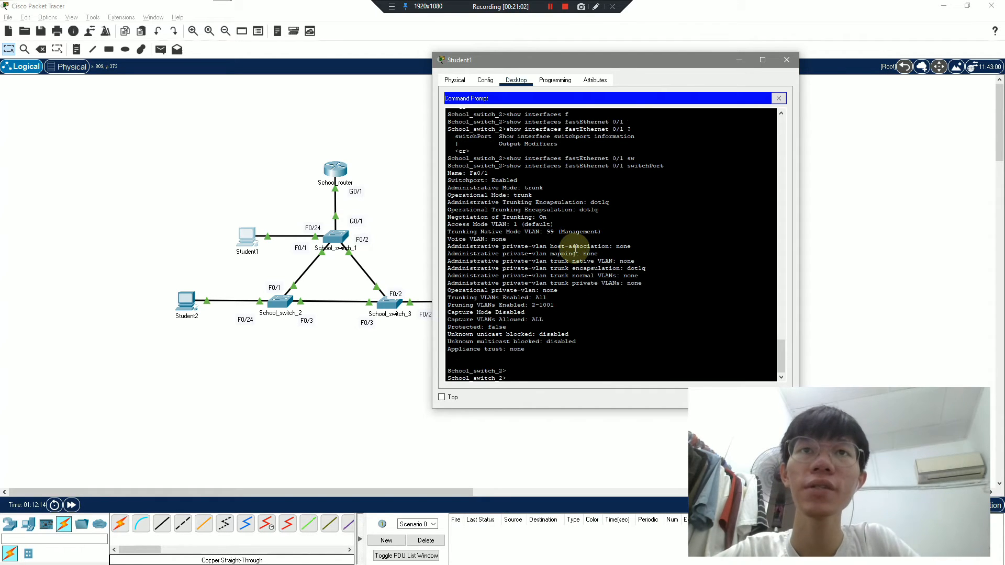
pyautogui.press('Return')
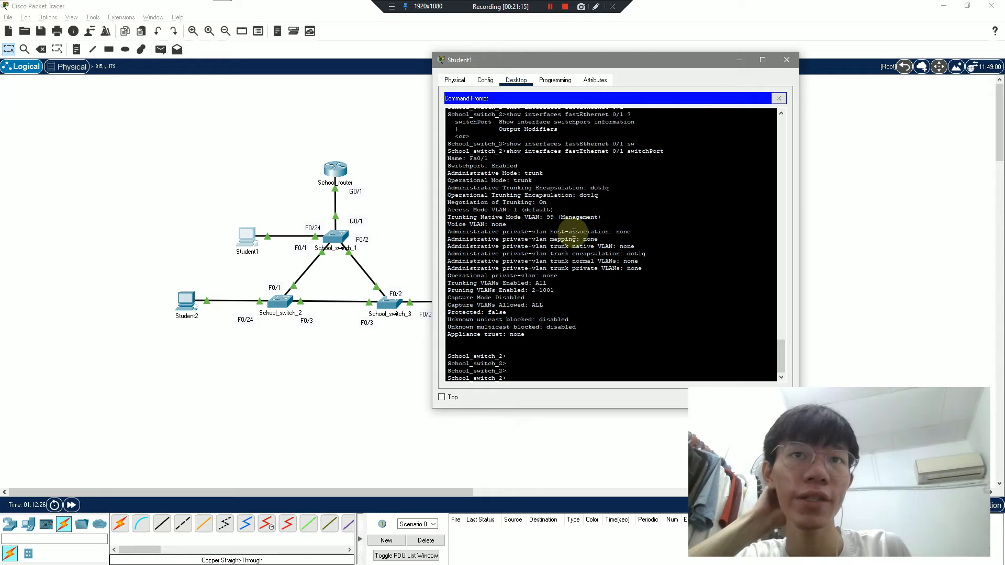
# - Run show interfaces fastEthernet 0/3 switchPort on School_switch_2 and page through the full trunk port details
pyautogui.click(628, 303)
pyautogui.press('Up')
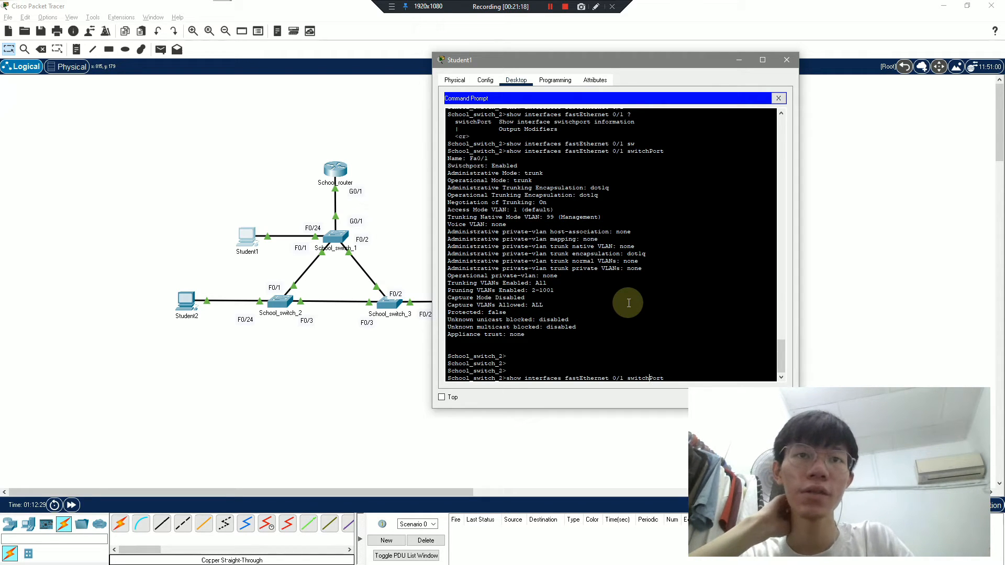
pyautogui.press('Left')
pyautogui.press('Left')
pyautogui.press('Left')
pyautogui.press('Left')
pyautogui.press('Left')
pyautogui.press('Left')
pyautogui.press('Left')
pyautogui.press('Left')
pyautogui.press('Left')
pyautogui.press('Left')
pyautogui.press('Left')
pyautogui.press('BackSpace')
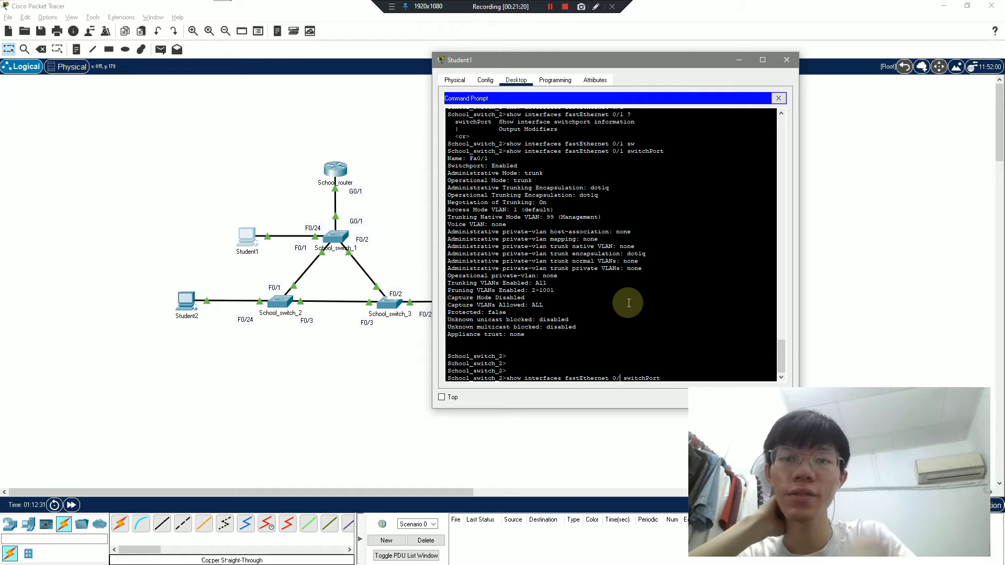
pyautogui.write('3')
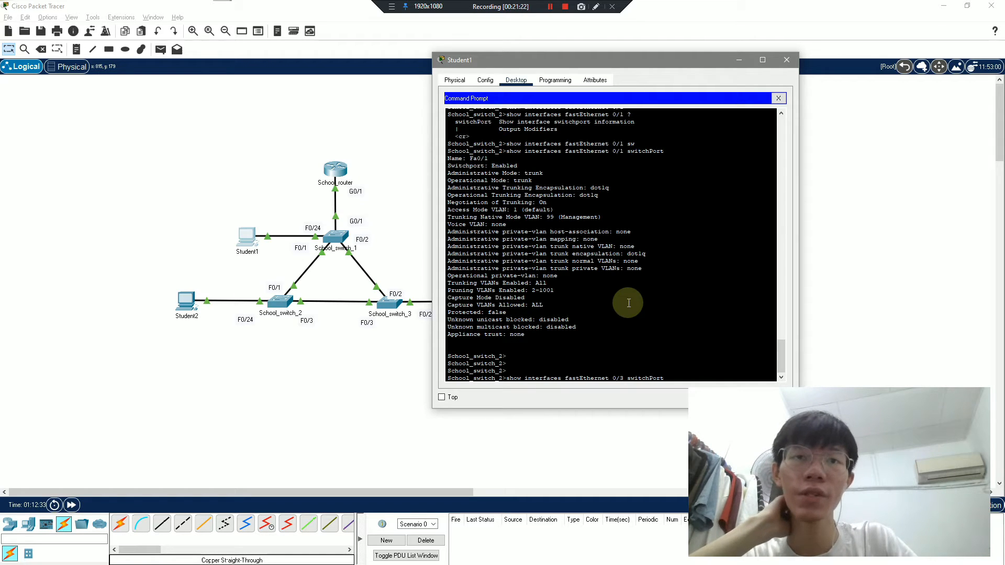
pyautogui.press('Return')
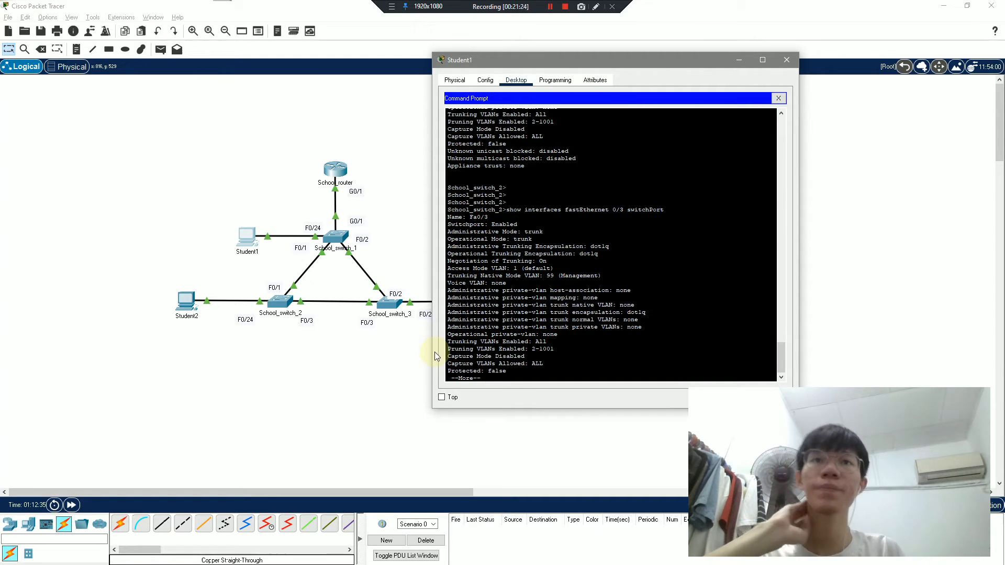
pyautogui.press('Return')
pyautogui.press('Return')
pyautogui.press('Return')
pyautogui.press('Return')
pyautogui.press('Return')
pyautogui.press('Return')
pyautogui.press('Return')
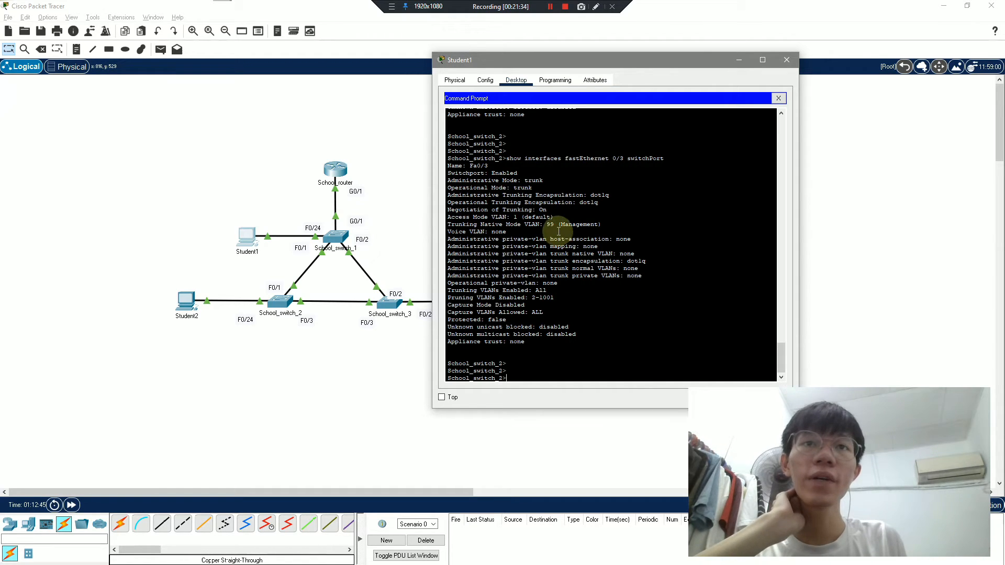
pyautogui.moveTo(590, 247); pyautogui.dragTo(634, 240)
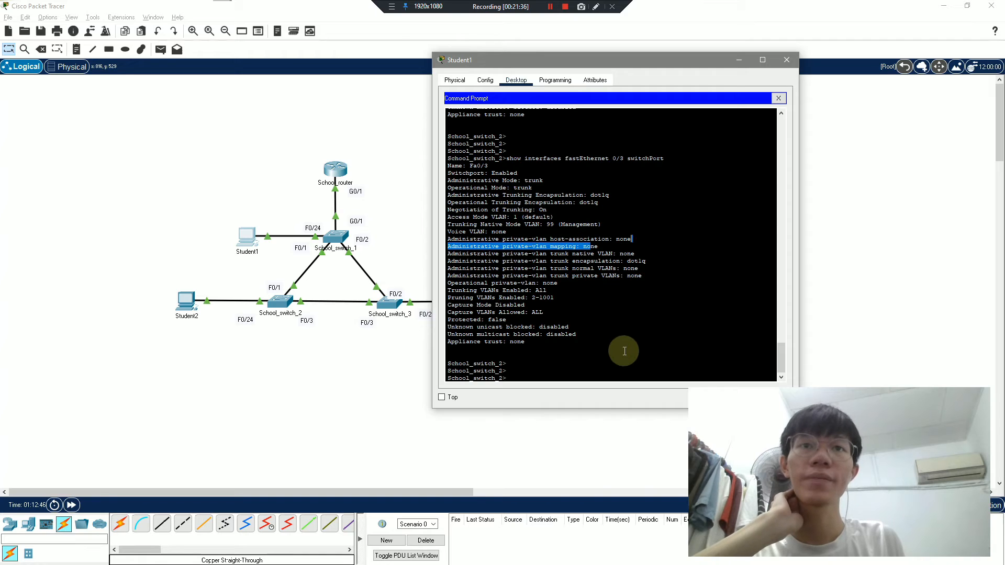
# - Run show interfaces fastEthernet 0/24 switchPort on School_switch_2 and page to the end of the output
pyautogui.click(629, 350)
pyautogui.press('Up')
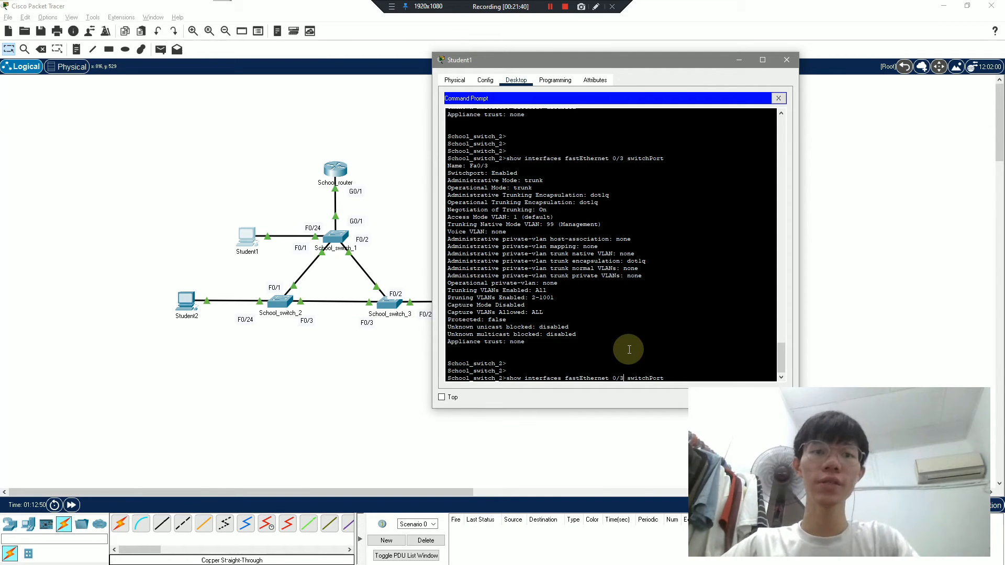
pyautogui.press('BackSpace')
pyautogui.write('24')
pyautogui.press('Return')
pyautogui.press('space')
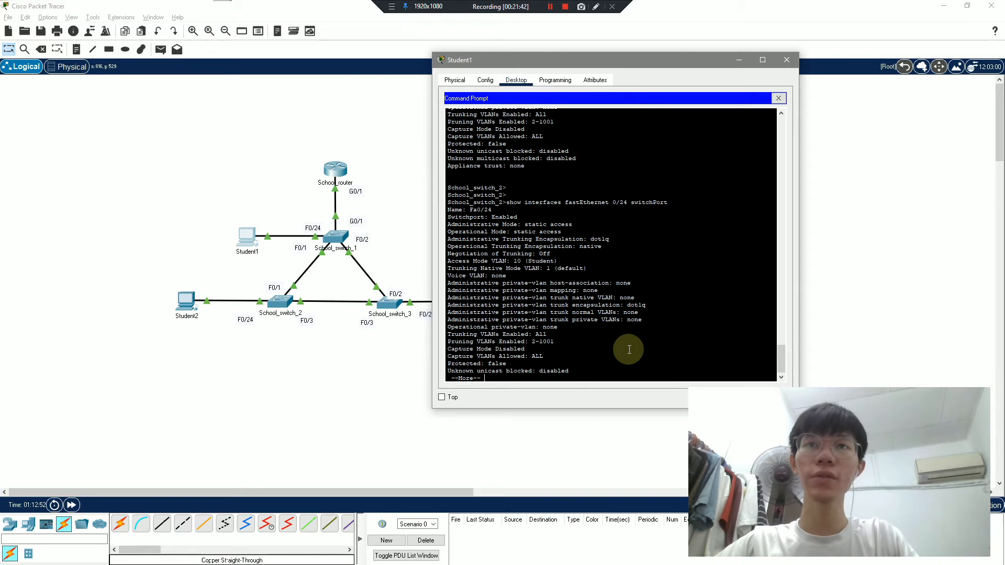
pyautogui.press('Return')
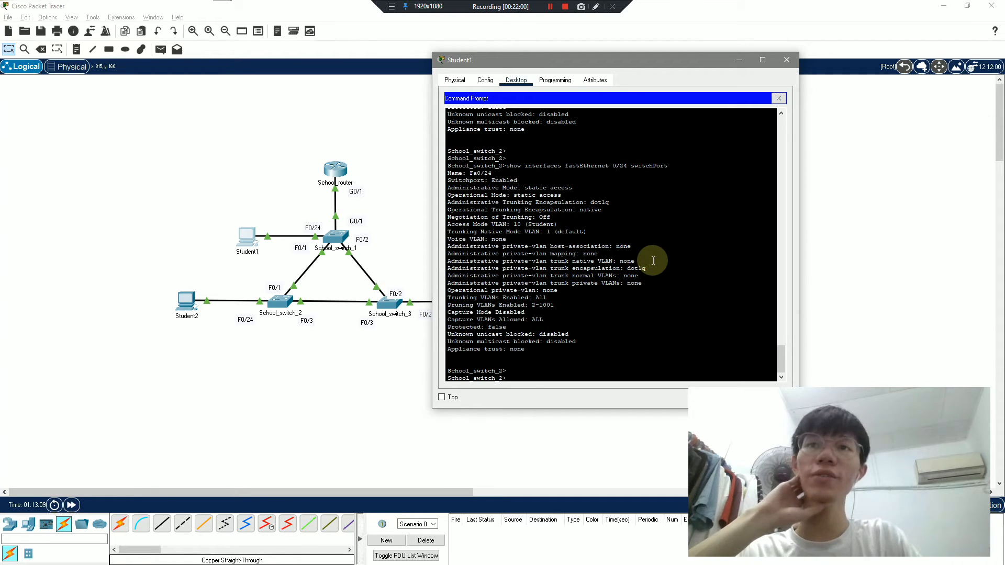
# - Exit the remote session on School_switch_2 to return to Student1's local prompt
pyautogui.press('Up')
pyautogui.press('Down')
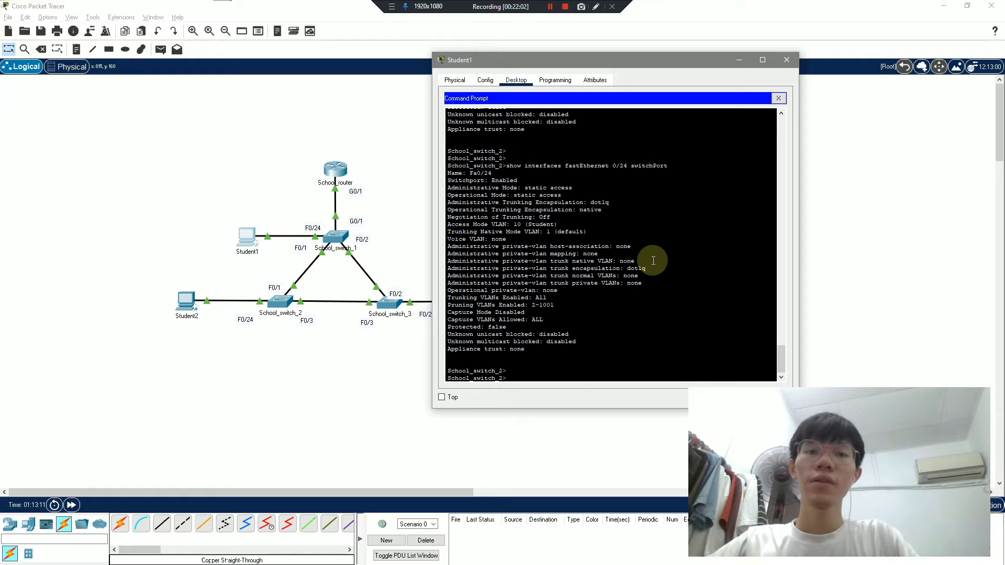
pyautogui.write('exit')
pyautogui.press('Return')
pyautogui.press('Return')
pyautogui.press('Return')
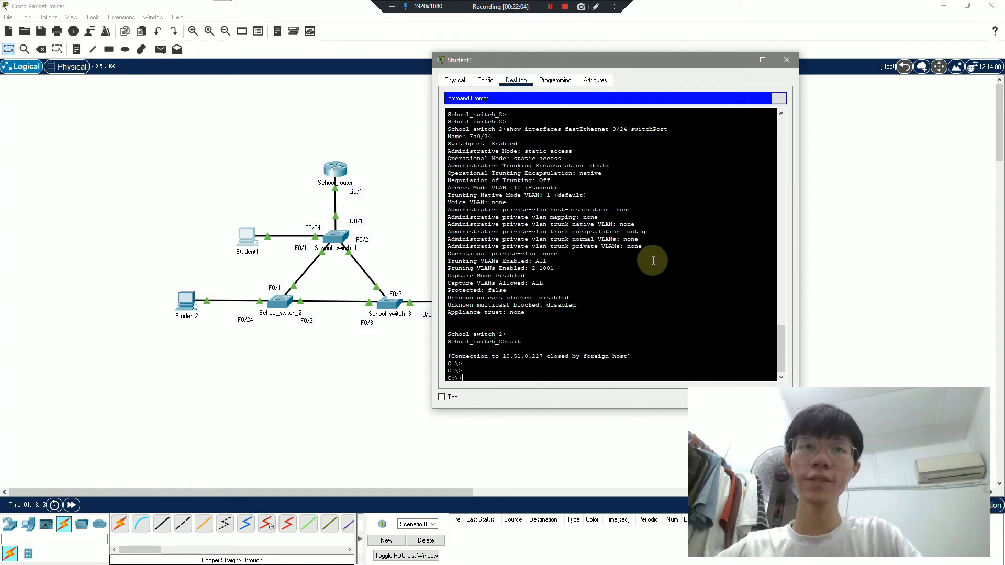
# - Connect to School_switch_3 with ssh -l admin 10.51.0.228 and log in with the account password
pyautogui.press('Up')
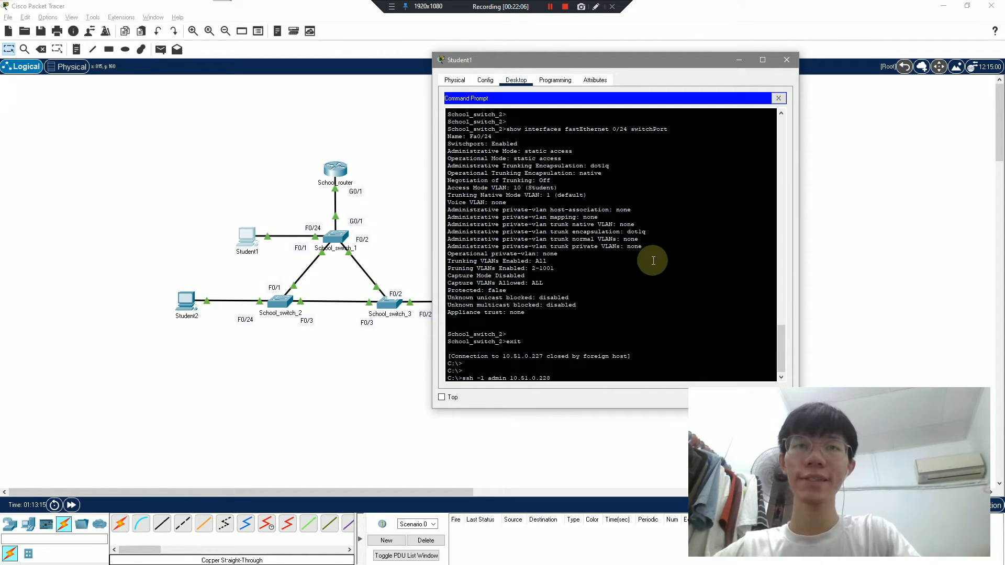
pyautogui.press('Return')
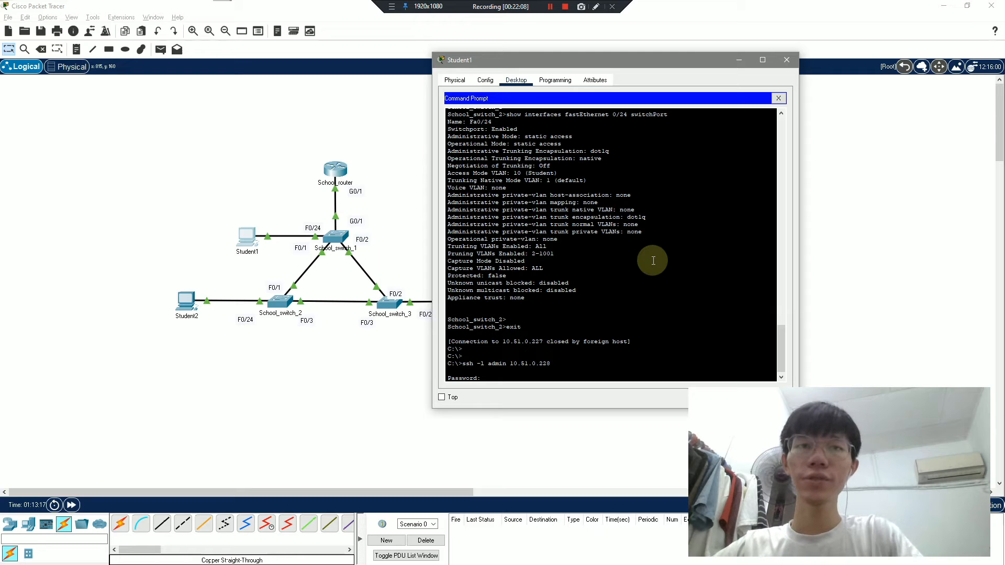
pyautogui.press('Return')
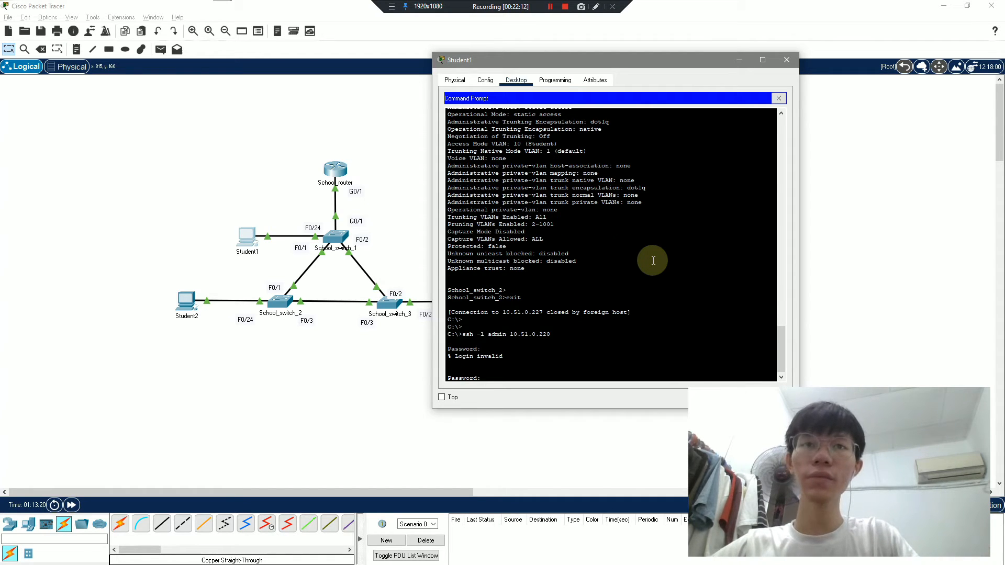
pyautogui.press('Return')
pyautogui.press('Return')
pyautogui.press('Return')
pyautogui.press('Return')
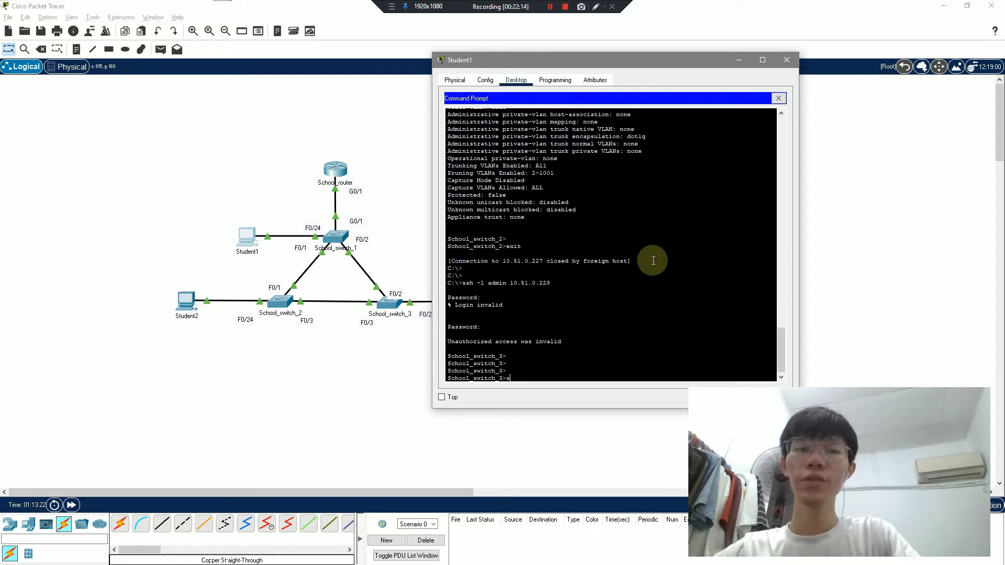
# - List the show vlan options, run show vlan brief on School_switch_3 and check its Management VLAN entry
pyautogui.write('show vlan')
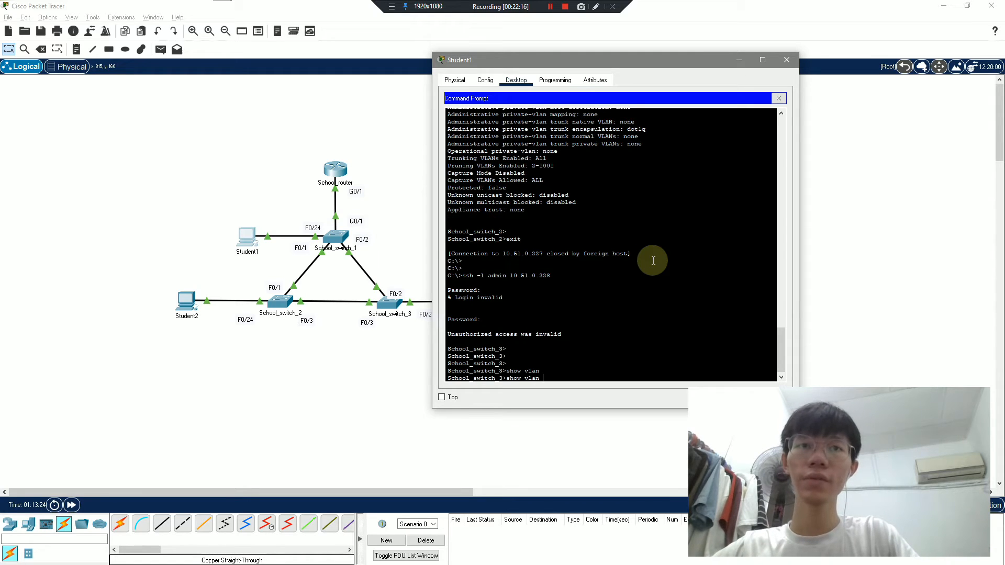
pyautogui.write(' ?')
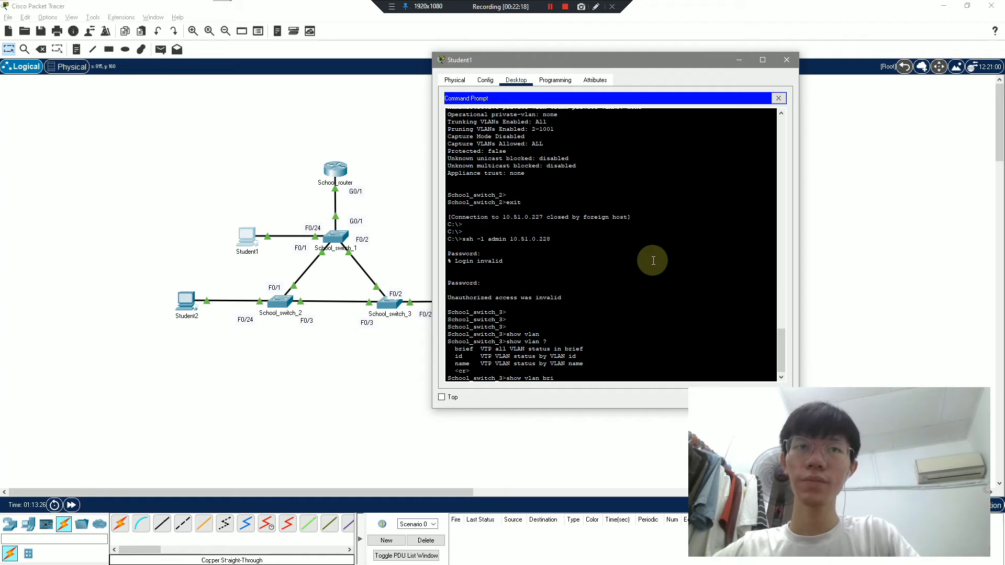
pyautogui.write('bri')
pyautogui.press('Tab')
pyautogui.press('Return')
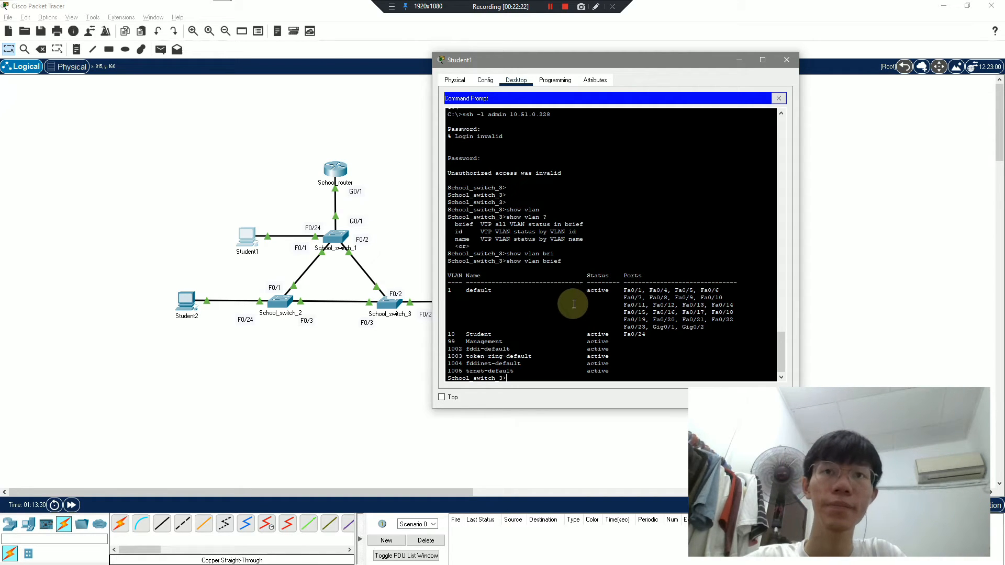
pyautogui.moveTo(464, 293); pyautogui.dragTo(548, 347)
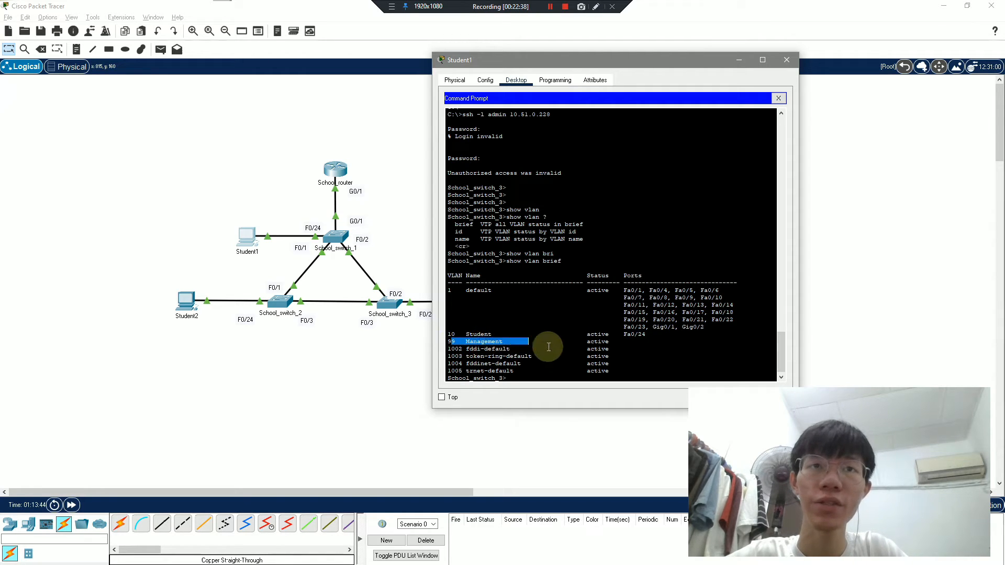
# - List the show interfaces command options on School_switch_3
pyautogui.press('Return')
pyautogui.press('Up')
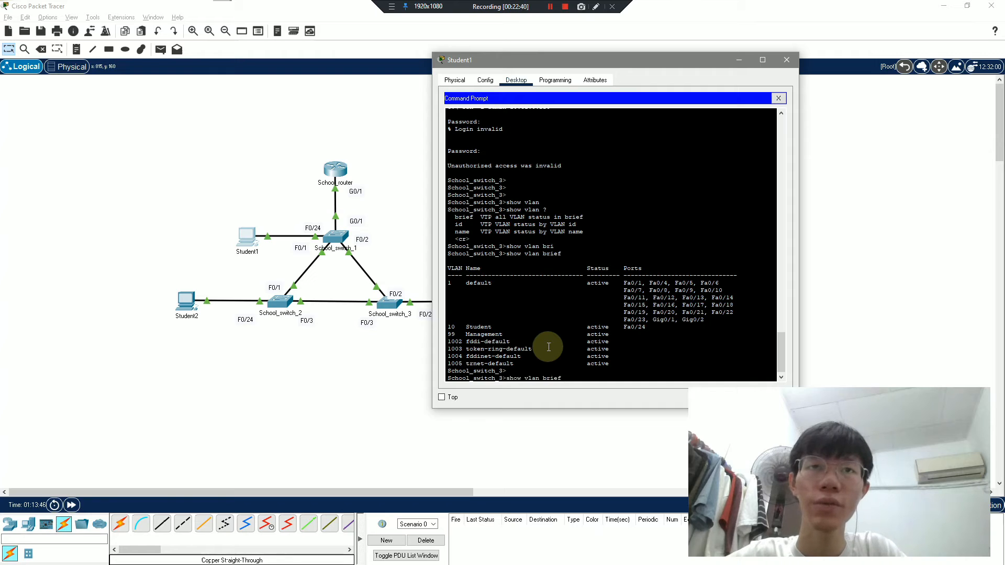
pyautogui.press('Down')
pyautogui.press('Up')
pyautogui.press('Down')
pyautogui.press('Up')
pyautogui.press('Down')
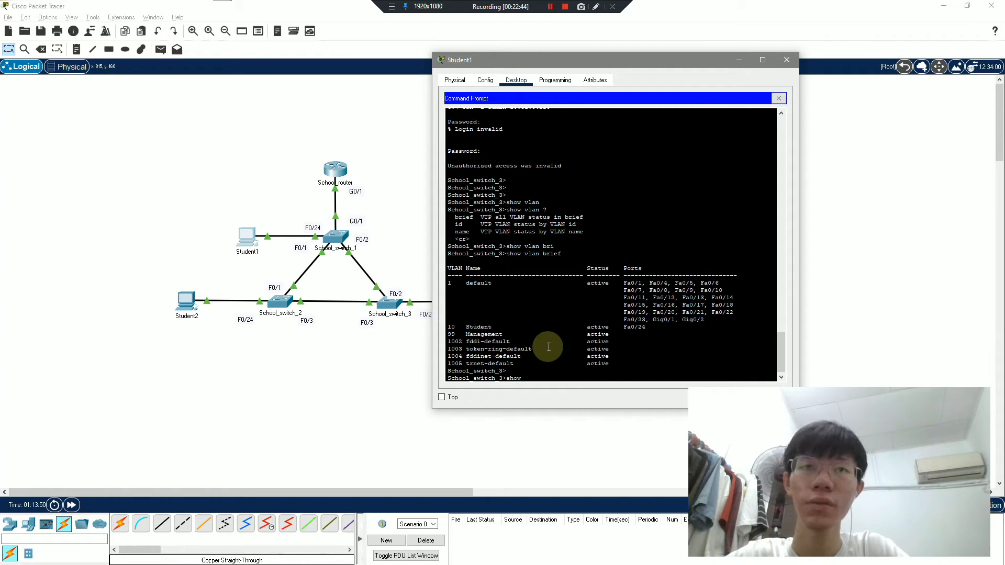
pyautogui.write('show in')
pyautogui.press('Tab')
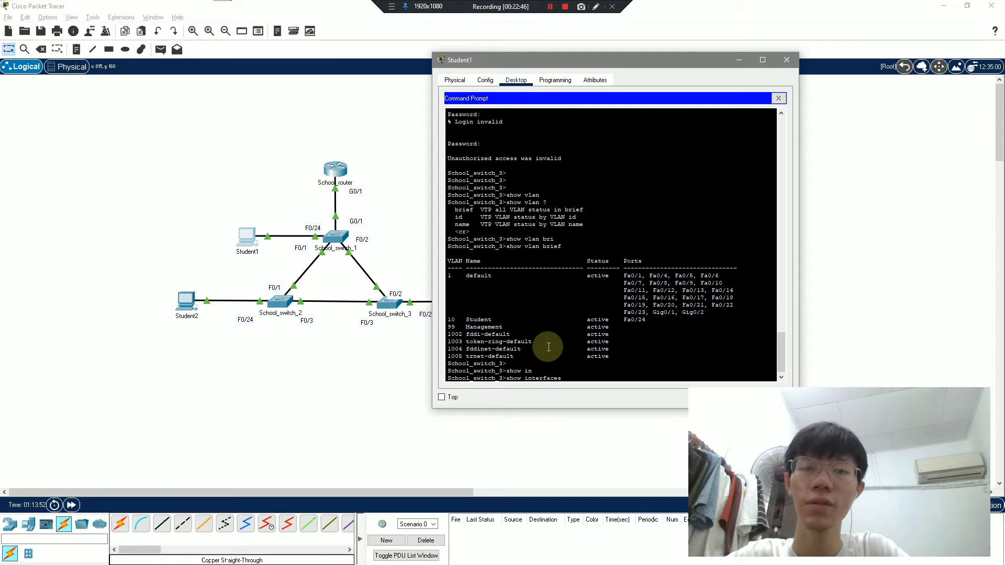
pyautogui.write('?')
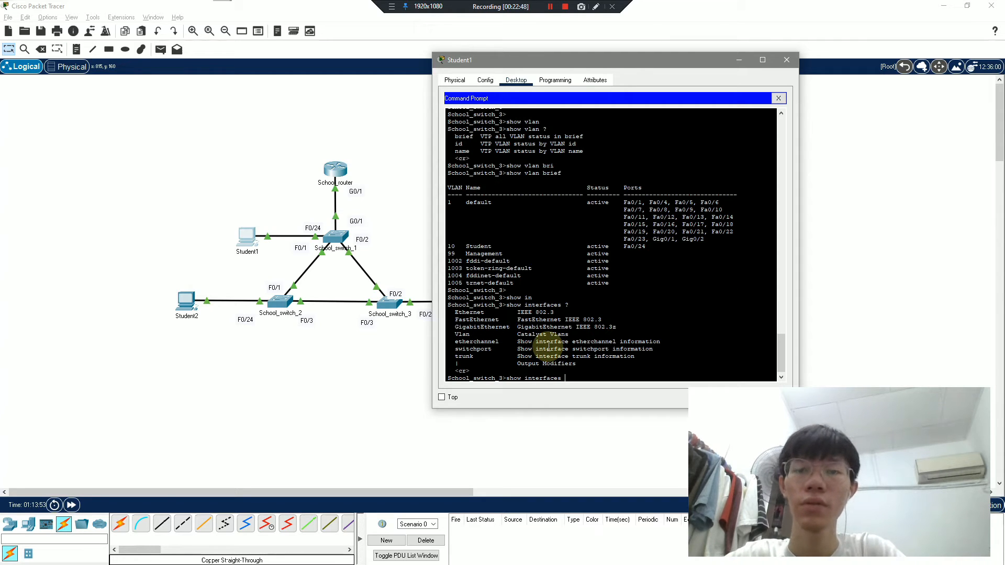
# - Run show interfaces fastEthernet 0/2 switchPort on School_switch_3 and page to the end of the output
pyautogui.write('f')
pyautogui.press('Tab')
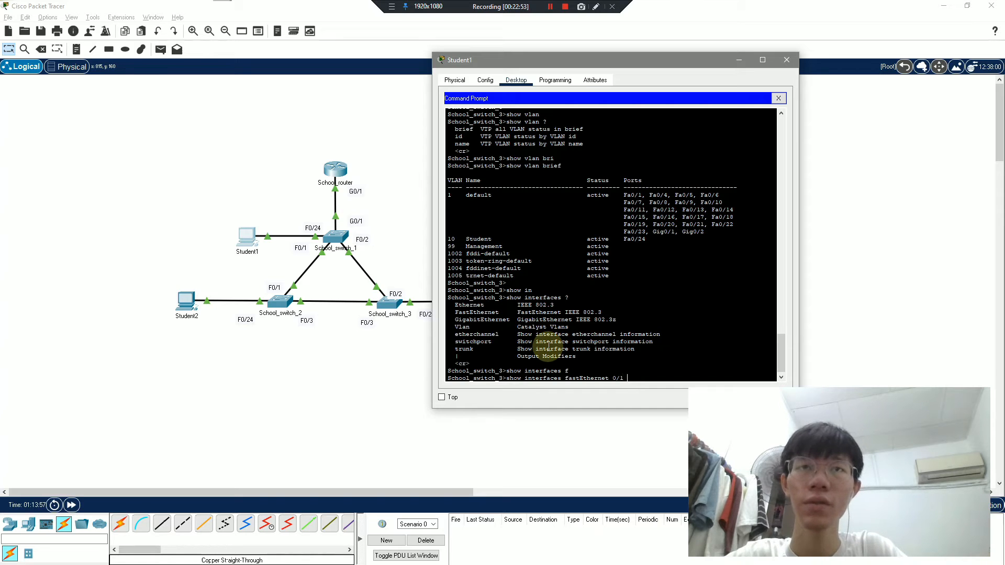
pyautogui.write('0/1')
pyautogui.press('BackSpace')
pyautogui.write('2')
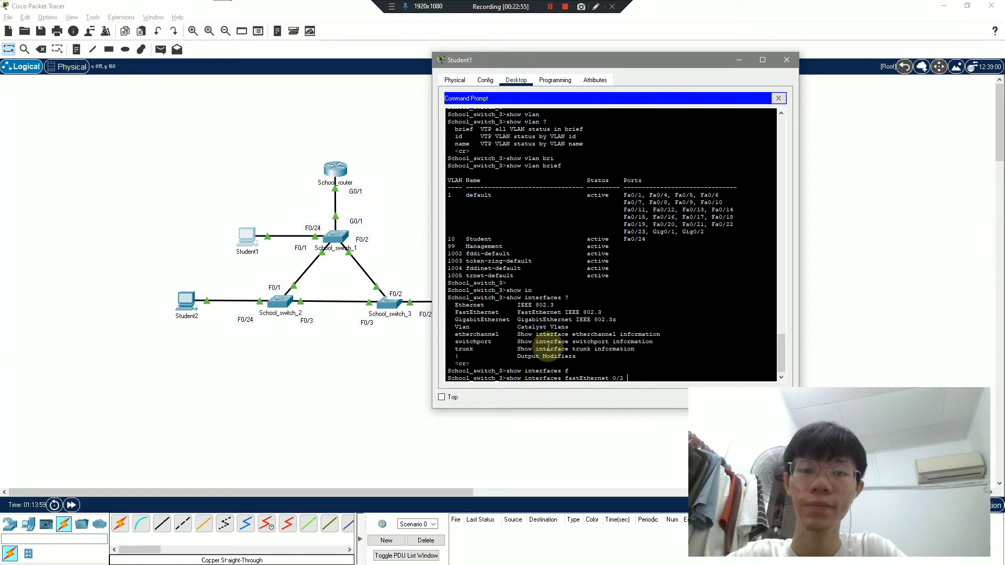
pyautogui.write(' sw')
pyautogui.press('Tab')
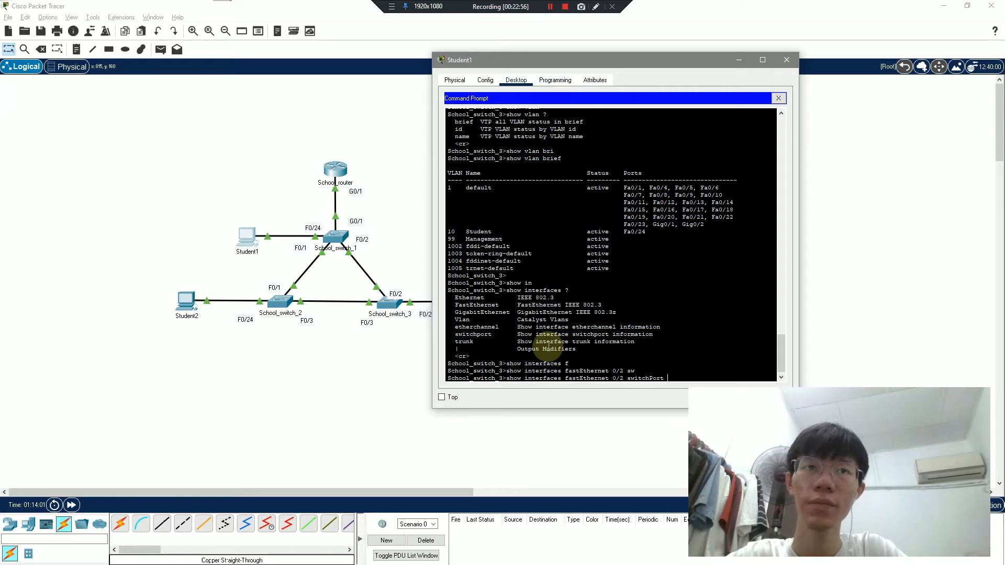
pyautogui.press('Return')
pyautogui.press('Return')
pyautogui.press('Return')
pyautogui.press('Return')
pyautogui.press('Return')
pyautogui.press('Return')
pyautogui.press('Return')
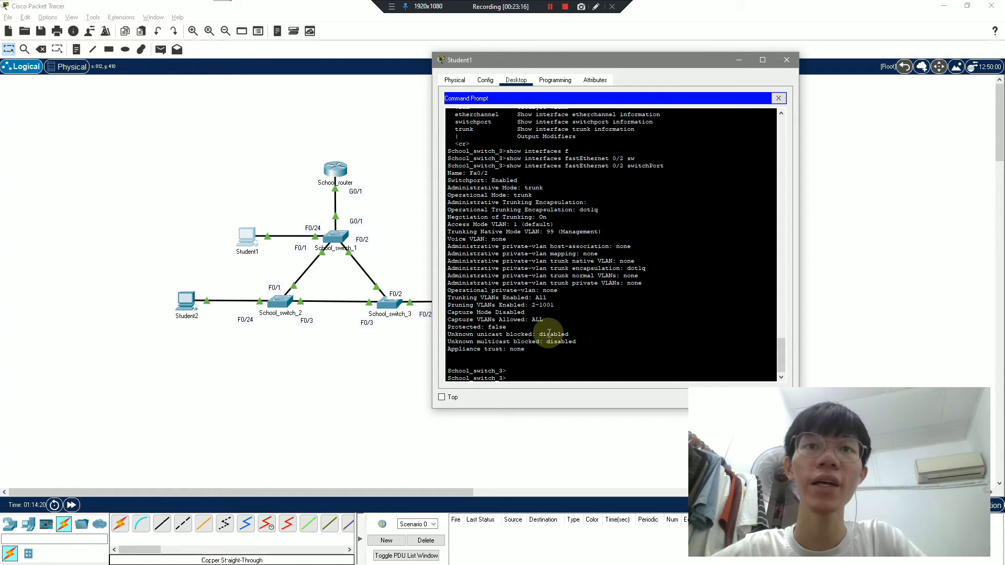
# - Run show interfaces fastEthernet 0/3 switchPort on School_switch_3 and page through the full output
pyautogui.press('Up')
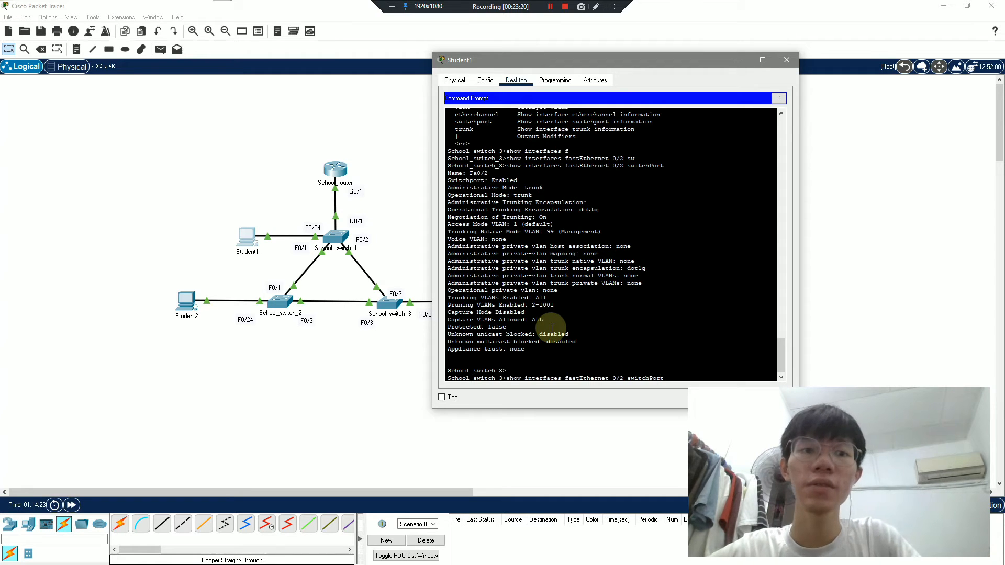
pyautogui.press('Left')
pyautogui.press('Left')
pyautogui.press('Left')
pyautogui.press('Left')
pyautogui.press('Left')
pyautogui.press('Left')
pyautogui.press('Left')
pyautogui.press('Left')
pyautogui.press('Left')
pyautogui.press('Left')
pyautogui.press('Left')
pyautogui.press('BackSpace')
pyautogui.write('3')
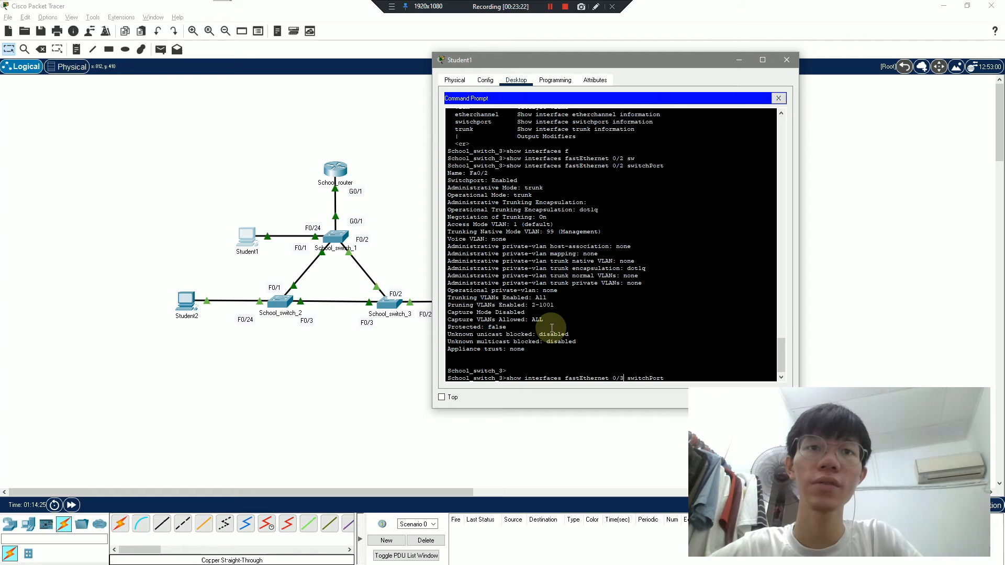
pyautogui.press('Return')
pyautogui.press('Return')
pyautogui.press('Return')
pyautogui.press('Return')
pyautogui.press('Return')
pyautogui.press('Return')
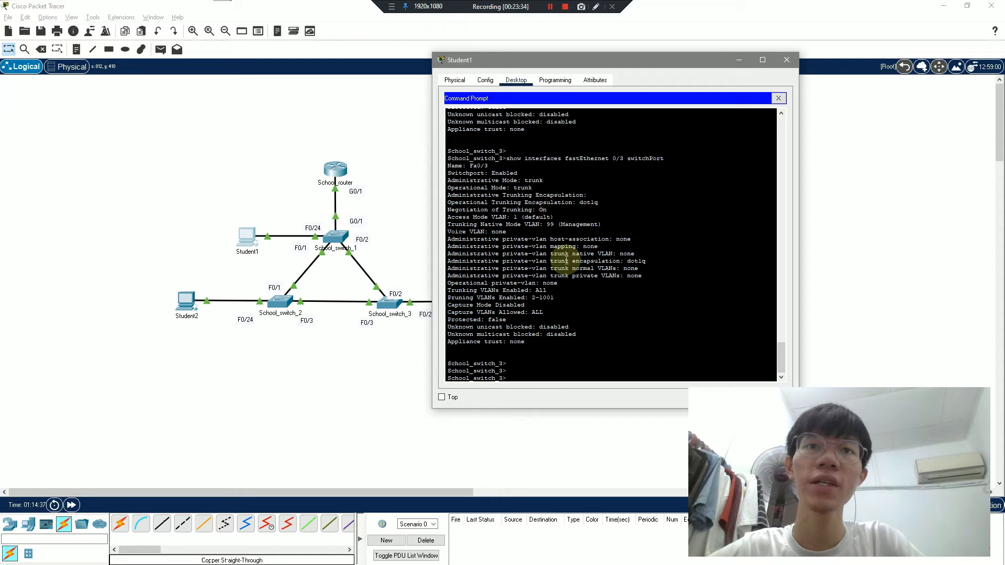
# - Run show interfaces fastEthernet 0/24 switchPort on School_switch_3 and page to the end of the output
pyautogui.press('Up')
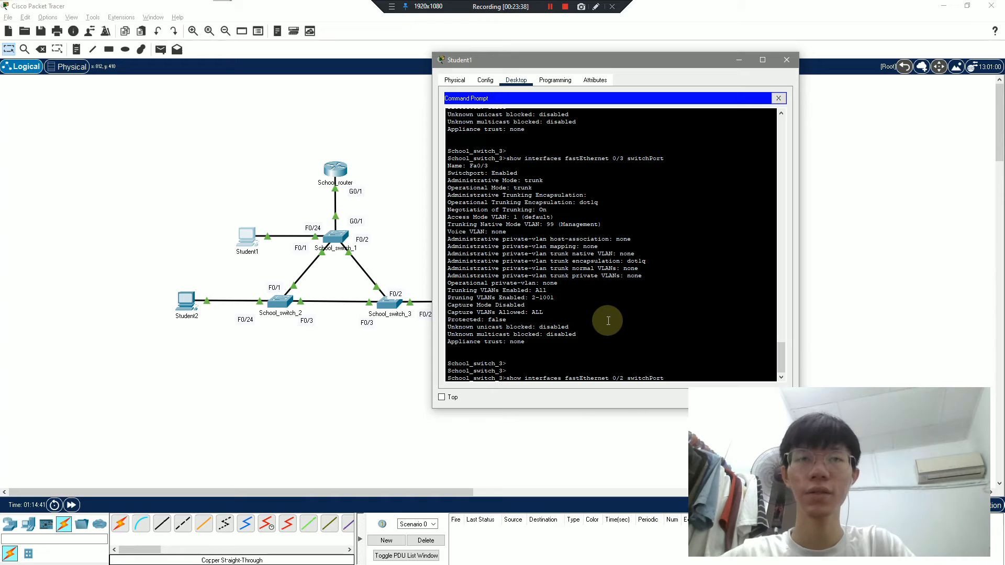
pyautogui.press('Return')
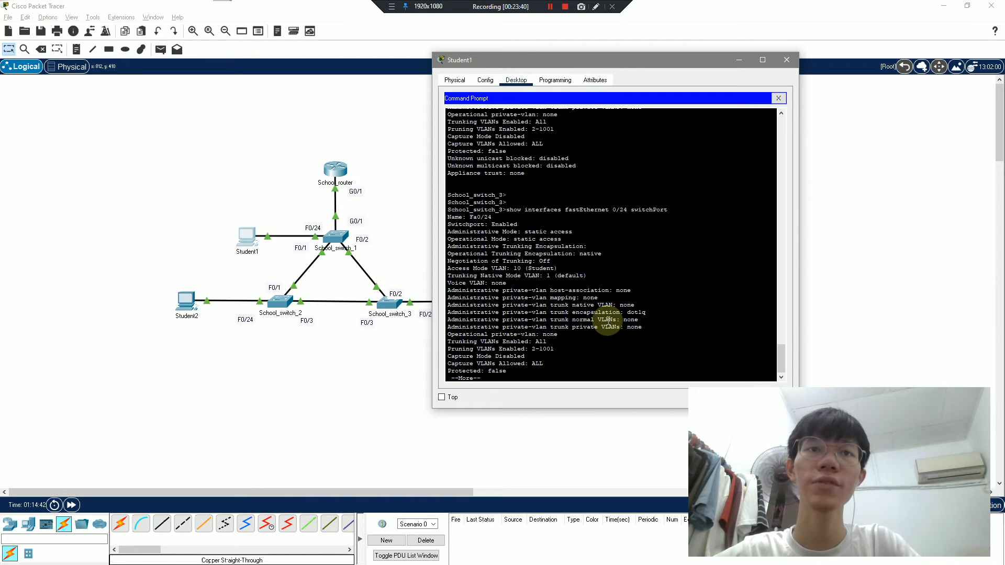
pyautogui.press('Return')
pyautogui.press('Return')
pyautogui.press('Return')
pyautogui.press('Return')
pyautogui.press('Return')
pyautogui.press('Return')
pyautogui.press('Return')
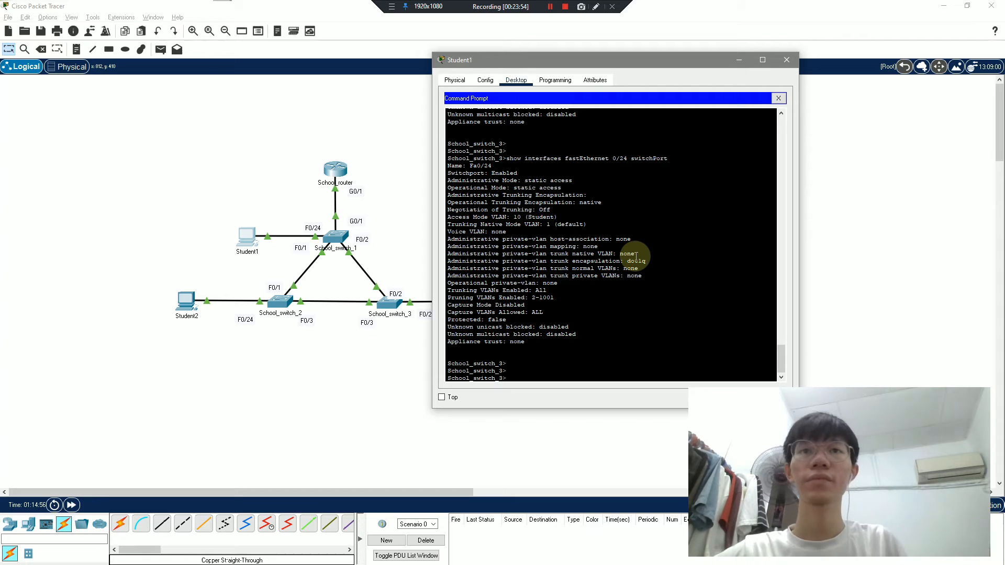
# - Exit the remote session on School_switch_3 to return to Student1's local prompt
pyautogui.click(549, 7)
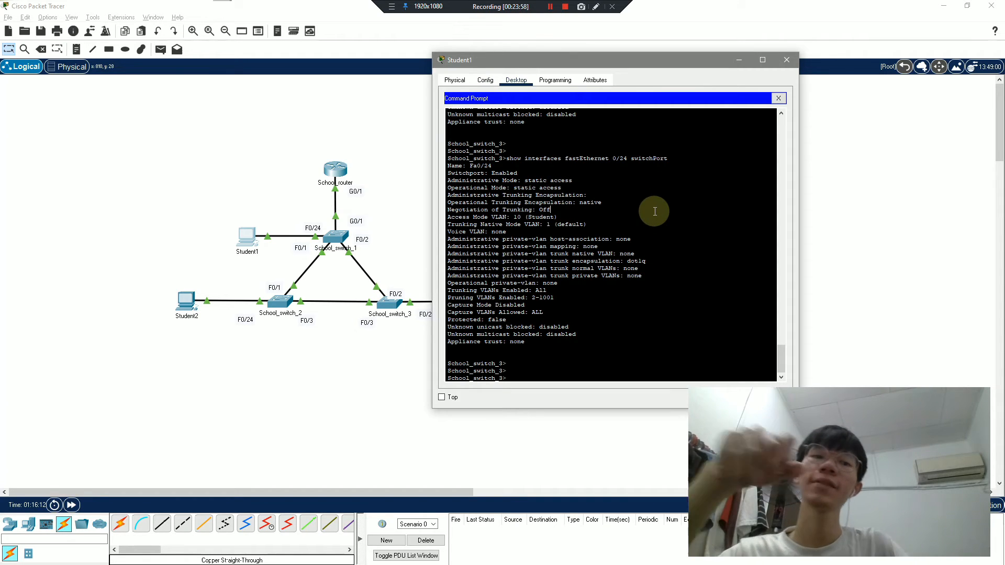
pyautogui.press('Return')
pyautogui.press('Return')
pyautogui.press('Return')
pyautogui.write('exit')
pyautogui.press('Return')
pyautogui.press('Return')
pyautogui.press('Return')
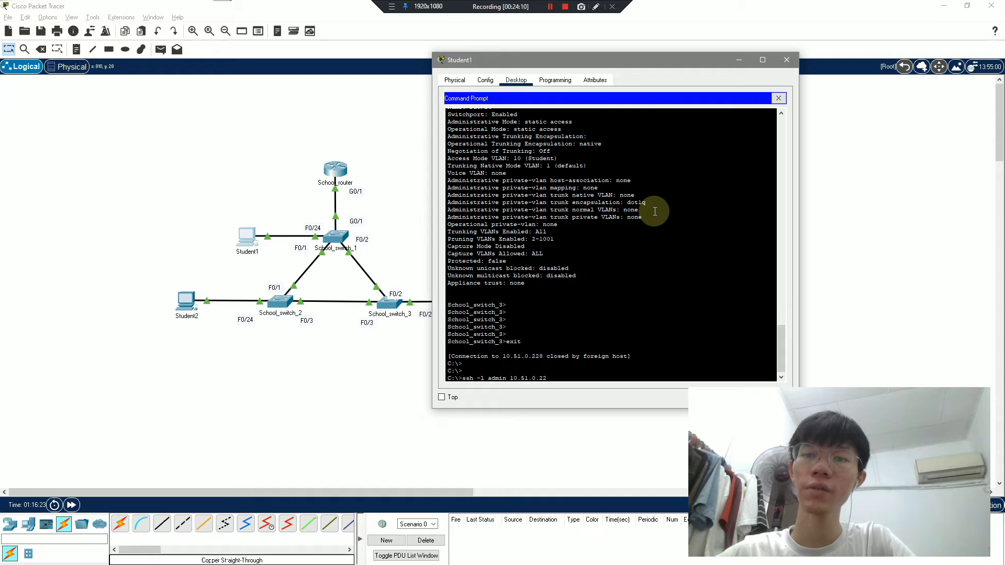
# - Connect to School_switch_1 with ssh -l admin 10.51.0.226 and log in with the account password
pyautogui.press('Return')
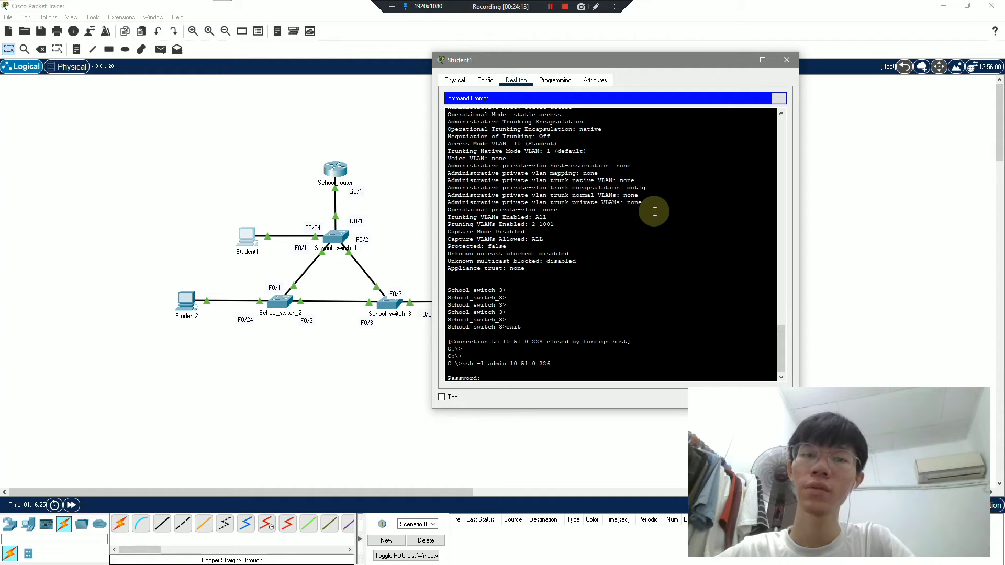
pyautogui.press('Return')
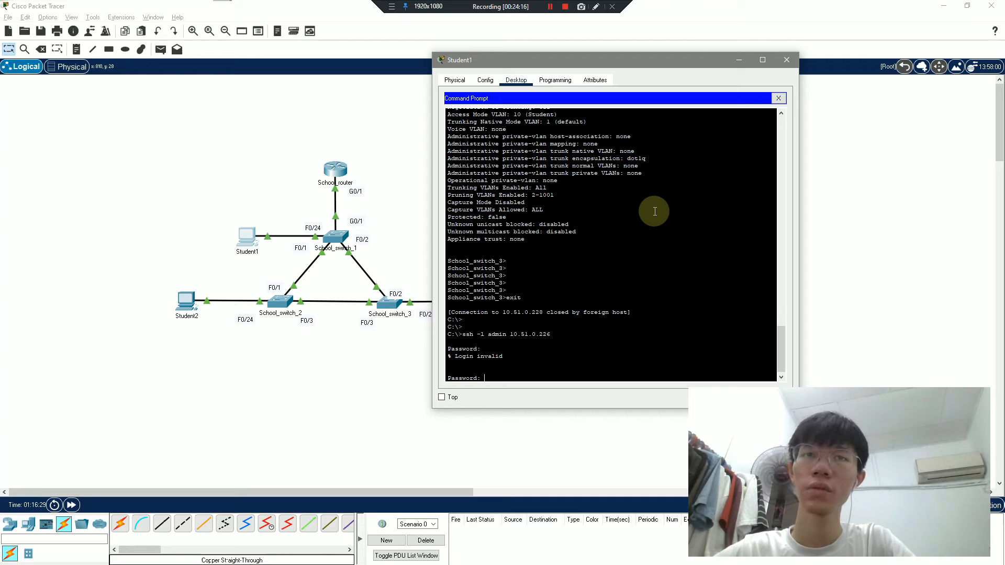
pyautogui.press('Return')
pyautogui.press('Return')
pyautogui.press('Return')
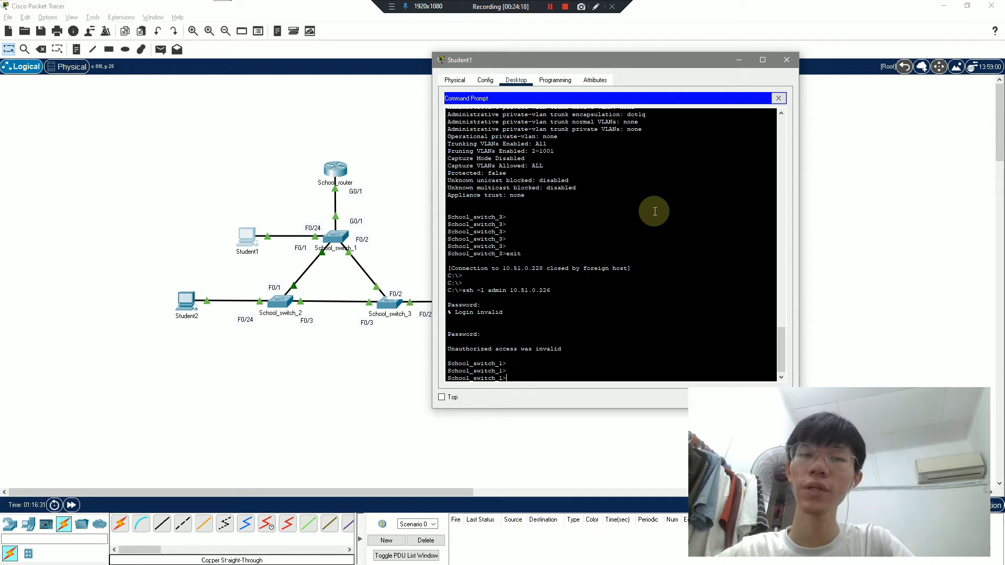
# - List the show commands starting with s on School_switch_1 and try the help query show spannin? in user mode
pyautogui.write('show')
pyautogui.press('Tab')
pyautogui.write('s')
pyautogui.press('Tab')
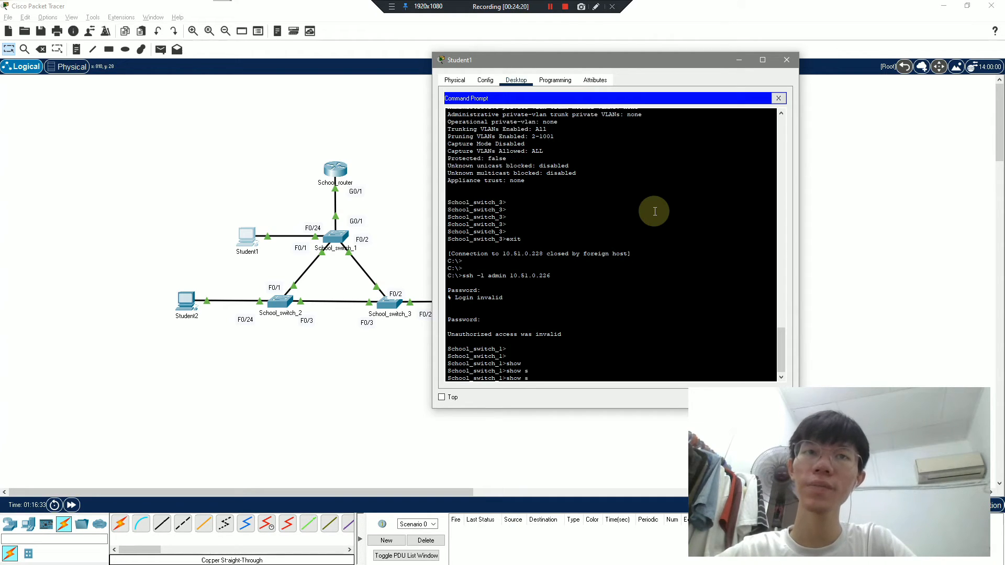
pyautogui.write('?')
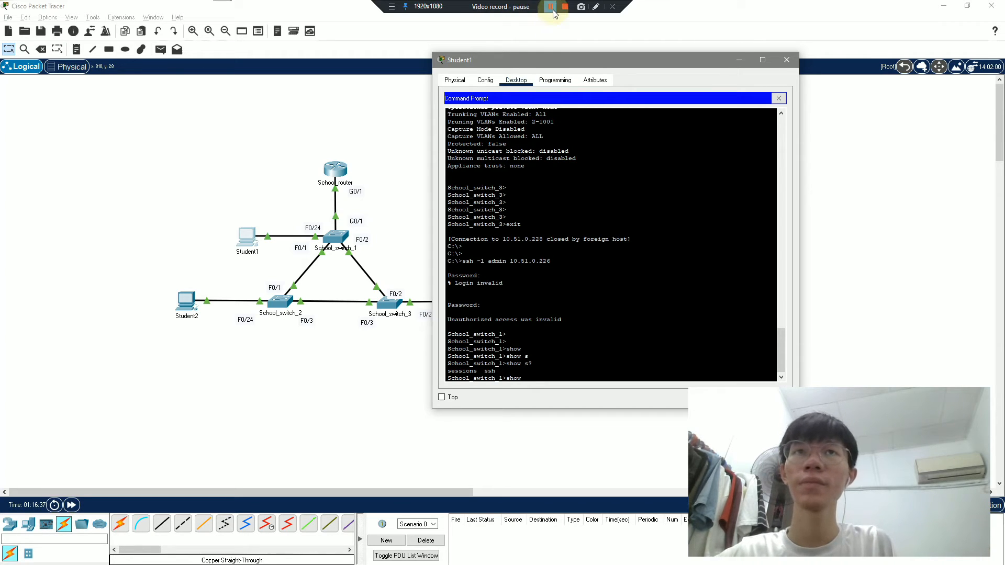
pyautogui.click(612, 217)
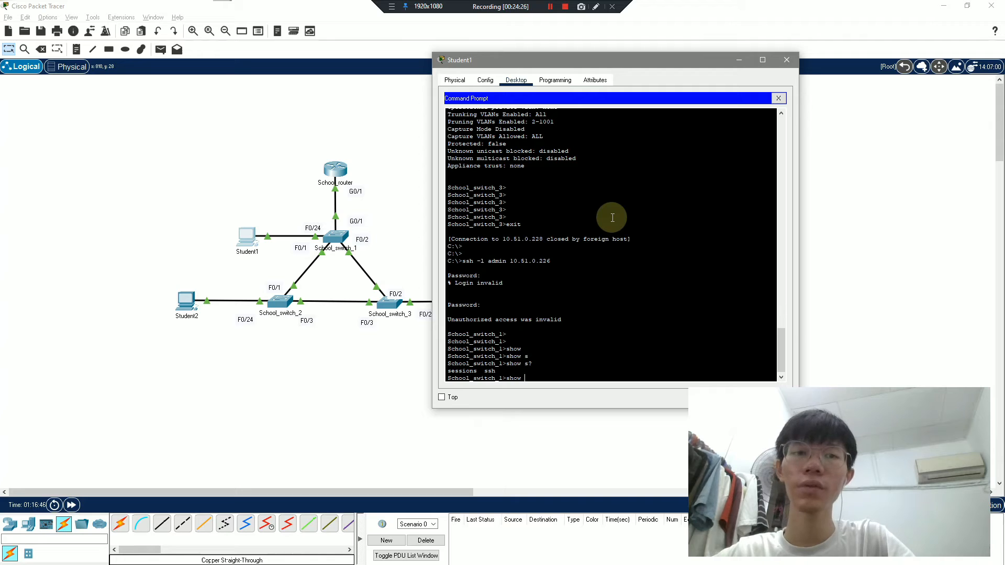
pyautogui.write('pannin?')
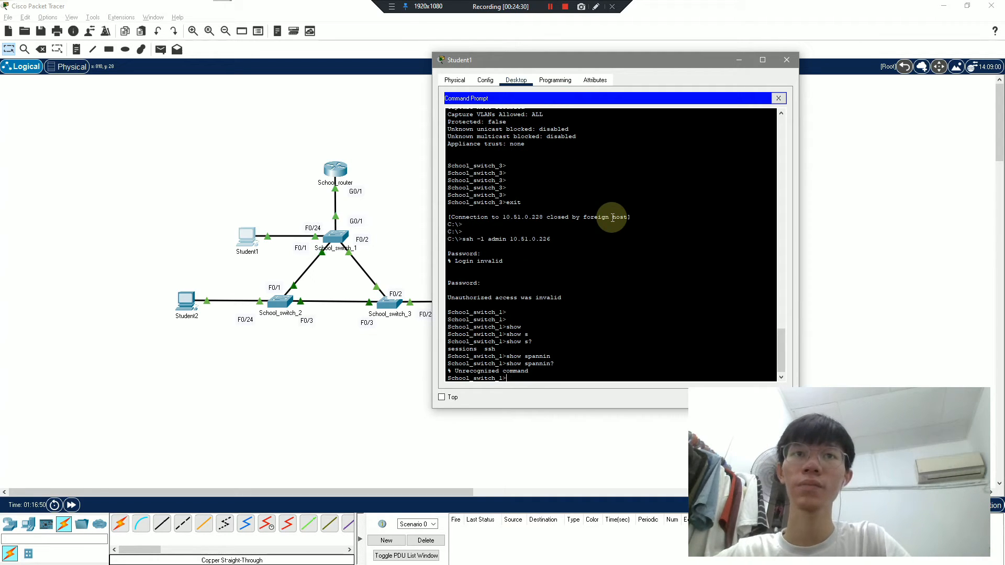
pyautogui.click(550, 8)
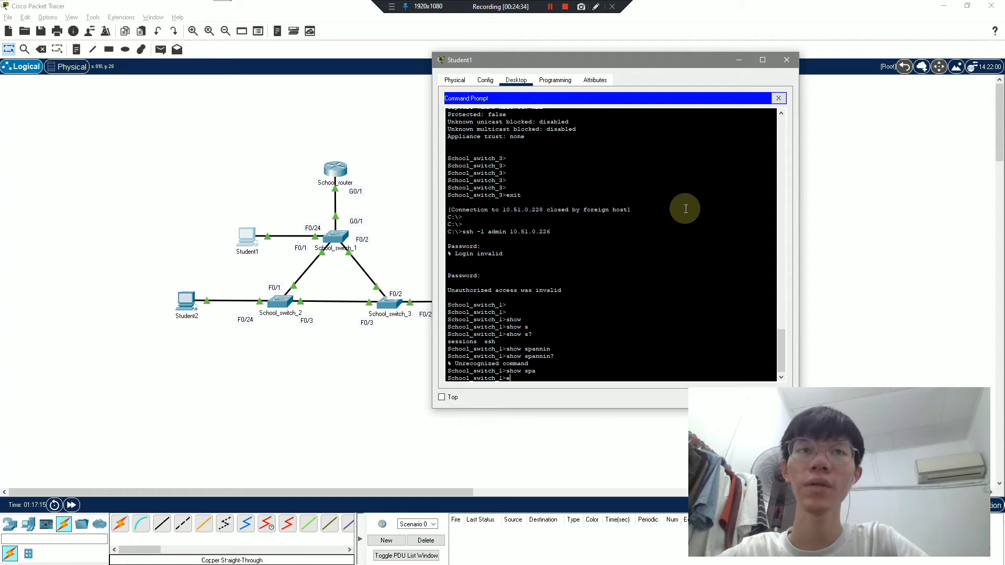
# - Request privileged EXEC mode on School_switch_1 with en and bring up the On-Screen Keyboard
pyautogui.write('n')
pyautogui.press('Return')
pyautogui.press('Return')
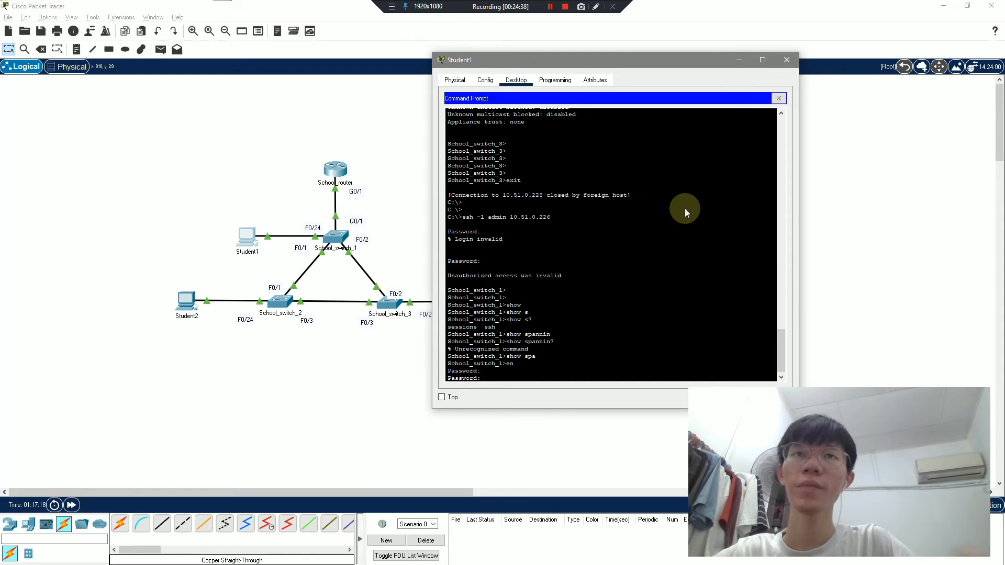
pyautogui.hotkey('alt', 'Tab')
pyautogui.click(695, 238)
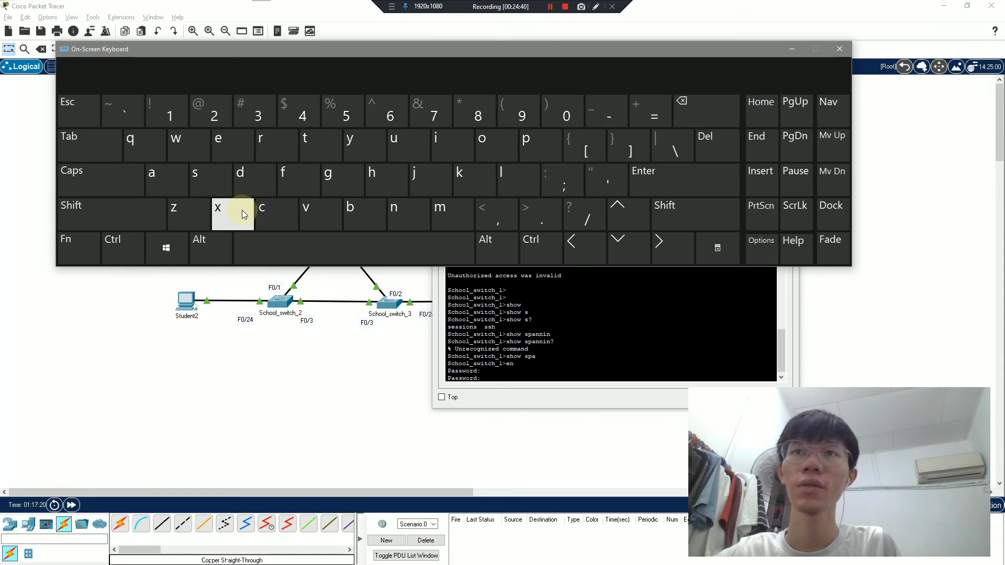
# - Try to enter the enable password with the On-Screen Keyboard
pyautogui.click(275, 218)
pyautogui.click(465, 157)
pyautogui.click(225, 179)
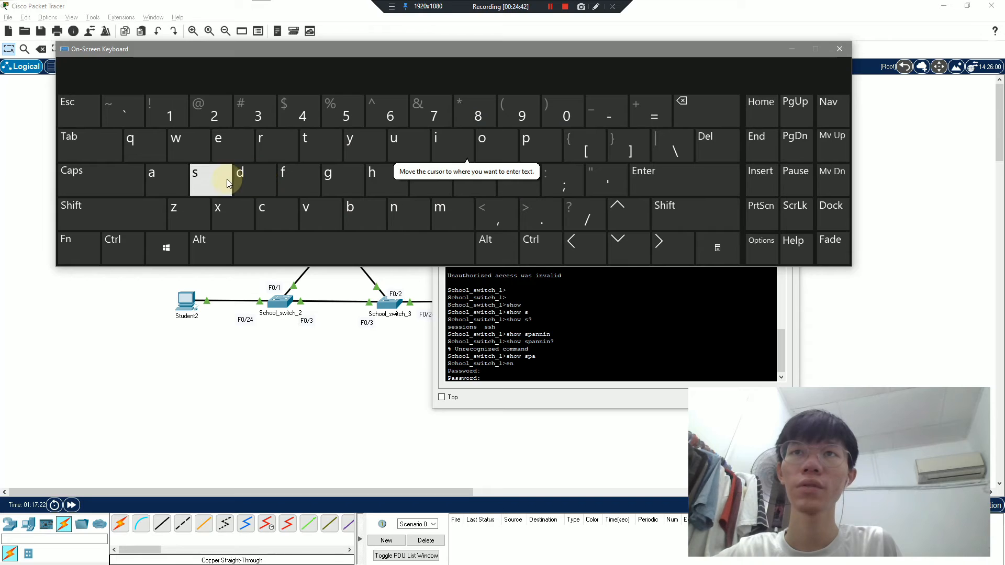
pyautogui.click(275, 212)
pyautogui.click(478, 151)
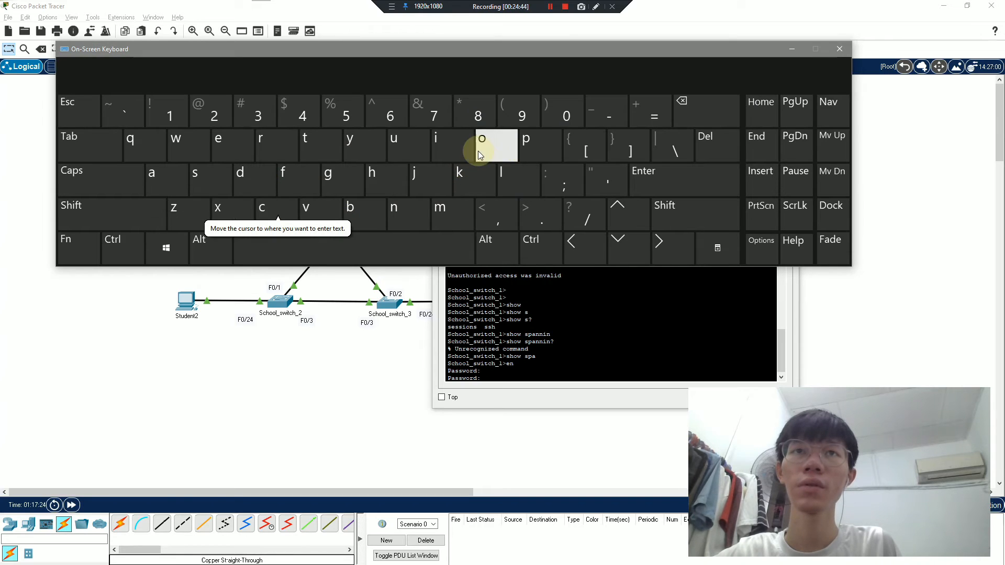
pyautogui.click(680, 115)
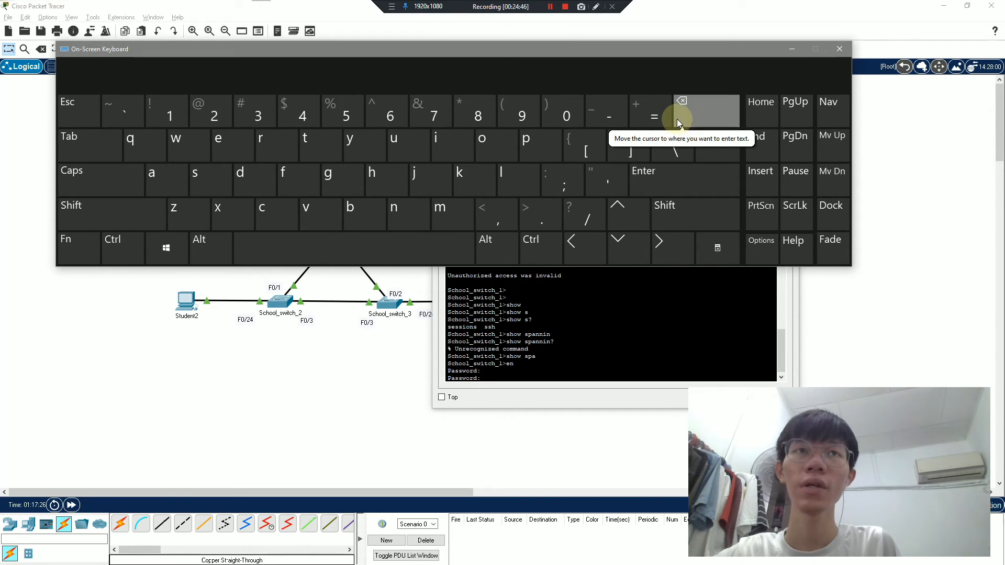
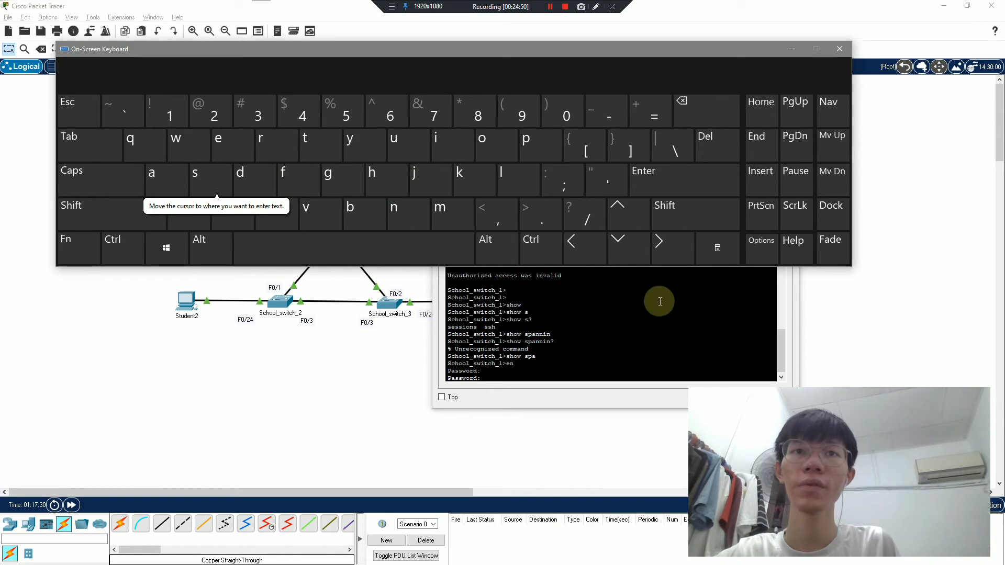
# - Focus the command prompt, submit the enable password on School_switch_1 with the On-Screen Keyboard, and minimize the keyboard
pyautogui.click(657, 301)
pyautogui.click(294, 199)
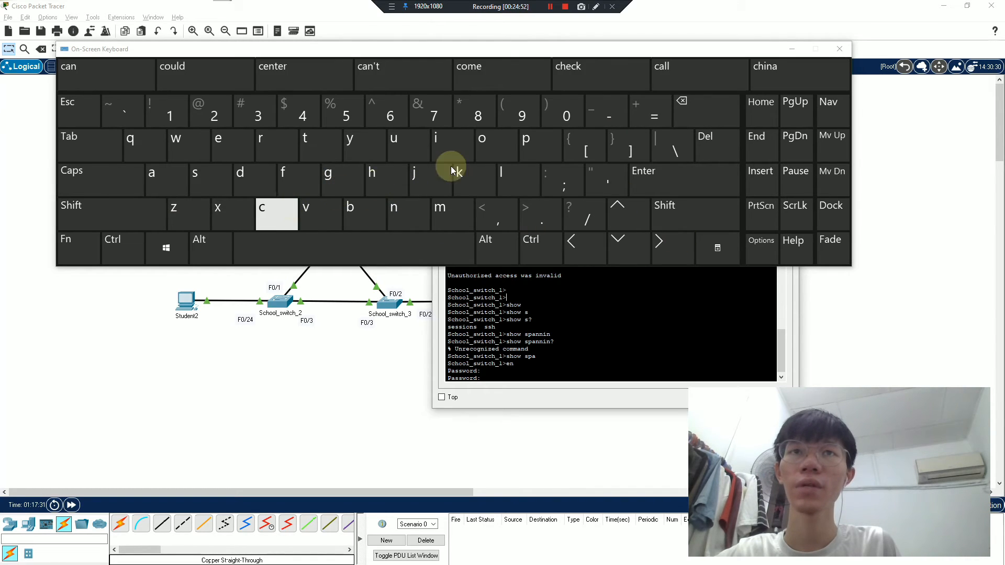
pyautogui.click(502, 173)
pyautogui.click(203, 178)
pyautogui.click(205, 178)
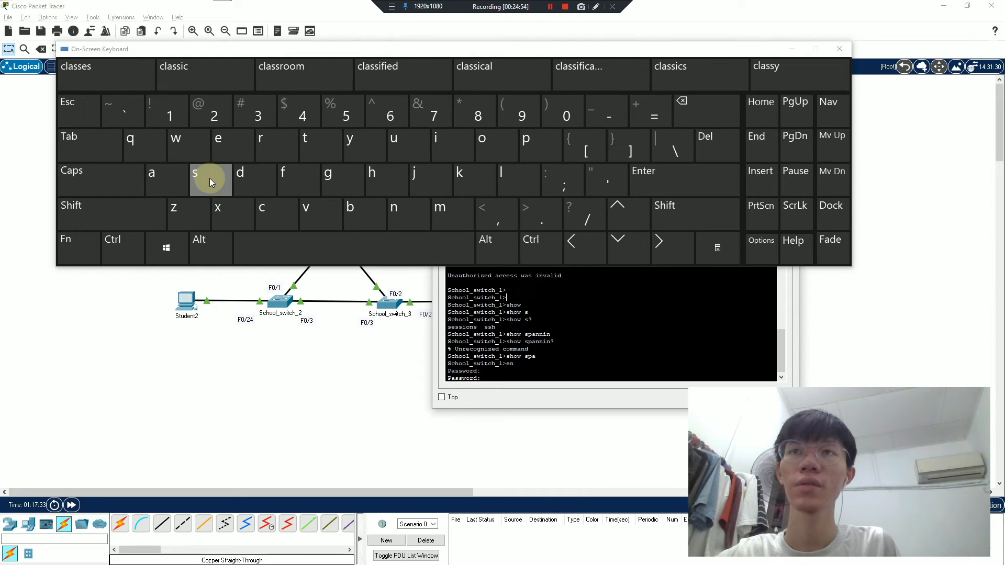
pyautogui.click(655, 184)
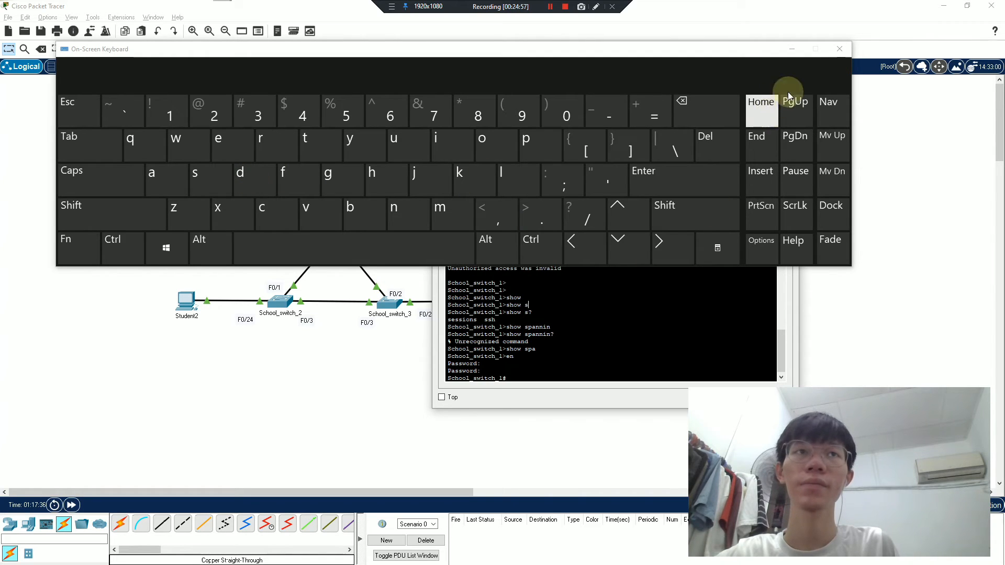
pyautogui.click(792, 49)
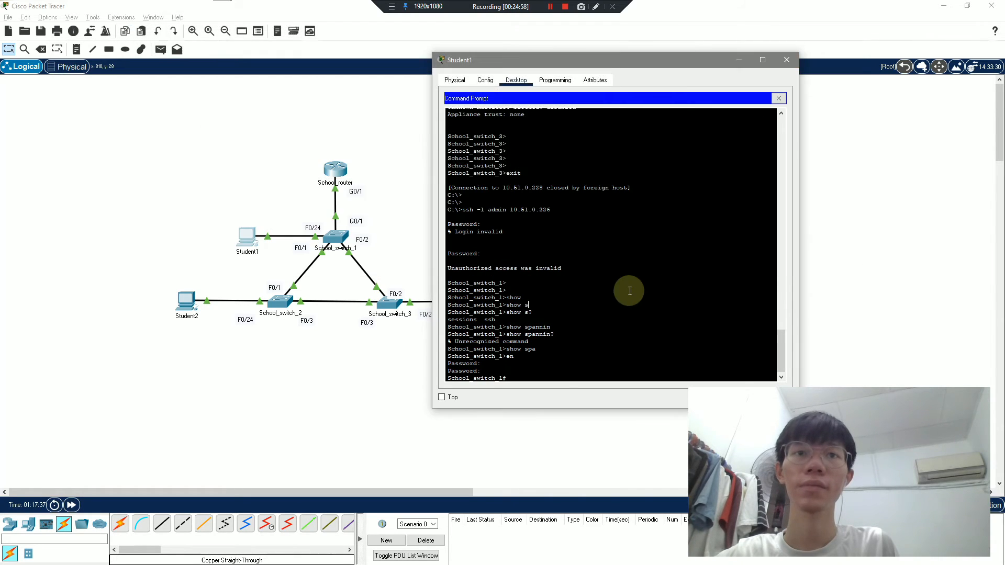
pyautogui.click(560, 353)
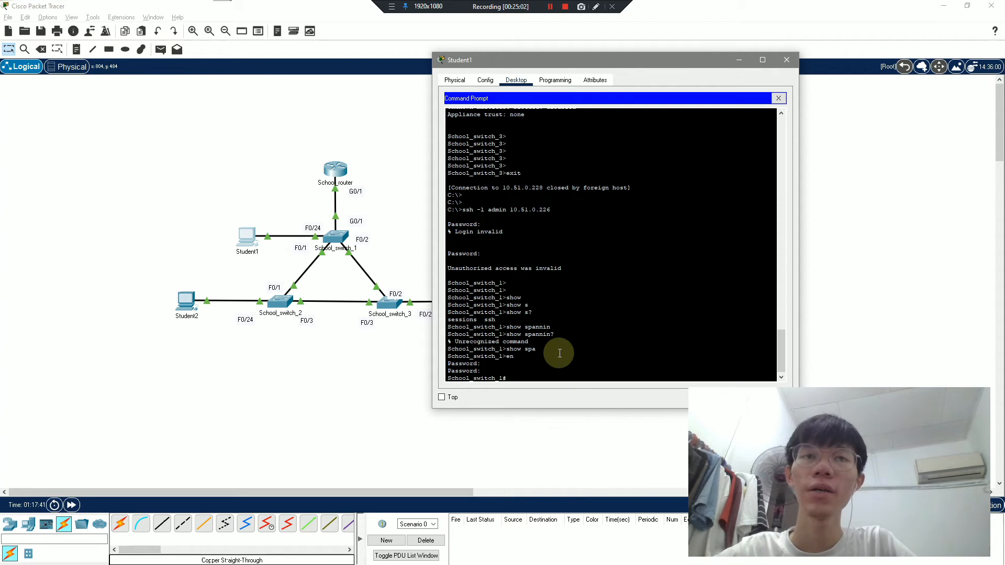
# - List the available options of the show spanning-tree command in privileged EXEC mode on School_switch_1
pyautogui.write('s')
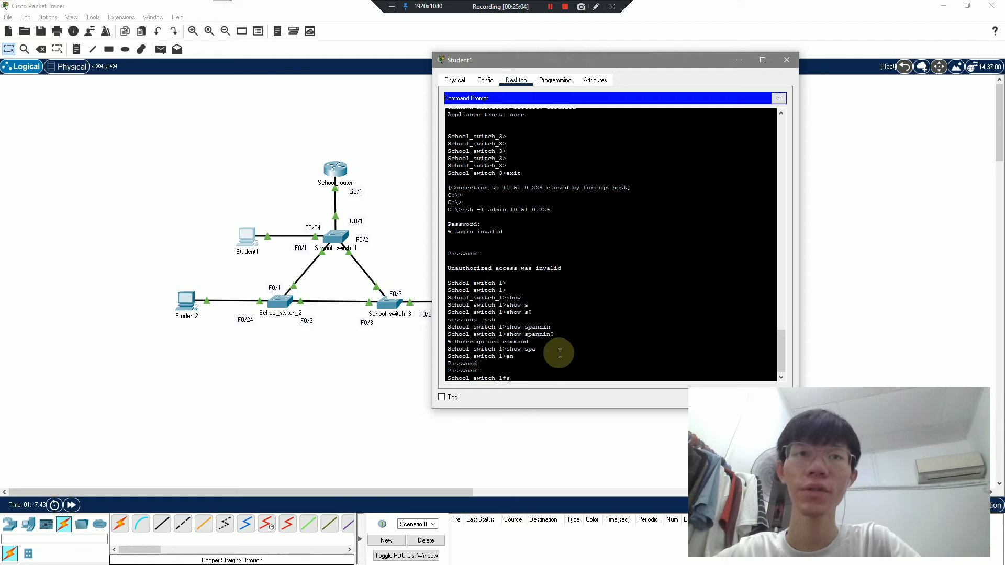
pyautogui.write('how sp')
pyautogui.press('Tab')
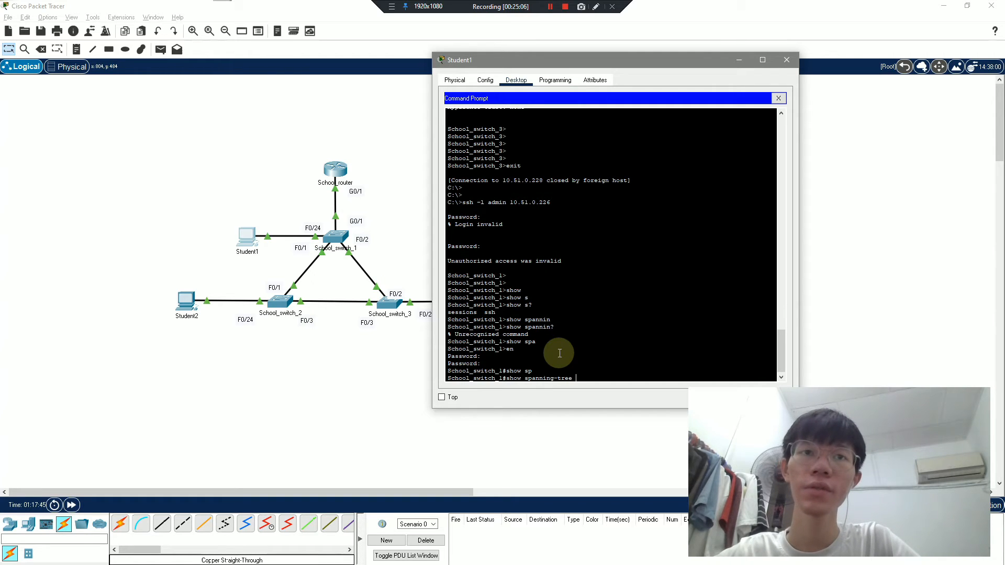
pyautogui.write('?')
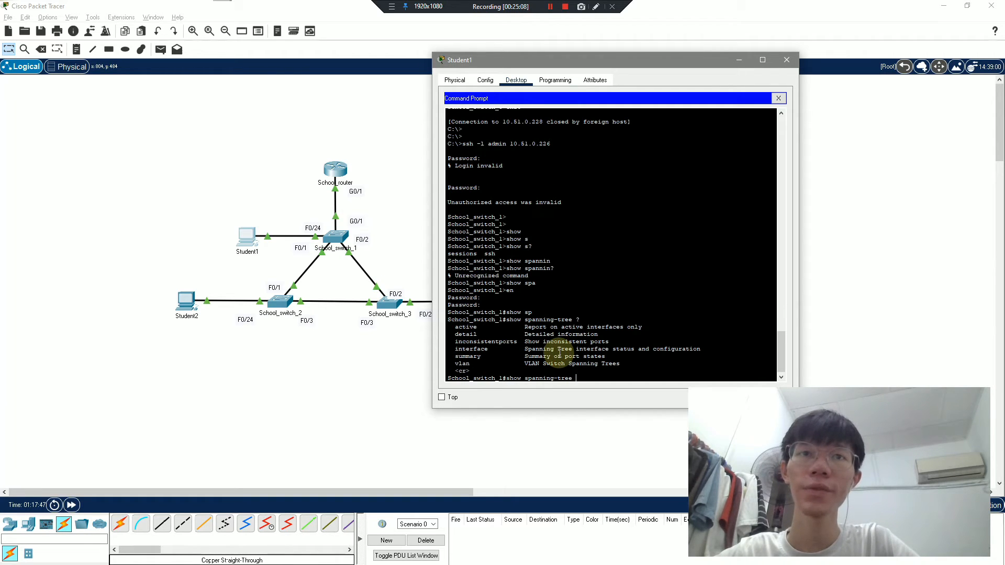
# - Run show spanning-tree on School_switch_1 and page through the output to its end
pyautogui.press('Return')
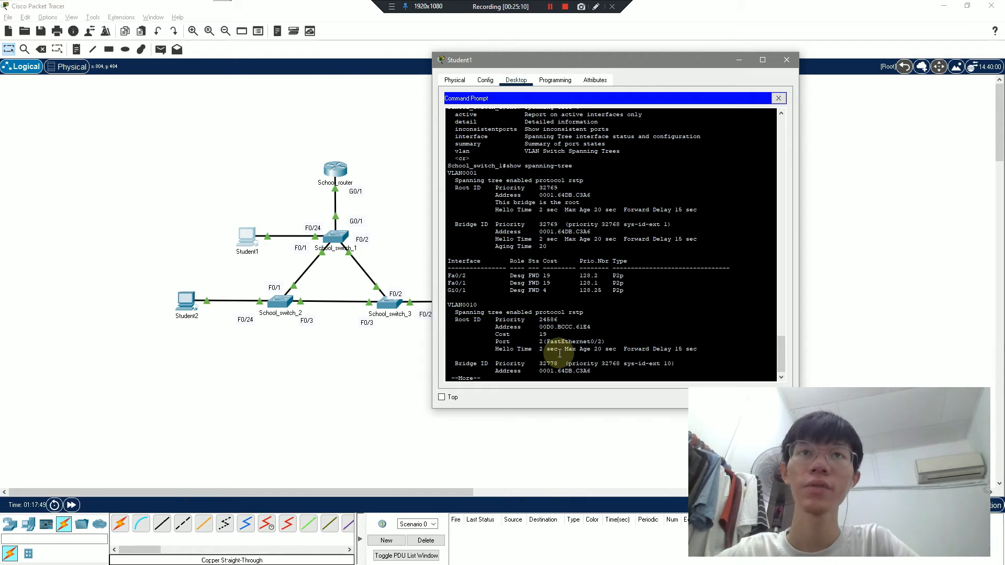
pyautogui.press('Return')
pyautogui.press('Return')
pyautogui.press('Return')
pyautogui.press('Return')
pyautogui.press('Return')
pyautogui.press('Return')
pyautogui.press('Return')
pyautogui.press('Return')
pyautogui.press('Return')
pyautogui.press('Return')
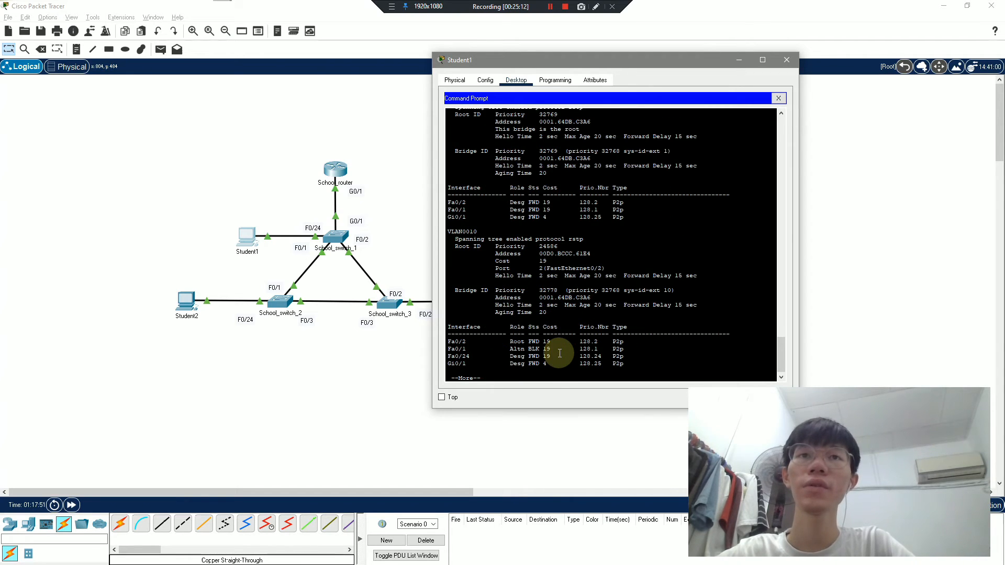
pyautogui.press('Return')
pyautogui.press('Return')
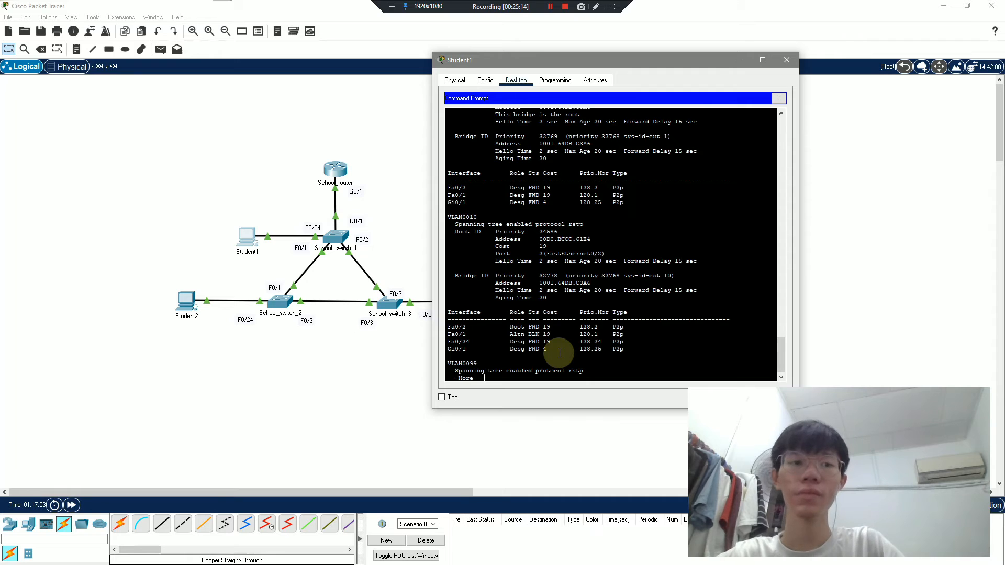
pyautogui.press('Return')
pyautogui.press('Return')
pyautogui.press('Return')
pyautogui.press('Return')
pyautogui.press('Return')
pyautogui.press('Return')
pyautogui.press('Return')
pyautogui.press('Return')
pyautogui.press('Return')
pyautogui.press('Return')
pyautogui.press('Return')
pyautogui.press('Return')
pyautogui.press('Return')
pyautogui.press('Return')
pyautogui.press('Return')
pyautogui.press('Return')
pyautogui.press('Return')
pyautogui.press('Return')
pyautogui.press('Return')
pyautogui.press('Return')
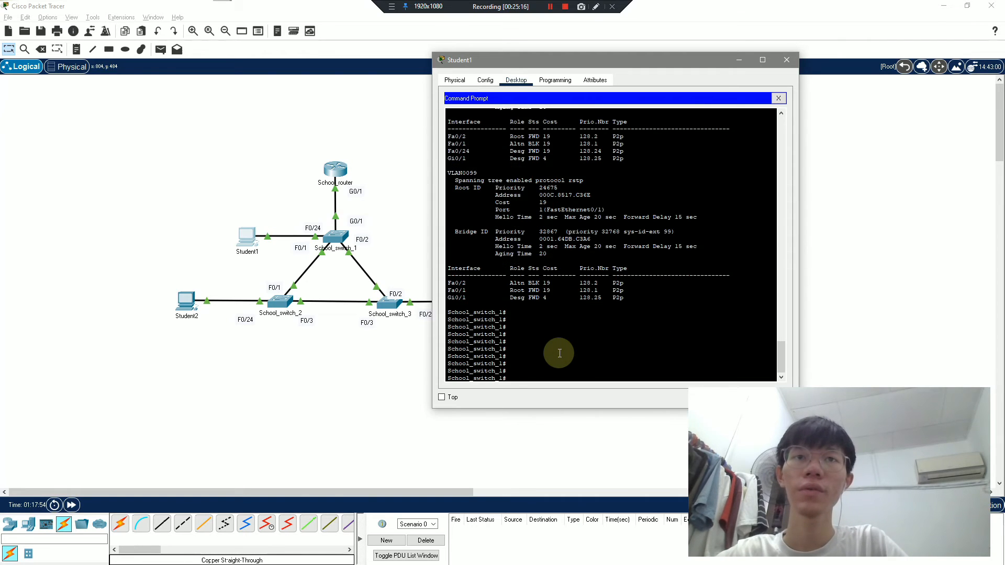
# - Examine the VLAN0001 section of the spanning-tree output for the protocol, the root bridge and the Fa0/1 and Fa0/2 port roles
pyautogui.scroll(15, 559, 353)
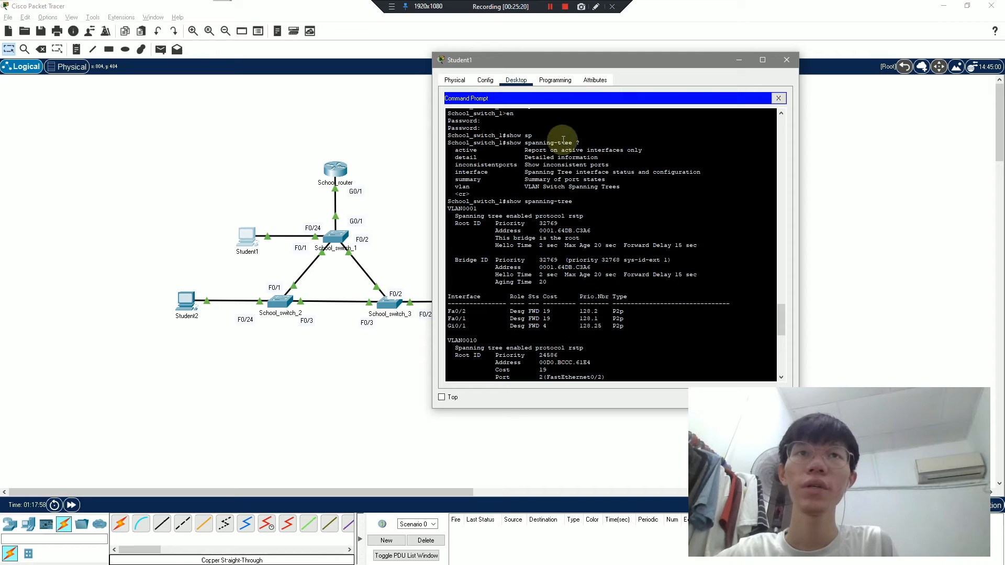
pyautogui.scroll(-3, 481, 203)
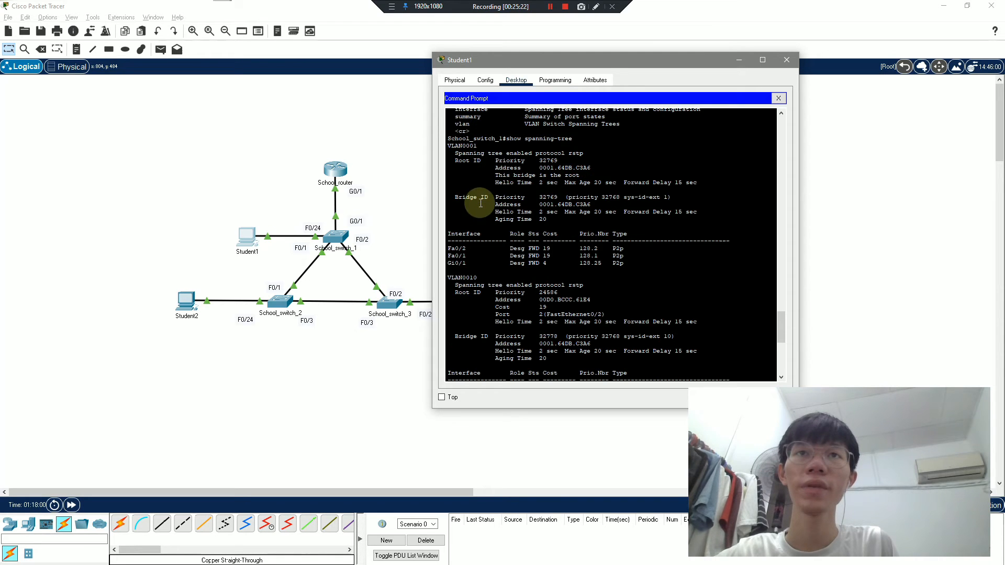
pyautogui.moveTo(448, 146); pyautogui.dragTo(586, 155)
pyautogui.click(559, 164)
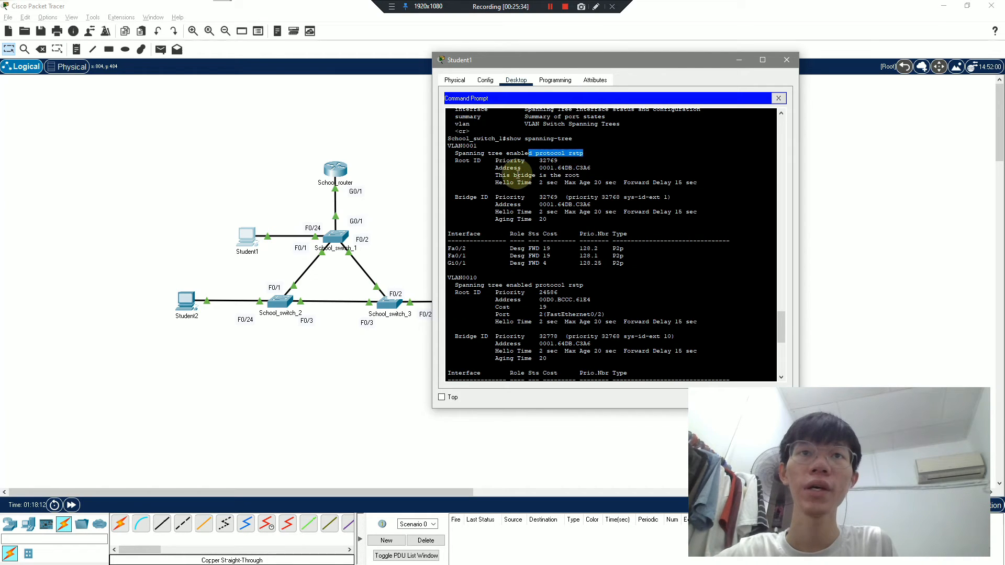
pyautogui.moveTo(516, 176); pyautogui.dragTo(579, 176)
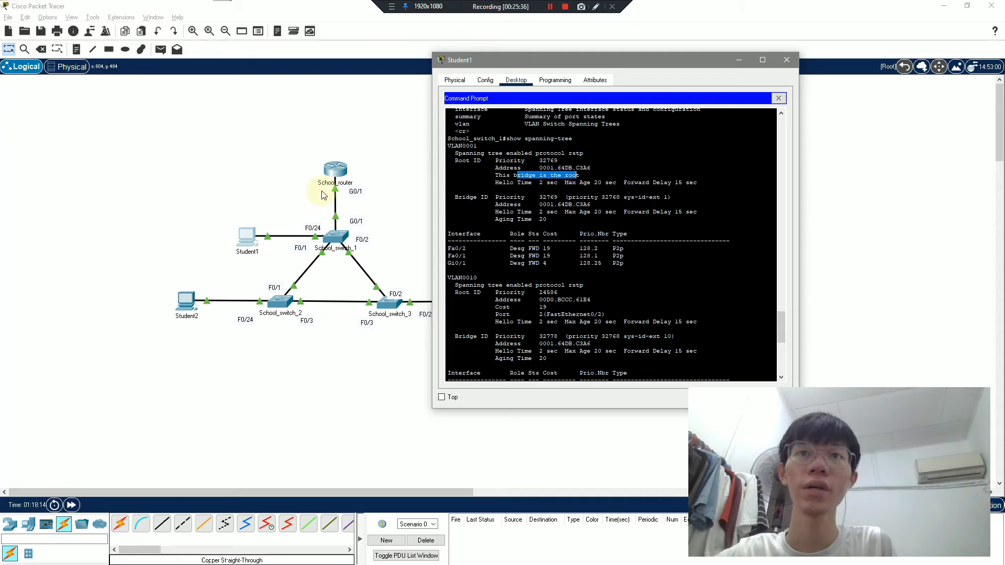
pyautogui.scroll(-1, 611, 204)
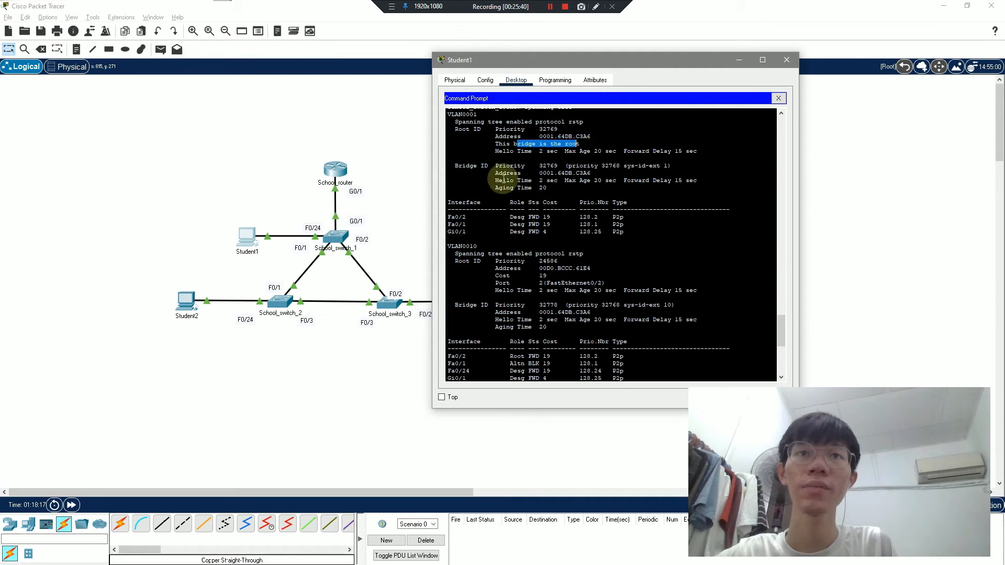
pyautogui.scroll(-2, 534, 194)
pyautogui.scroll(1, 539, 197)
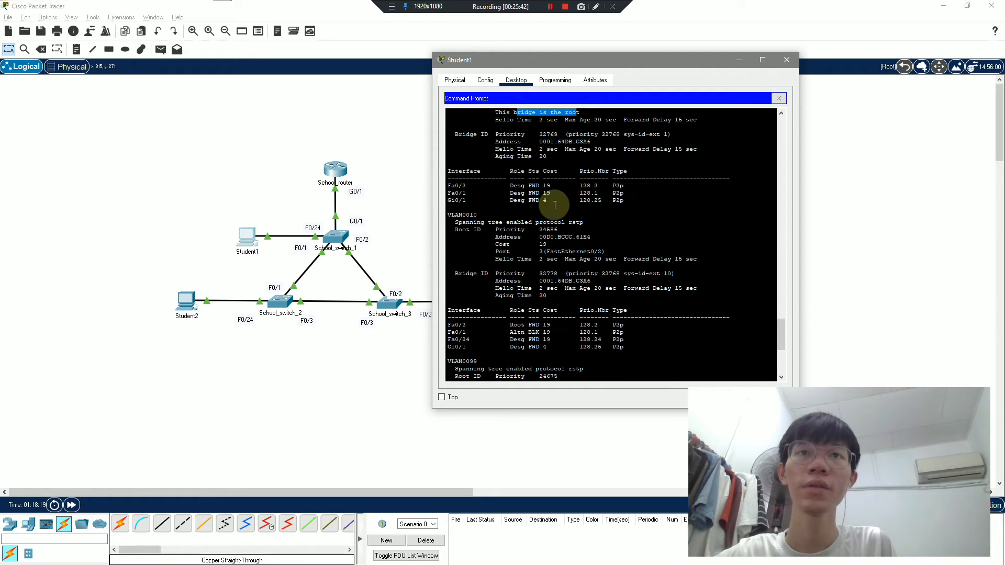
pyautogui.moveTo(455, 184); pyautogui.dragTo(629, 193)
# - Examine the VLAN0010 section for the protocol, the root cost and port, and the state of Fa0/1
pyautogui.scroll(-3, 629, 192)
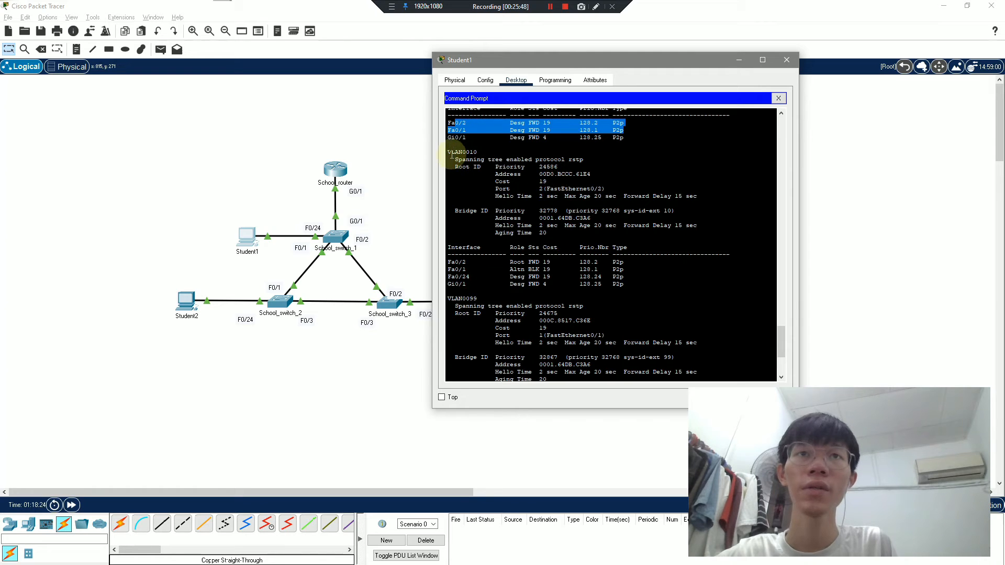
pyautogui.moveTo(452, 155); pyautogui.dragTo(494, 155)
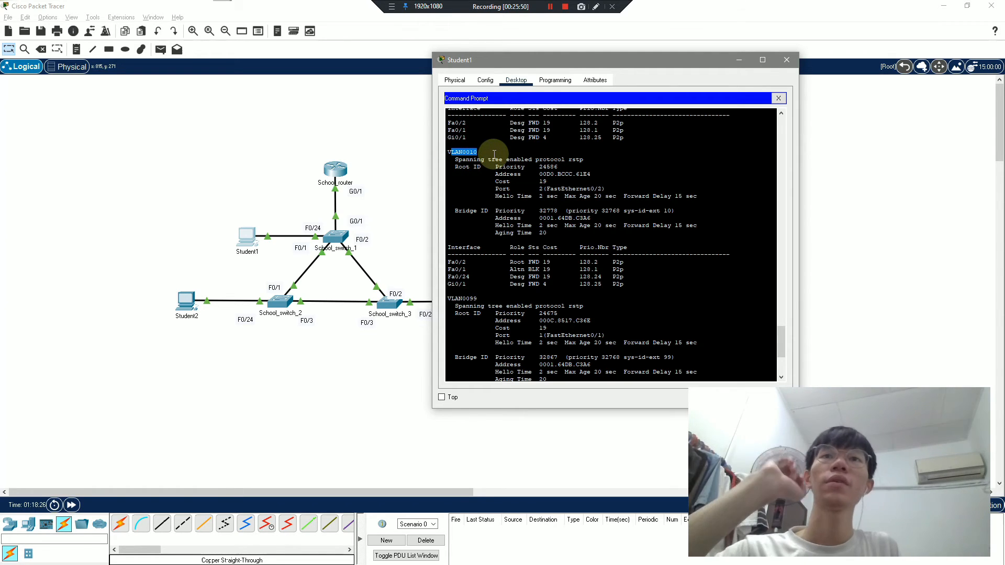
pyautogui.doubleClick(576, 160)
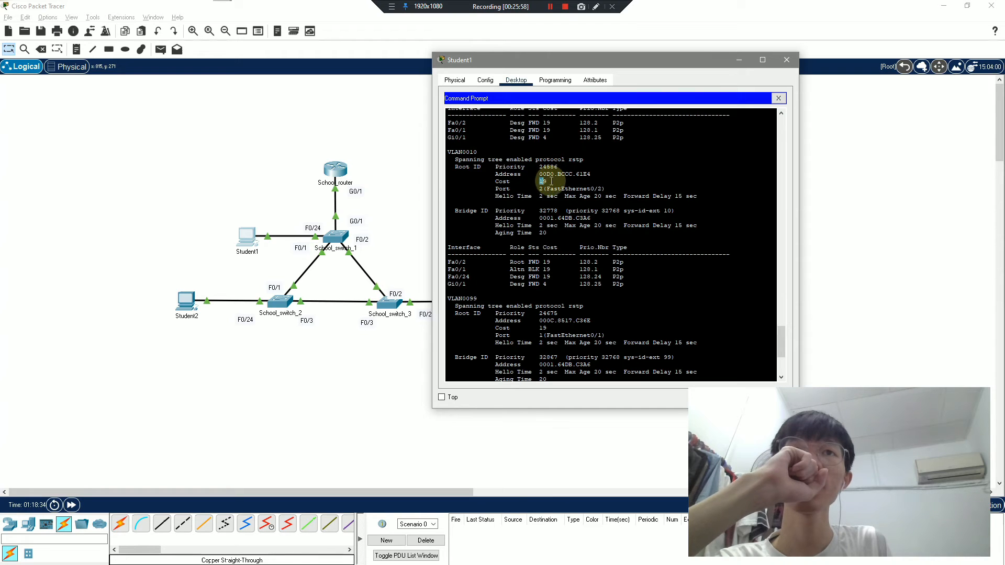
pyautogui.doubleClick(543, 182)
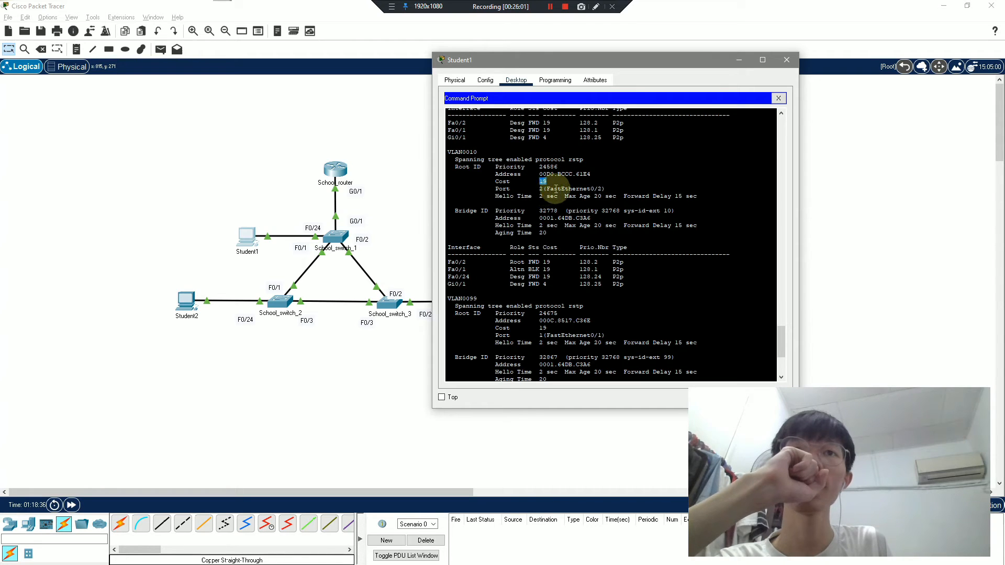
pyautogui.moveTo(546, 188); pyautogui.dragTo(601, 187)
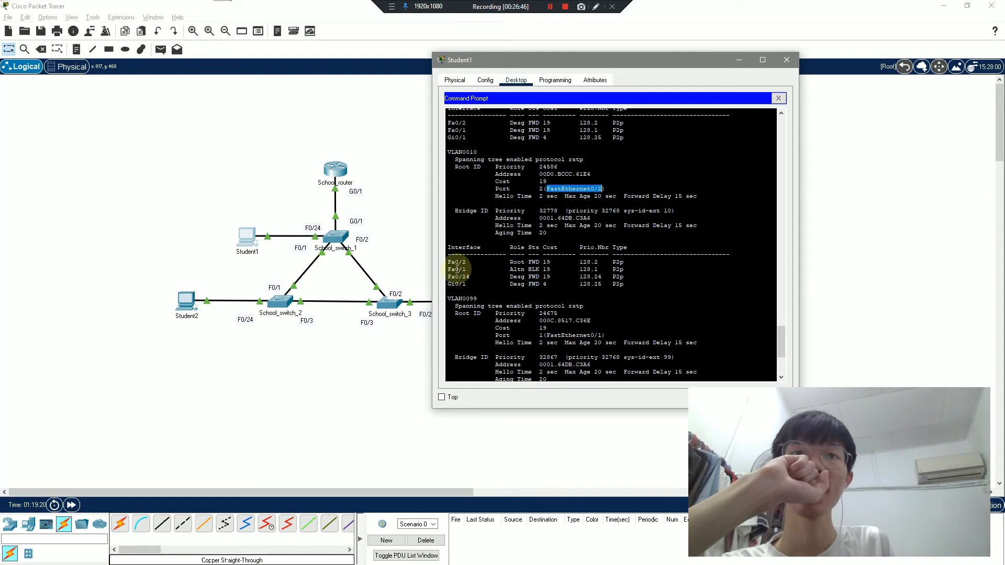
pyautogui.moveTo(449, 269); pyautogui.dragTo(470, 270)
pyautogui.moveTo(539, 271); pyautogui.dragTo(536, 271)
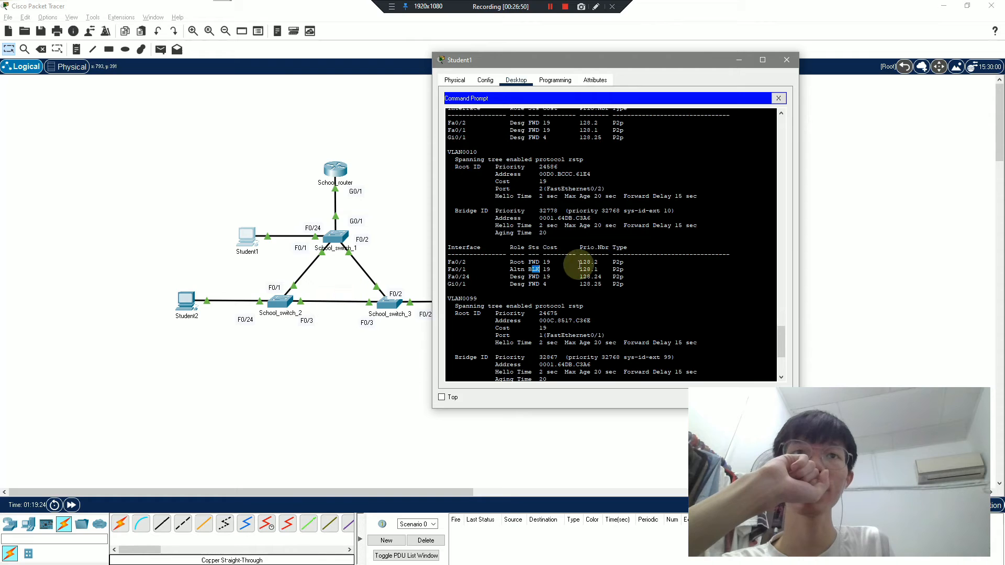
# - Examine the VLAN0099 section of the spanning-tree output for the role of Fa0/1
pyautogui.scroll(-3, 645, 263)
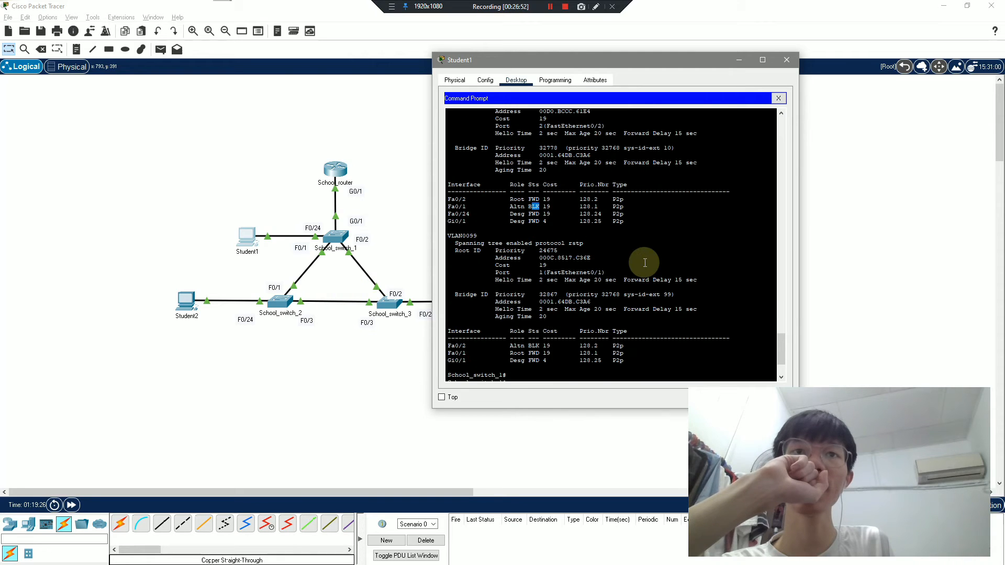
pyautogui.press('Return')
pyautogui.press('Return')
pyautogui.press('Return')
pyautogui.press('Return')
pyautogui.press('Return')
pyautogui.press('Return')
pyautogui.press('Return')
pyautogui.press('Return')
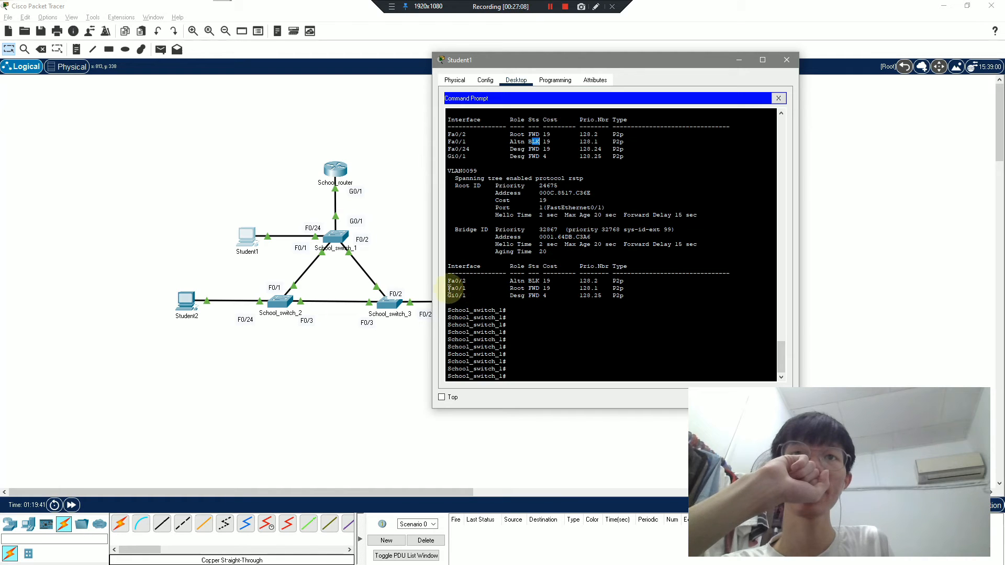
pyautogui.moveTo(449, 288); pyautogui.dragTo(517, 289)
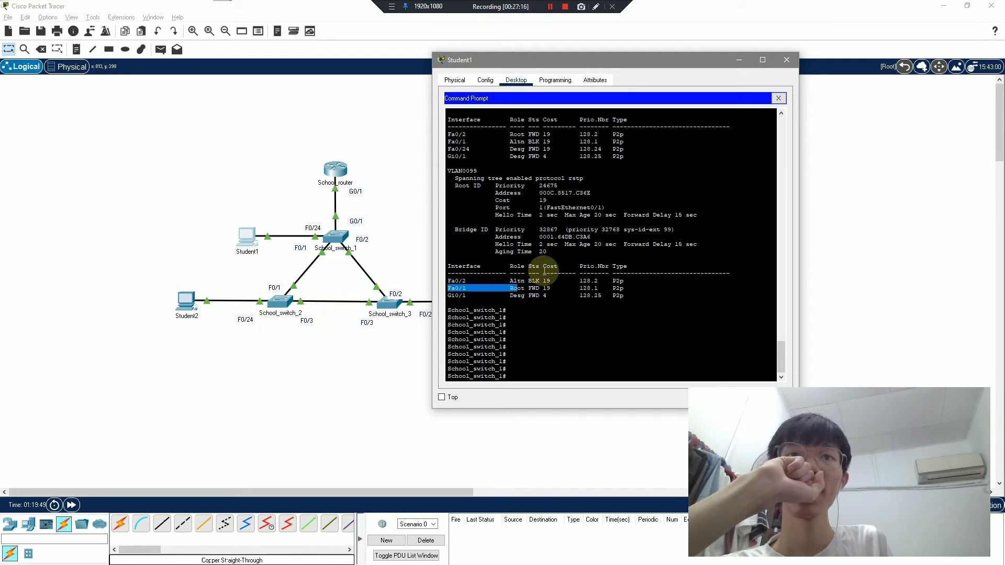
pyautogui.click(576, 314)
pyautogui.scroll(4, 574, 309)
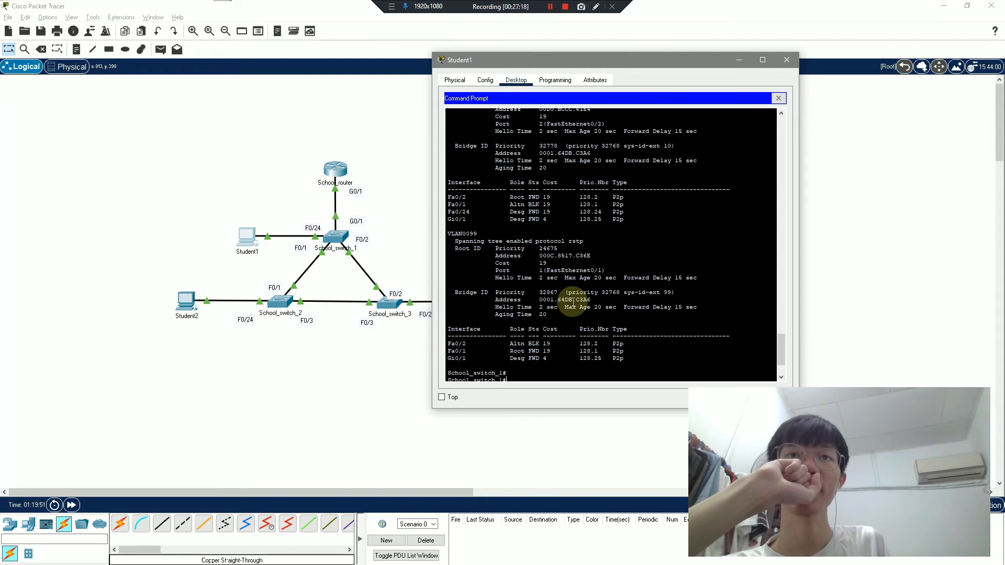
pyautogui.scroll(-3, 573, 303)
pyautogui.scroll(5, 497, 251)
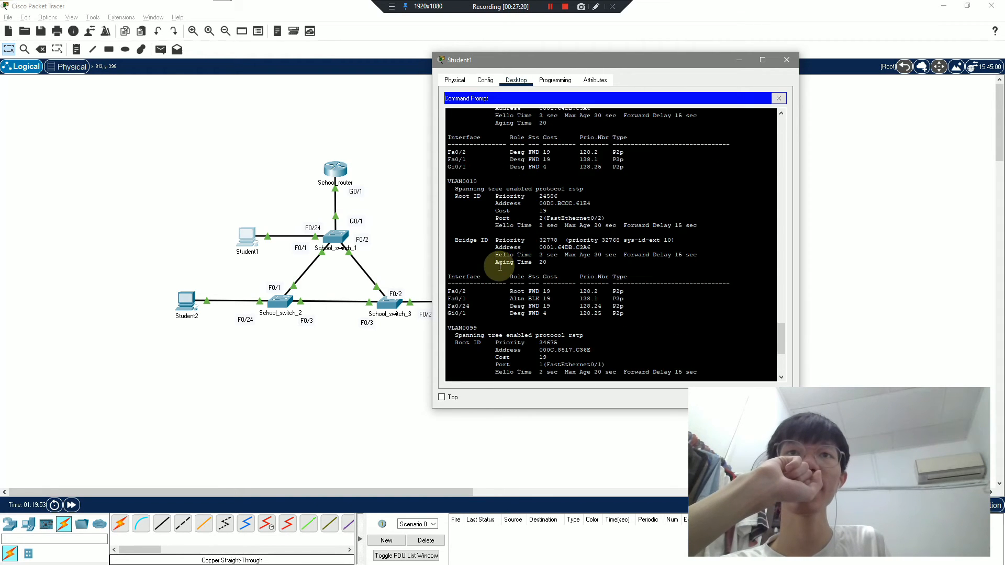
pyautogui.scroll(5, 532, 302)
pyautogui.scroll(-12, 536, 302)
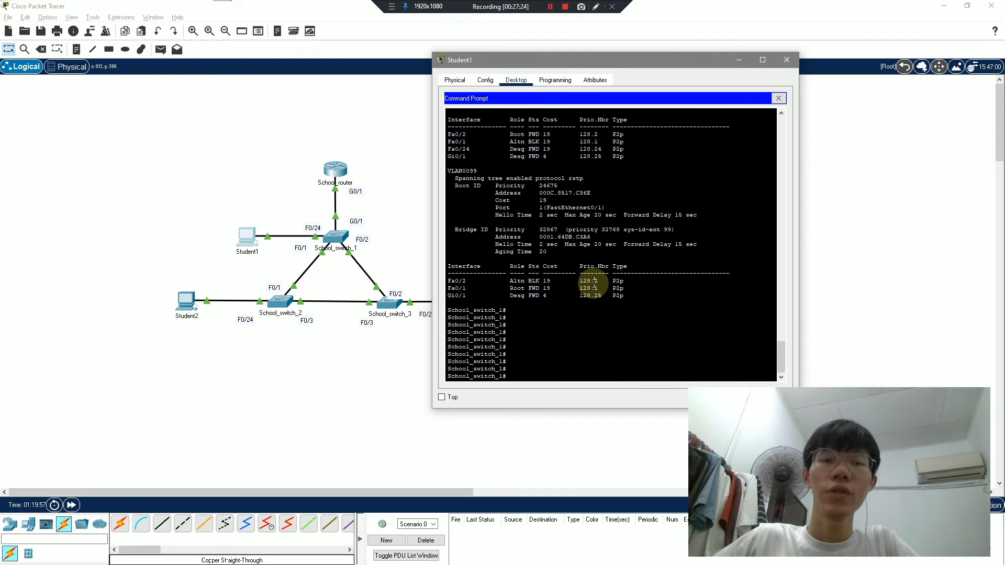
pyautogui.press('Return')
pyautogui.press('Return')
pyautogui.press('Return')
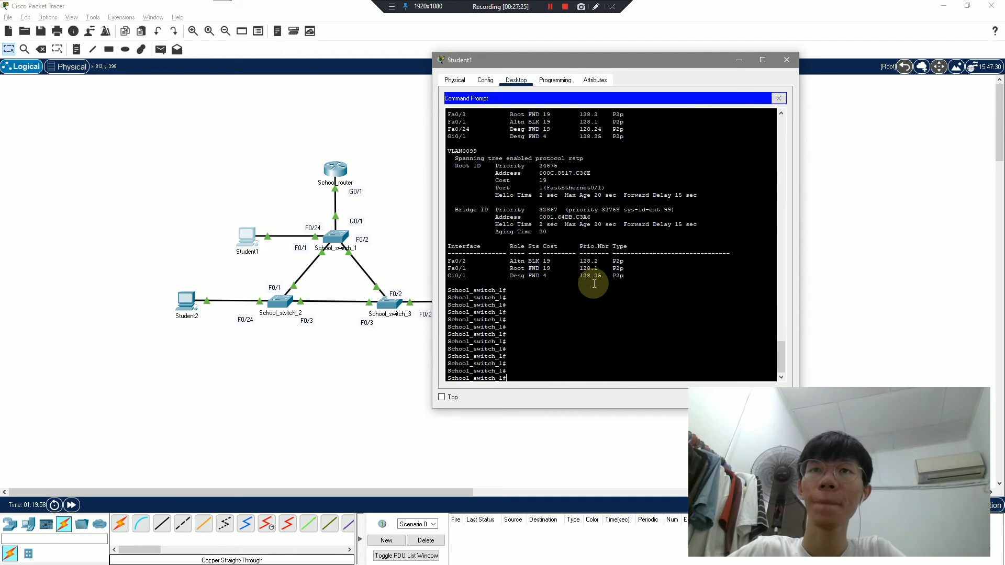
pyautogui.click(550, 7)
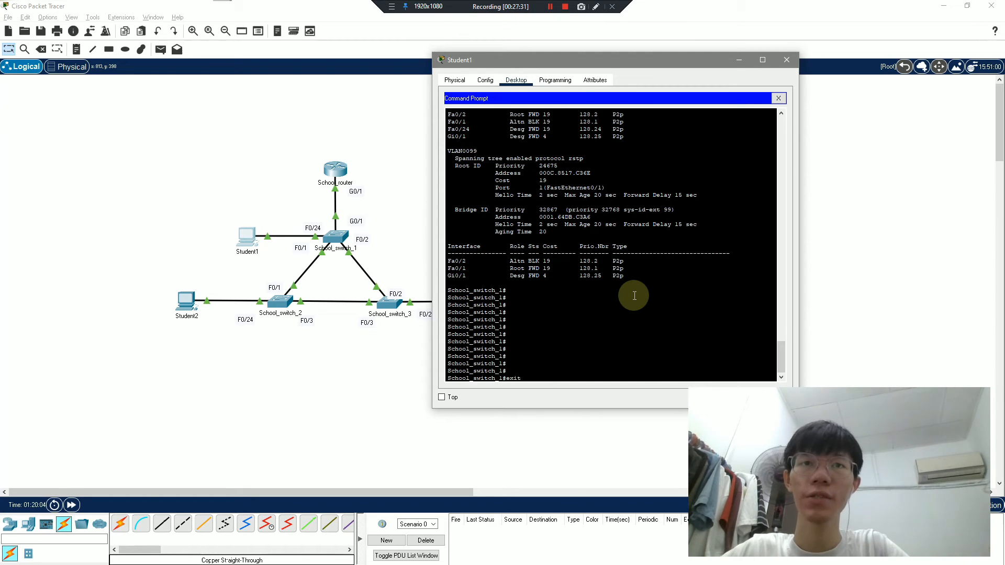
# - Close the SSH session to School_switch_1 with exit and return to the PC's command prompt
pyautogui.write('exit')
pyautogui.press('Return')
pyautogui.press('Return')
pyautogui.press('Return')
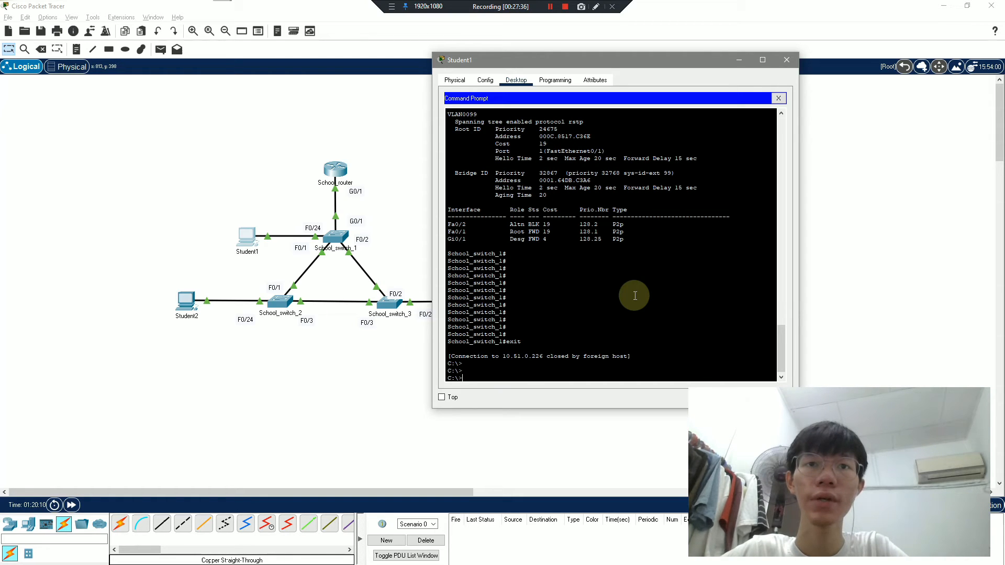
# - Connect to 10.51.0.227 over SSH as admin with the login password and enter privileged EXEC mode on School_switch_2 with the enable password
pyautogui.write('7')
pyautogui.press('Return')
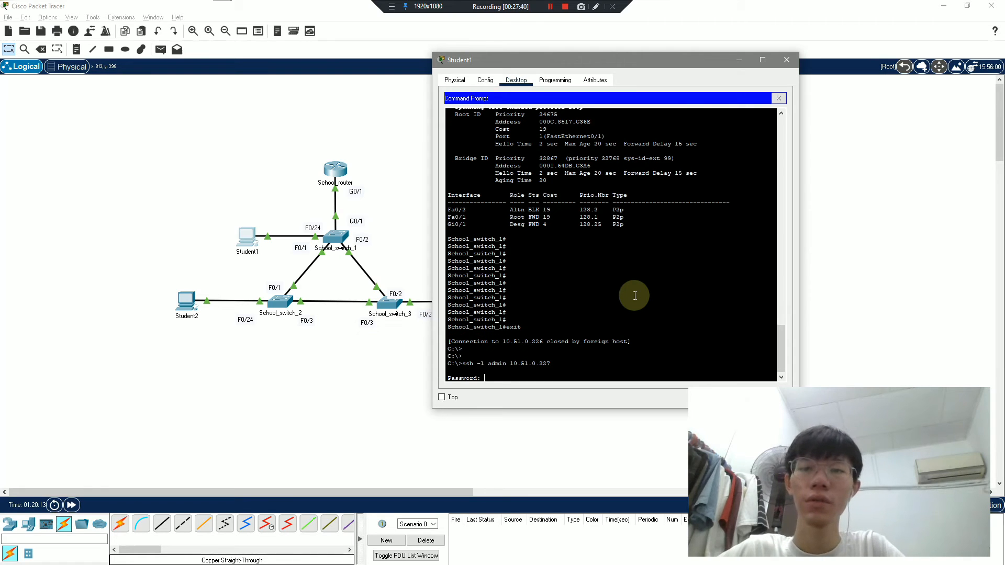
pyautogui.press('Return')
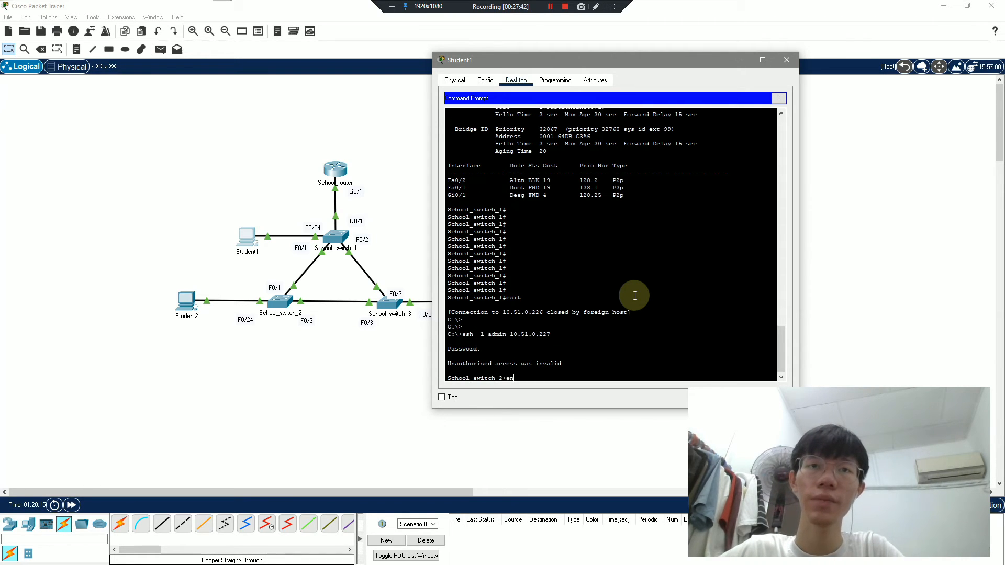
pyautogui.write('en')
pyautogui.press('Return')
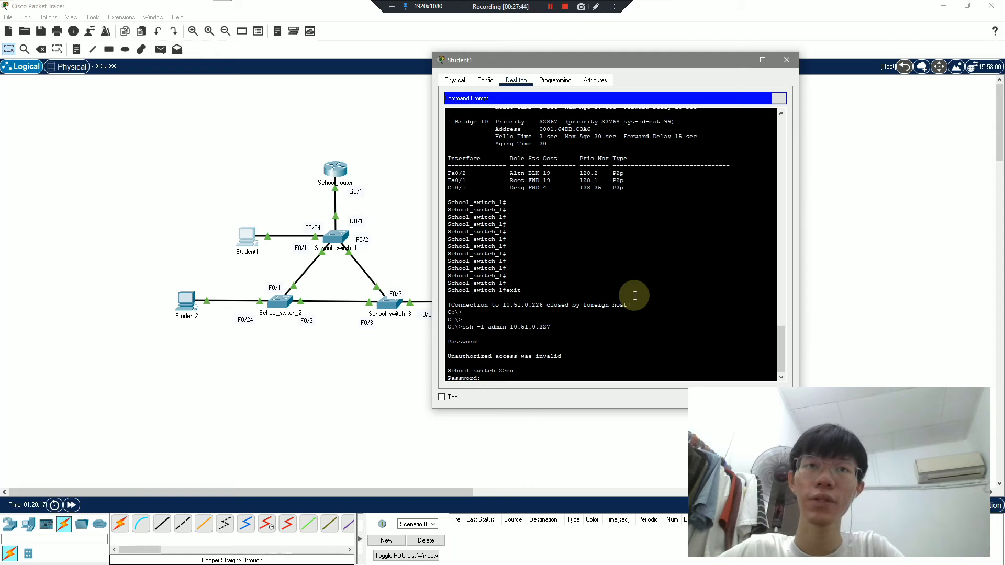
pyautogui.press('Return')
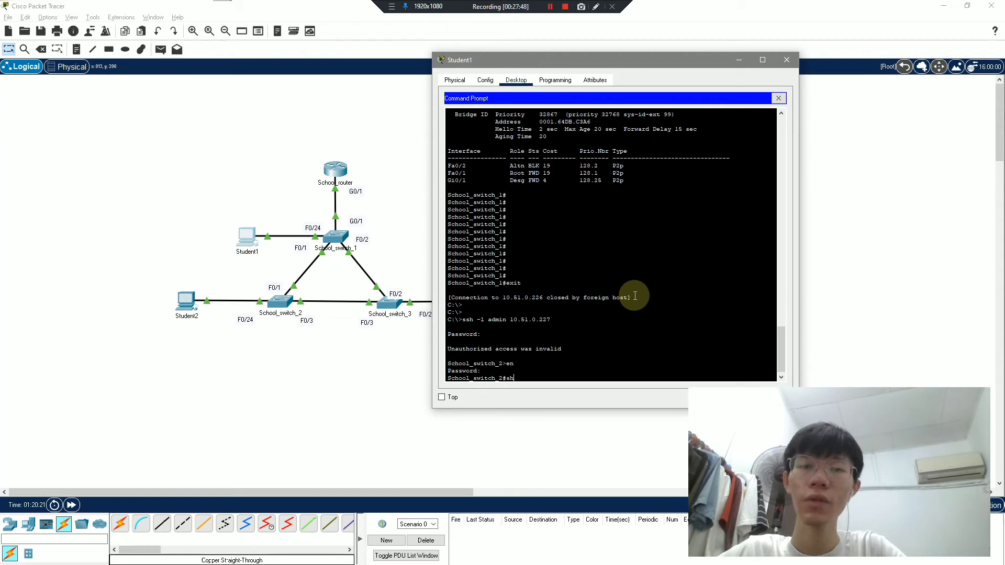
# - Run show spanning-tree on School_switch_2 and examine the VLAN0001 section and the root details of VLAN0010
pyautogui.write('show sp')
pyautogui.press('Tab')
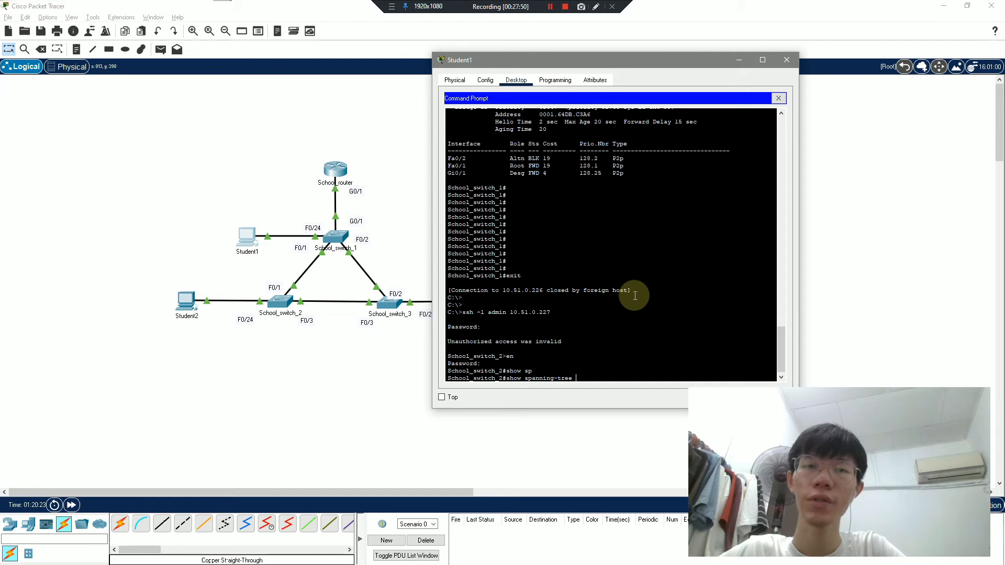
pyautogui.press('Return')
pyautogui.press('Return')
pyautogui.press('Return')
pyautogui.press('Return')
pyautogui.press('Return')
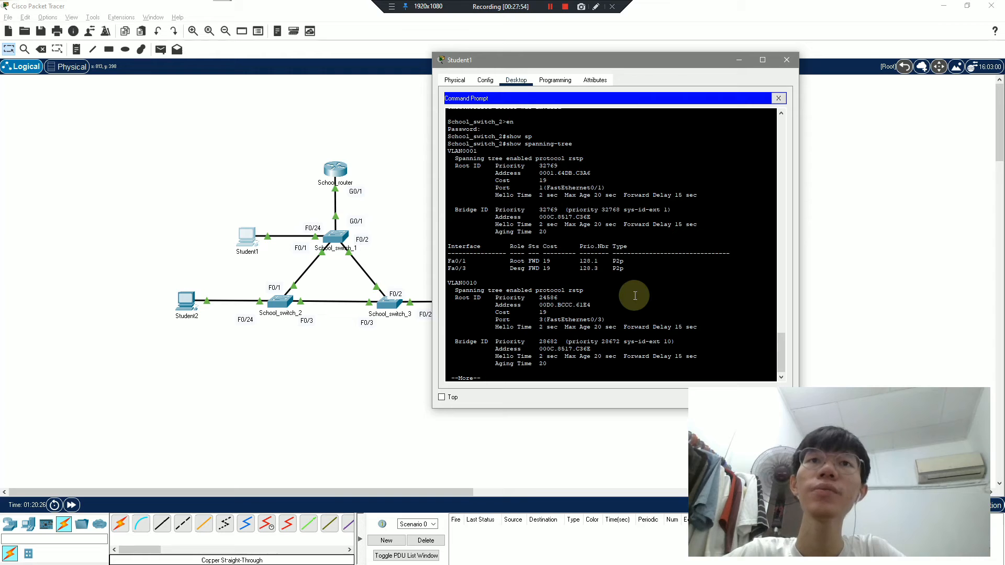
pyautogui.press('Return')
pyautogui.press('Return')
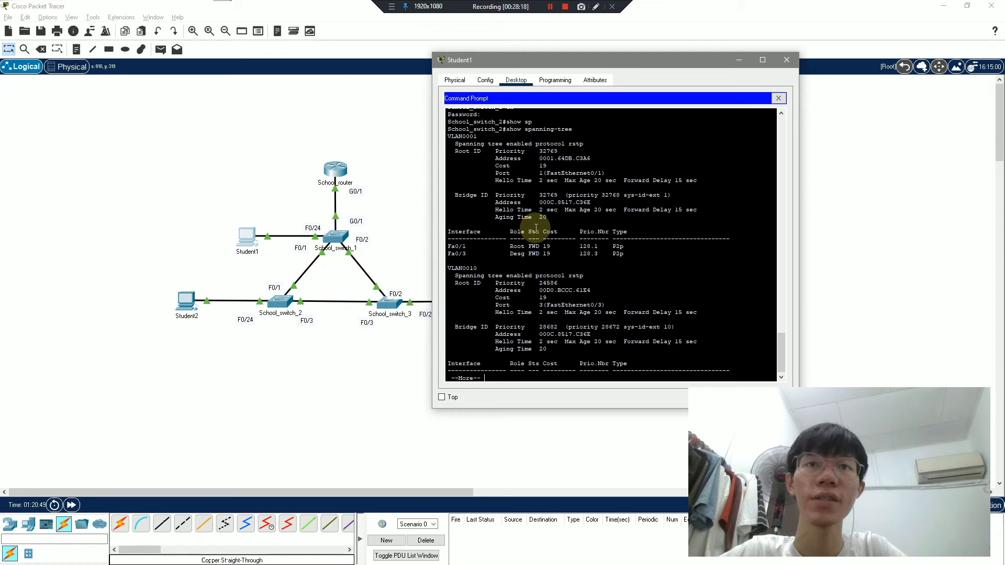
# - Page the spanning-tree output on through the VLAN0010 interface table to the root and bridge details of VLAN0099
pyautogui.press('Return')
pyautogui.press('Return')
pyautogui.press('Return')
pyautogui.press('Return')
pyautogui.press('Return')
pyautogui.press('Return')
pyautogui.press('Return')
pyautogui.press('Return')
pyautogui.press('Return')
pyautogui.press('Return')
pyautogui.press('Return')
pyautogui.press('Return')
pyautogui.press('Return')
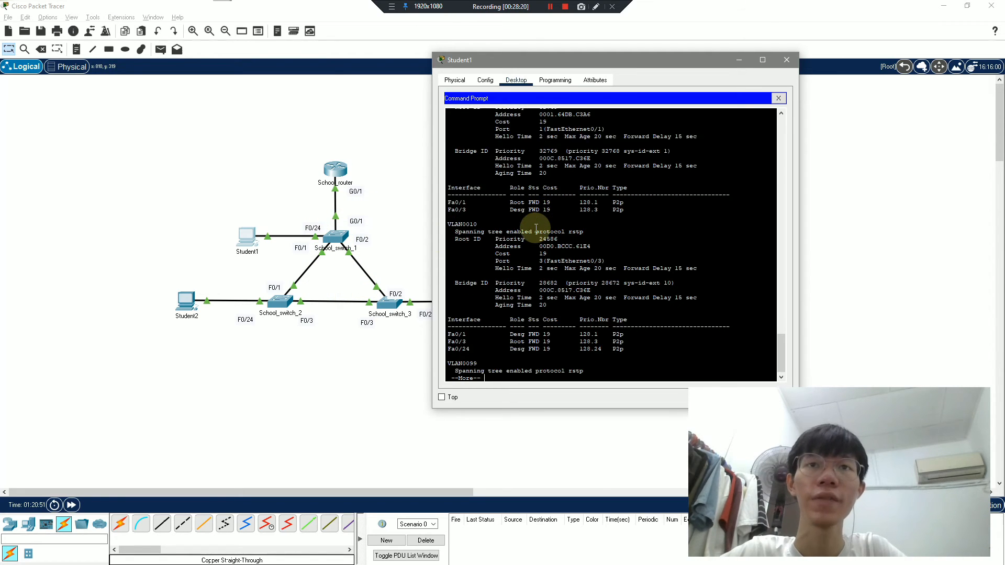
pyautogui.press('Return')
pyautogui.press('Return')
pyautogui.press('Return')
pyautogui.press('Return')
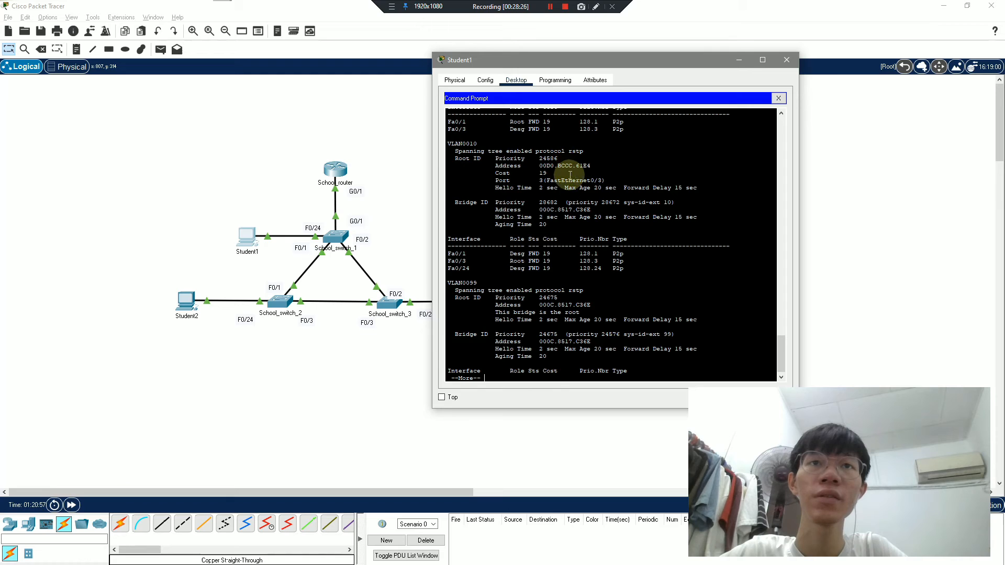
# - Examine the VLAN0010 section on School_switch_2 for the root port and the role of Fa0/3
pyautogui.moveTo(547, 180); pyautogui.dragTo(576, 216)
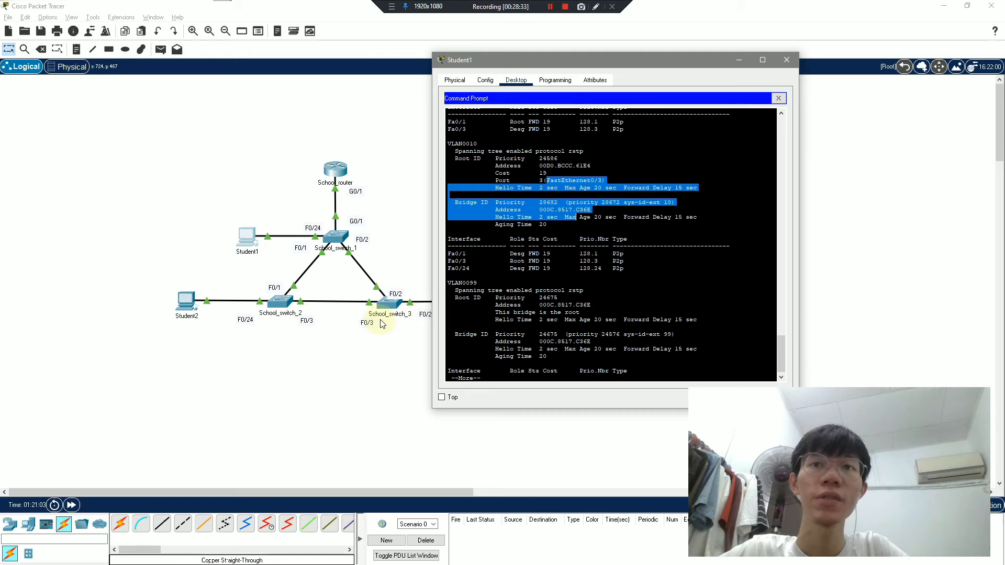
pyautogui.moveTo(463, 253)
pyautogui.mouseDown()
pyautogui.moveTo(488, 255)
pyautogui.moveTo(459, 262)
pyautogui.mouseUp()
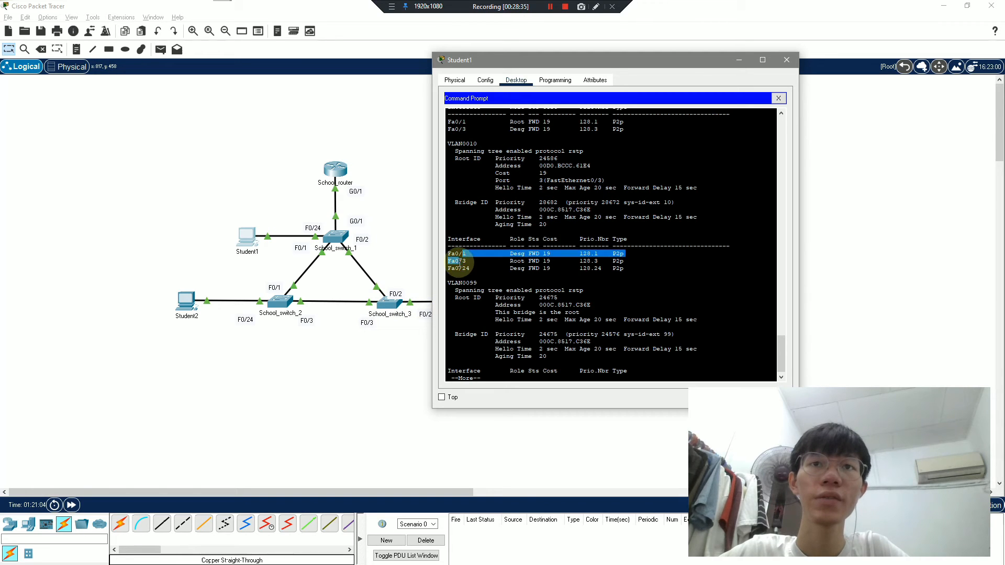
pyautogui.click(458, 262)
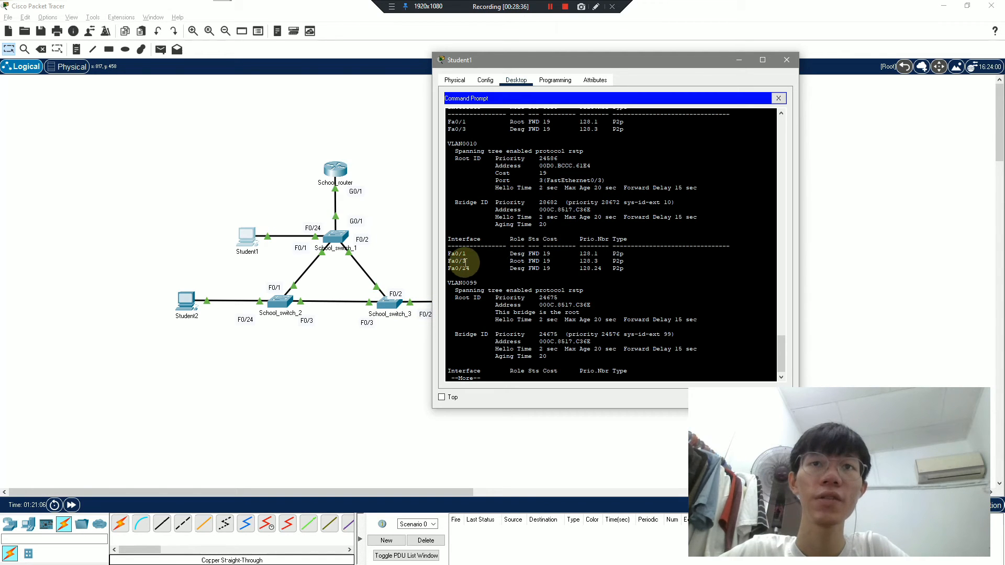
pyautogui.doubleClick(516, 261)
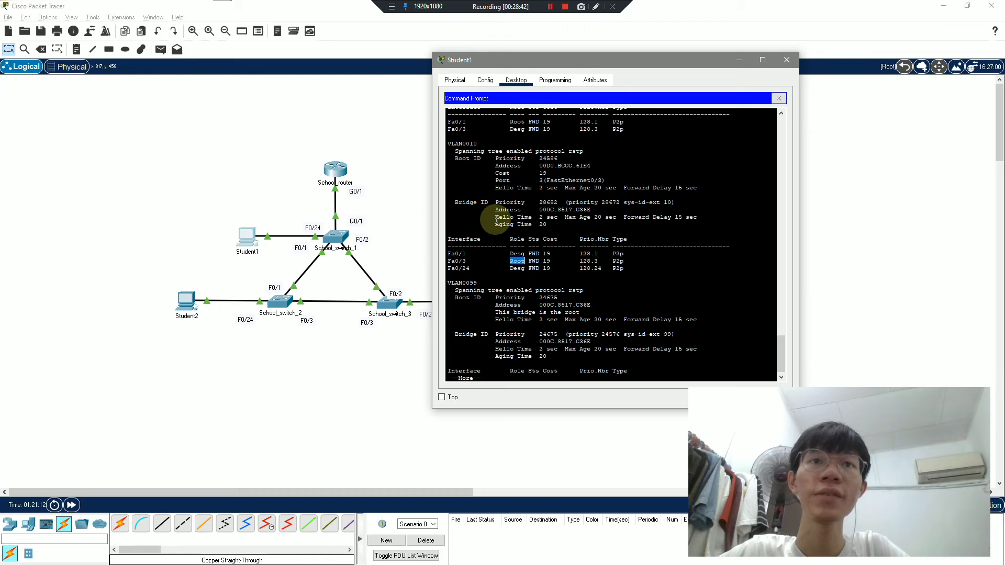
# - Page to the end of School_switch_2's spanning-tree output and examine which bridge is the root for VLAN0099
pyautogui.press('Return')
pyautogui.press('Return')
pyautogui.press('Return')
pyautogui.press('Return')
pyautogui.press('Return')
pyautogui.press('Return')
pyautogui.press('Return')
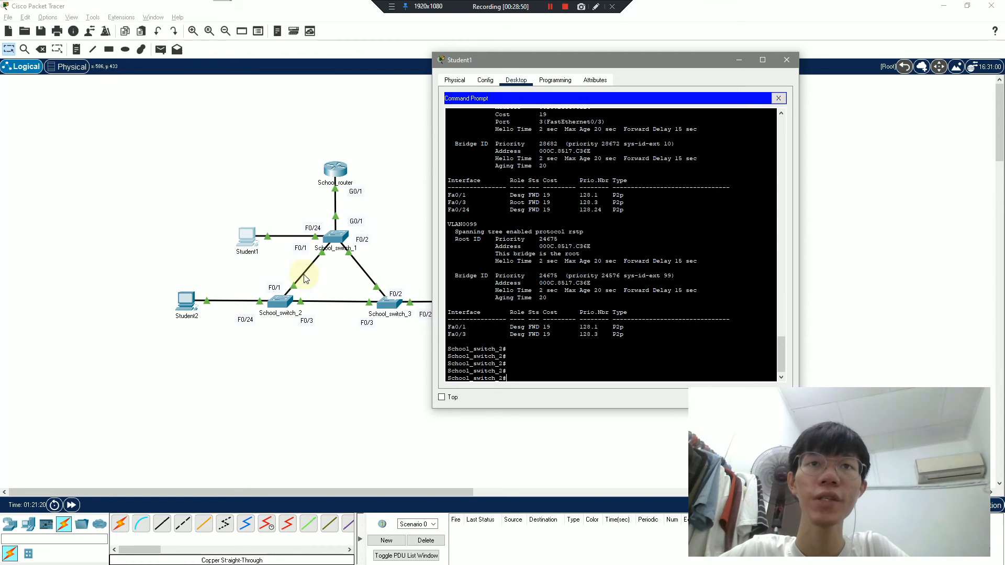
pyautogui.moveTo(524, 251); pyautogui.dragTo(580, 254)
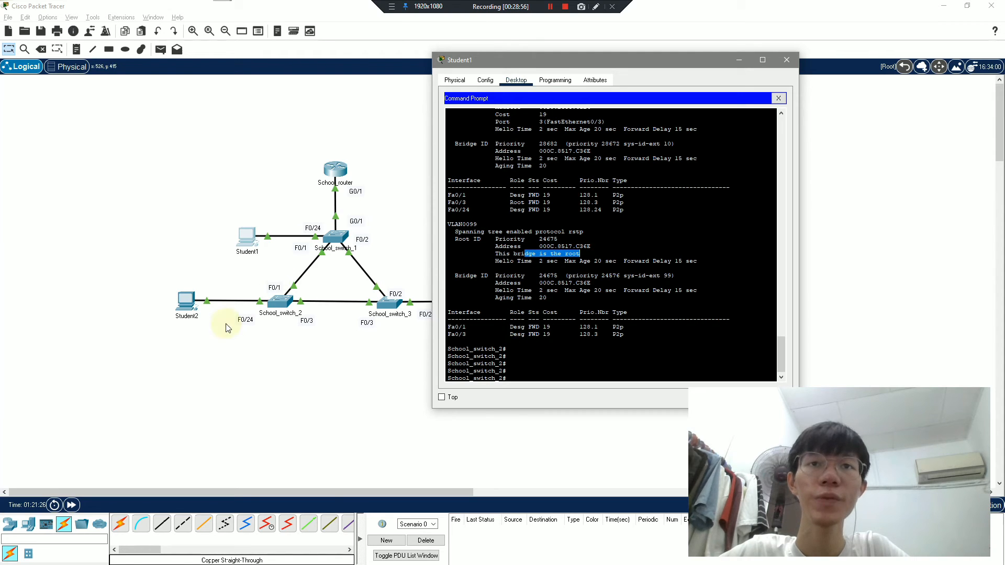
pyautogui.click(559, 290)
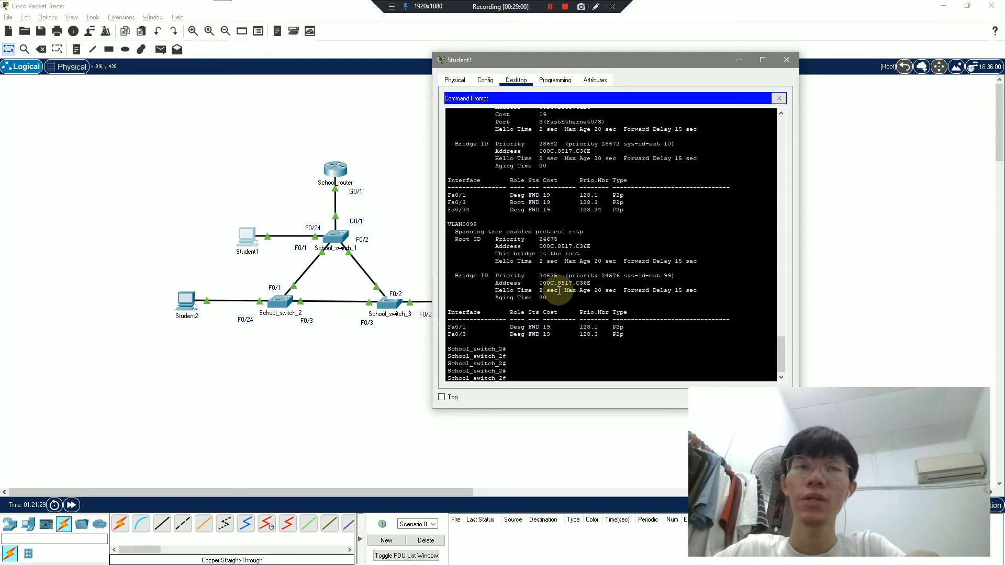
# - Close the SSH session to School_switch_2 with exit and return to the PC's command prompt
pyautogui.write('exit')
pyautogui.press('Return')
pyautogui.press('Return')
pyautogui.press('Return')
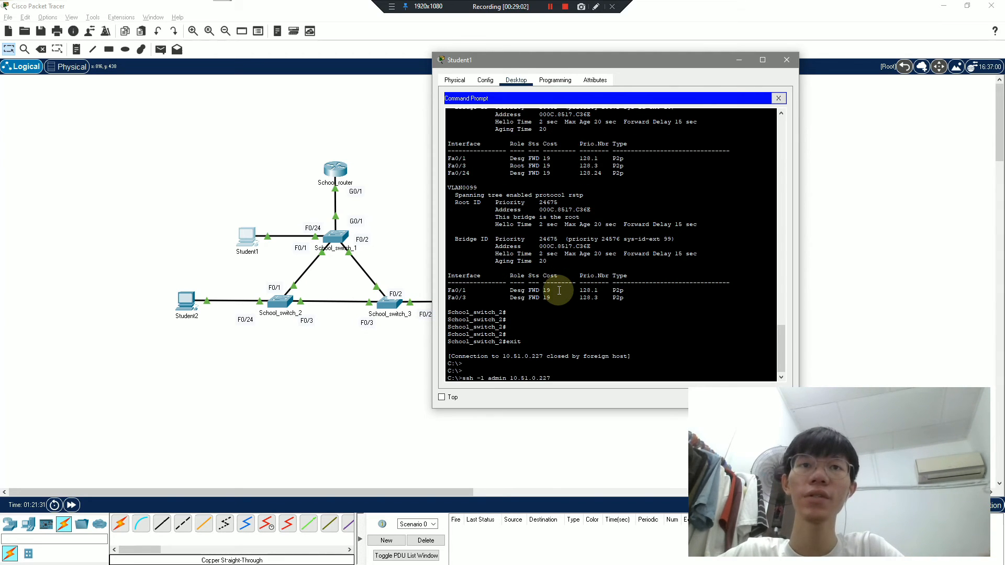
# - Connect to 10.51.0.228 over SSH as admin with the login password and enter privileged EXEC mode on School_switch_3 with the enable password
pyautogui.write('8')
pyautogui.press('Return')
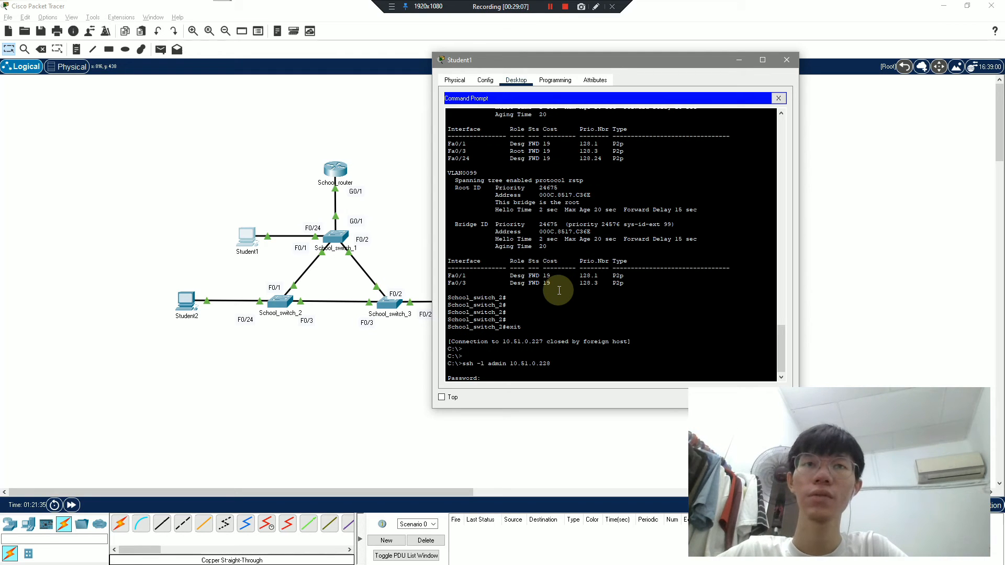
pyautogui.press('Return')
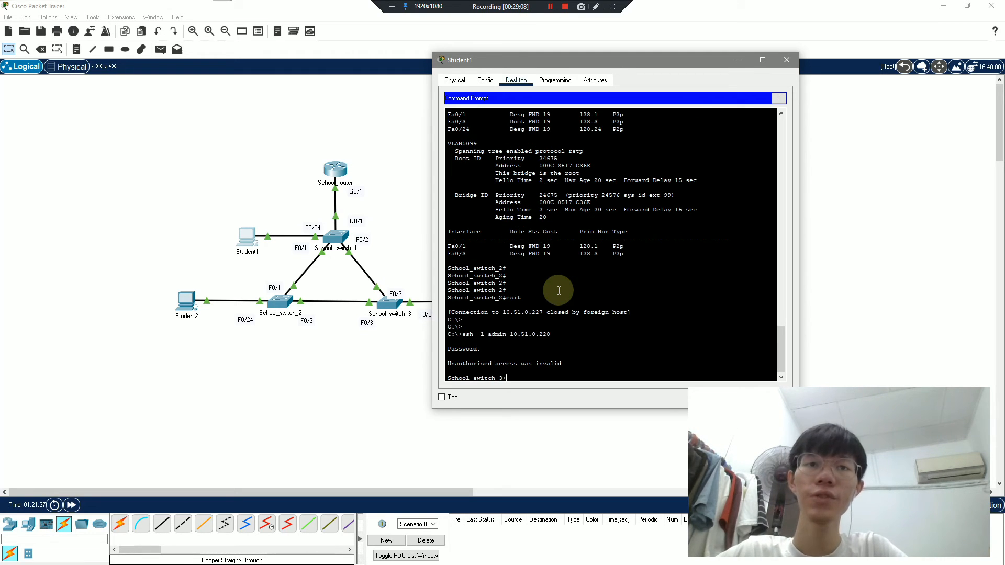
pyautogui.write('en')
pyautogui.press('Return')
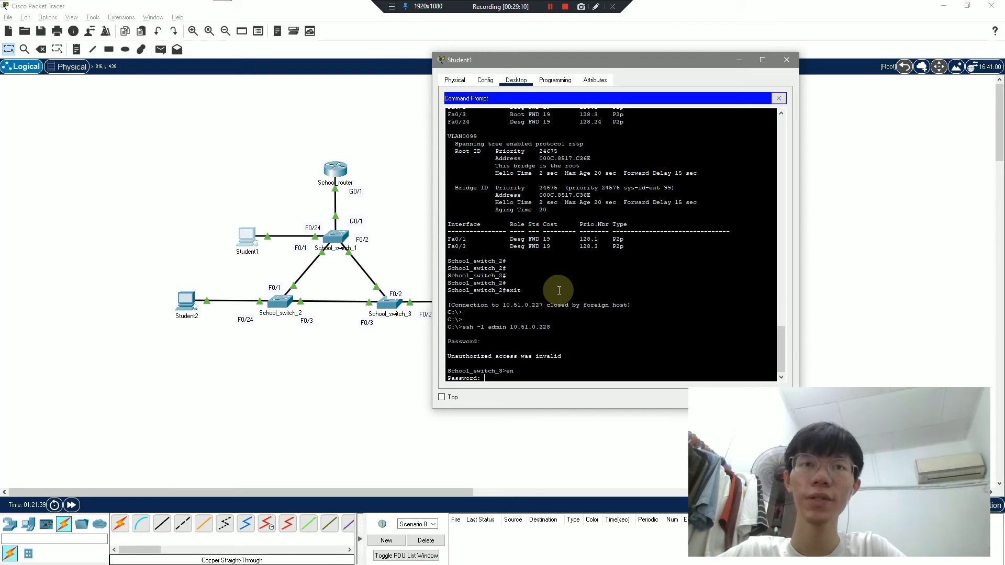
pyautogui.press('Return')
pyautogui.press('Return')
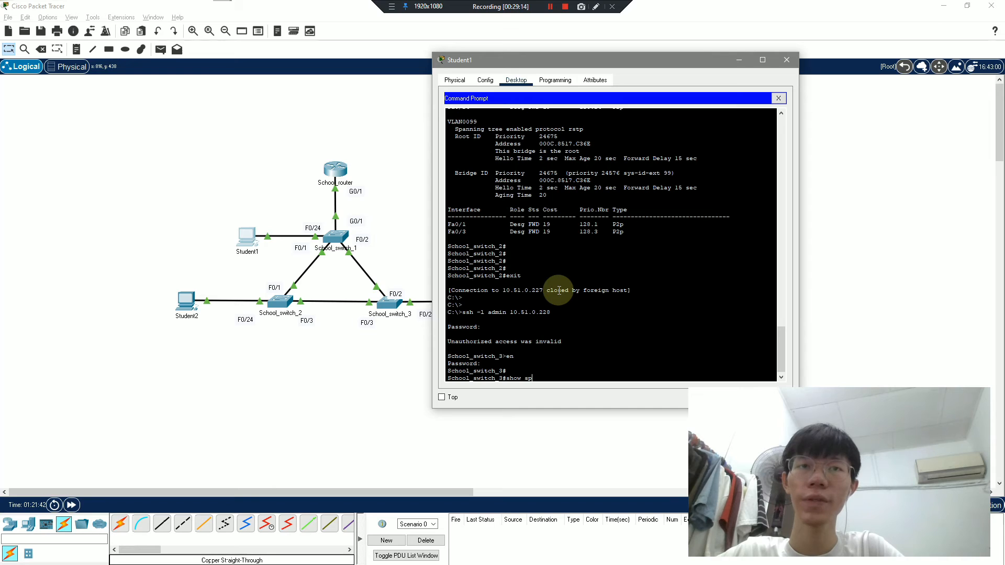
# - Run show spanning-tree on School_switch_3 and examine the role of Fa0/2 in VLAN0001
pyautogui.write('show sp')
pyautogui.press('Tab')
pyautogui.press('Return')
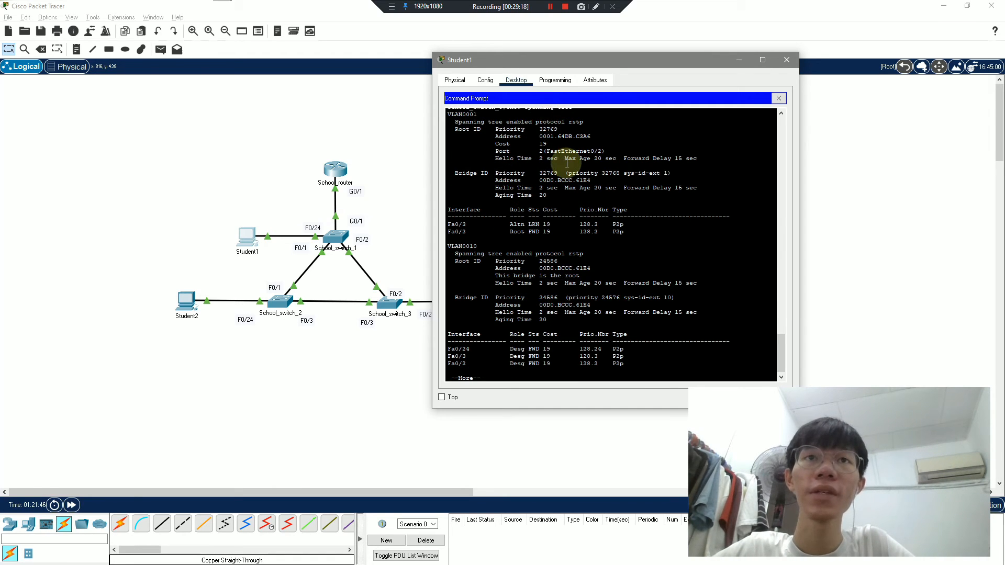
pyautogui.scroll(1, 515, 159)
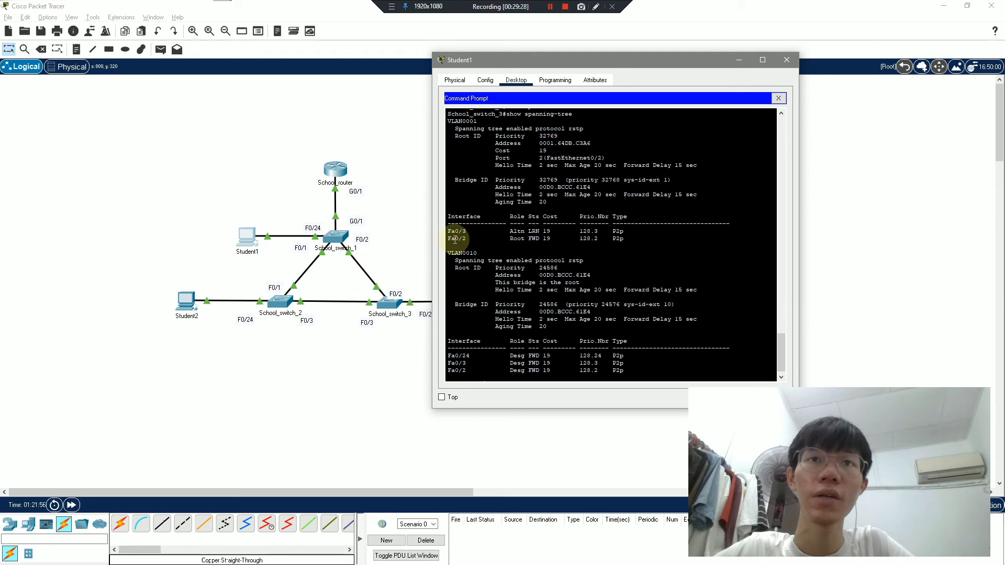
pyautogui.moveTo(455, 239); pyautogui.dragTo(467, 239)
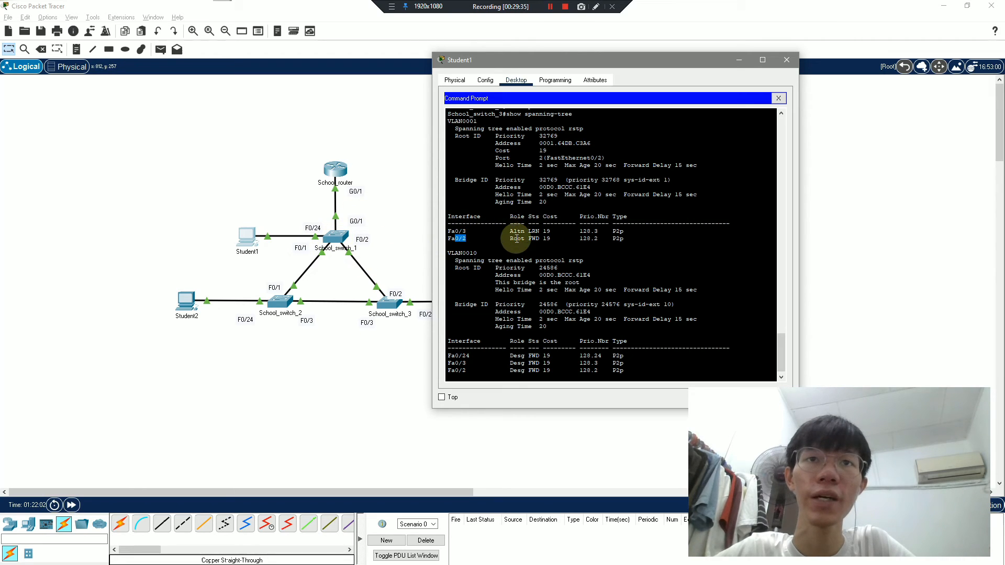
# - Page School_switch_3's spanning-tree output past VLAN0010 to the root ID details of VLAN0099
pyautogui.click(521, 335)
pyautogui.press('Return')
pyautogui.press('Return')
pyautogui.press('Return')
pyautogui.press('Return')
pyautogui.press('Return')
pyautogui.press('Return')
pyautogui.press('Return')
pyautogui.press('Return')
pyautogui.press('Return')
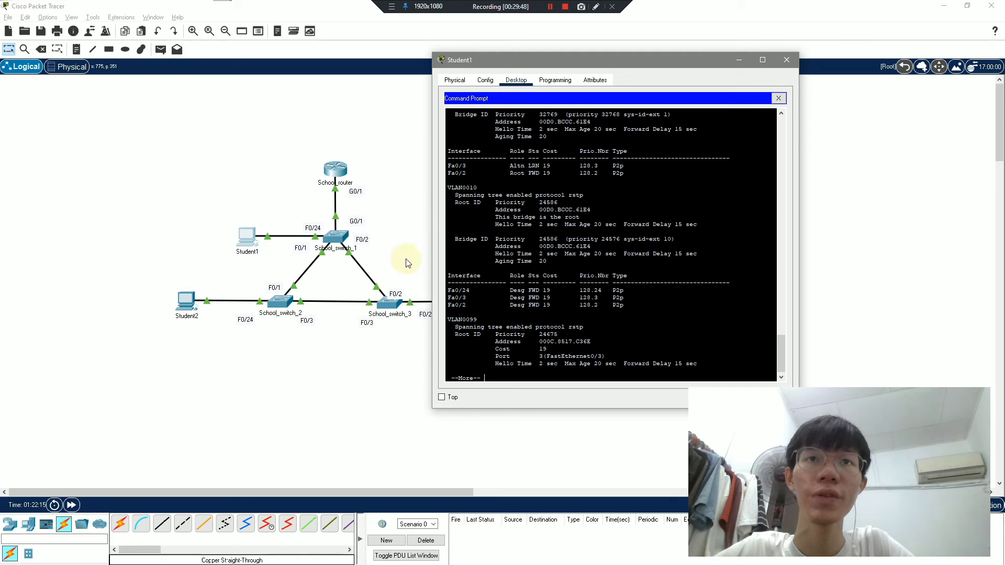
# - Page to the end of School_switch_3's spanning-tree output and examine the VLAN0099 interface roles
pyautogui.press('Return')
pyautogui.press('Return')
pyautogui.press('Return')
pyautogui.press('Return')
pyautogui.press('Return')
pyautogui.press('Return')
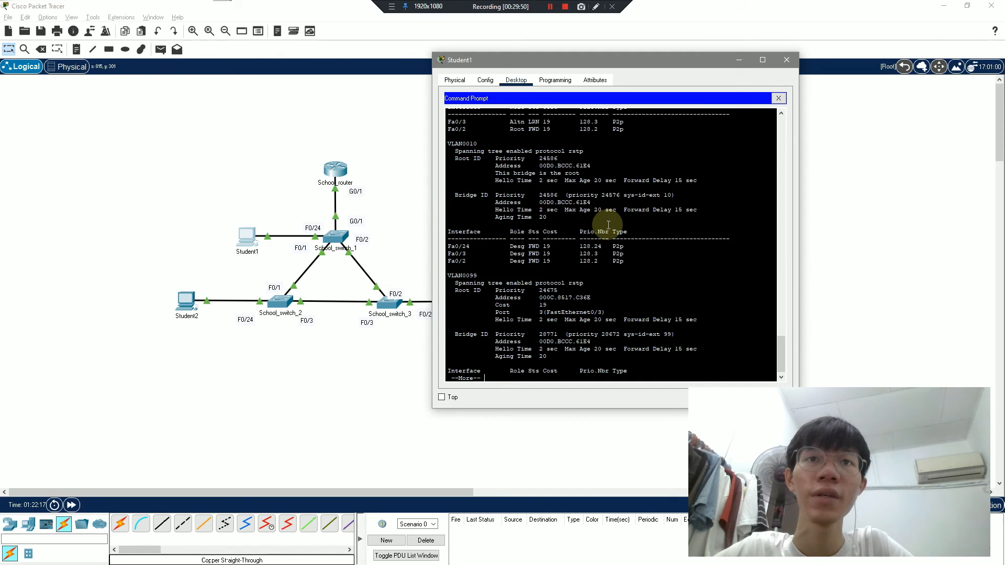
pyautogui.press('Return')
pyautogui.press('Return')
pyautogui.press('Return')
pyautogui.press('Return')
pyautogui.press('Return')
pyautogui.press('Return')
pyautogui.press('Return')
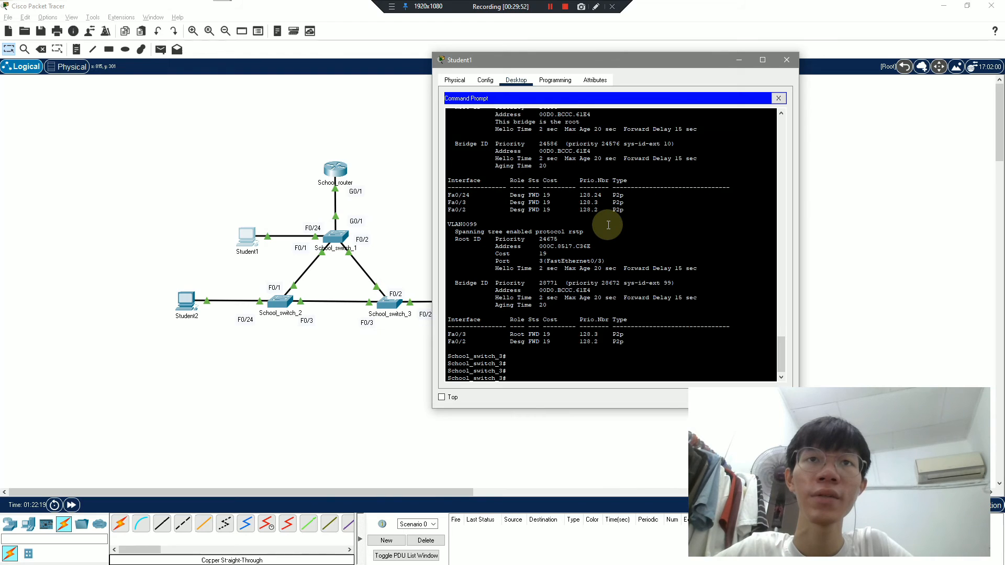
pyautogui.press('Return')
pyautogui.press('Return')
pyautogui.press('Return')
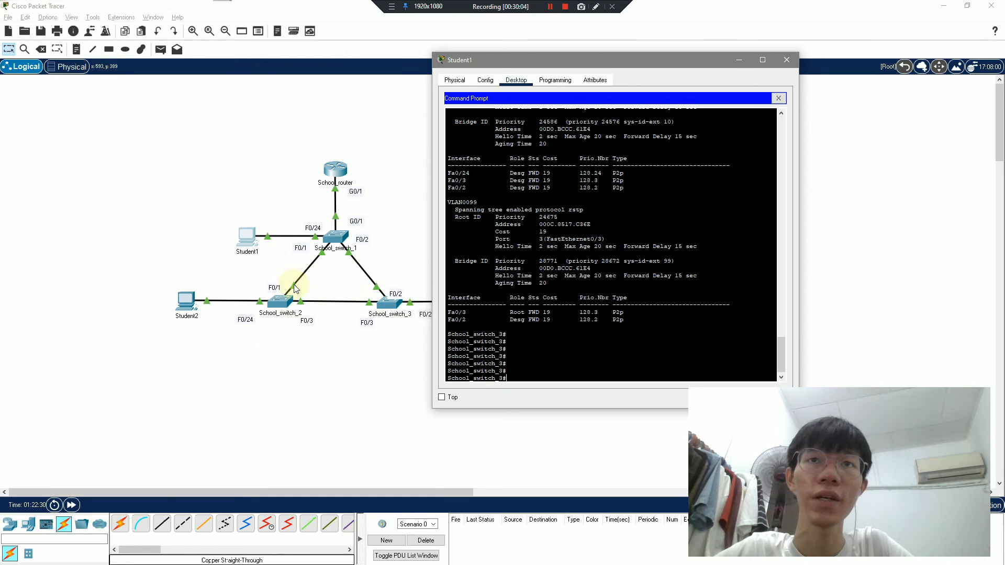
pyautogui.click(542, 252)
pyautogui.click(550, 6)
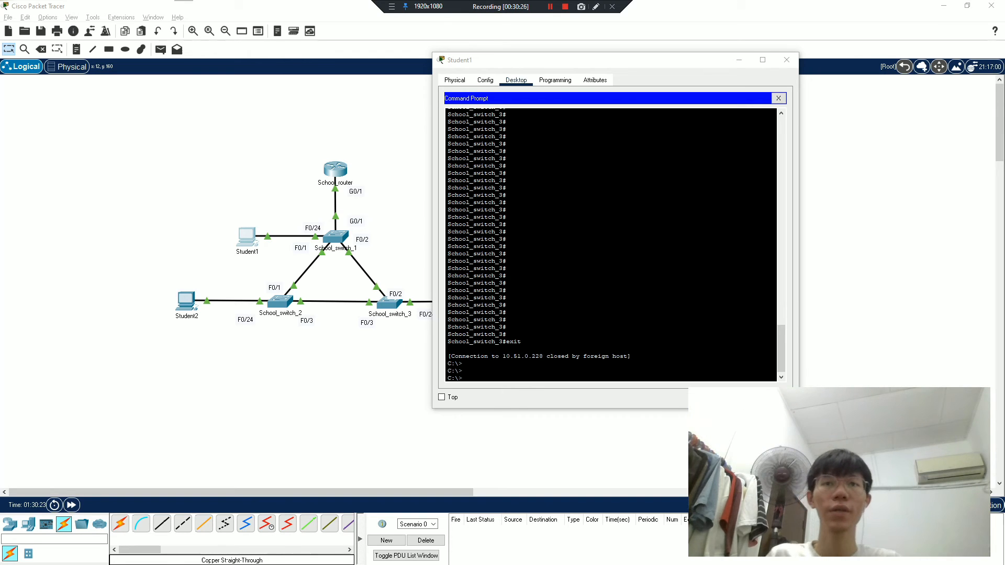
# - Connect to 10.51.0.226 over SSH as admin with the login password and enter privileged EXEC mode on School_switch_1 with the enable password
pyautogui.click(504, 323)
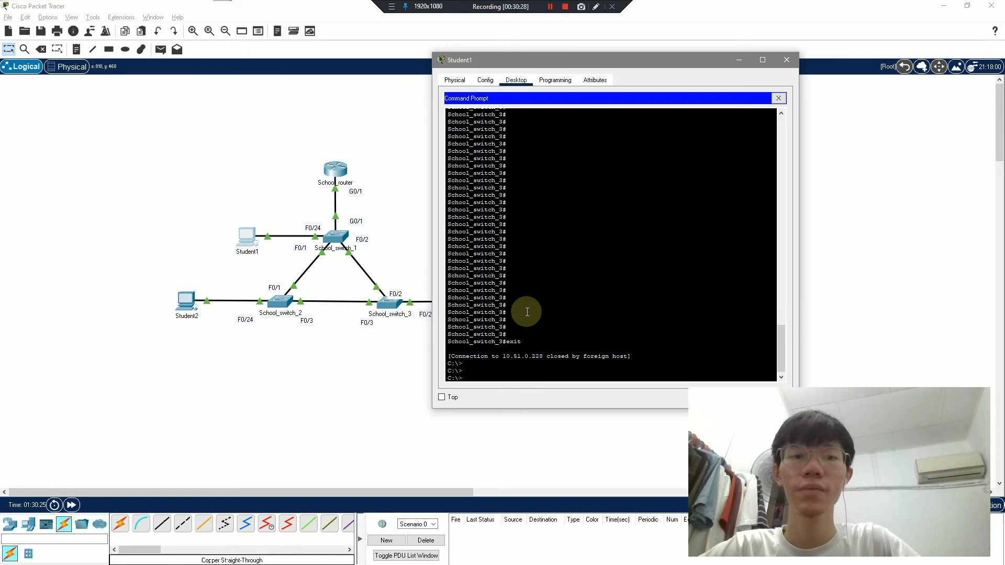
pyautogui.press('Up')
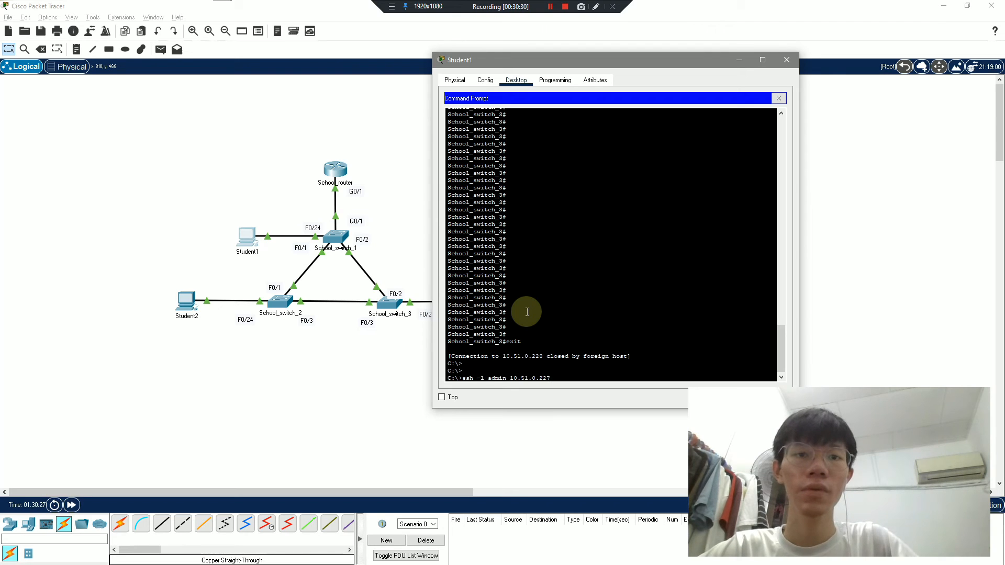
pyautogui.write('6')
pyautogui.press('Return')
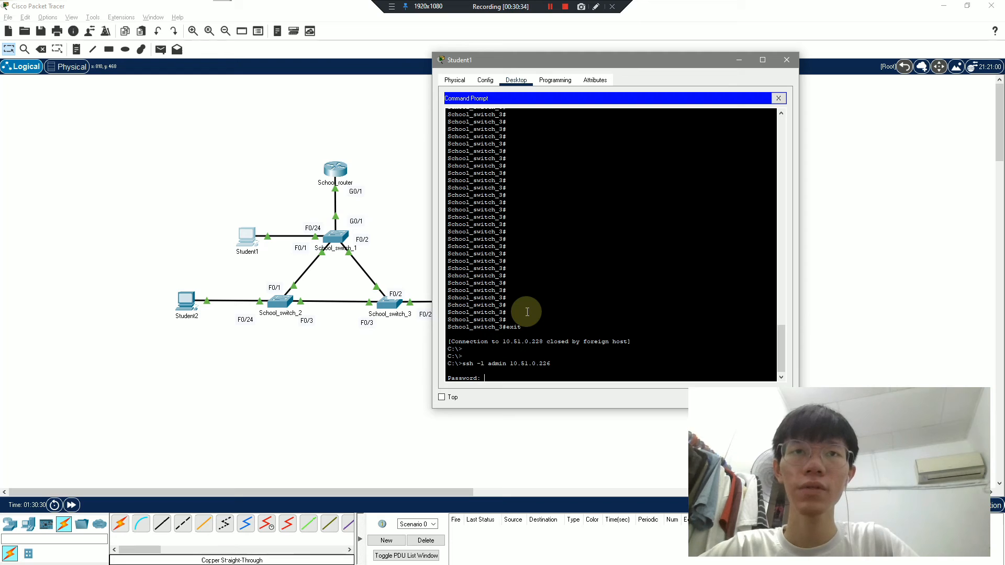
pyautogui.press('Return')
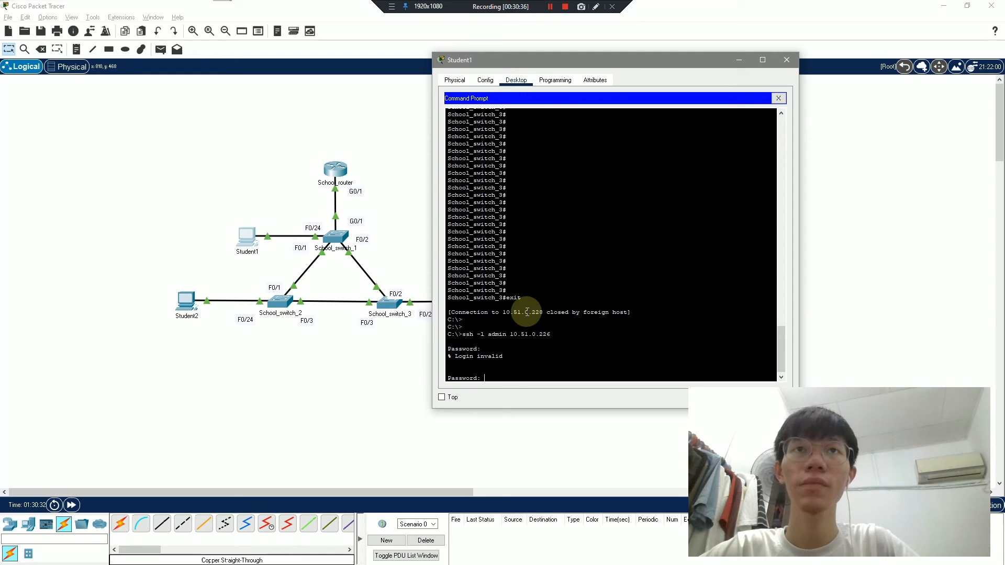
pyautogui.press('Return')
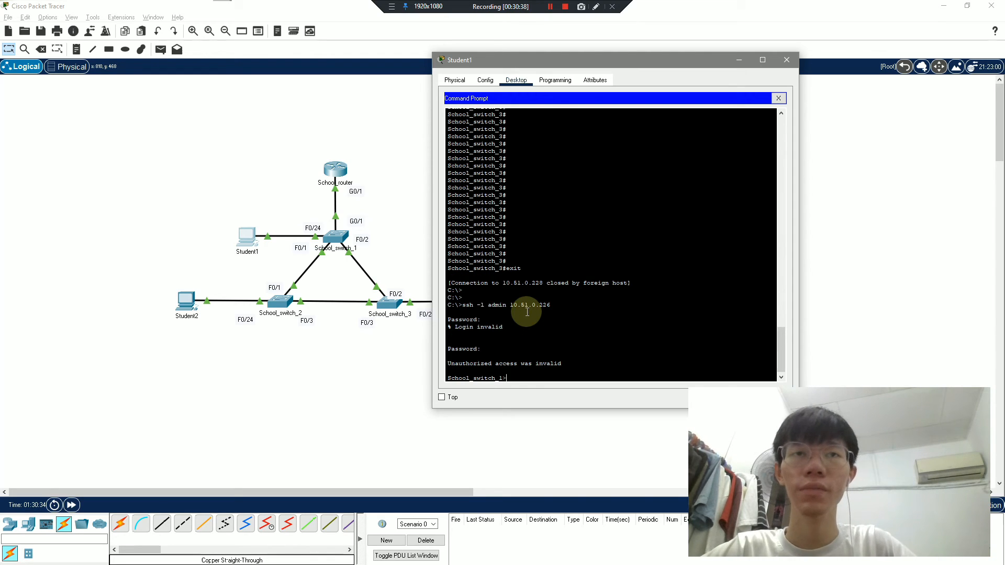
pyautogui.write('en')
pyautogui.press('Return')
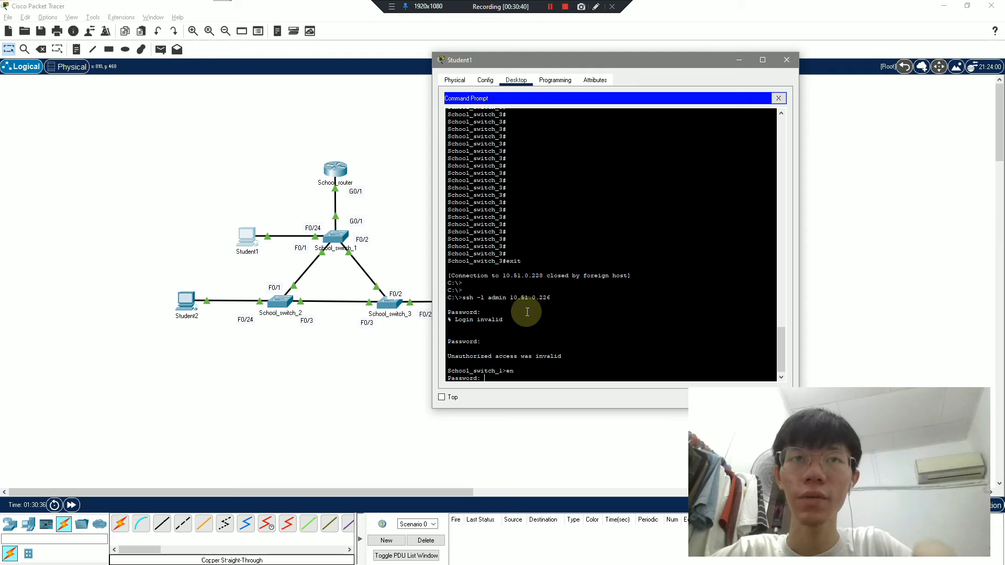
pyautogui.press('Return')
pyautogui.press('Return')
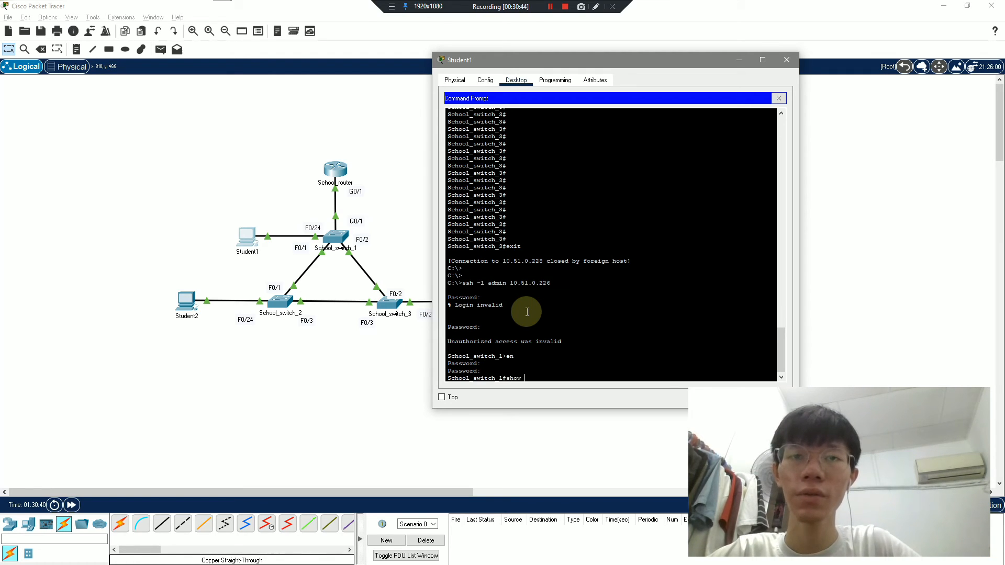
# - Run show running-config | include int on School_switch_1 and page to the end of the interface list
pyautogui.write('show run')
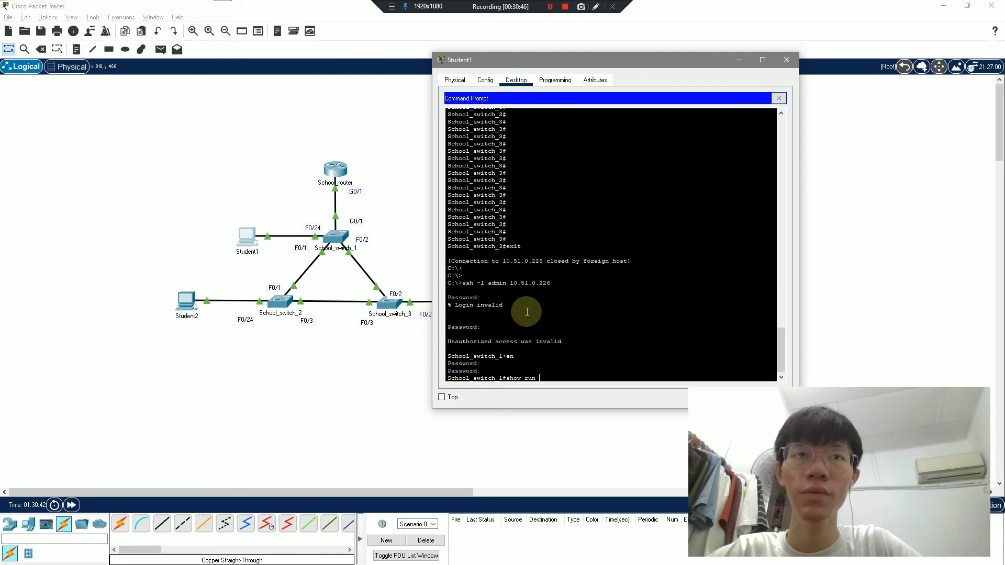
pyautogui.press('Tab')
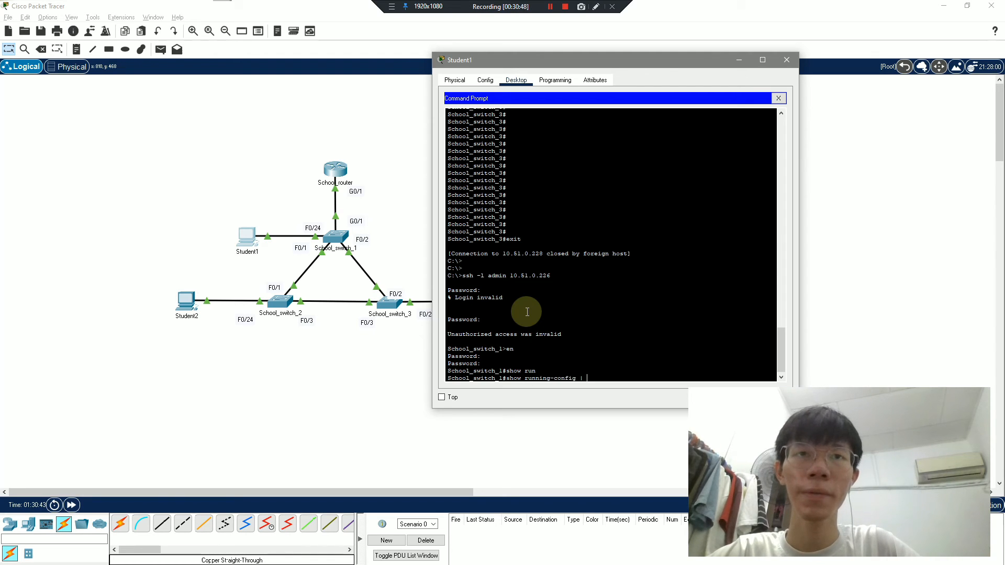
pyautogui.write('|')
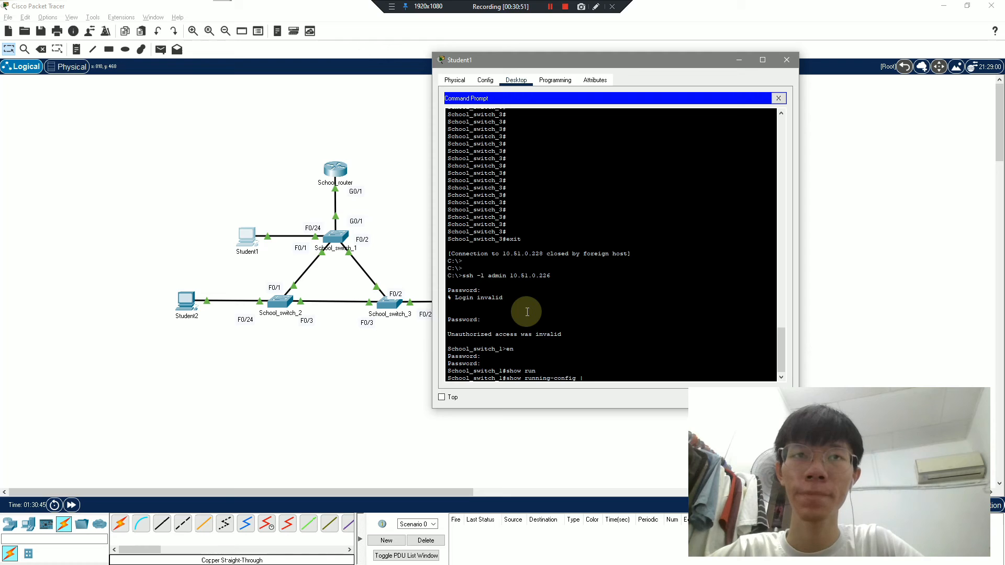
pyautogui.write(' in')
pyautogui.press('Tab')
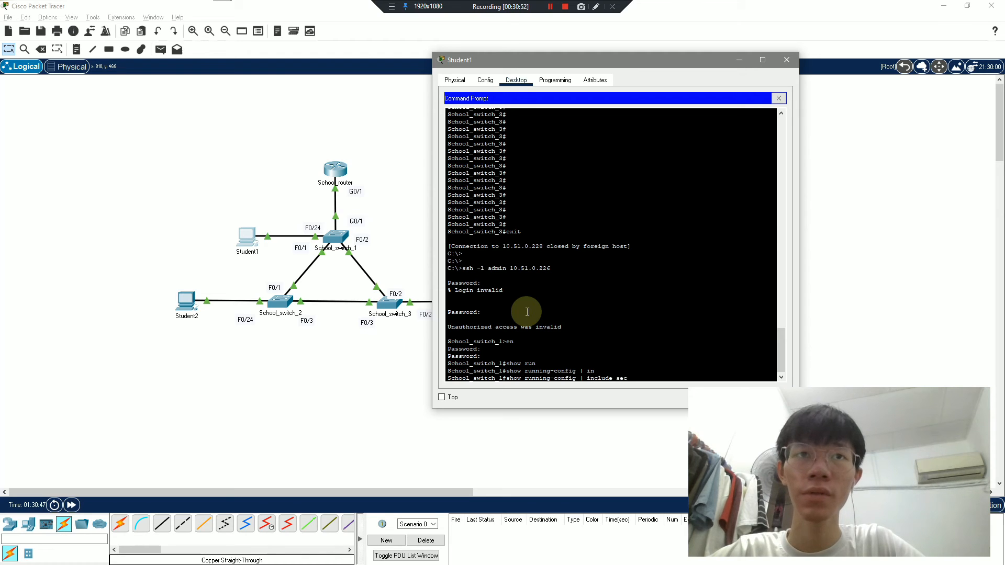
pyautogui.press('Tab')
pyautogui.press('Tab')
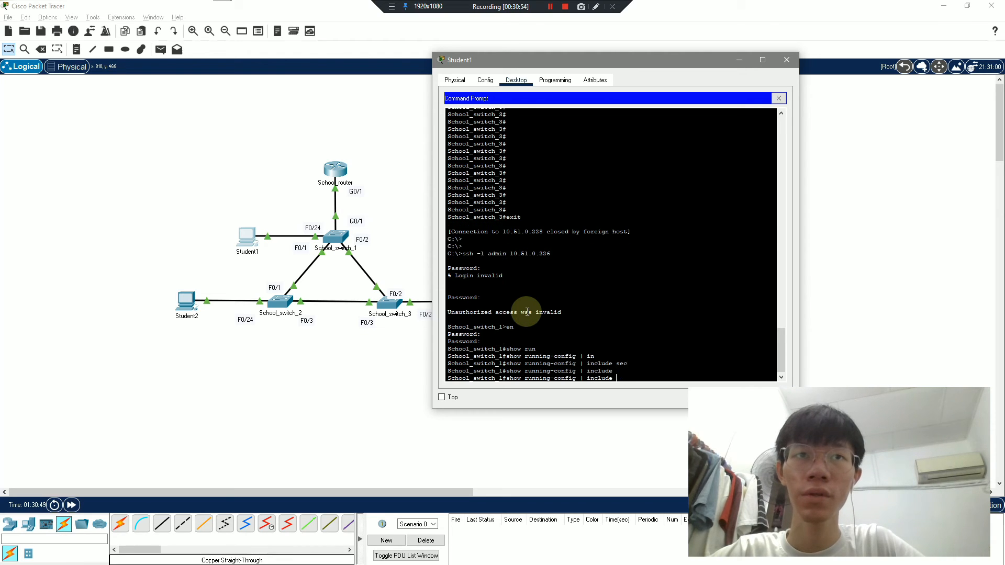
pyautogui.press('Tab')
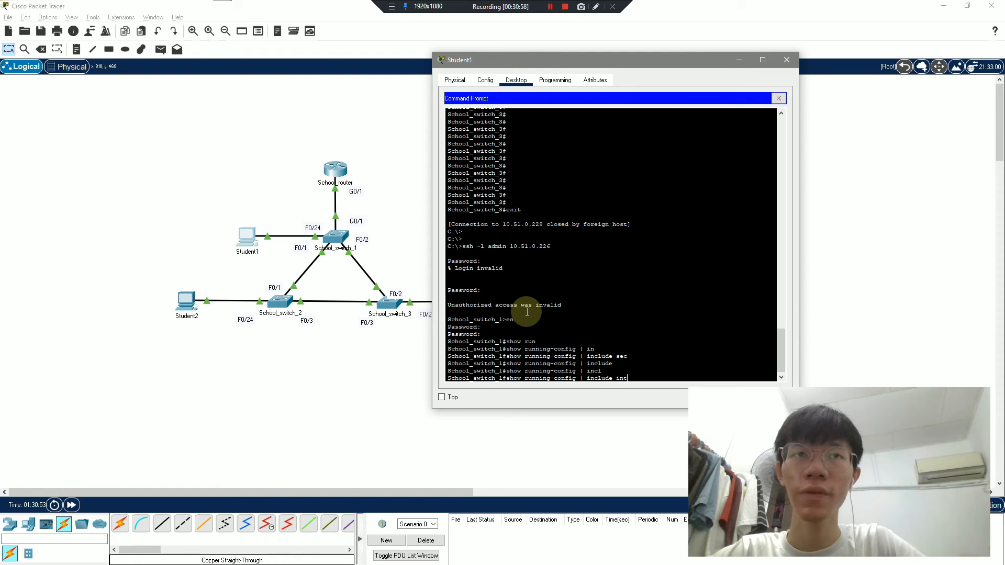
pyautogui.press('Return')
pyautogui.press('Return')
pyautogui.press('Return')
pyautogui.press('Return')
pyautogui.press('Return')
pyautogui.press('Return')
pyautogui.press('Return')
pyautogui.press('Return')
pyautogui.press('Return')
pyautogui.press('Return')
pyautogui.press('Return')
pyautogui.press('Return')
pyautogui.press('Return')
pyautogui.press('Return')
pyautogui.press('Return')
pyautogui.press('Return')
pyautogui.press('Return')
pyautogui.press('Return')
pyautogui.press('Return')
pyautogui.press('Return')
pyautogui.press('Return')
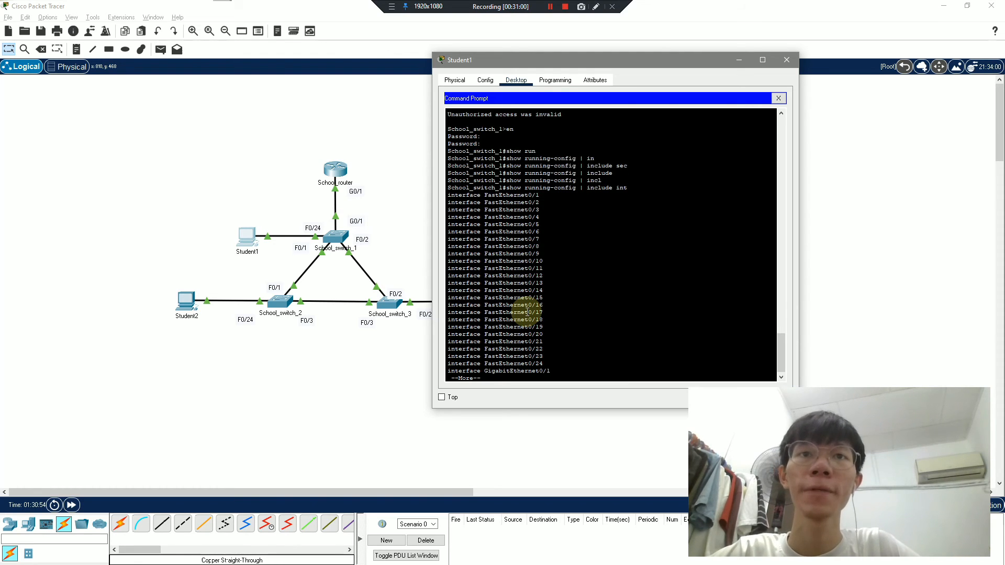
# - Review School_switch_1's filtered interface list from FastEthernet0/1 to Vlan99
pyautogui.press('Up')
pyautogui.press('Up')
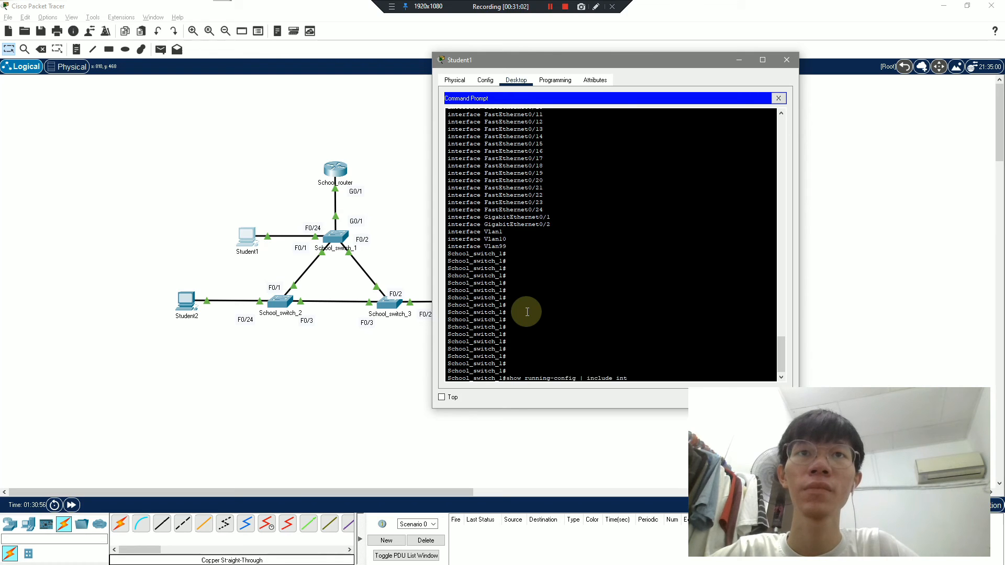
pyautogui.press('Down')
pyautogui.press('Down')
pyautogui.scroll(2, 524, 313)
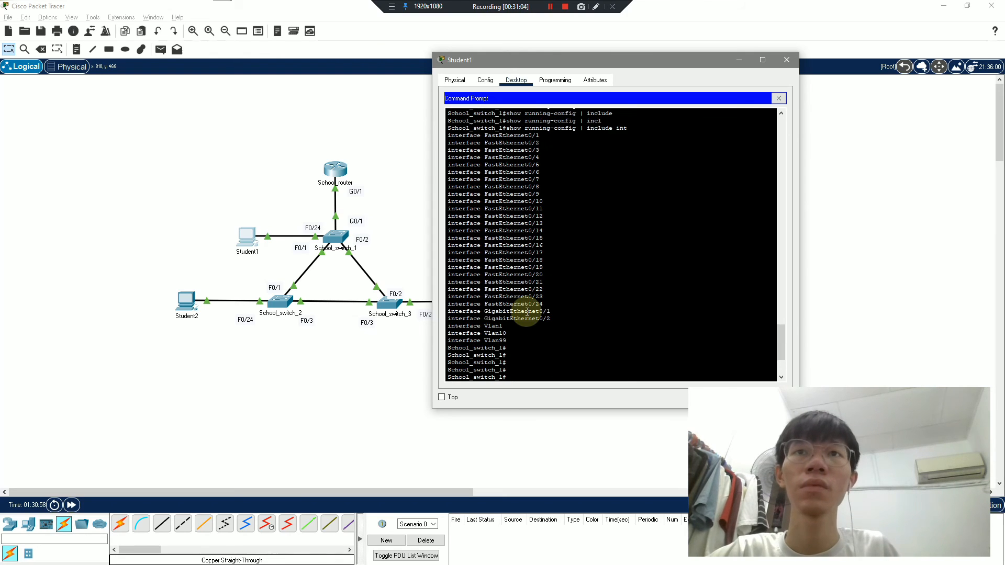
pyautogui.scroll(4, 563, 249)
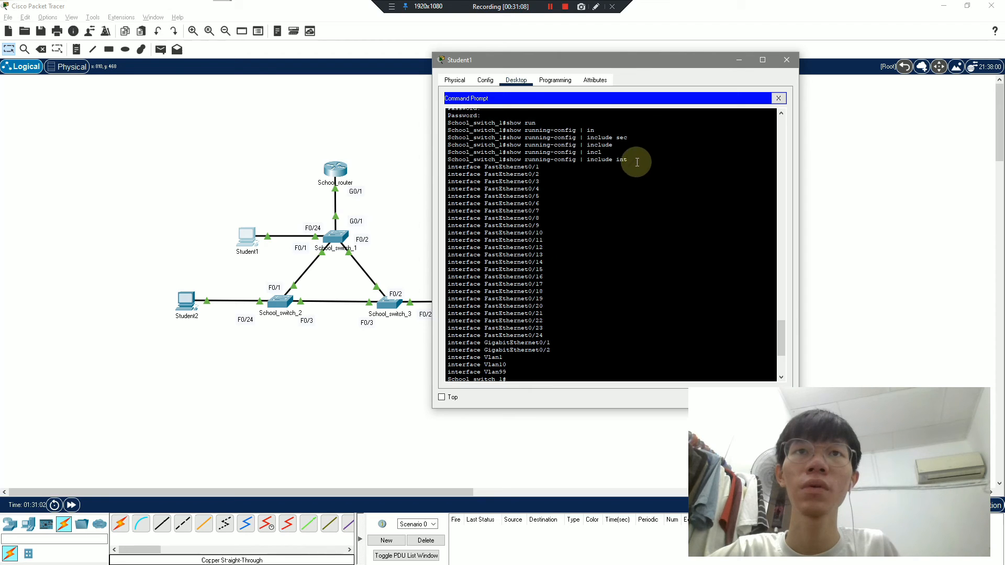
pyautogui.click(550, 7)
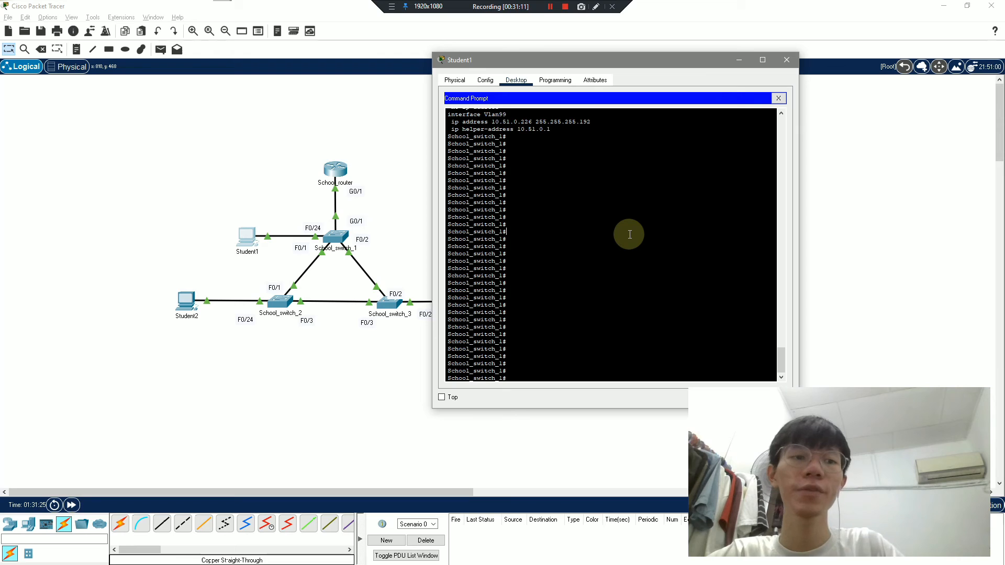
# - Run show running-config | sec int on School_switch_1 and examine the trunk settings of FastEthernet0/1 and FastEthernet0/2
pyautogui.press('Return')
pyautogui.press('Return')
pyautogui.press('Return')
pyautogui.press('Up')
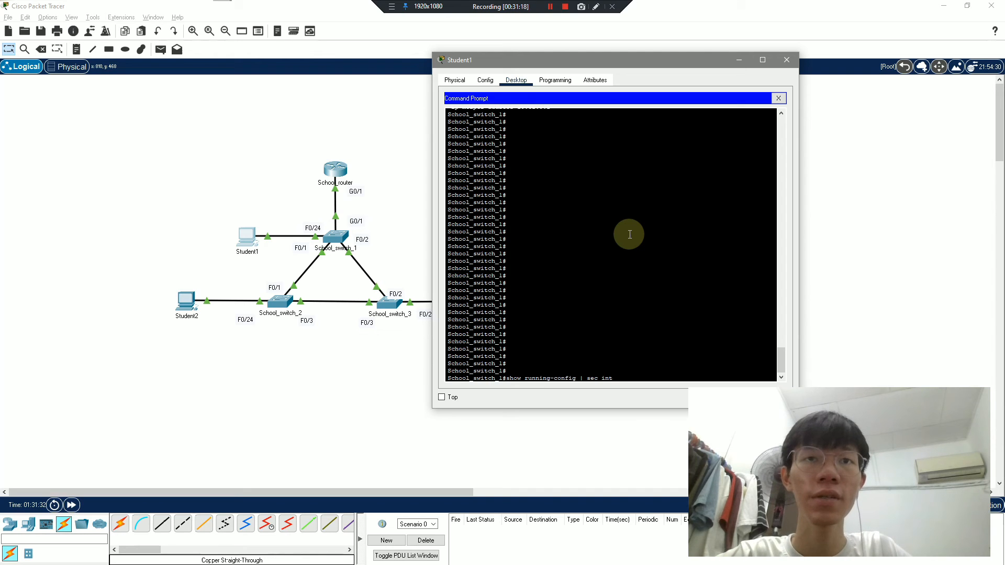
pyautogui.press('Return')
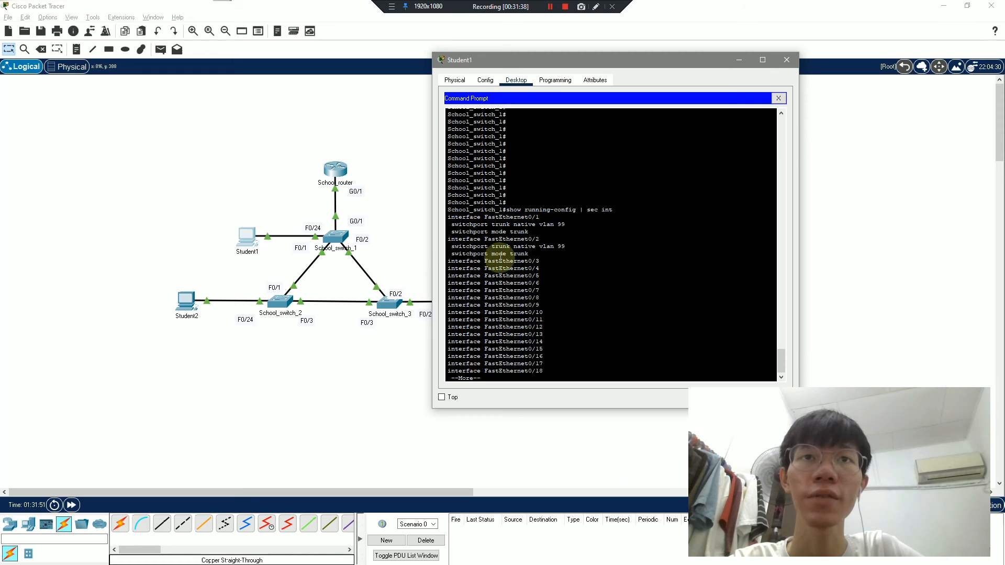
# - Page to the end of School_switch_1's interface configuration and examine the FastEthernet0/24, GigabitEthernet0/1 and VLAN interface settings
pyautogui.press('Return')
pyautogui.press('Return')
pyautogui.press('Return')
pyautogui.press('Return')
pyautogui.press('Return')
pyautogui.press('Return')
pyautogui.press('Return')
pyautogui.press('Return')
pyautogui.press('Return')
pyautogui.press('Return')
pyautogui.press('Return')
pyautogui.press('Return')
pyautogui.press('Return')
pyautogui.press('Return')
pyautogui.press('Return')
pyautogui.press('Return')
pyautogui.press('Return')
pyautogui.press('Return')
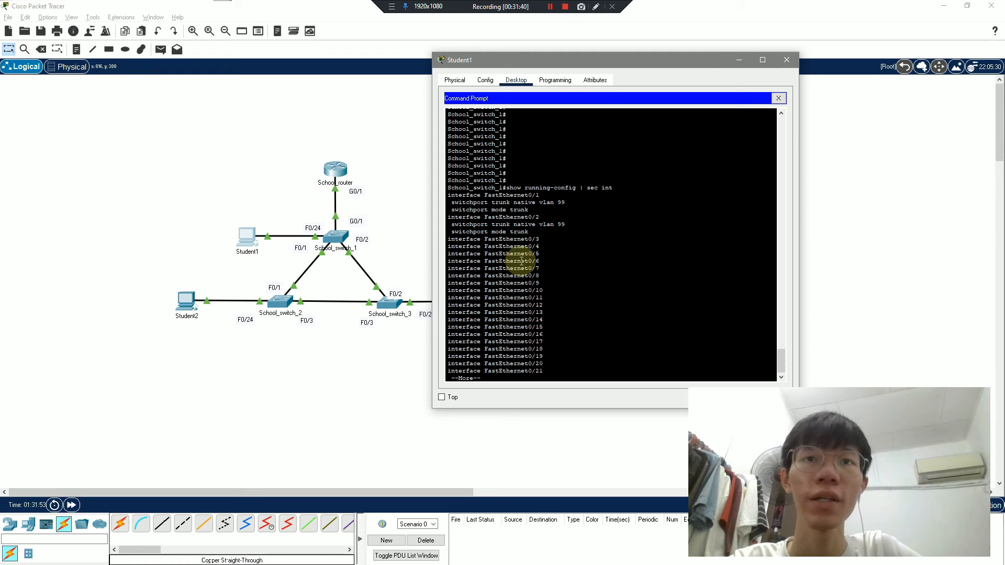
pyautogui.press('Return')
pyautogui.press('Return')
pyautogui.press('Return')
pyautogui.press('Return')
pyautogui.press('Return')
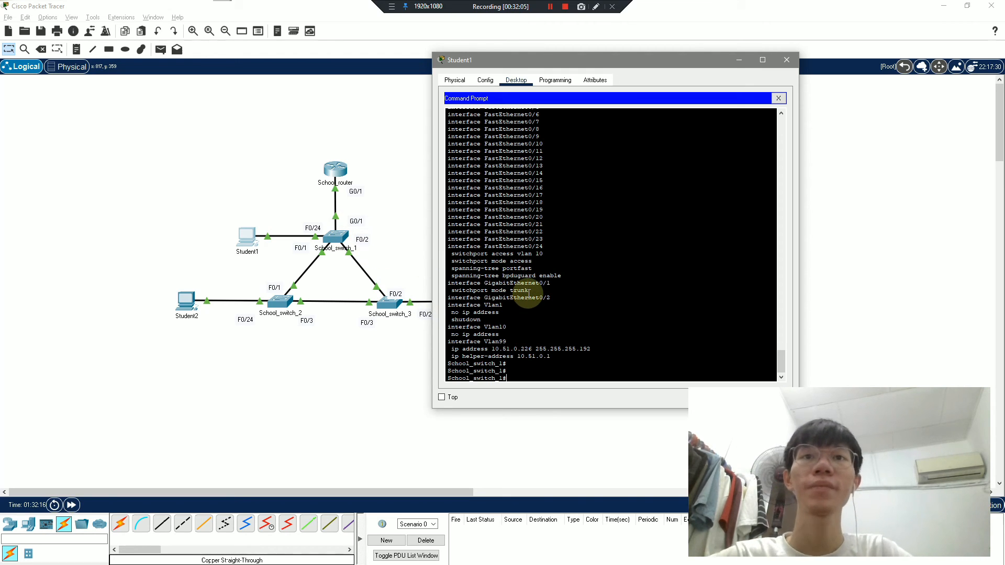
# - Exit the SSH session on School_switch_1 to return to Student1's command prompt
pyautogui.press('Return')
pyautogui.press('Return')
pyautogui.press('Return')
pyautogui.write('exit')
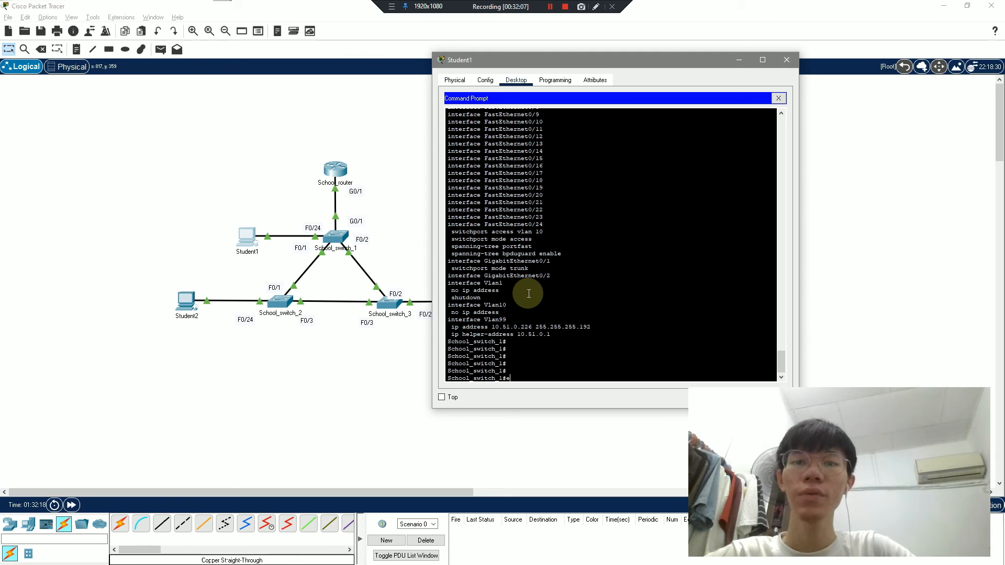
pyautogui.press('Return')
pyautogui.press('Return')
pyautogui.press('Return')
# - Try to connect to 10.51.0.227 over SSH as admin with the login password
pyautogui.press('Up')
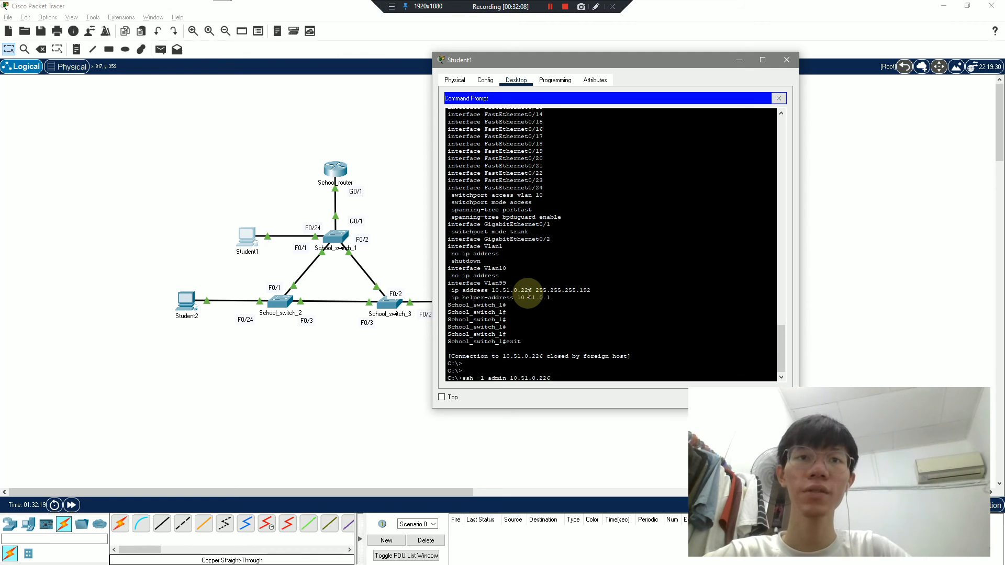
pyautogui.write('7')
pyautogui.press('Return')
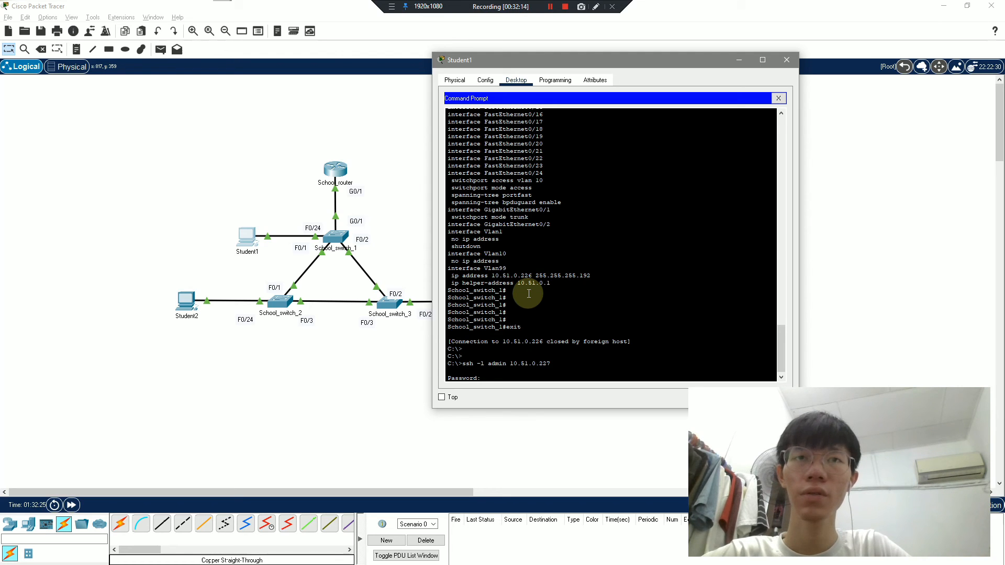
pyautogui.press('Return')
pyautogui.press('Return')
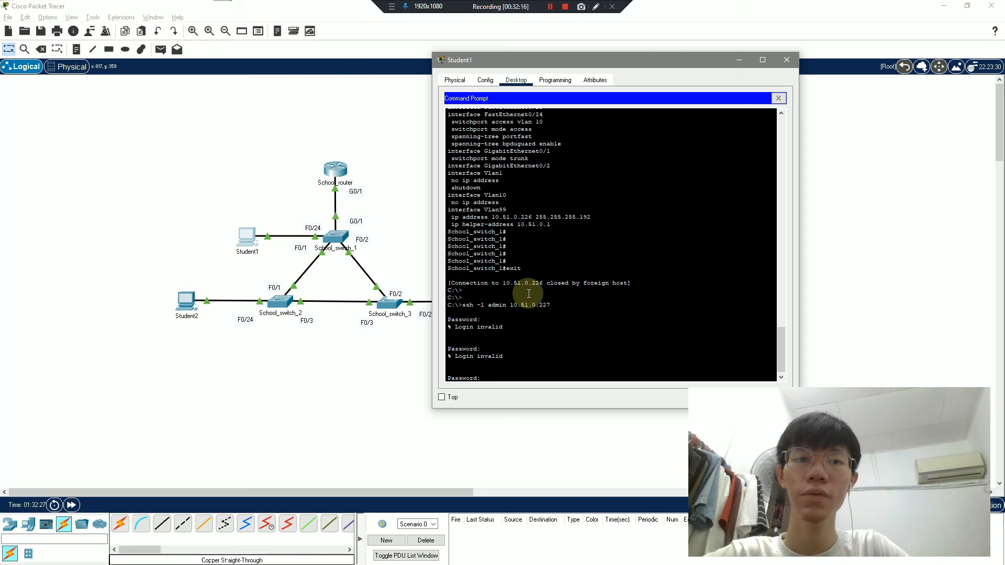
pyautogui.press('Return')
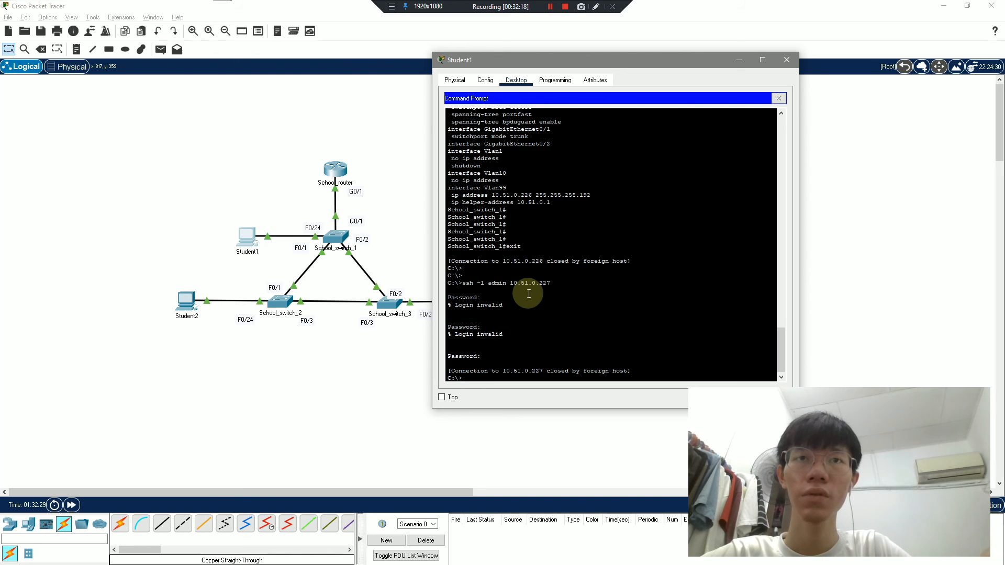
# - Connect to 10.51.0.227 over SSH as admin with the login password and enter privileged EXEC mode on School_switch_2 with the enable password
pyautogui.press('Return')
pyautogui.press('Return')
pyautogui.press('Up')
pyautogui.press('Return')
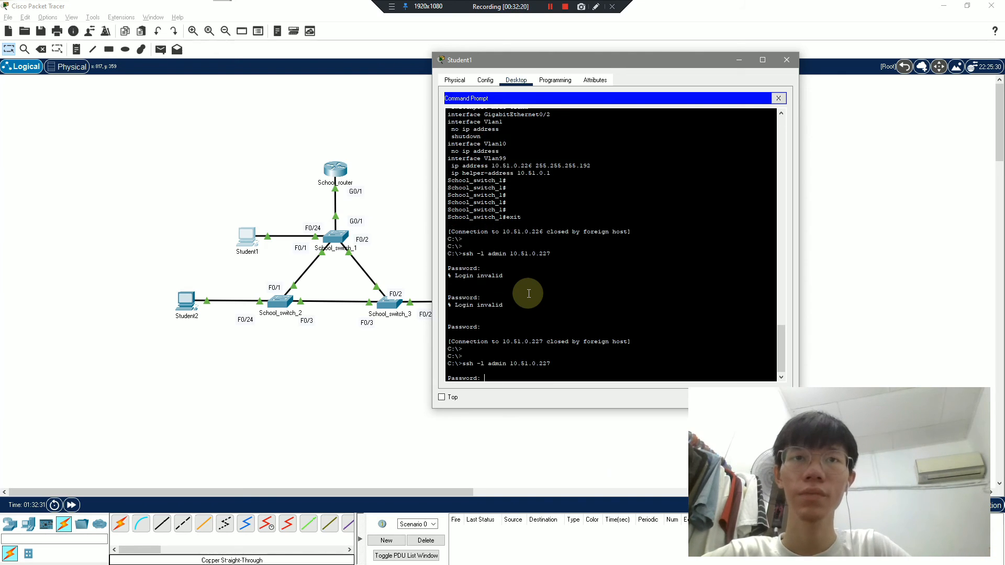
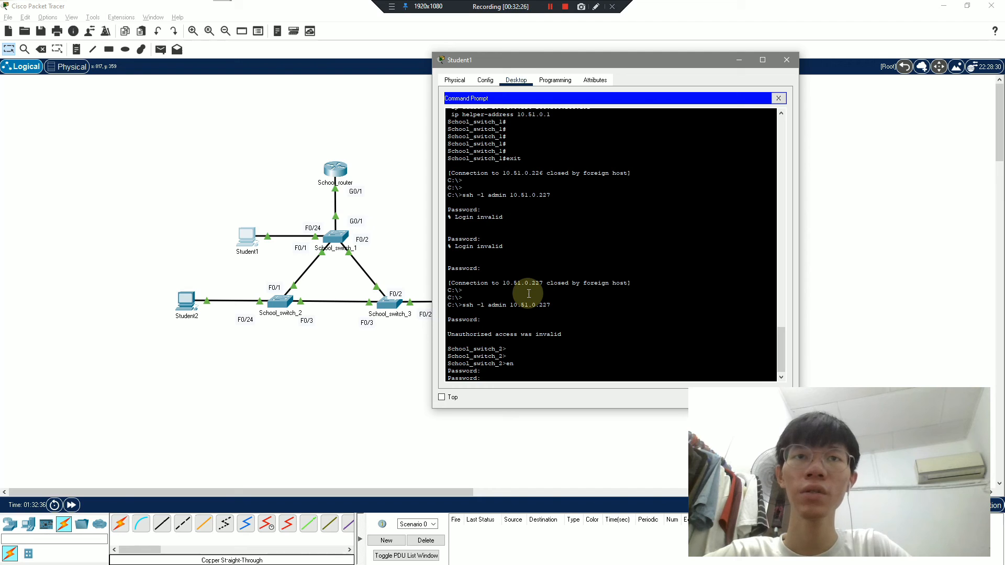
pyautogui.press('Return')
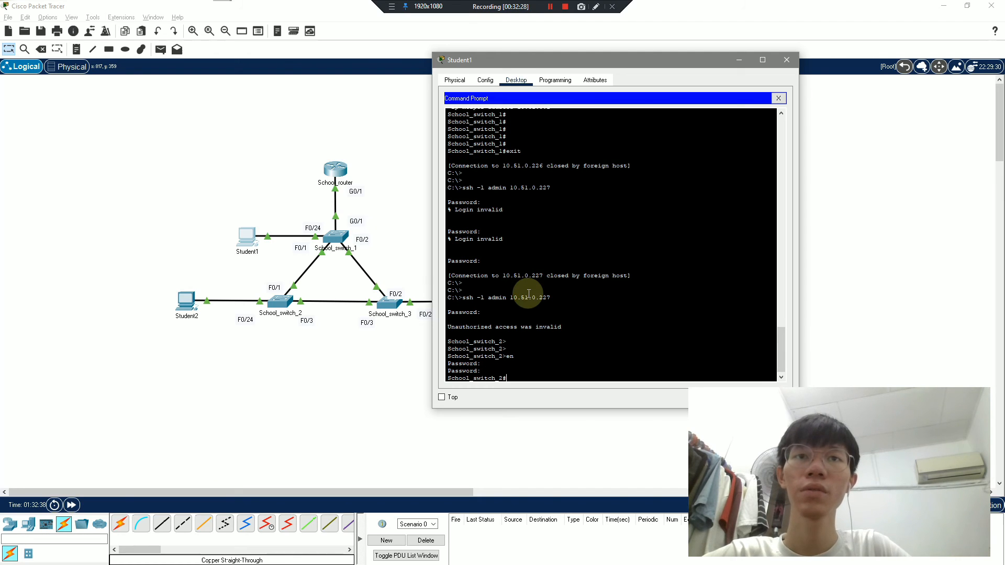
# - Run show run | sec int on School_switch_2 to list its interface configuration
pyautogui.write('sh')
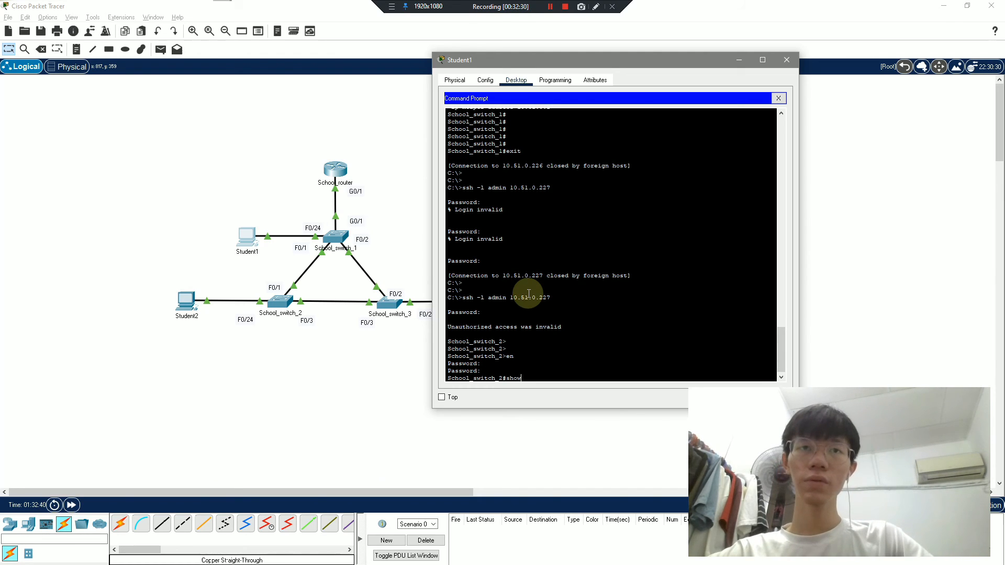
pyautogui.write('ow ')
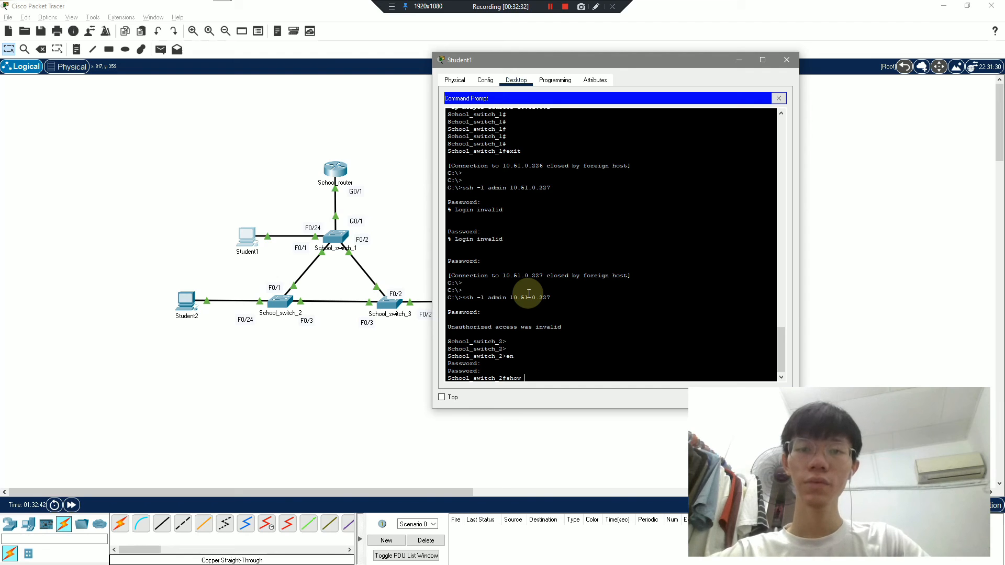
pyautogui.write('run| sec')
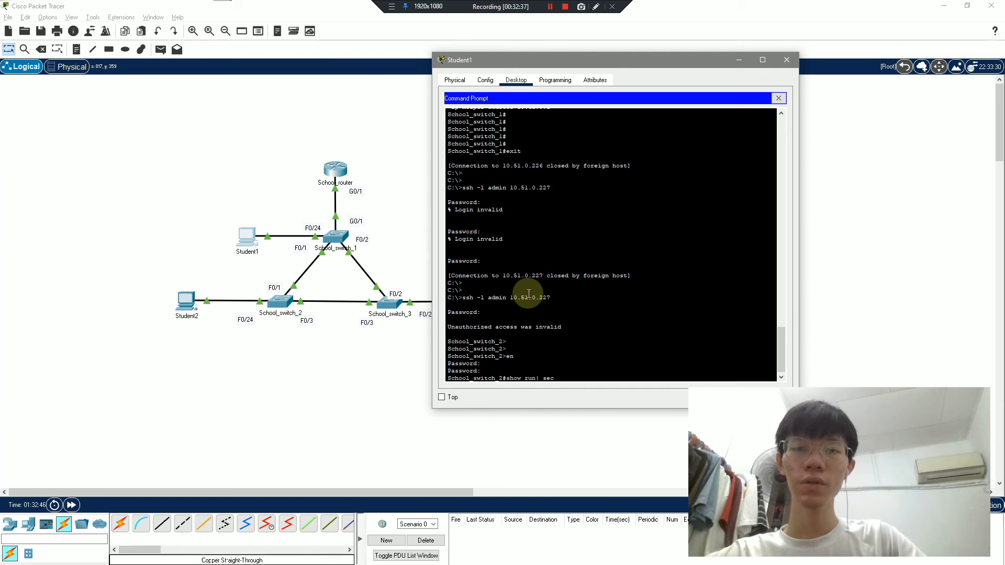
pyautogui.write(' int')
pyautogui.press('Return')
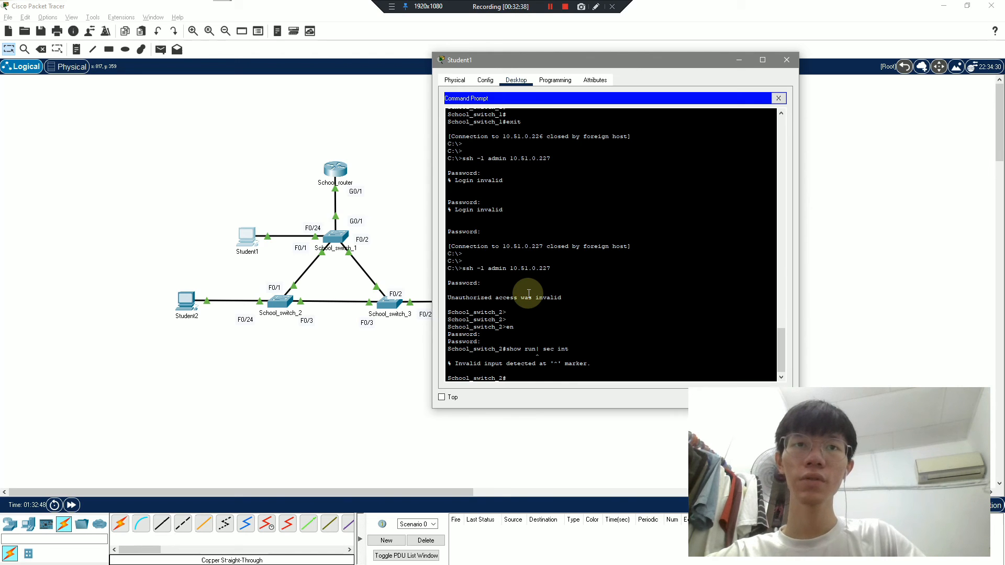
pyautogui.press('Up')
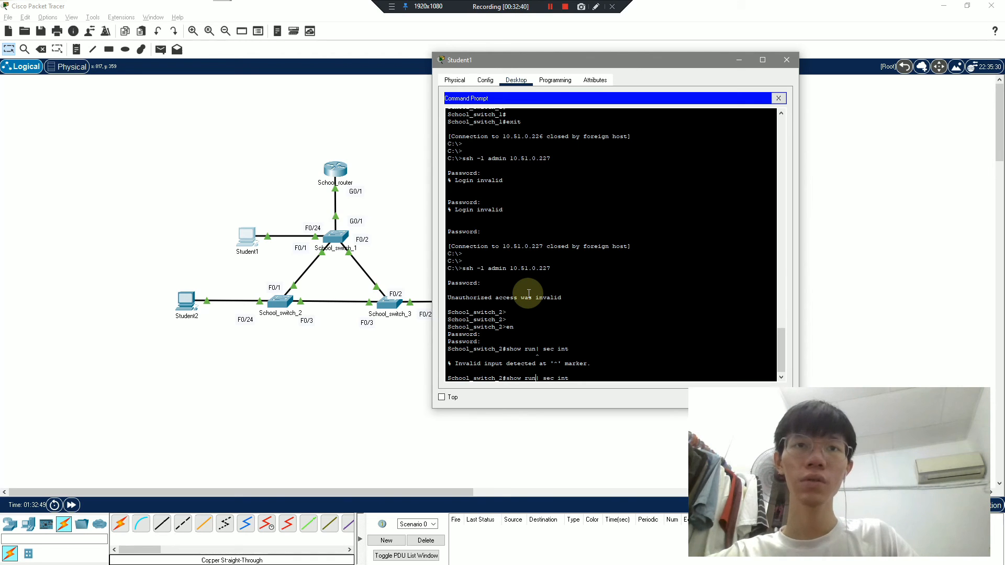
pyautogui.press('Left')
pyautogui.press('Left')
pyautogui.press('Left')
pyautogui.press('Left')
pyautogui.press('Left')
pyautogui.press('Left')
pyautogui.press('Return')
# - Page through School_switch_2's interface configuration and examine the FastEthernet0/1 and 0/3 trunk settings and the FastEthernet0/24 access settings
pyautogui.press('Return')
pyautogui.press('Return')
pyautogui.press('Return')
pyautogui.press('Return')
pyautogui.press('Return')
pyautogui.press('Return')
pyautogui.press('Return')
pyautogui.press('Return')
pyautogui.press('Return')
pyautogui.press('Return')
pyautogui.press('Return')
pyautogui.press('Return')
pyautogui.press('Return')
pyautogui.press('Return')
pyautogui.press('Return')
pyautogui.press('Return')
pyautogui.press('Return')
pyautogui.press('Return')
pyautogui.press('Return')
pyautogui.press('Return')
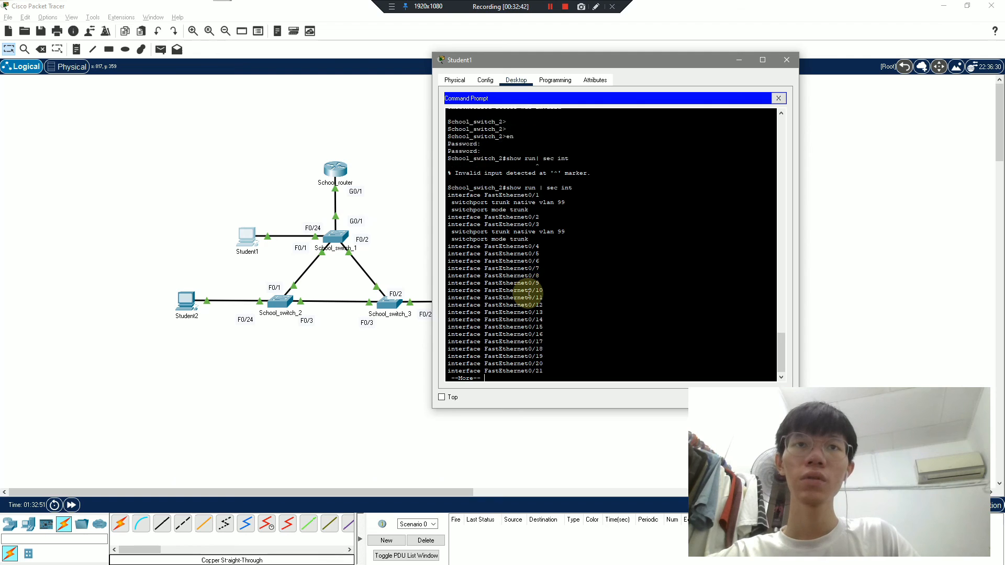
pyautogui.press('Return')
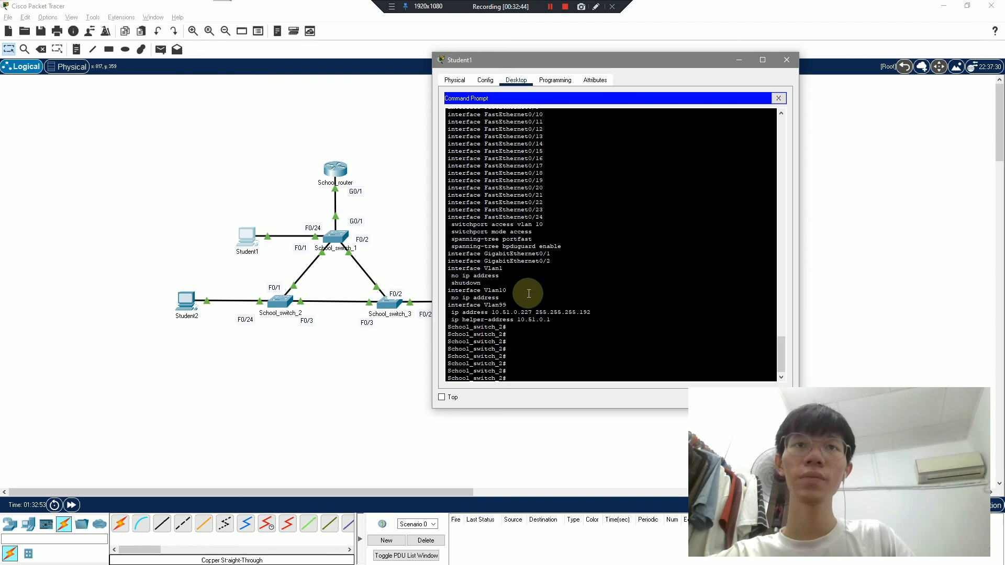
pyautogui.scroll(9, 529, 294)
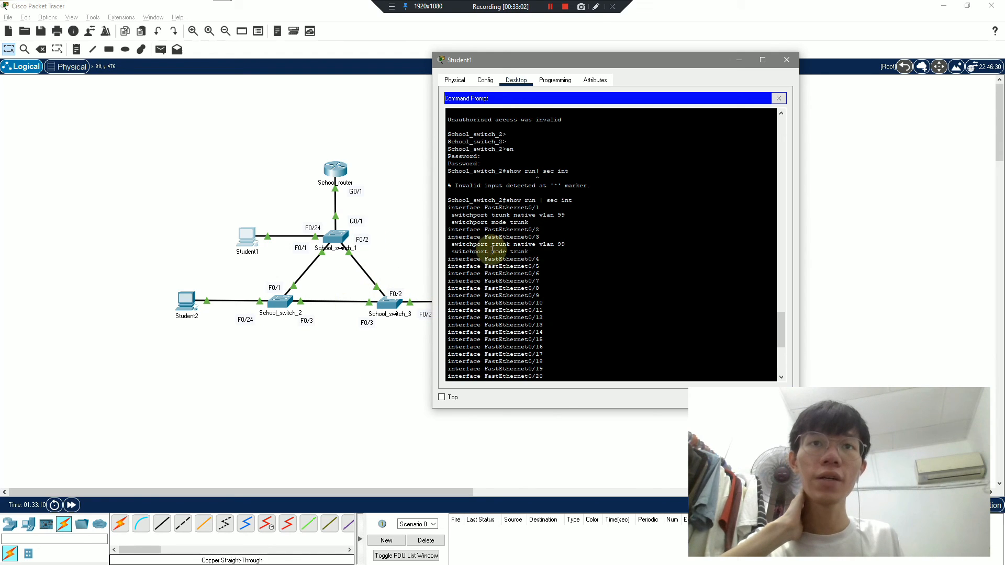
pyautogui.scroll(-7, 524, 256)
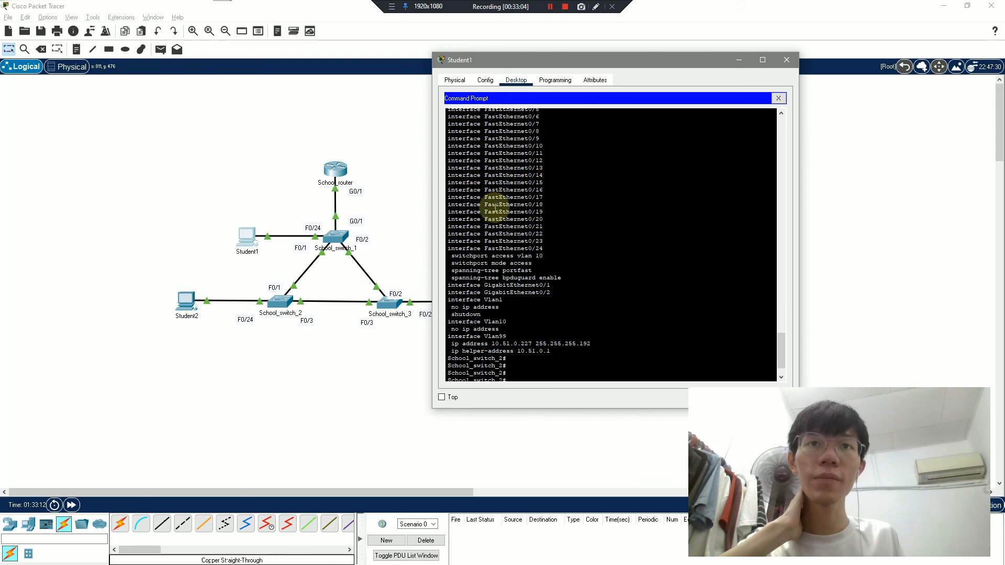
pyautogui.scroll(-2, 540, 255)
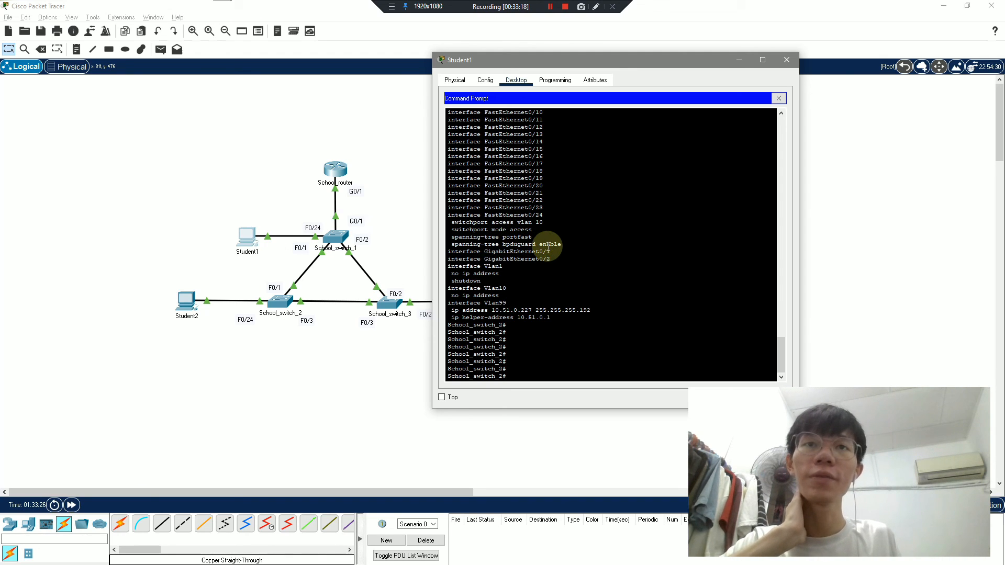
# - End the SSH session with School_switch_2 and return to Student1's command line
pyautogui.click(510, 294)
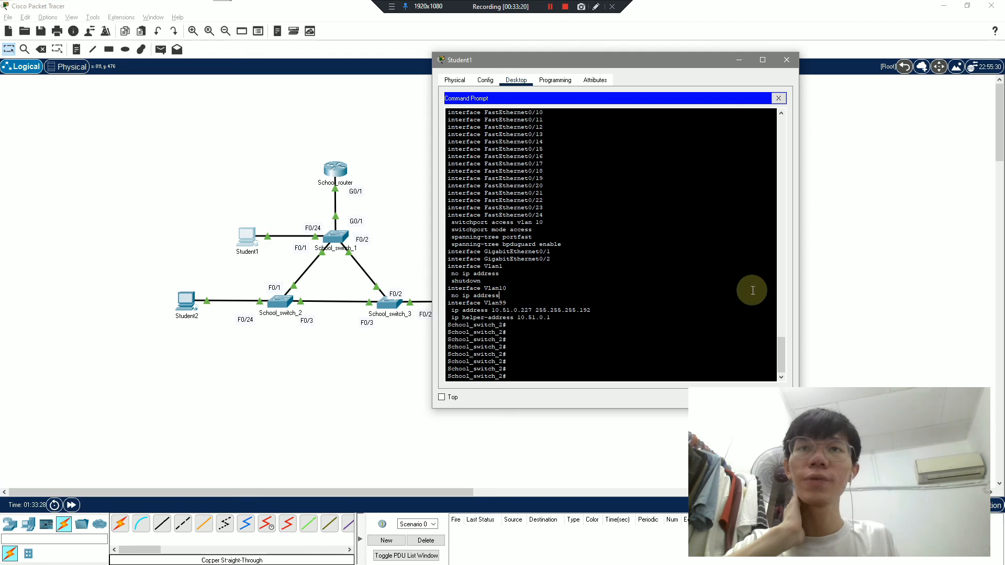
pyautogui.write('ei')
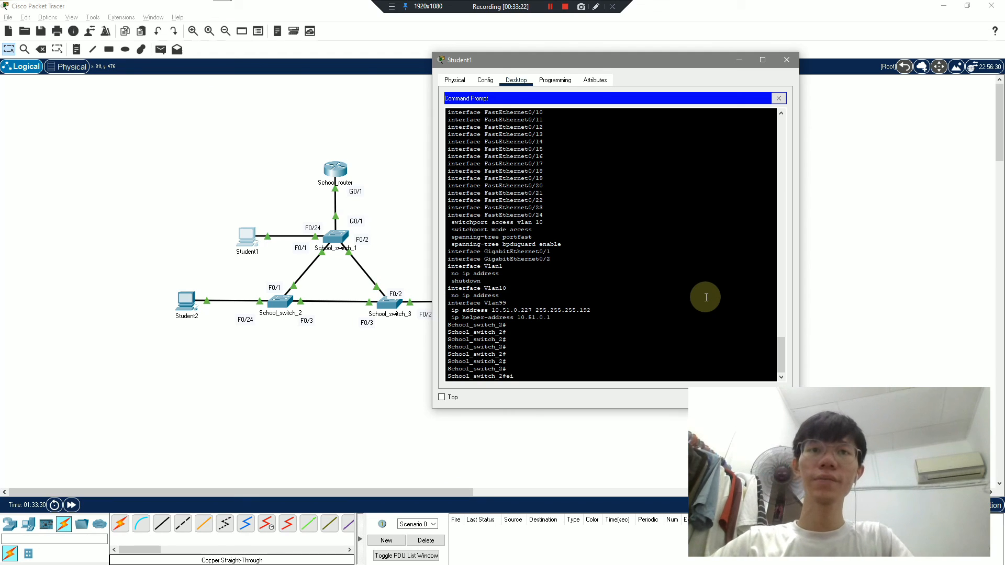
pyautogui.press('BackSpace')
pyautogui.press('BackSpace')
pyautogui.write('exi')
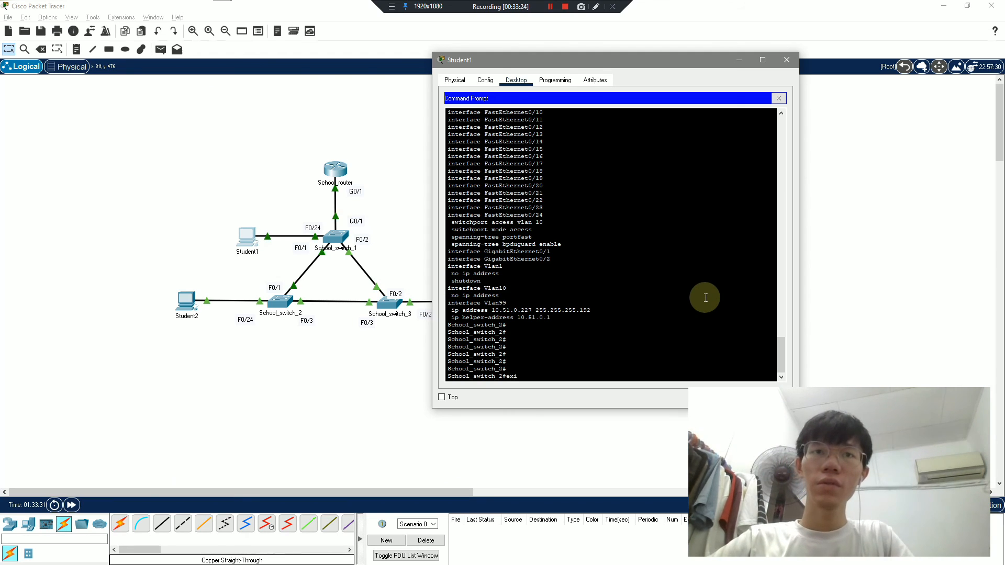
pyautogui.write('t')
pyautogui.press('Return')
pyautogui.press('Return')
pyautogui.press('Return')
# - Connect to 10.51.0.228 over SSH as admin with the login password and enter privileged EXEC mode on School_switch_3 with the enable password
pyautogui.press('Up')
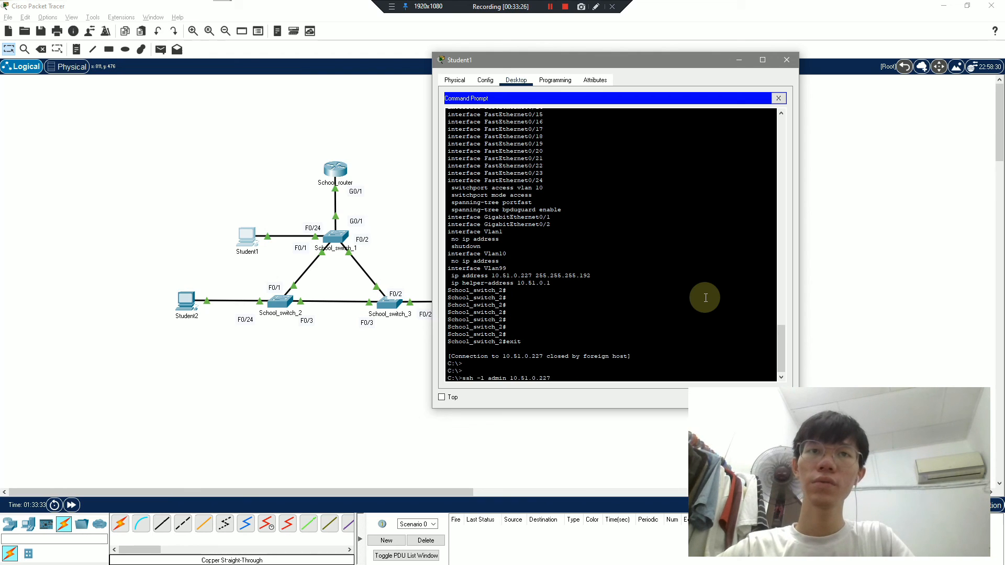
pyautogui.write('8')
pyautogui.press('Return')
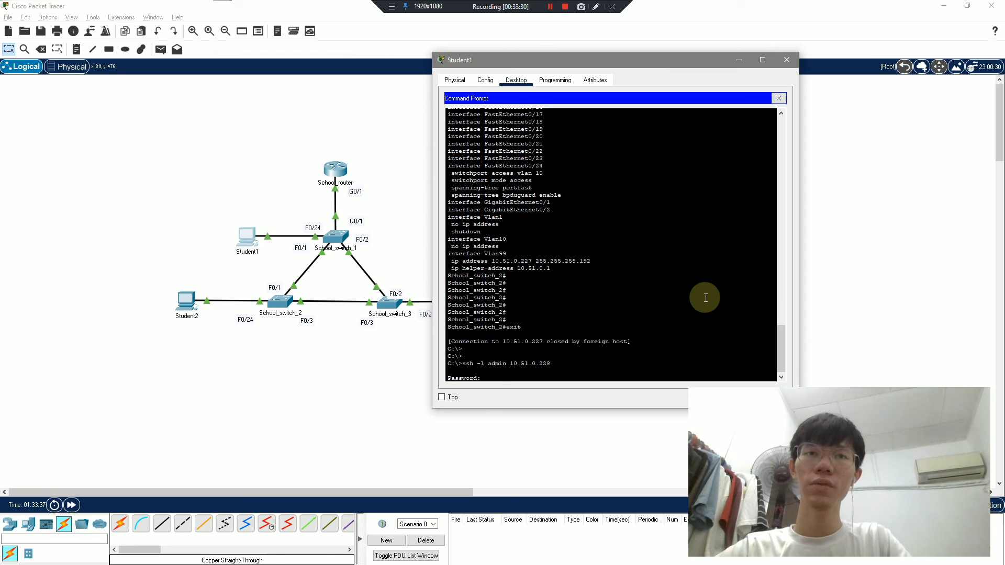
pyautogui.press('Return')
pyautogui.press('Return')
pyautogui.write('en')
pyautogui.press('Return')
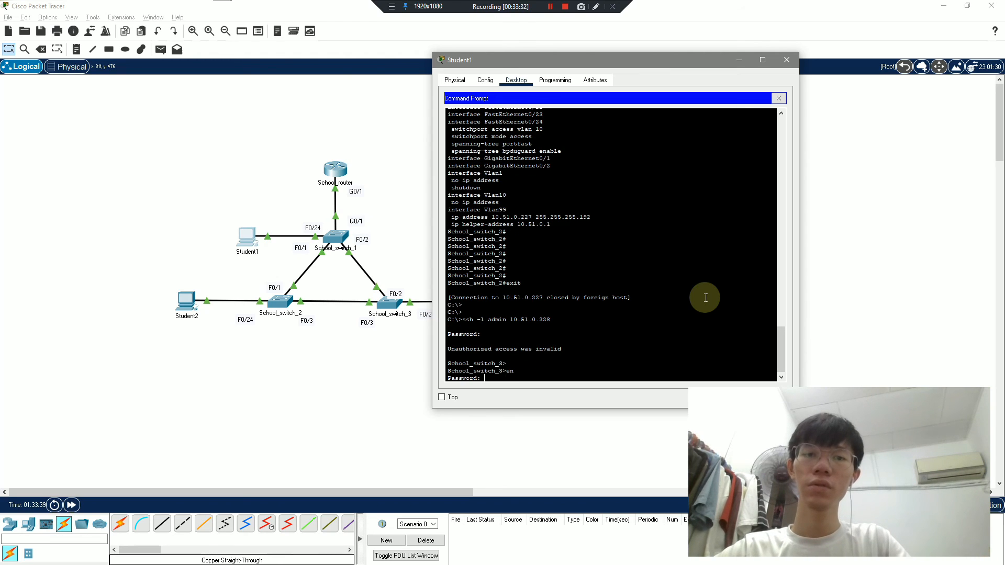
pyautogui.press('Return')
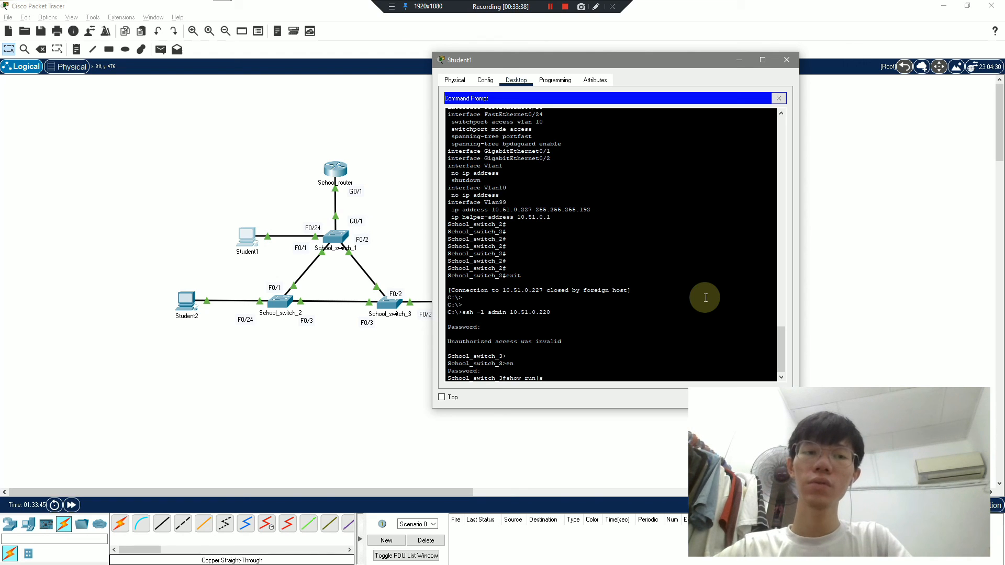
# - Run show run | sec int on School_switch_3 to list its interface configuration
pyautogui.write('show run | sec')
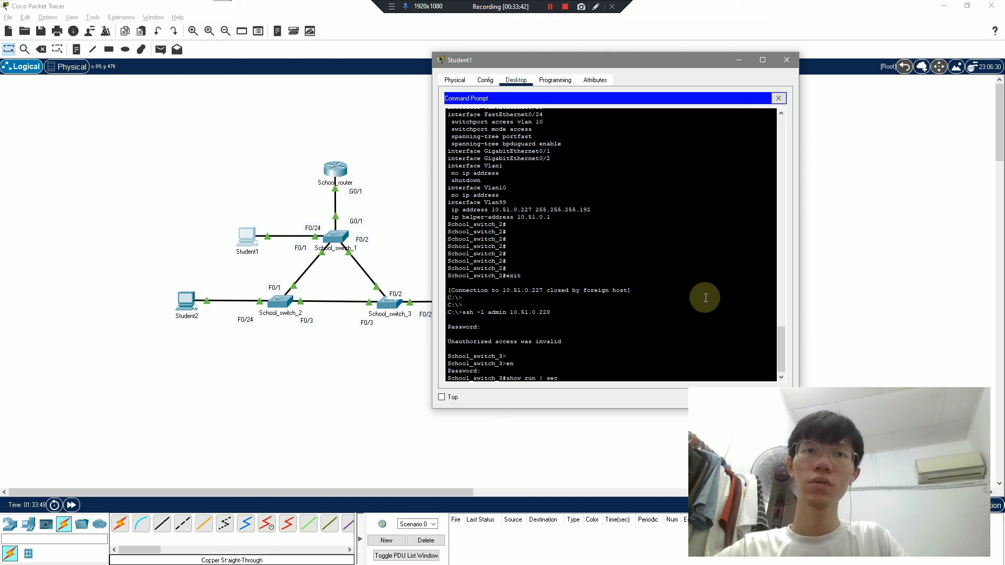
pyautogui.write(' int')
pyautogui.press('Return')
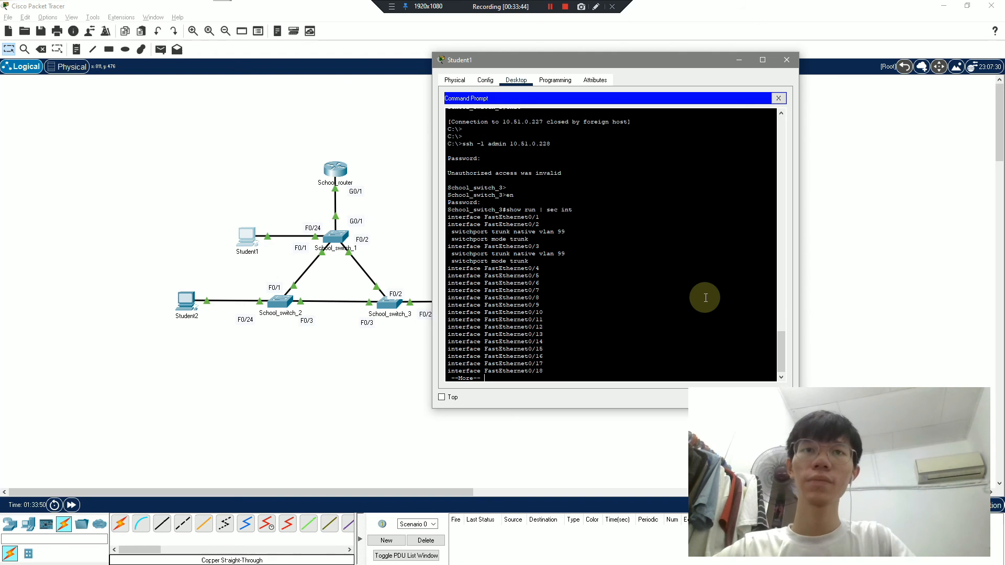
# - Page through School_switch_3's interface configuration to the end, examining the FastEthernet0/2 and 0/3 trunk settings and the FastEthernet0/24 access settings
pyautogui.press('Return')
pyautogui.press('Return')
pyautogui.press('Return')
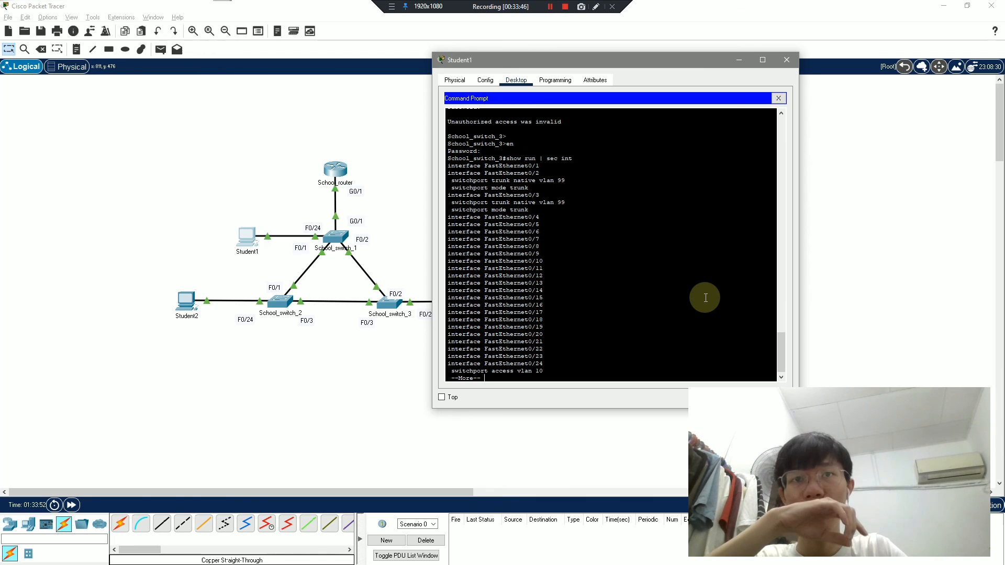
pyautogui.press('Return')
pyautogui.press('Return')
pyautogui.press('Return')
pyautogui.press('Return')
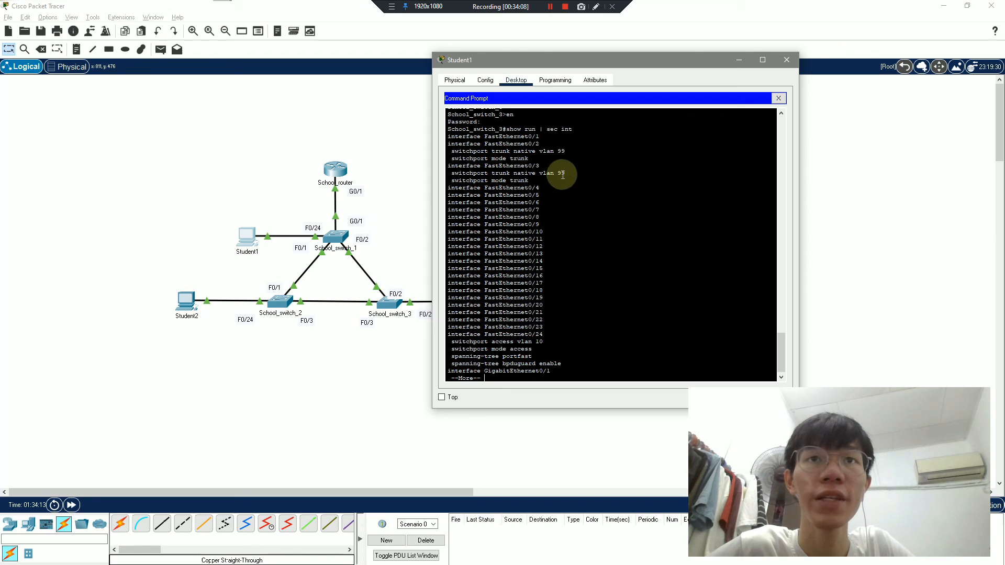
pyautogui.scroll(-1, 518, 257)
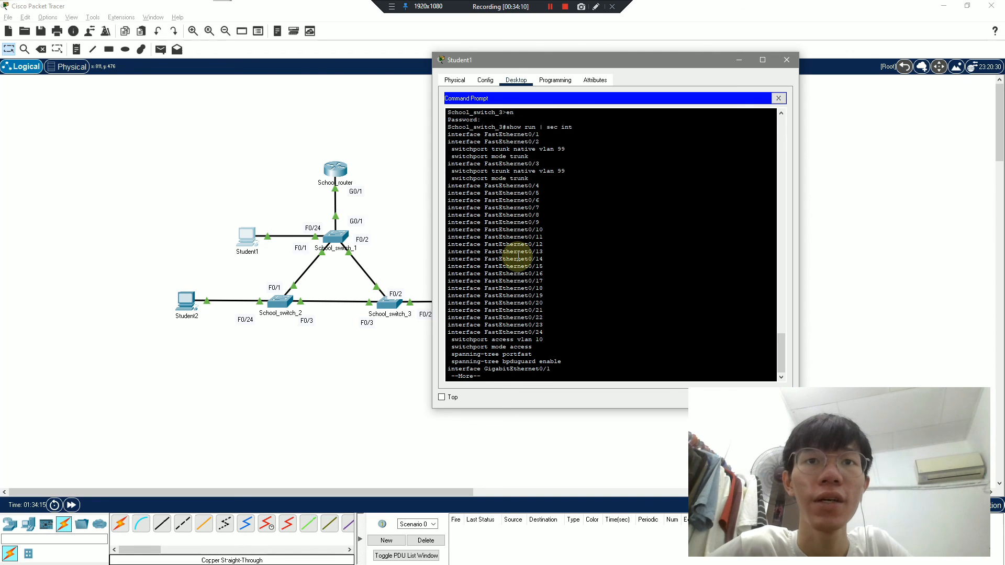
pyautogui.press('Return')
pyautogui.press('Return')
pyautogui.press('Return')
pyautogui.press('Return')
pyautogui.press('Return')
pyautogui.press('Return')
pyautogui.press('Return')
pyautogui.press('Return')
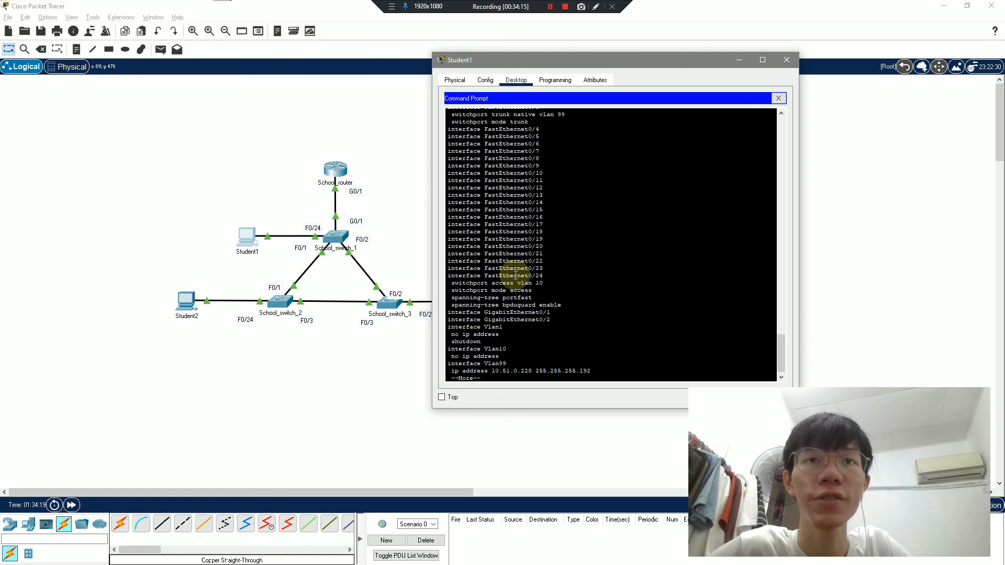
pyautogui.press('Return')
pyautogui.press('Return')
pyautogui.press('Return')
pyautogui.press('Return')
pyautogui.press('Return')
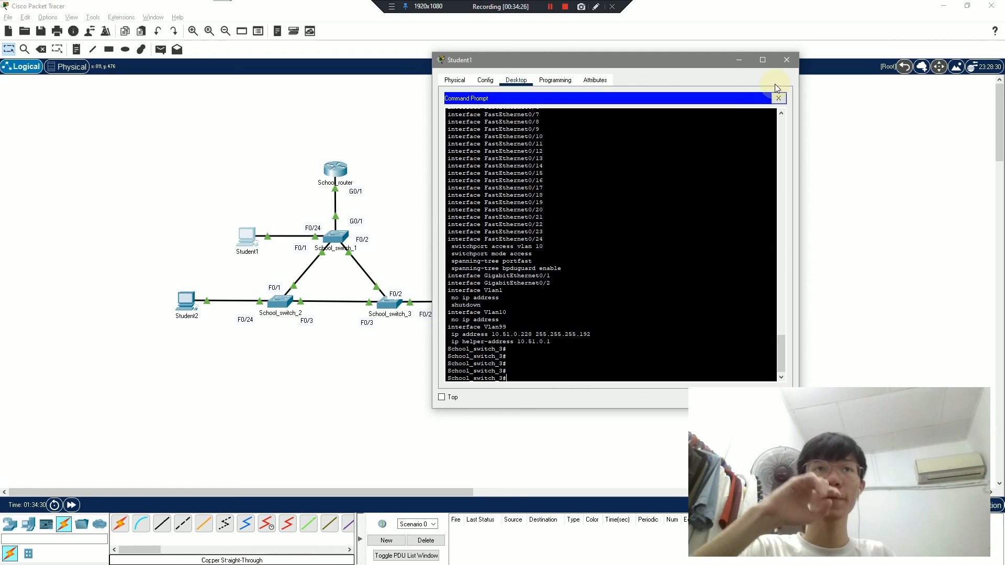
# - Close and reopen Student1's window, place it clear of the topology, and end the SSH session with School_switch_3
pyautogui.click(785, 60)
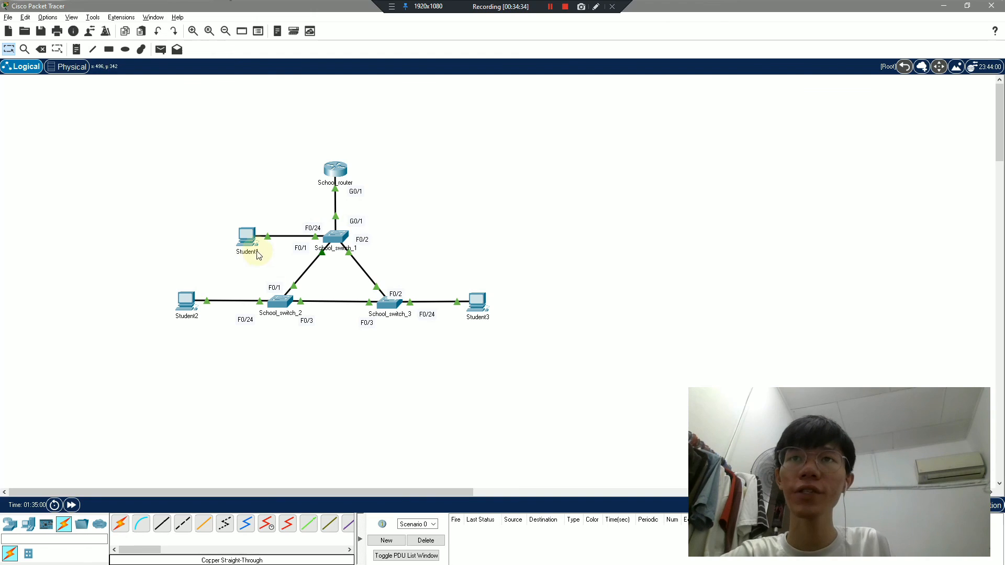
pyautogui.click(247, 238)
pyautogui.click(565, 167)
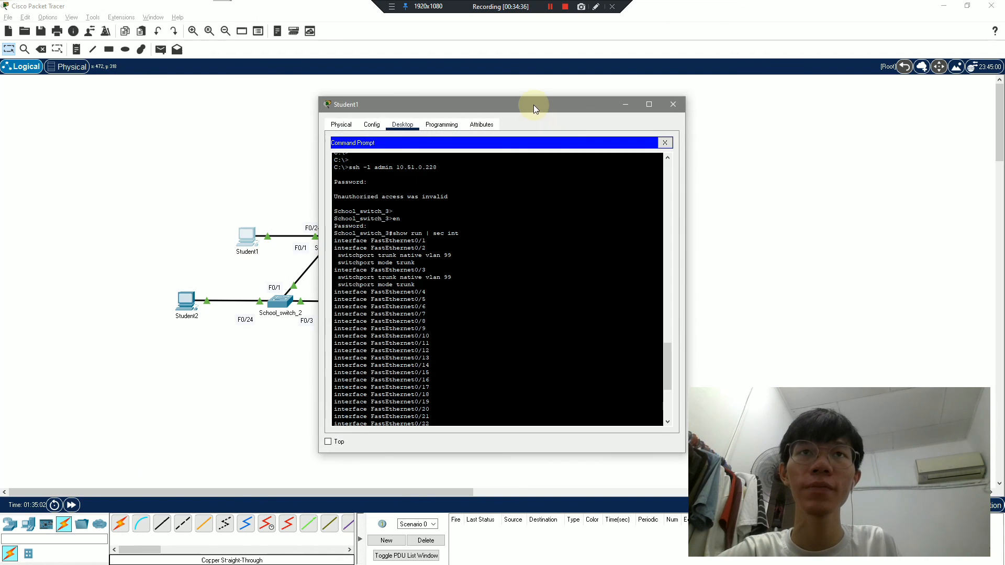
pyautogui.moveTo(533, 105); pyautogui.dragTo(771, 48)
pyautogui.scroll(-8, 752, 187)
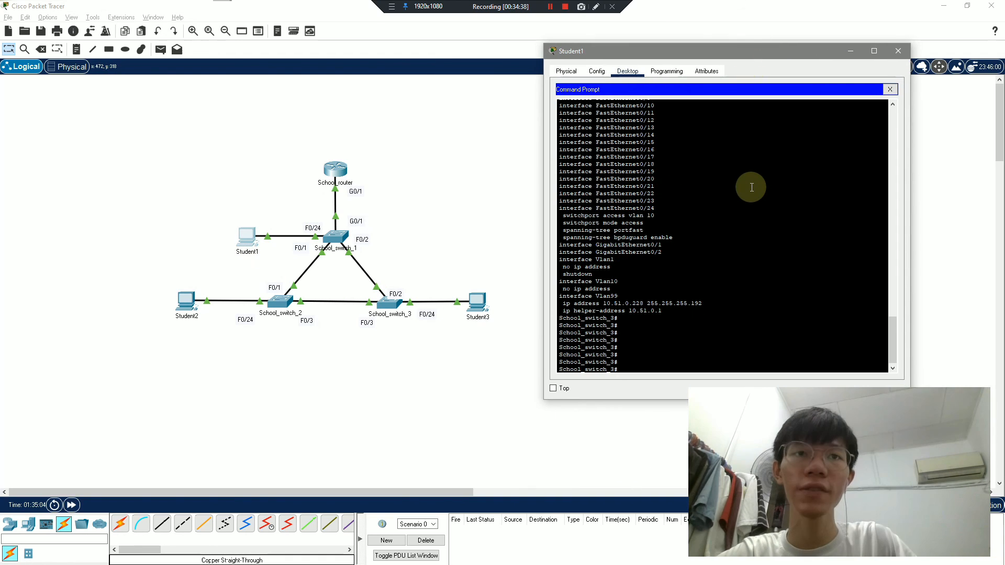
pyautogui.write('exit')
pyautogui.press('Return')
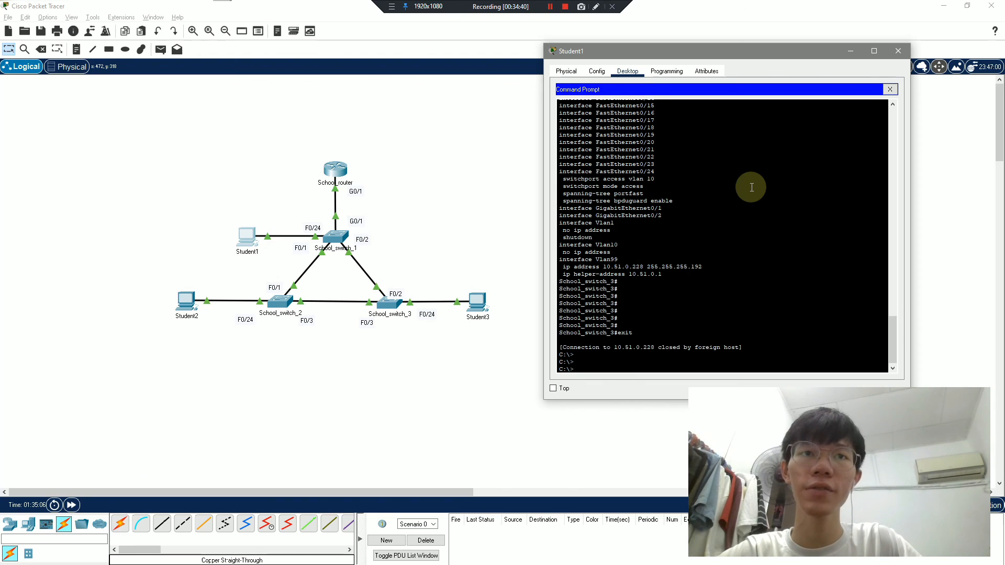
pyautogui.press('Return')
pyautogui.press('Return')
pyautogui.press('Return')
# - Ping 10.51.0.1 and 10.51.0.2 from Student1
pyautogui.write('ping')
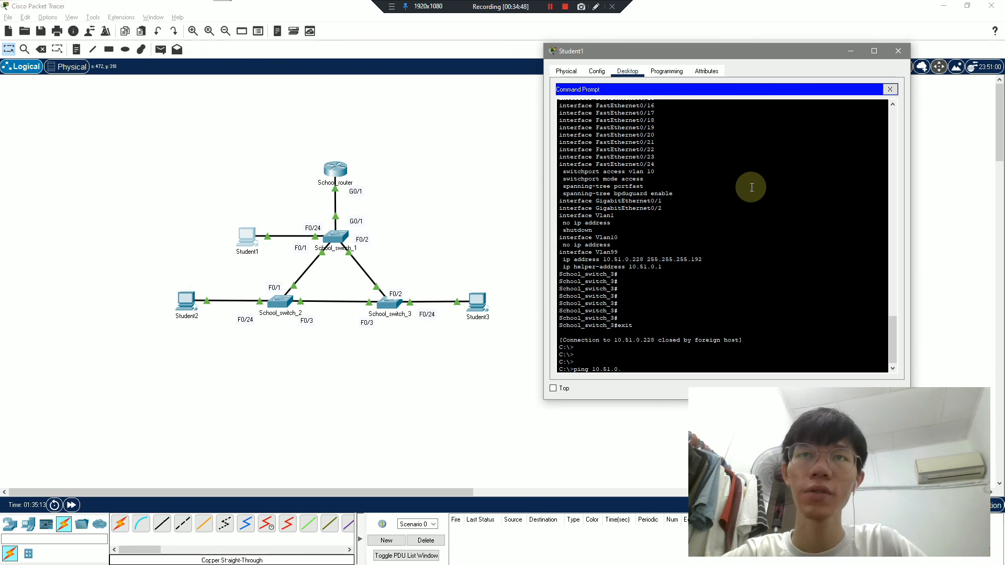
pyautogui.write('10.51.0.1')
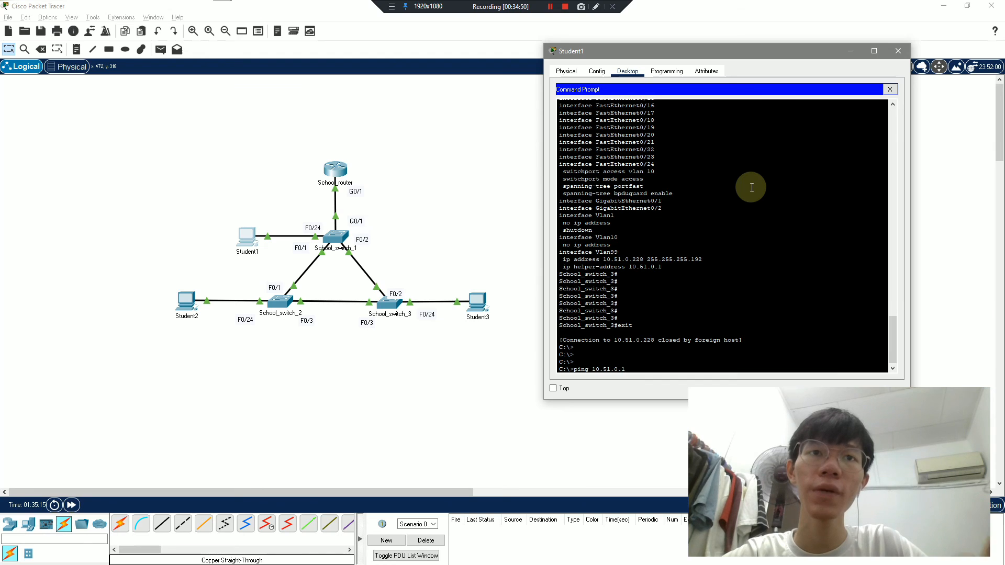
pyautogui.press('Return')
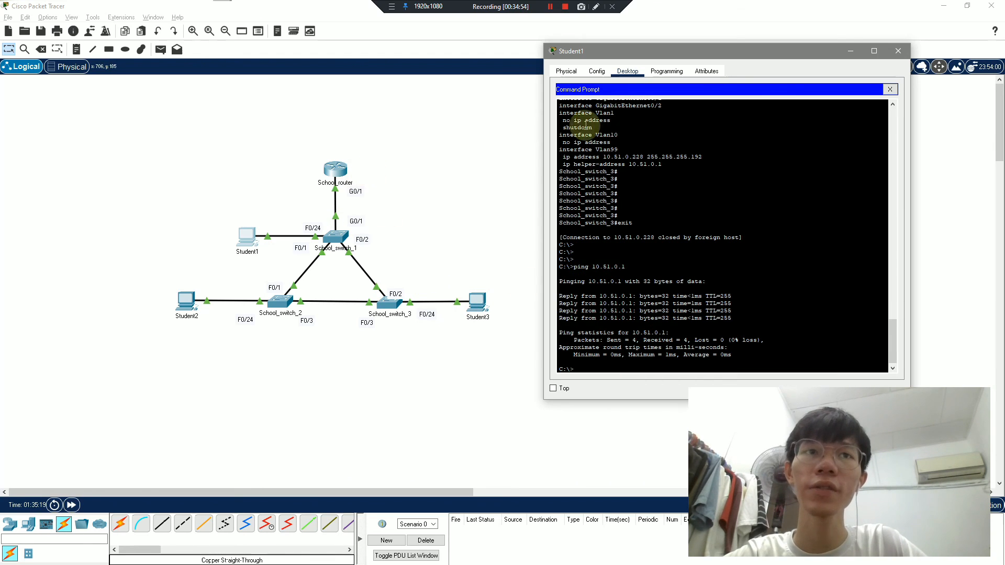
pyautogui.press('Return')
pyautogui.write('ping 10.51.0.2')
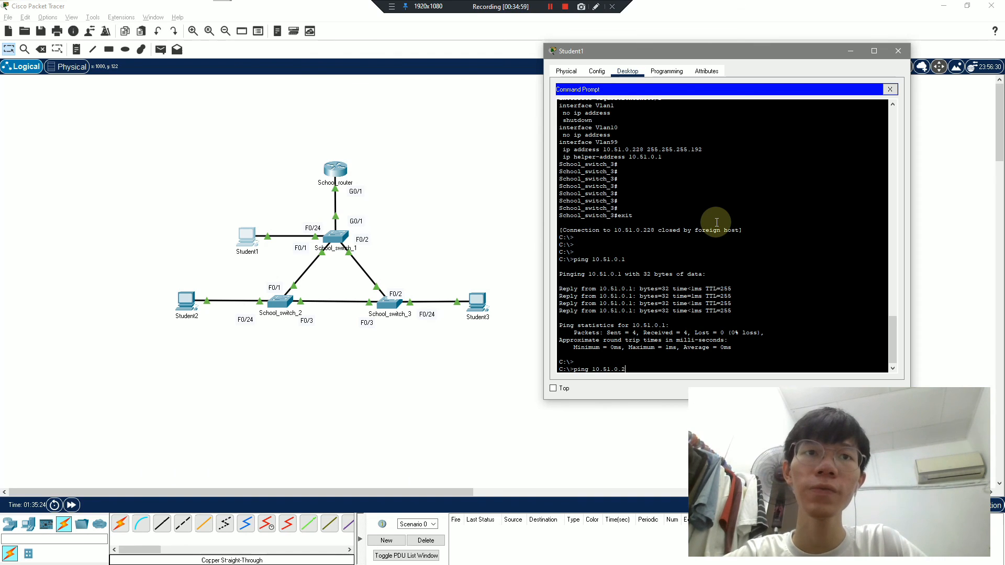
pyautogui.press('Return')
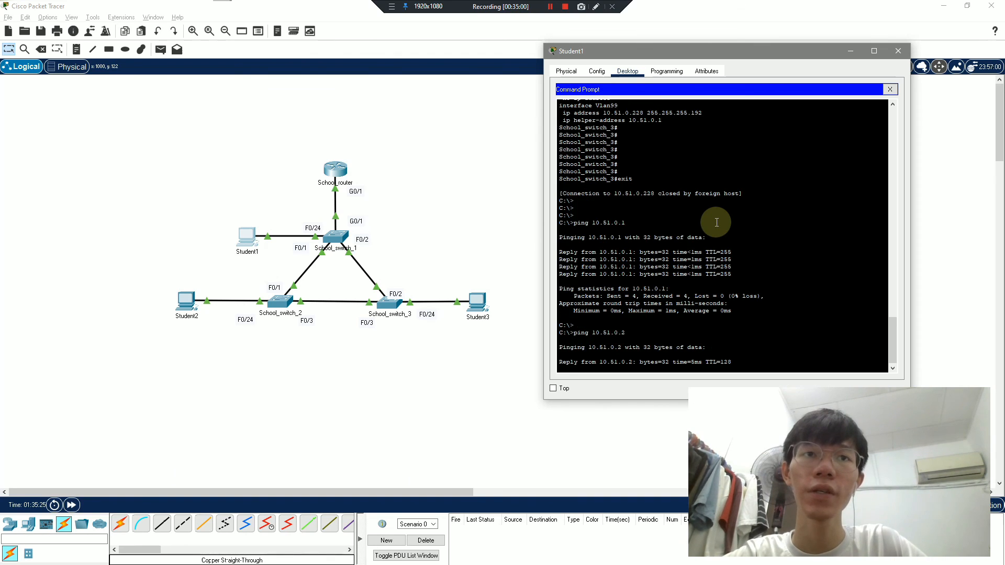
# - Check Student1's own IPv4 address in its IP configuration, then return to its command prompt
pyautogui.click(597, 73)
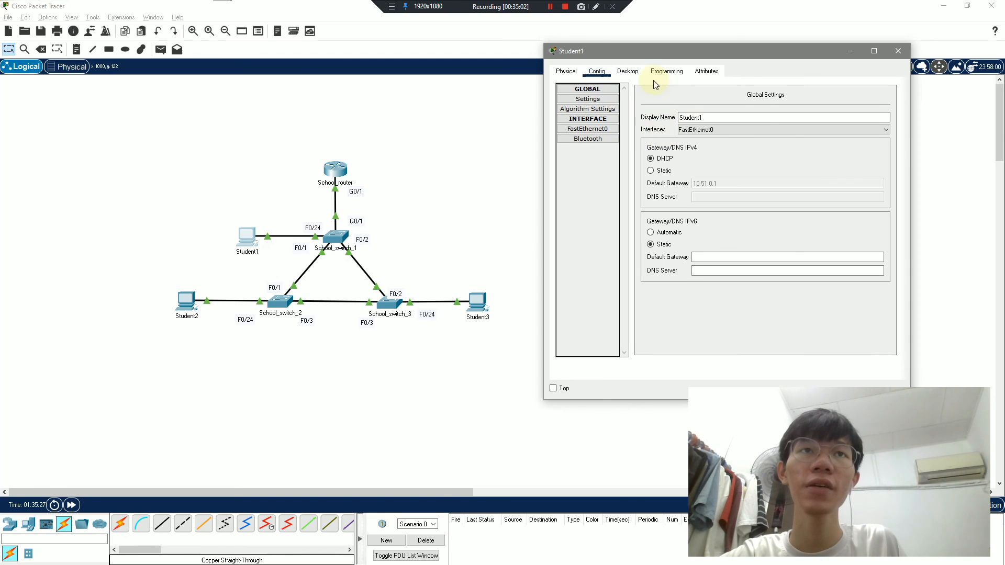
pyautogui.click(627, 71)
pyautogui.click(871, 97)
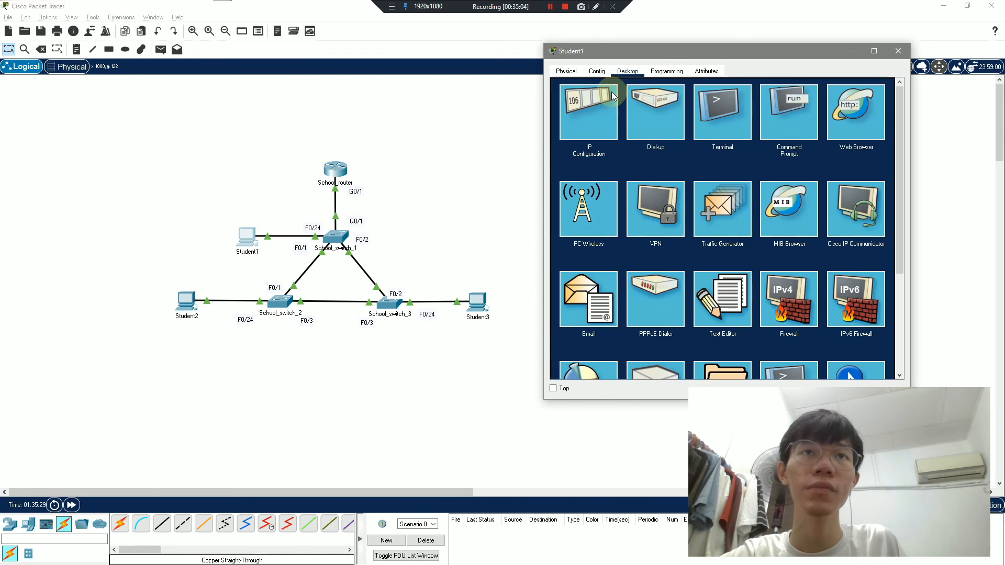
pyautogui.click(611, 92)
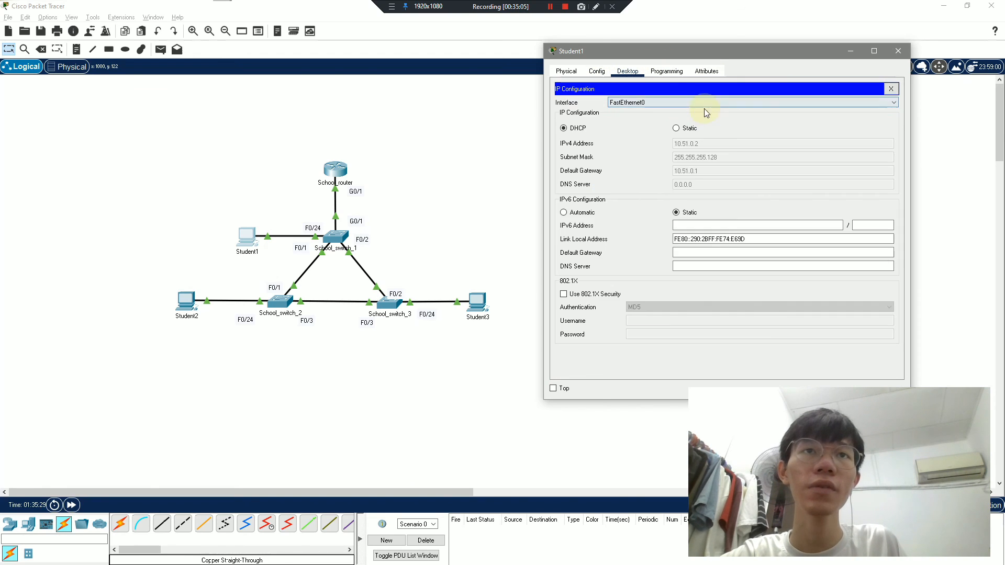
pyautogui.click(890, 90)
pyautogui.click(784, 126)
pyautogui.press('Return')
pyautogui.press('Return')
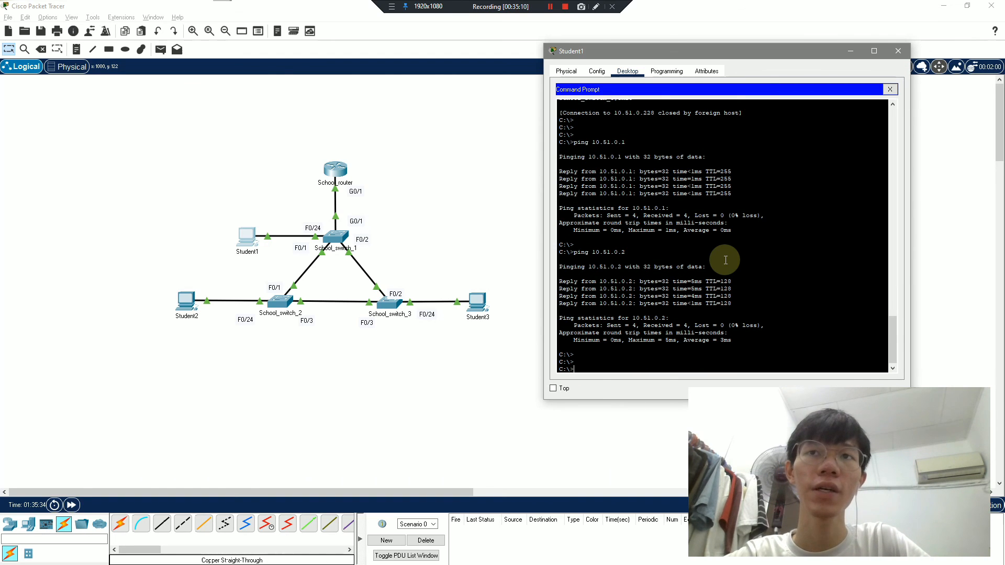
# - Ping 10.51.0.3 and 10.51.0.4 from Student1 to test connectivity to the other student PCs
pyautogui.press('Up')
pyautogui.press('BackSpace')
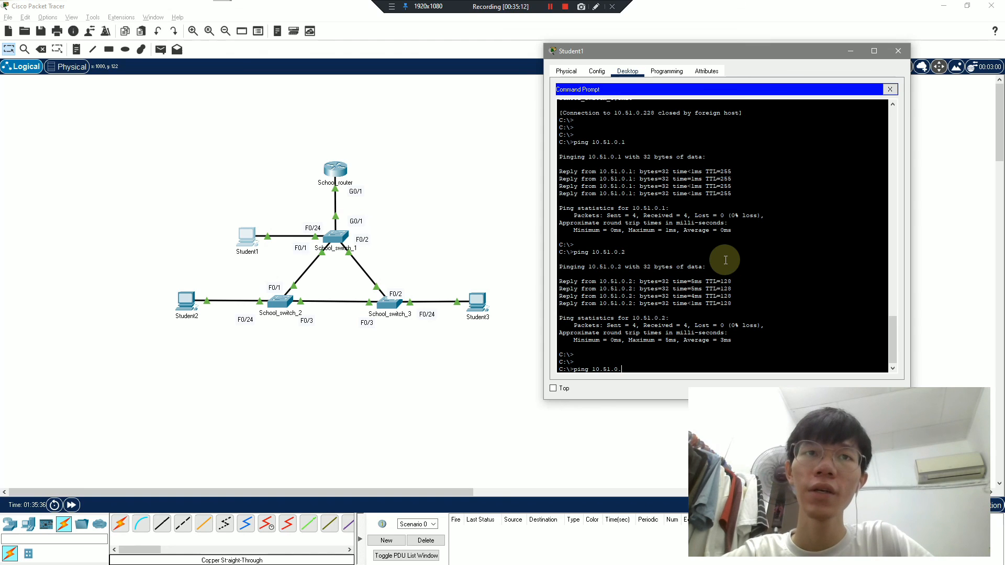
pyautogui.write('3')
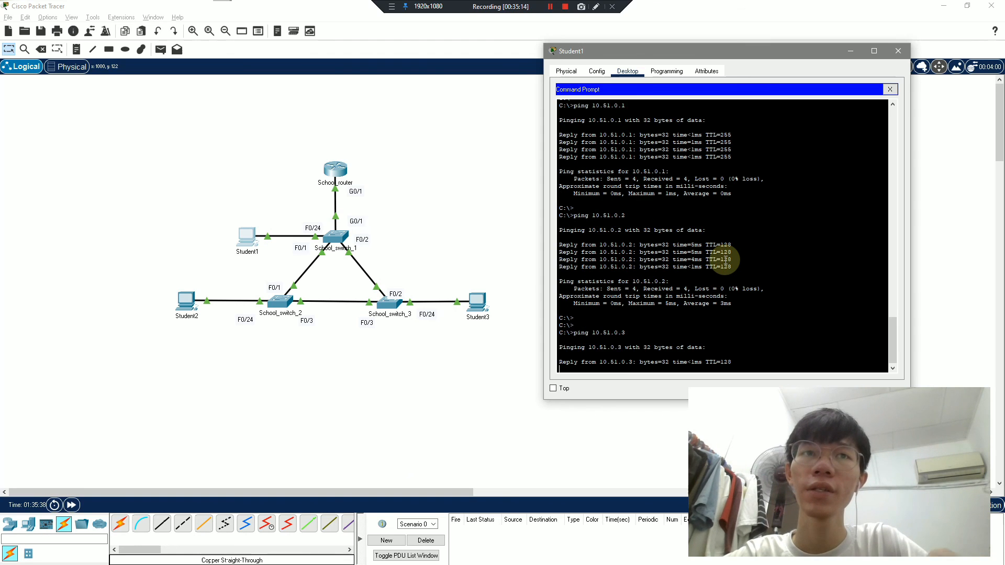
pyautogui.press('Return')
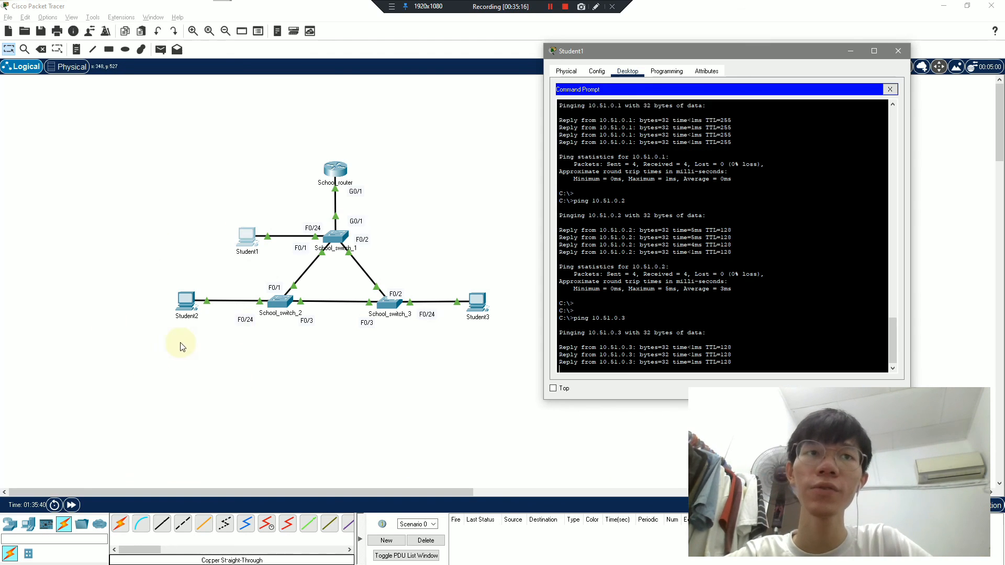
pyautogui.press('Up')
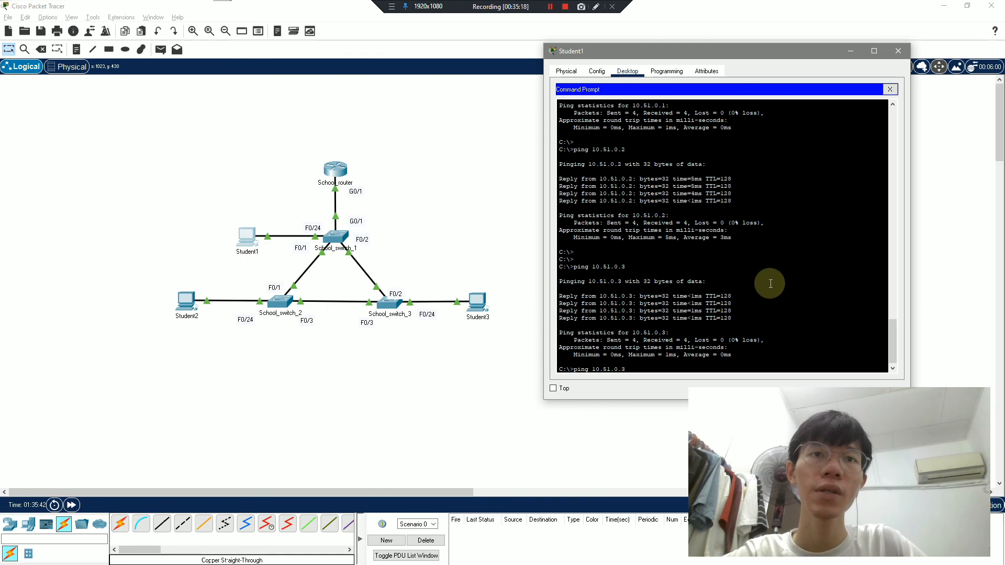
pyautogui.press('BackSpace')
pyautogui.write('4')
pyautogui.press('Return')
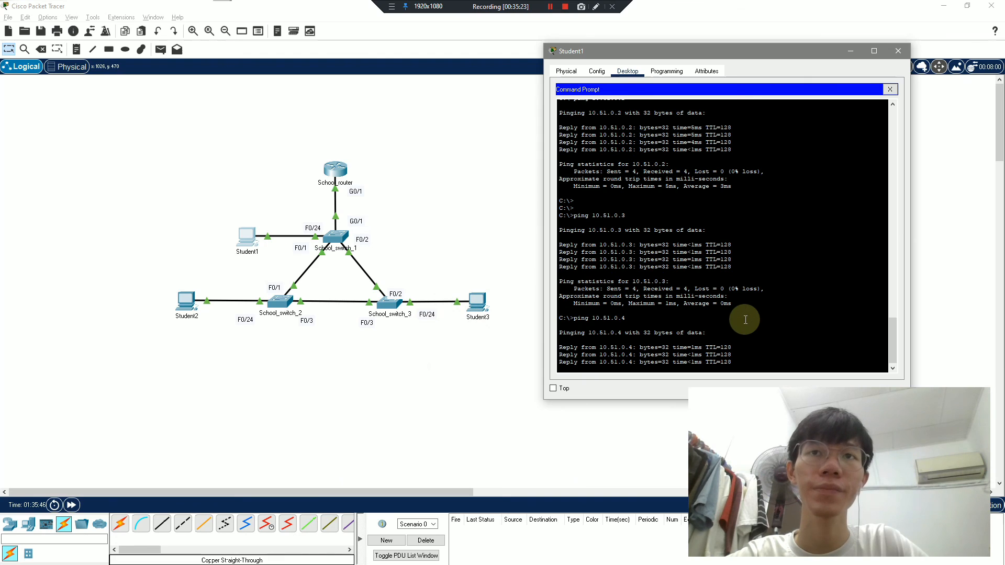
pyautogui.press('Return')
# - Look up the switches' VLAN99 addresses in ip addr table.docx, then ping School_switch_1 at 10.51.0.226 from Student1
pyautogui.press('Up')
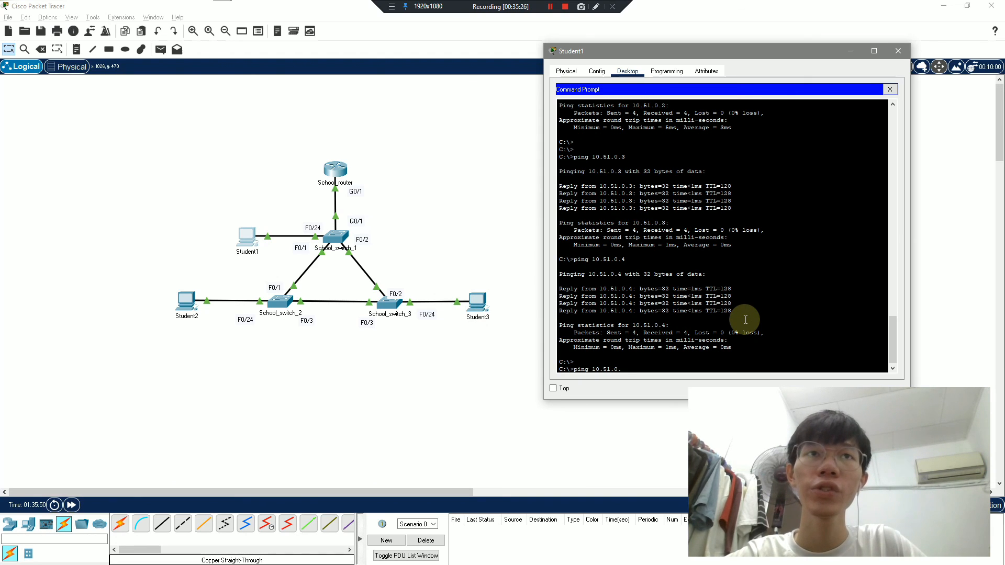
pyautogui.hotkey('alt', 'Tab')
pyautogui.hotkey('alt', 'Tab')
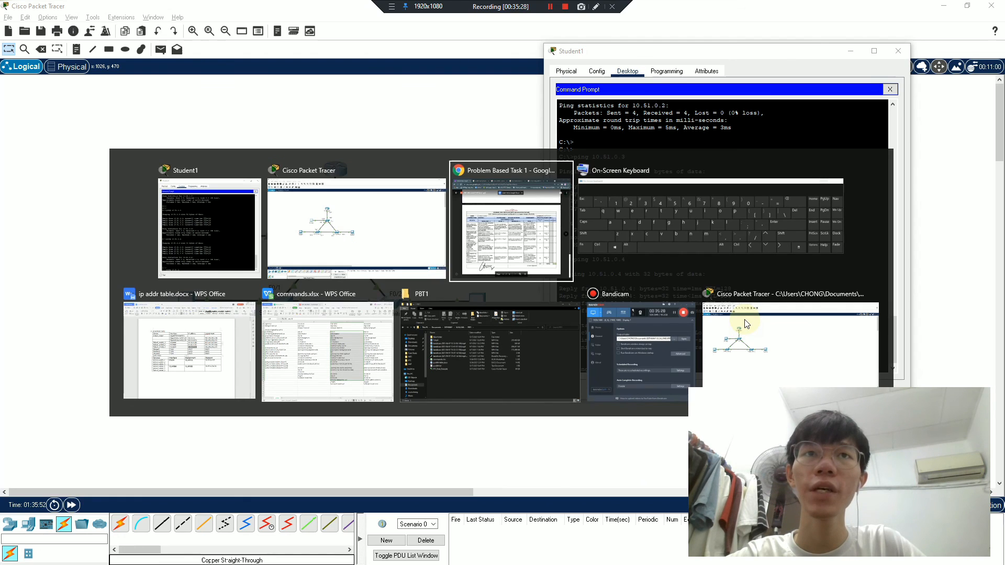
pyautogui.click(224, 359)
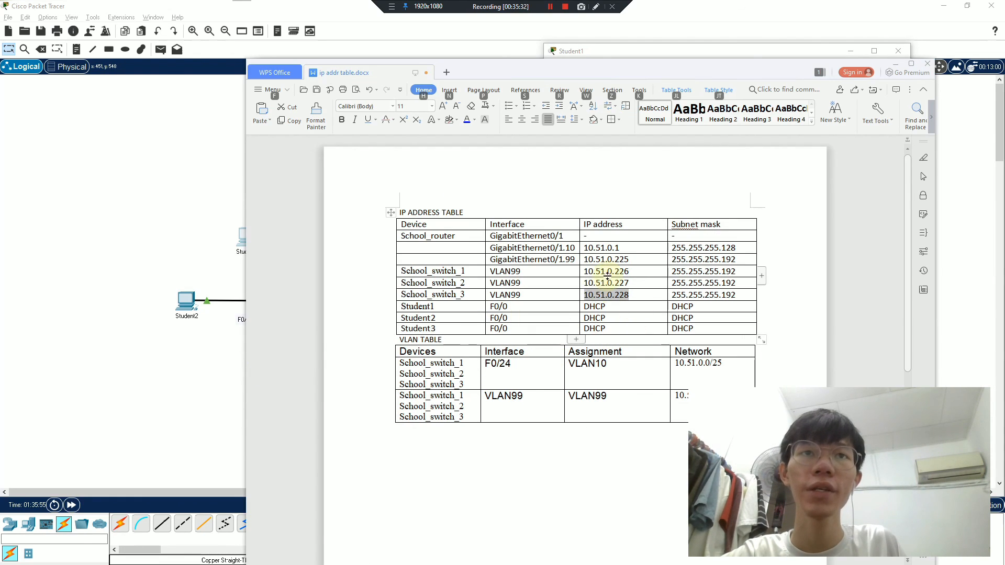
pyautogui.click(890, 59)
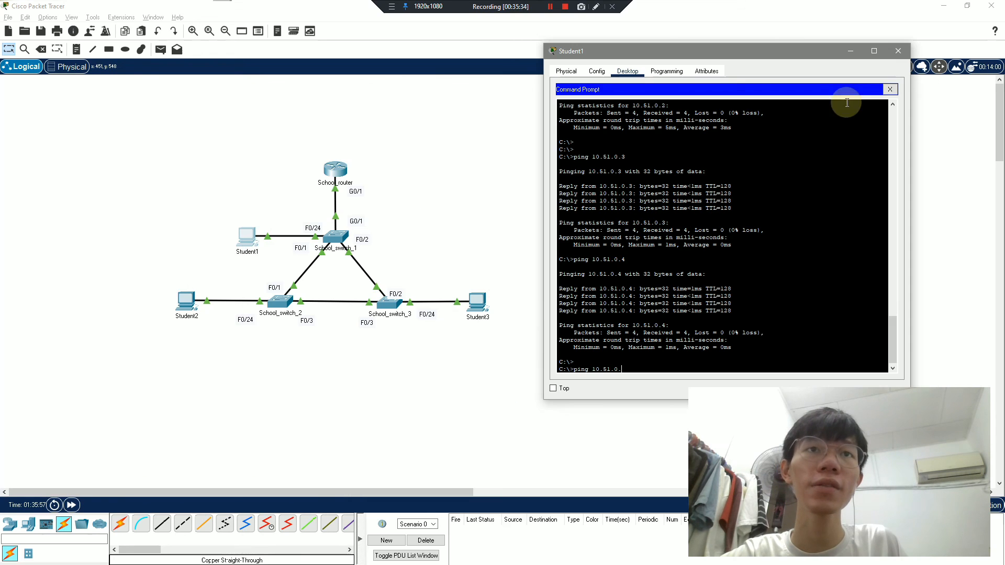
pyautogui.write('226')
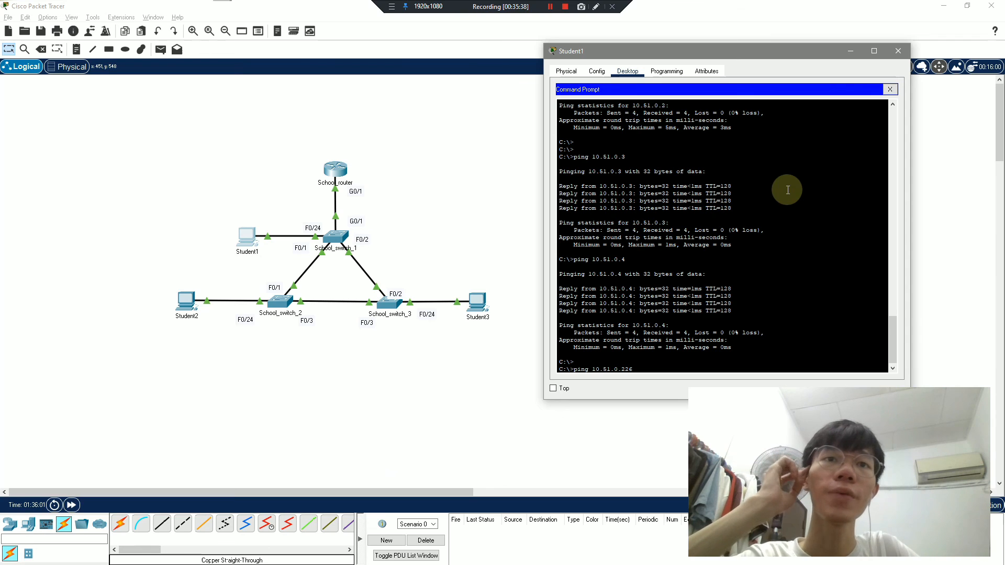
pyautogui.press('Return')
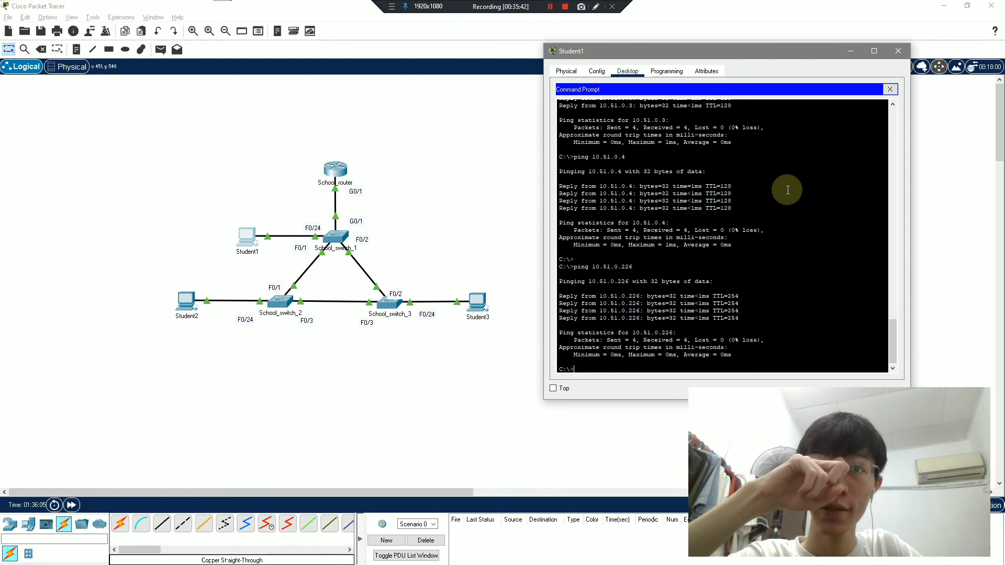
# - Ping School_switch_2 at 10.51.0.227 and School_switch_3 at 10.51.0.228 from Student1
pyautogui.write('ping 10.51.0.227')
pyautogui.press('Return')
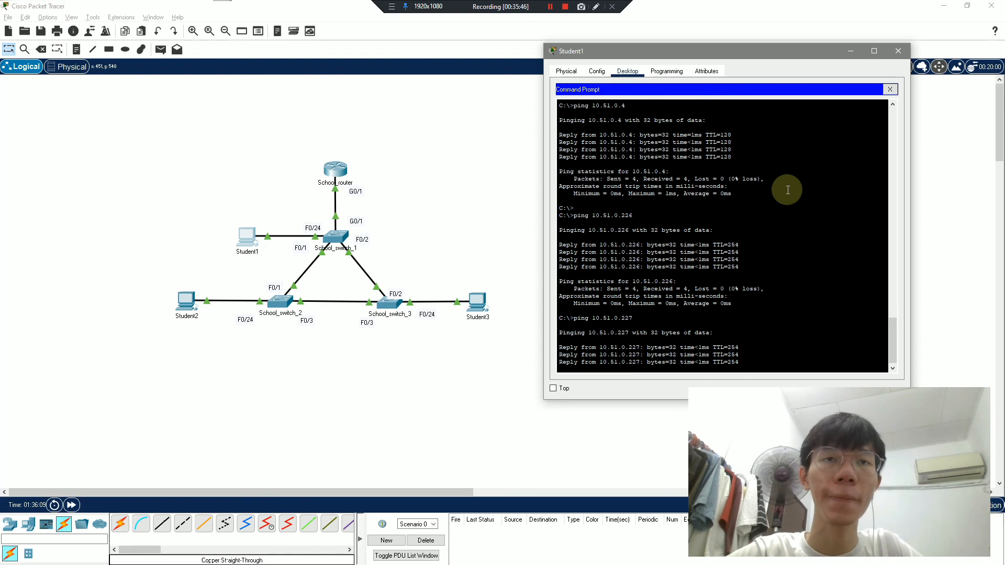
pyautogui.press('Up')
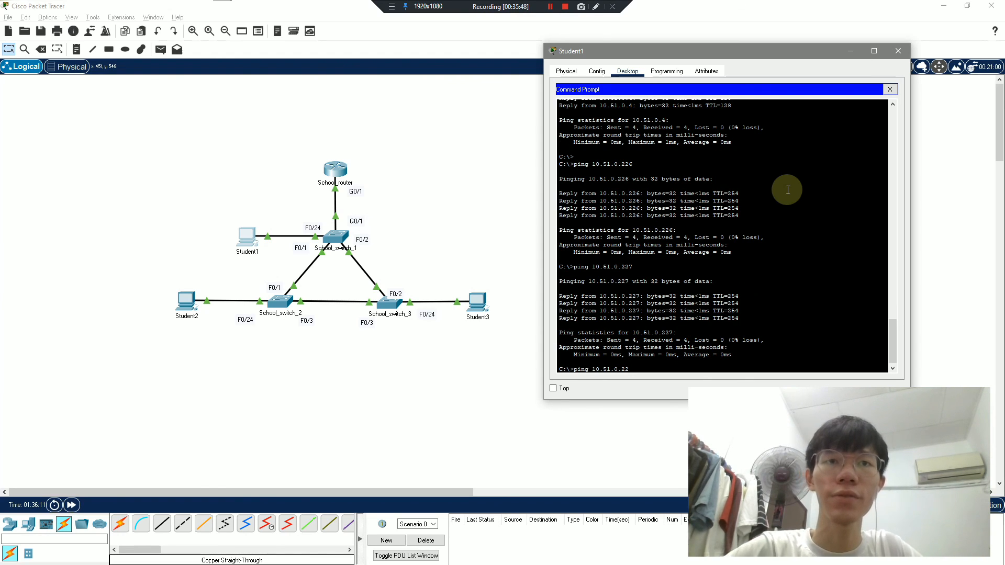
pyautogui.write('8')
pyautogui.press('Return')
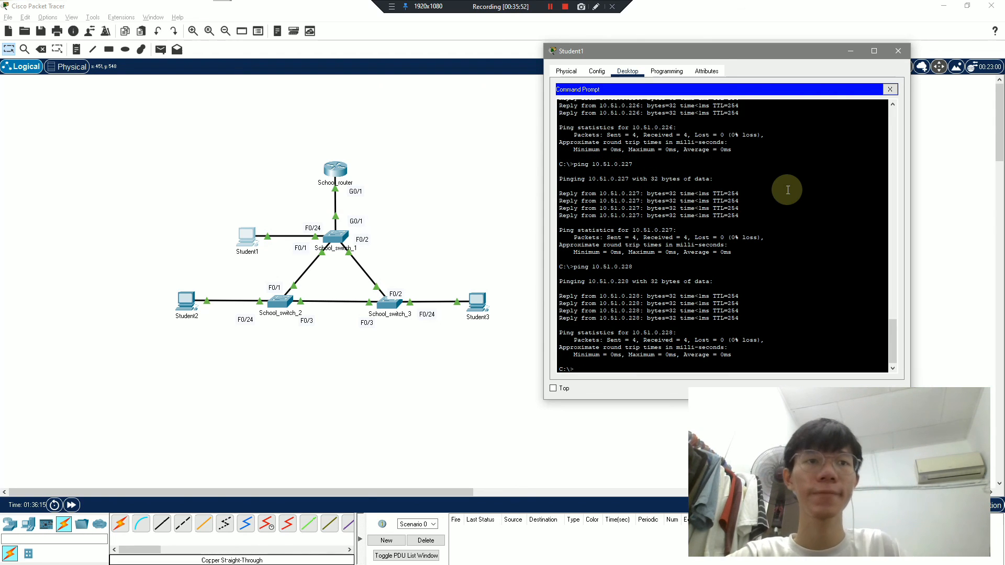
# - Close Student1's window, select the whole topology and shift it slightly to the right in the workspace
pyautogui.click(892, 54)
pyautogui.moveTo(545, 342); pyautogui.dragTo(142, 51)
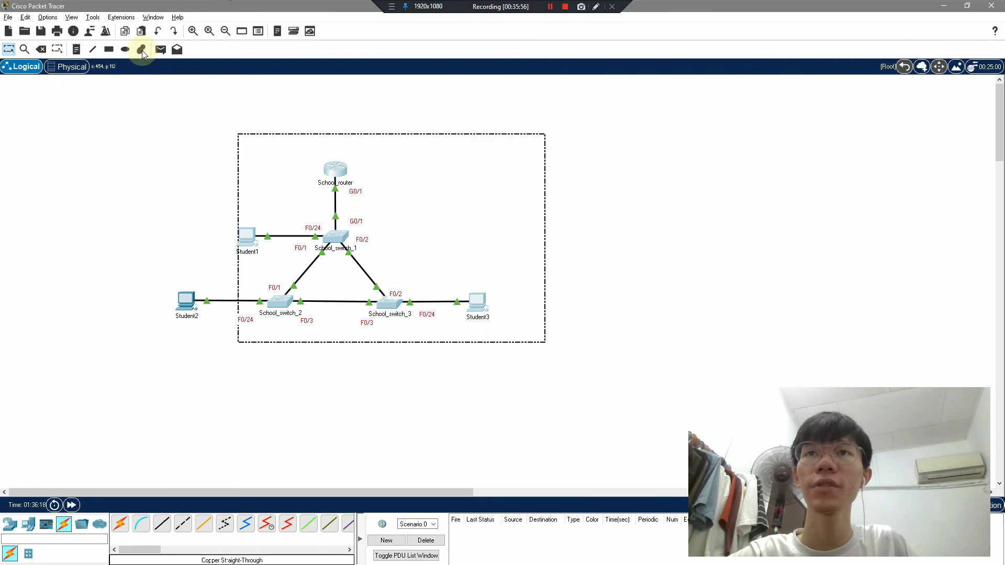
pyautogui.click(190, 271)
pyautogui.moveTo(220, 307); pyautogui.dragTo(278, 311)
pyautogui.click(523, 384)
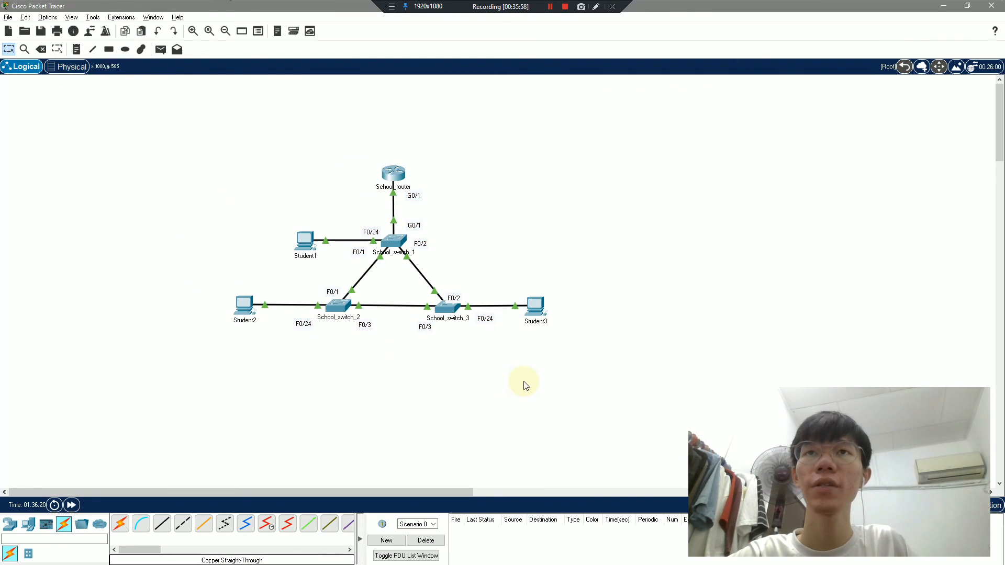